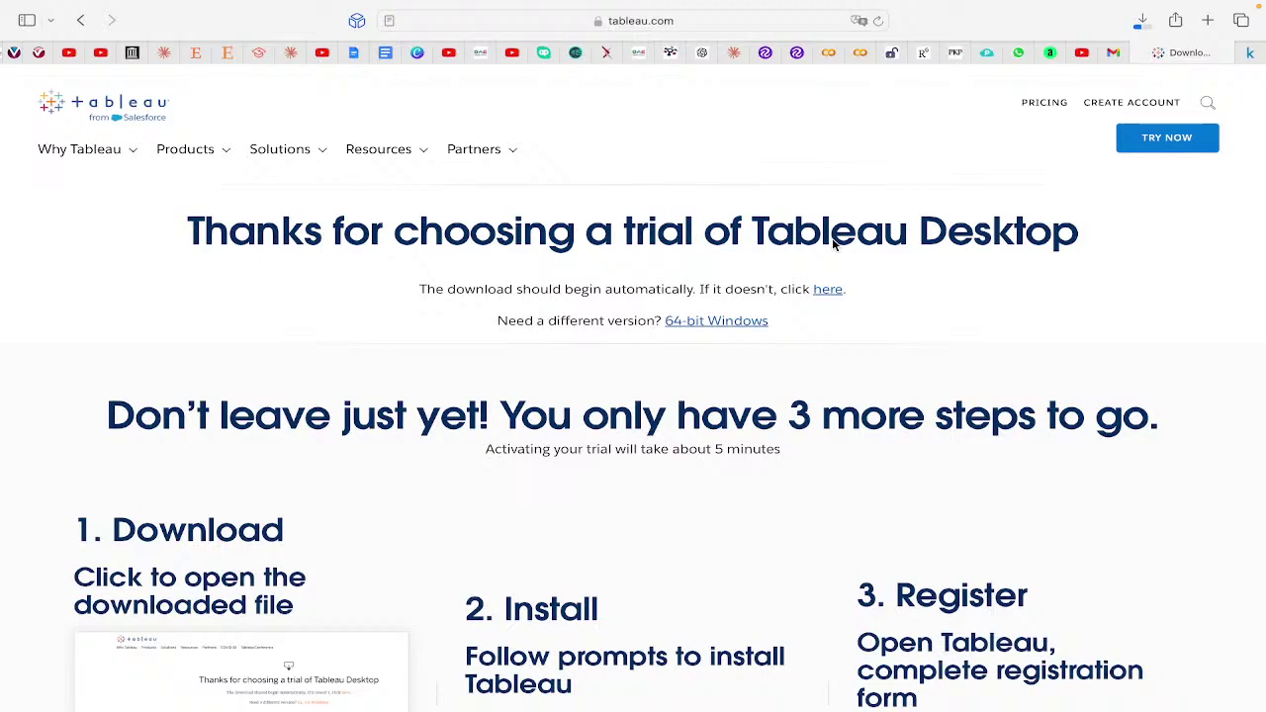
pyautogui.hotkey('ctrl', 'Right')
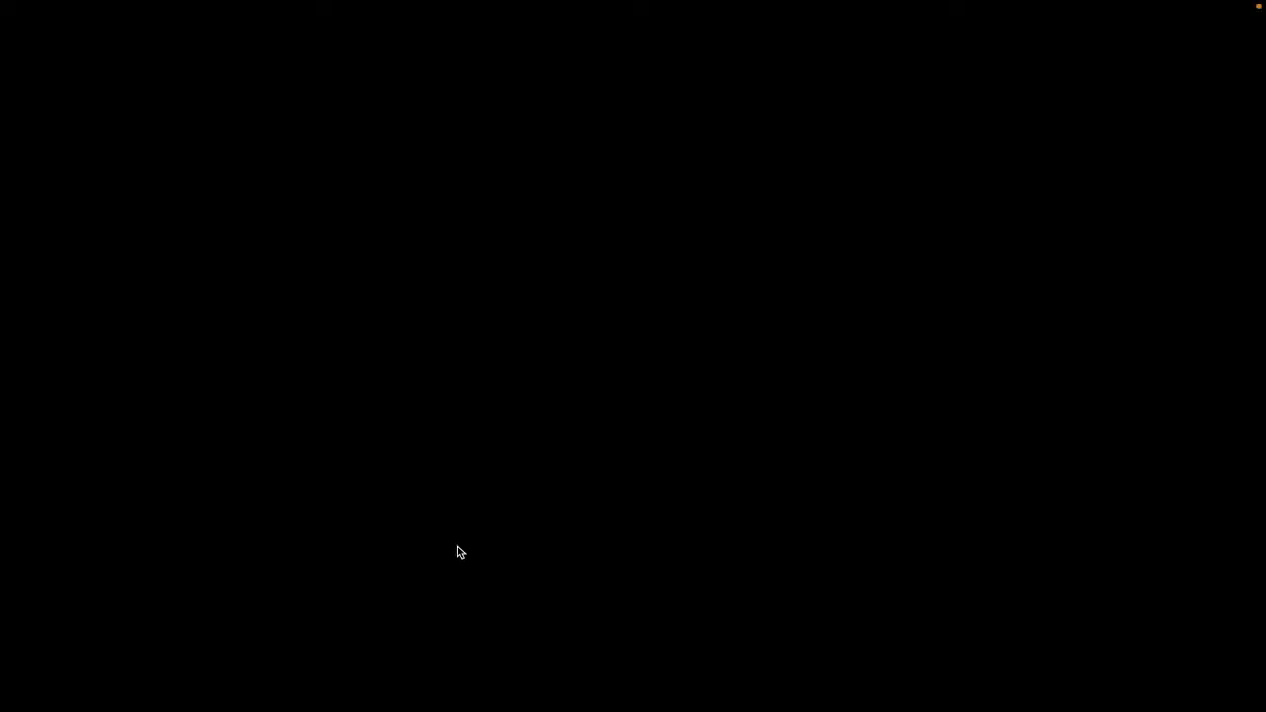
pyautogui.hotkey('ctrl', 'Left')
pyautogui.click(1220, 55)
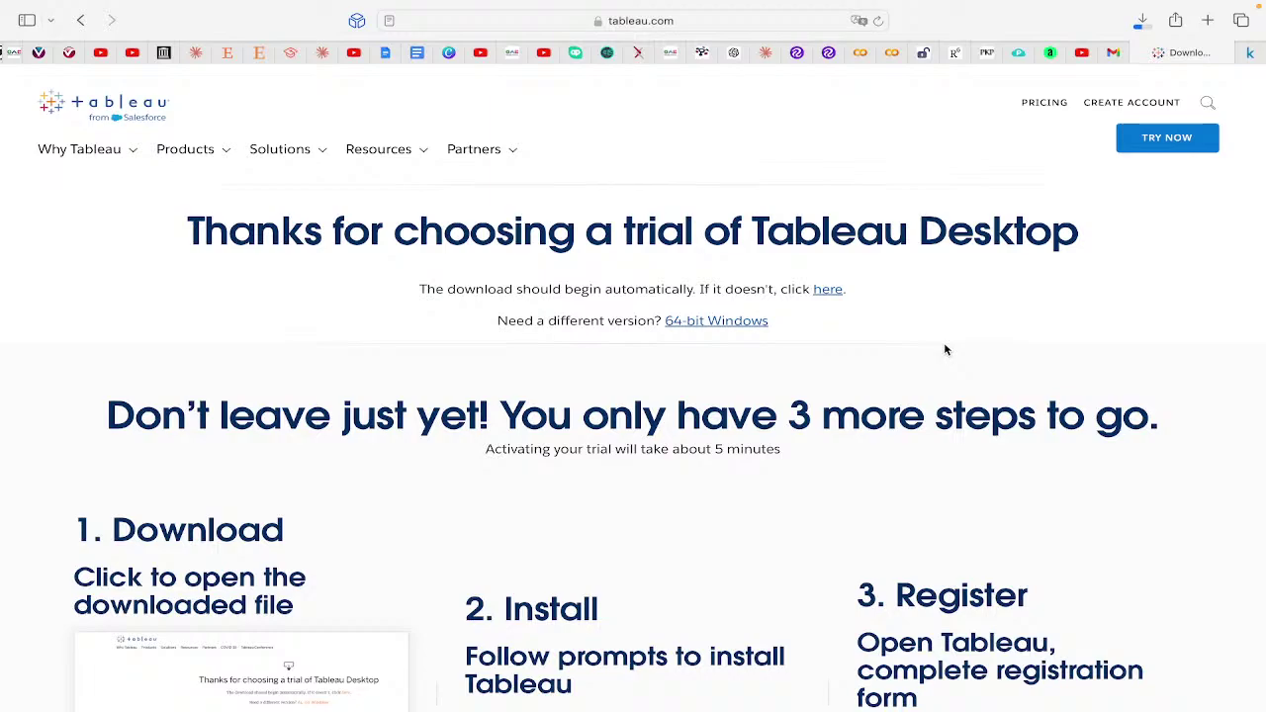
pyautogui.click(651, 20)
pyautogui.press('BackSpace')
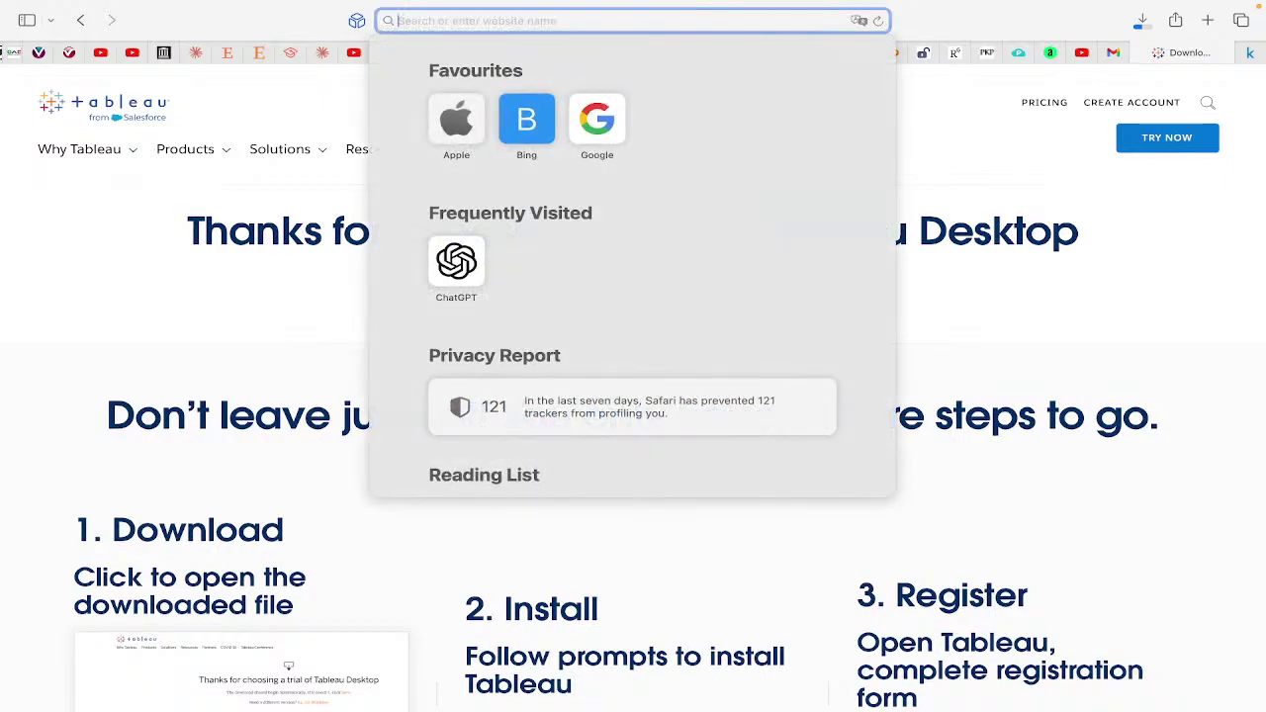
pyautogui.write('tableau download')
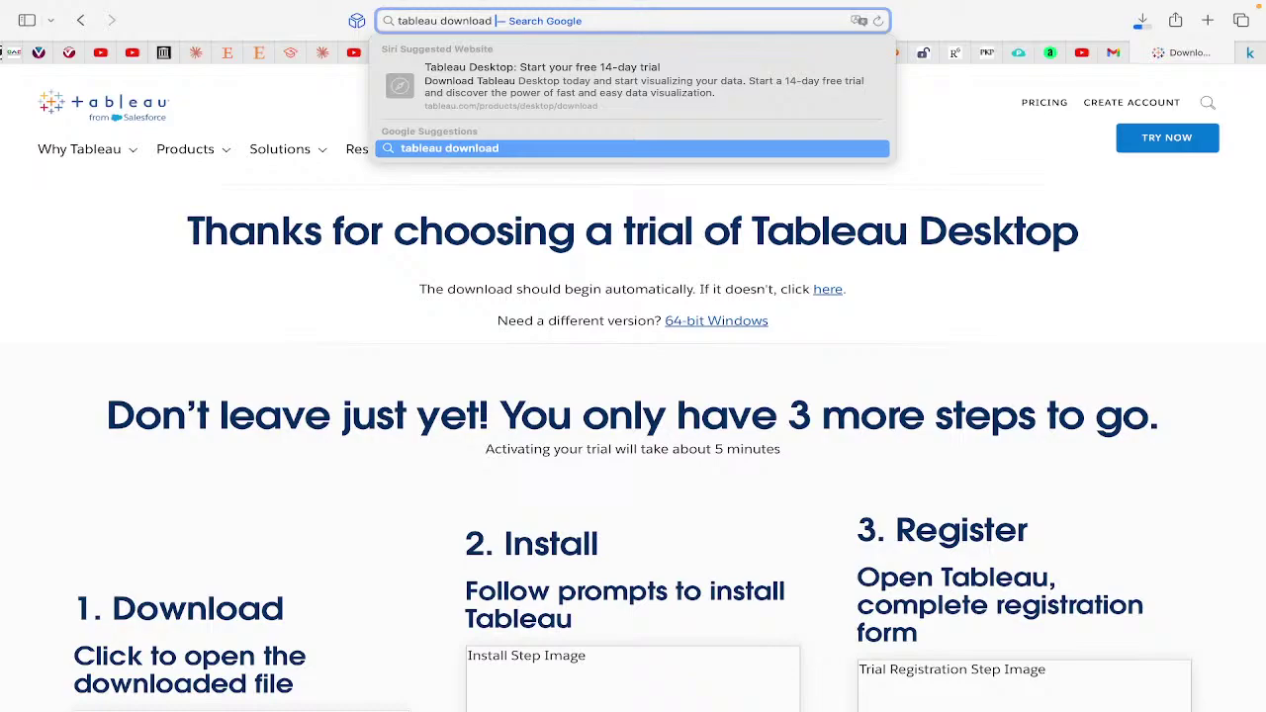
pyautogui.press('Escape')
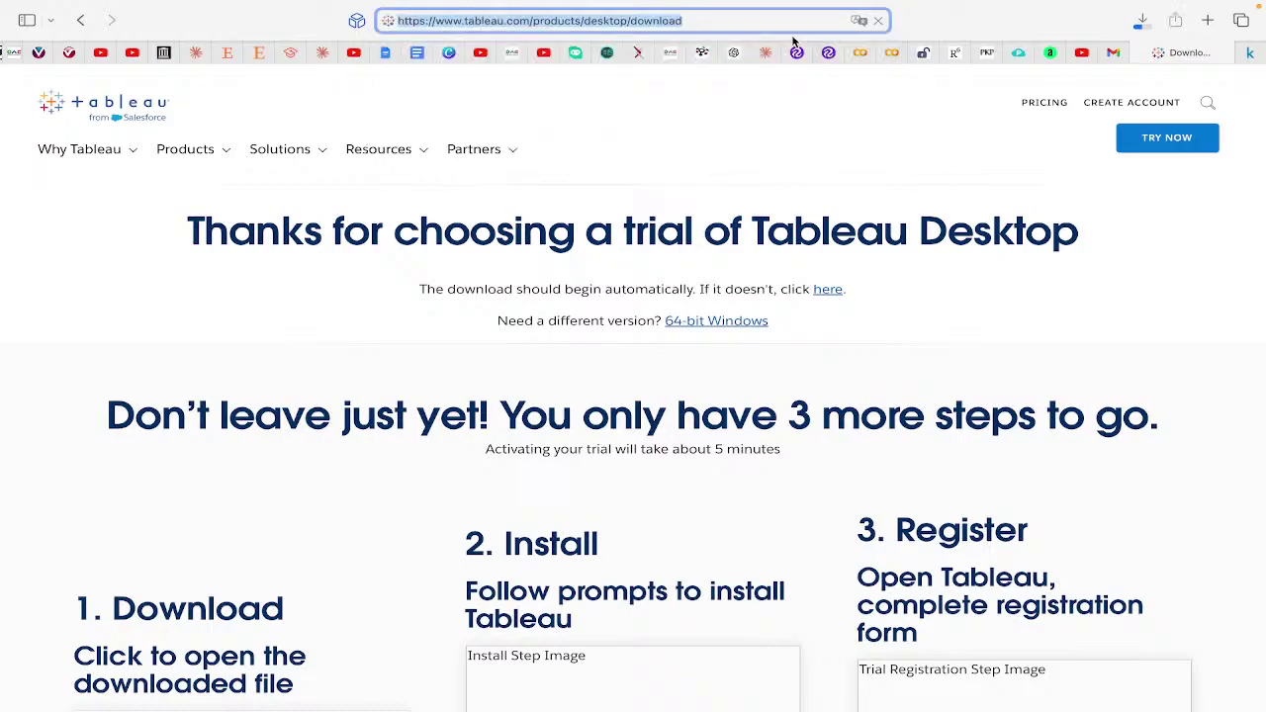
# Return to the Google results, open Download Tableau Desktop, and stop the duplicate TableauDesktop-2024-1-3.dmg download.
pyautogui.press('super+bracketleft')
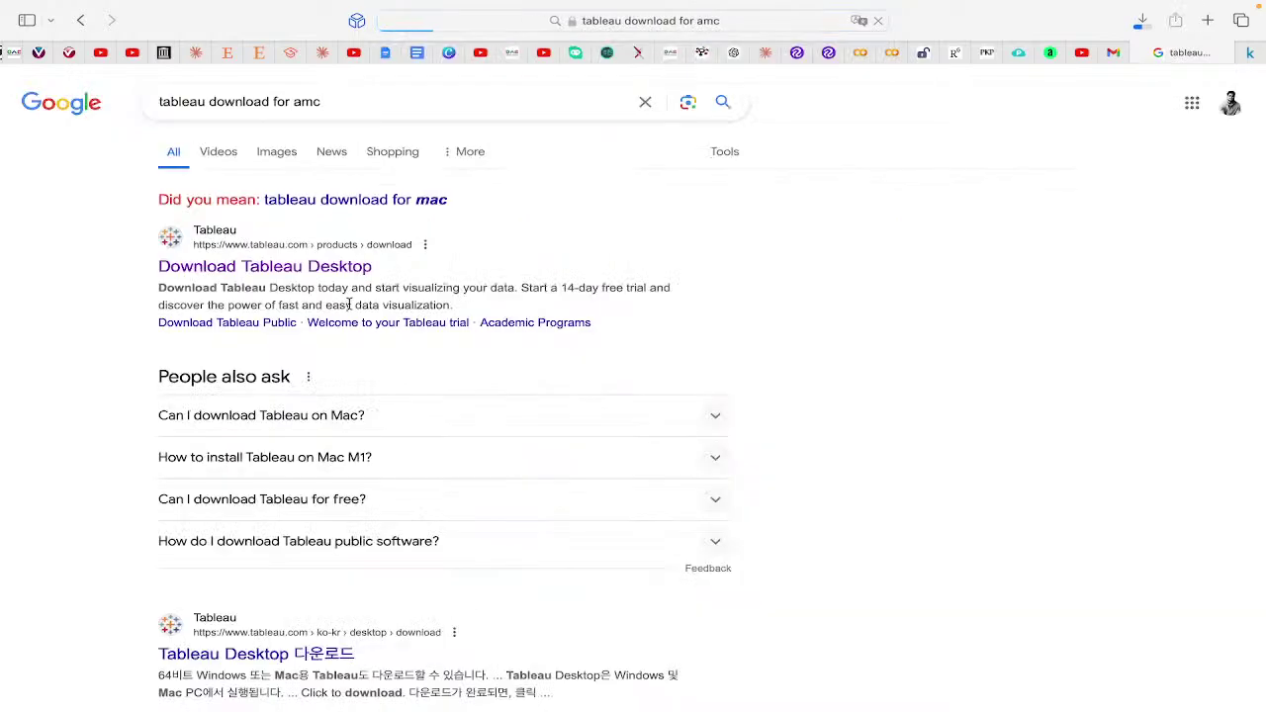
pyautogui.click(336, 267)
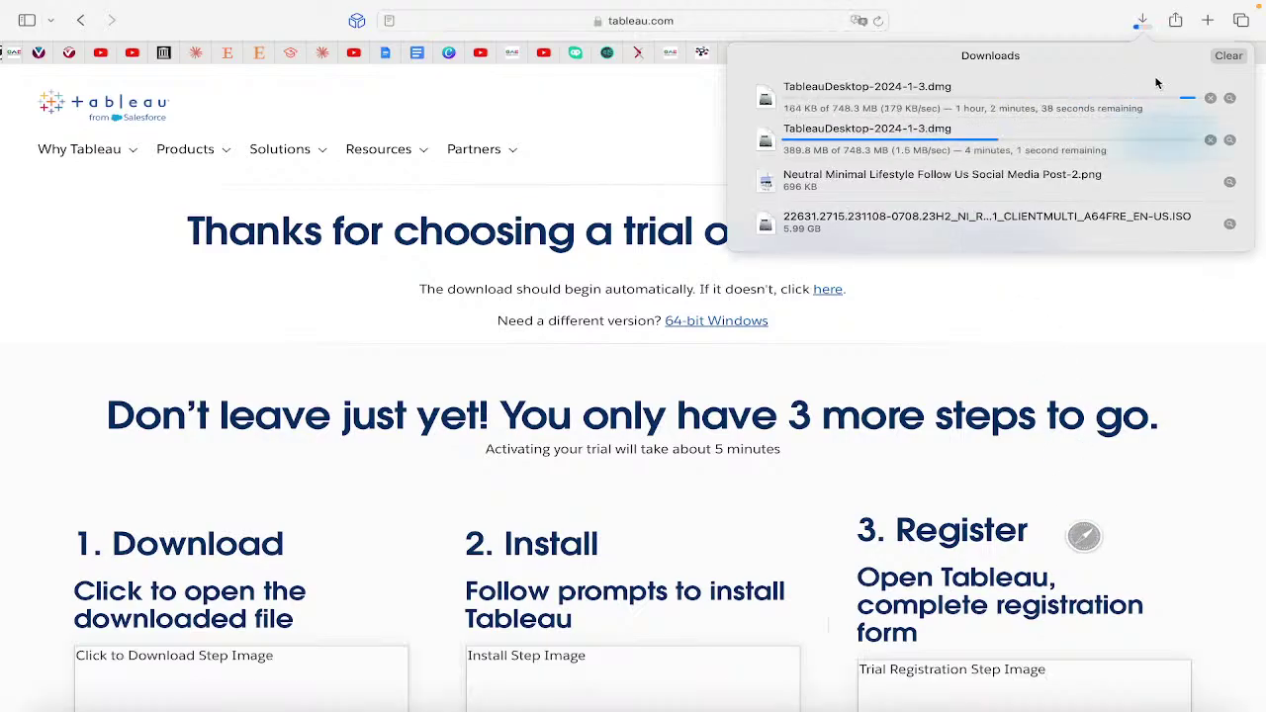
pyautogui.click(1209, 99)
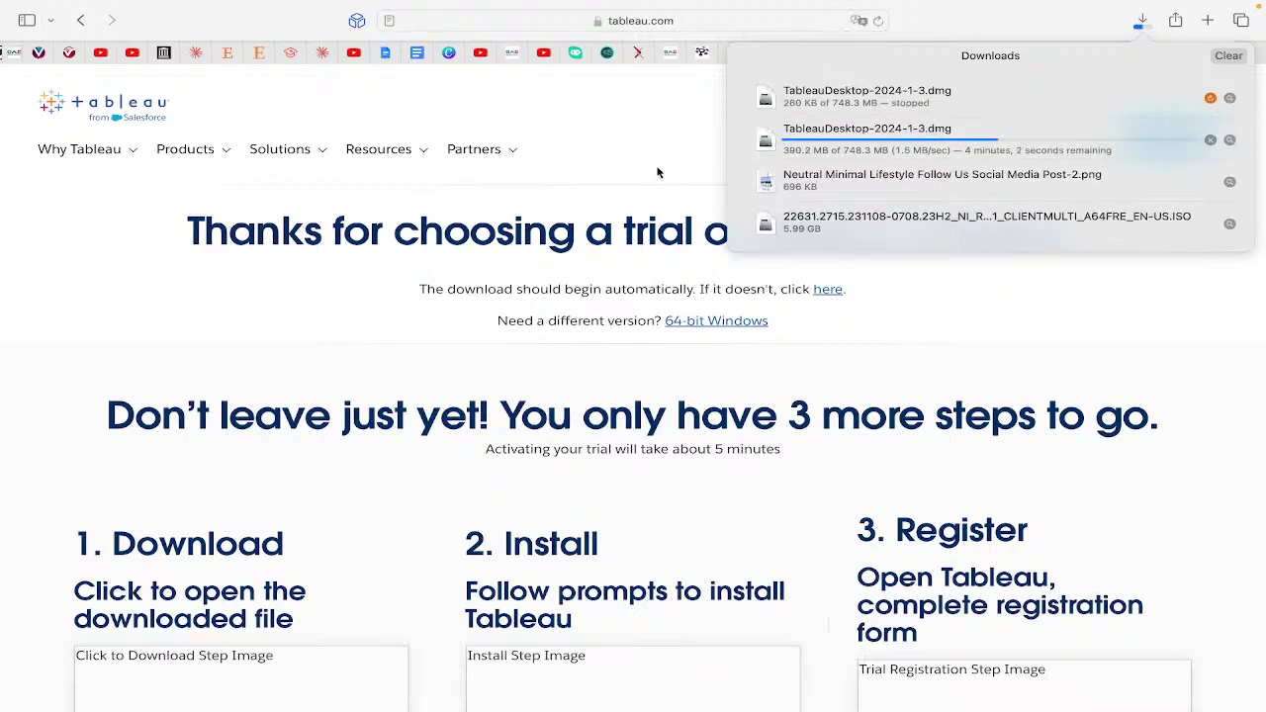
pyautogui.click(657, 172)
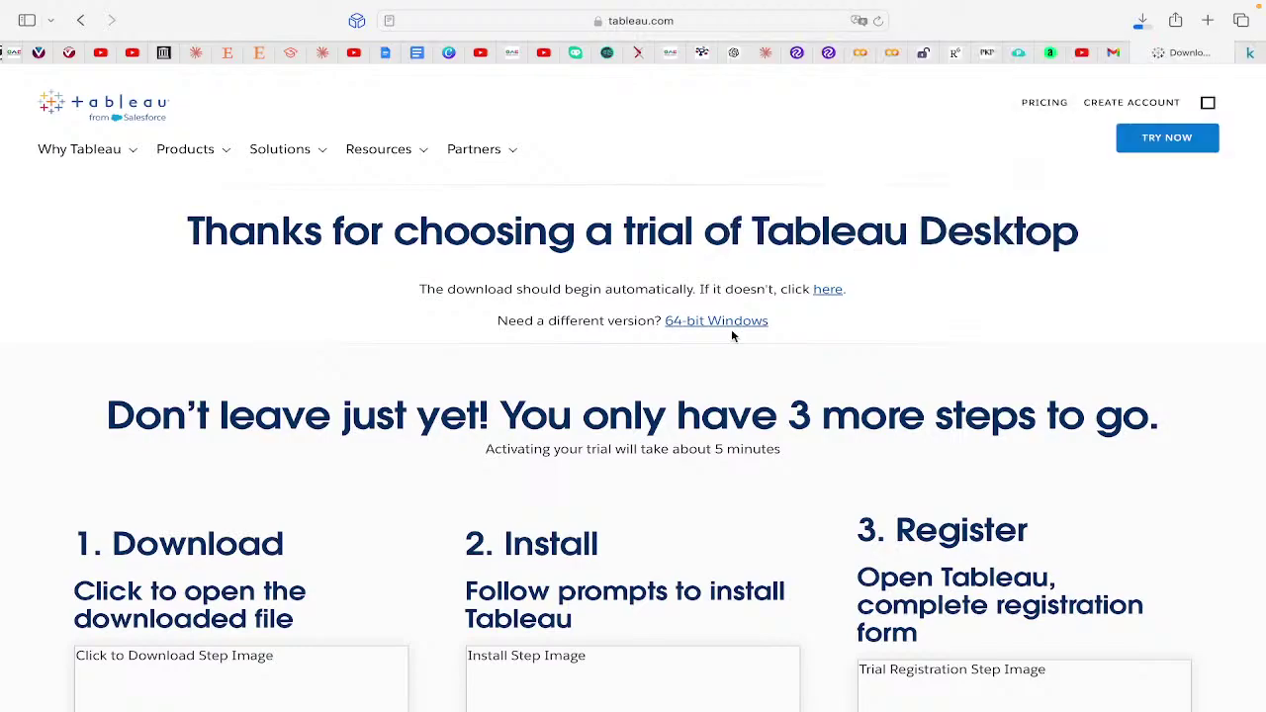
# Examine the Tableau Desktop trial page's download, install and register instructions, and check the progress of the running download.
pyautogui.scroll(-1, 791, 277)
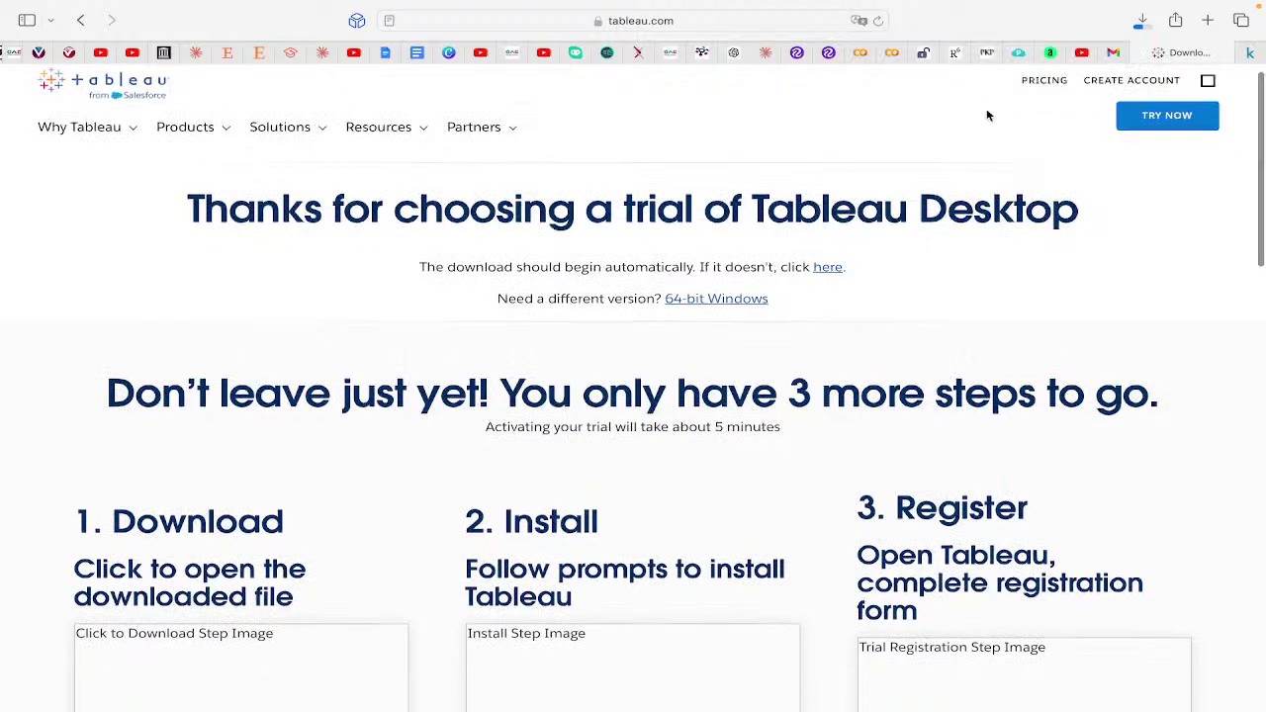
pyautogui.click(1137, 27)
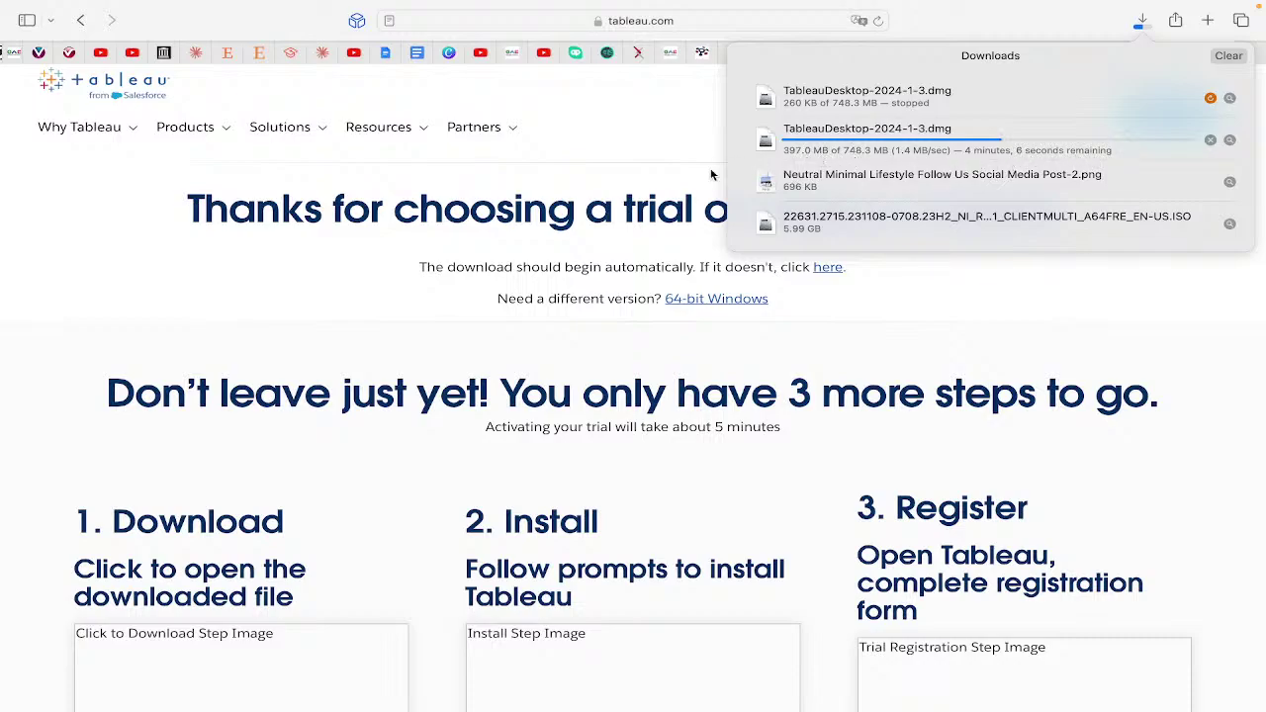
pyautogui.click(644, 155)
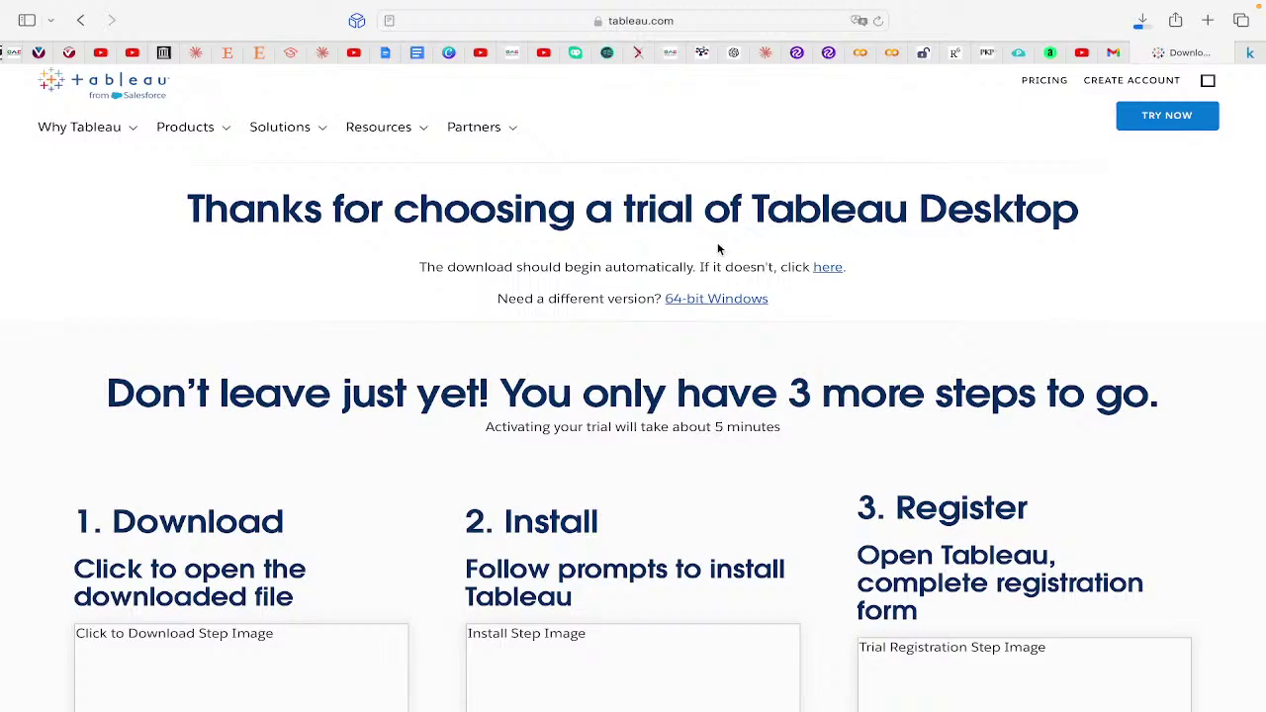
pyautogui.moveTo(615, 220); pyautogui.dragTo(702, 220)
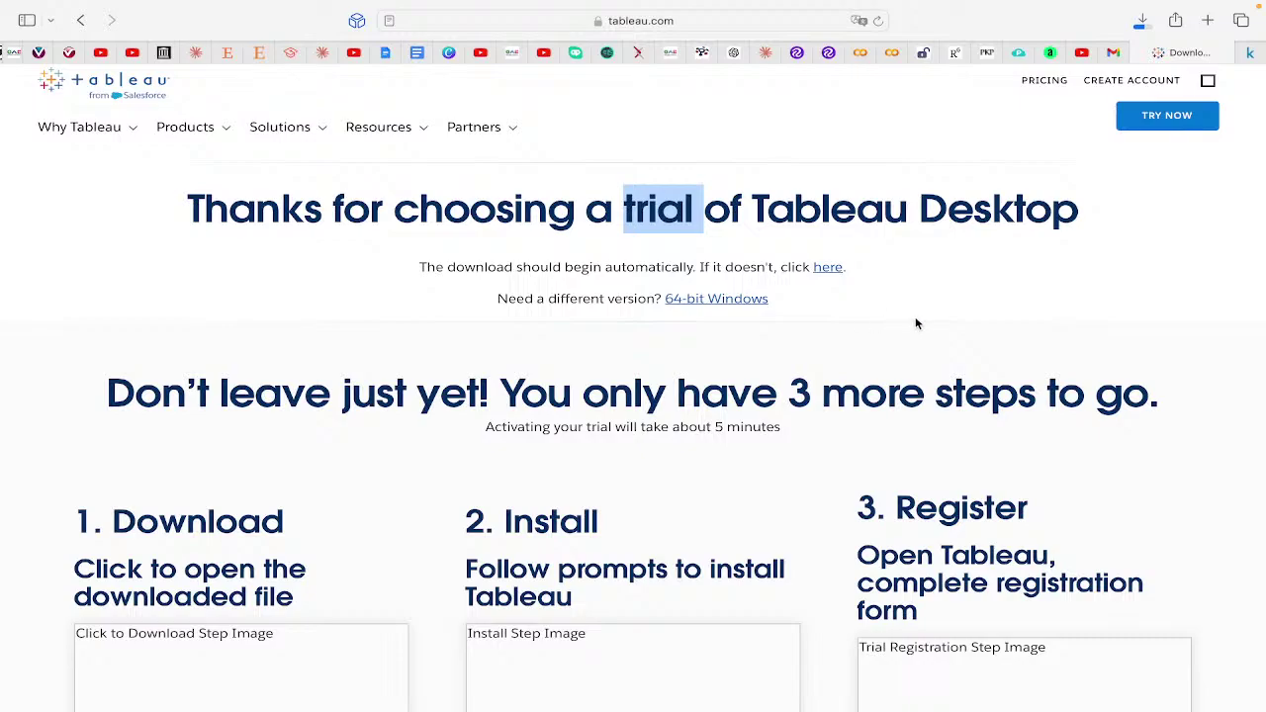
pyautogui.scroll(-5, 915, 323)
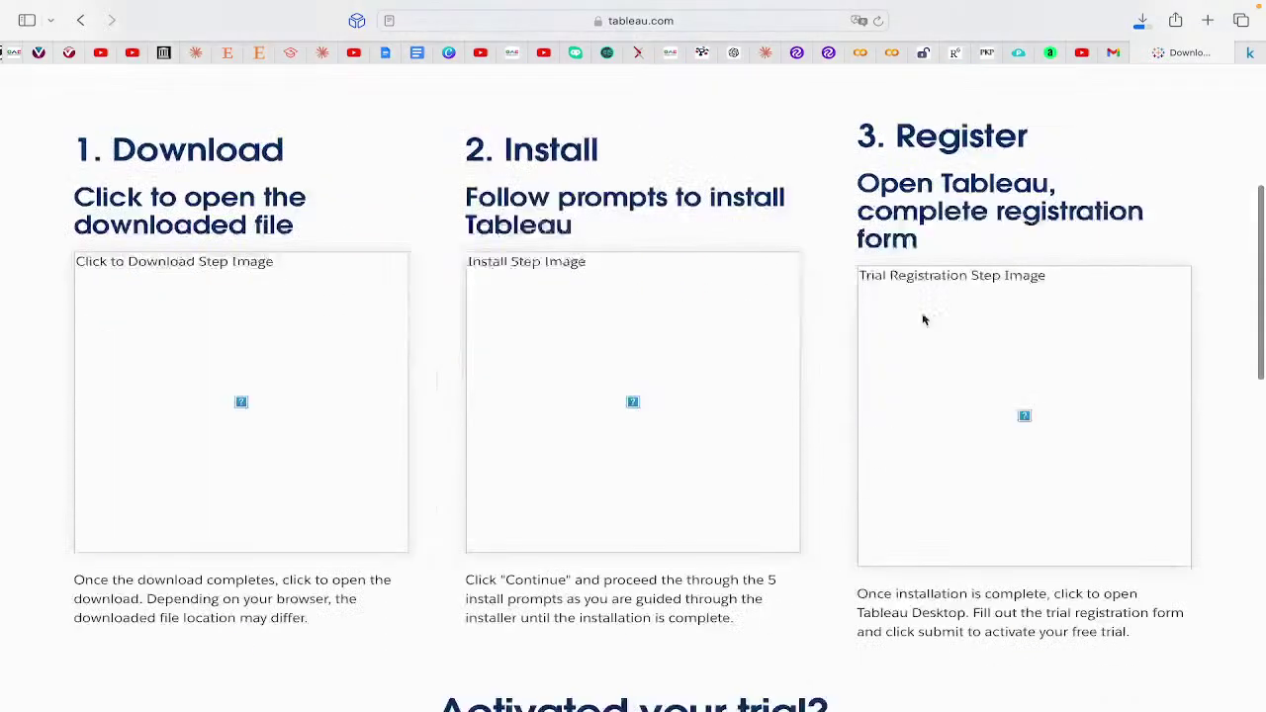
pyautogui.scroll(5, 923, 318)
pyautogui.doubleClick(900, 230)
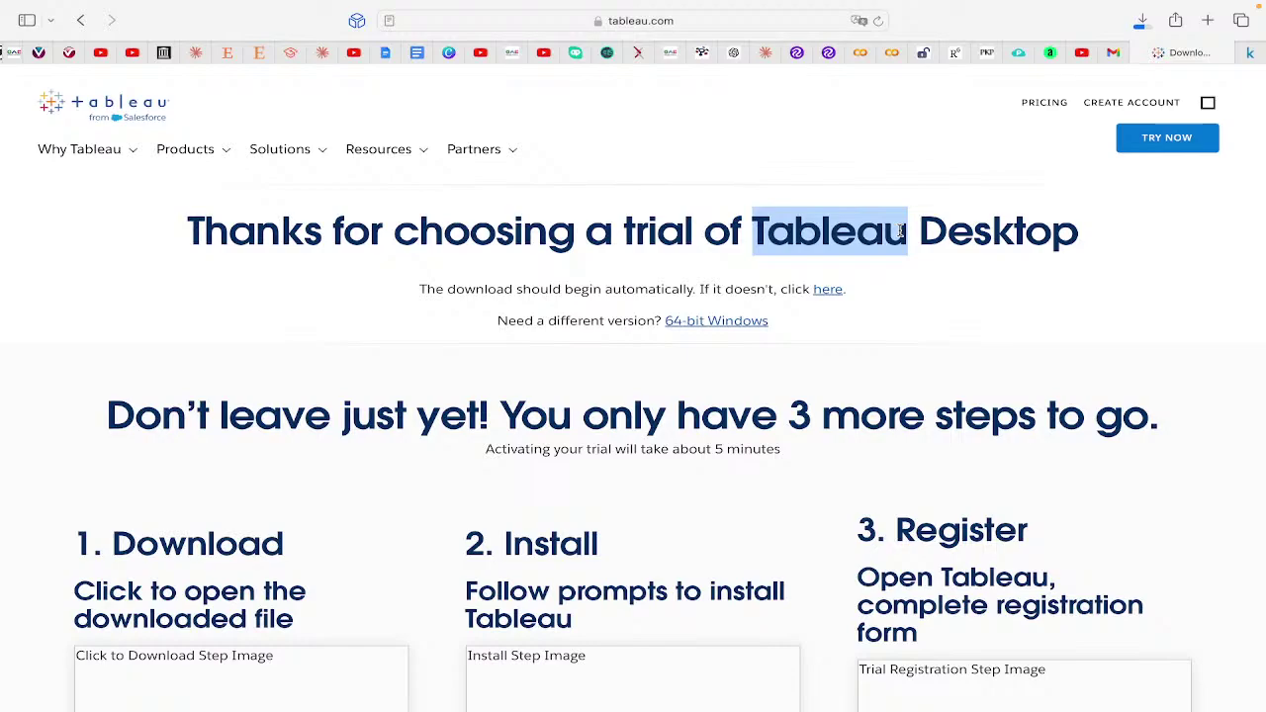
pyautogui.click(720, 172)
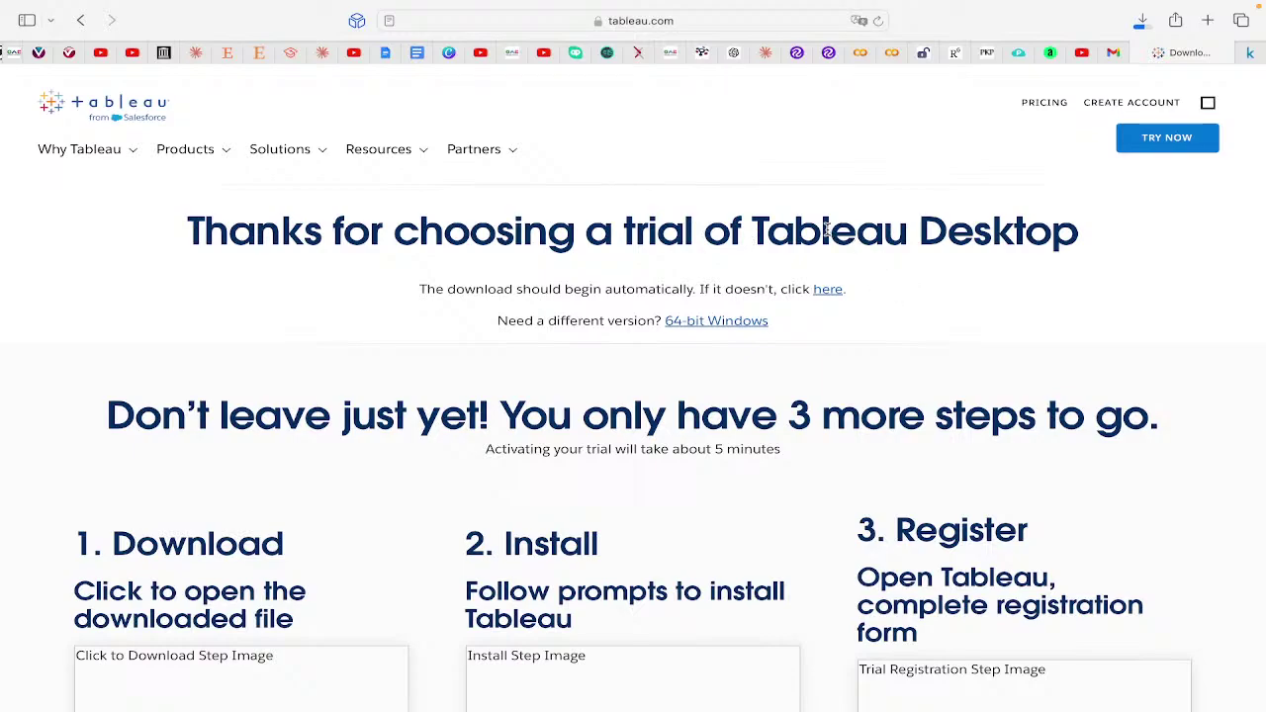
pyautogui.moveTo(752, 231); pyautogui.dragTo(1079, 234)
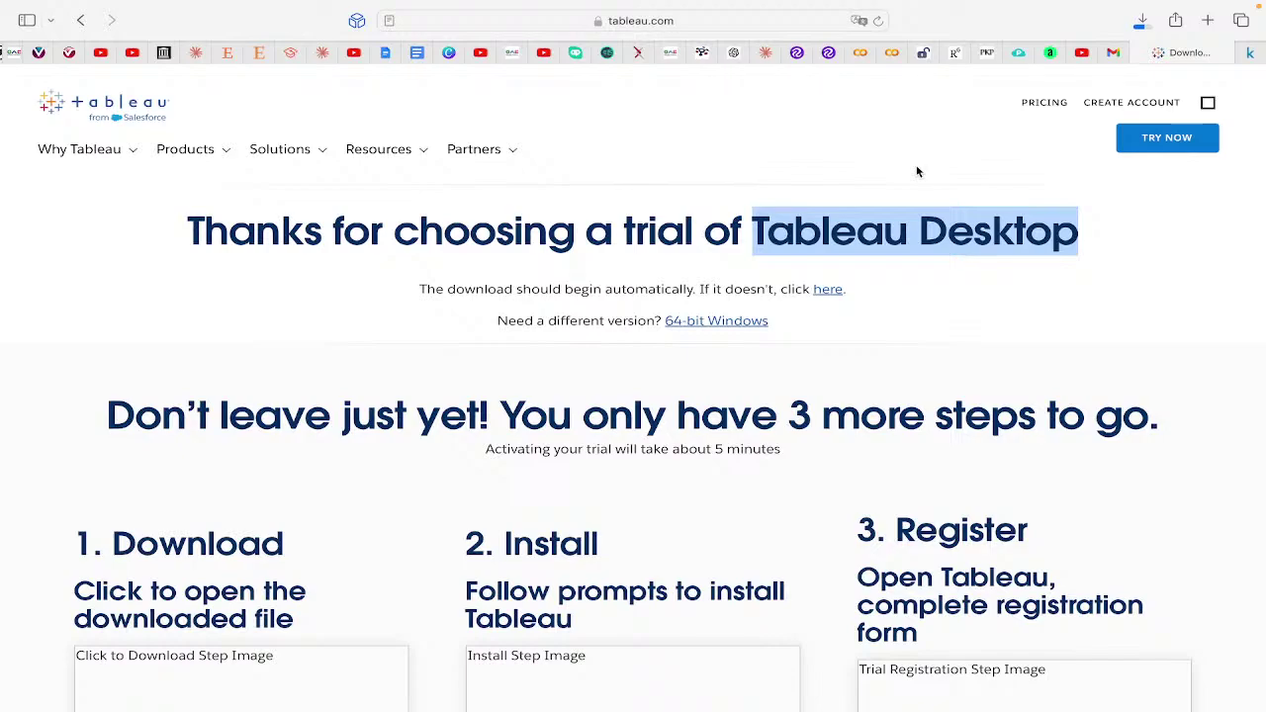
pyautogui.click(1142, 20)
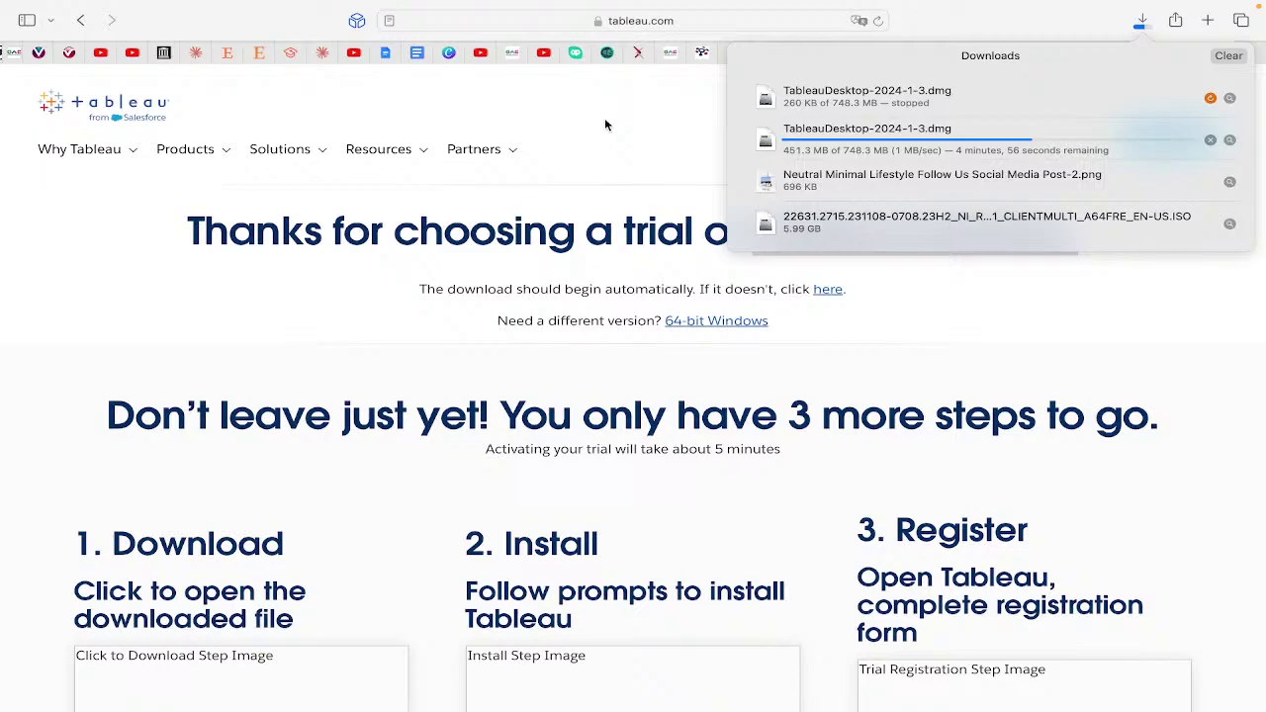
pyautogui.click(634, 130)
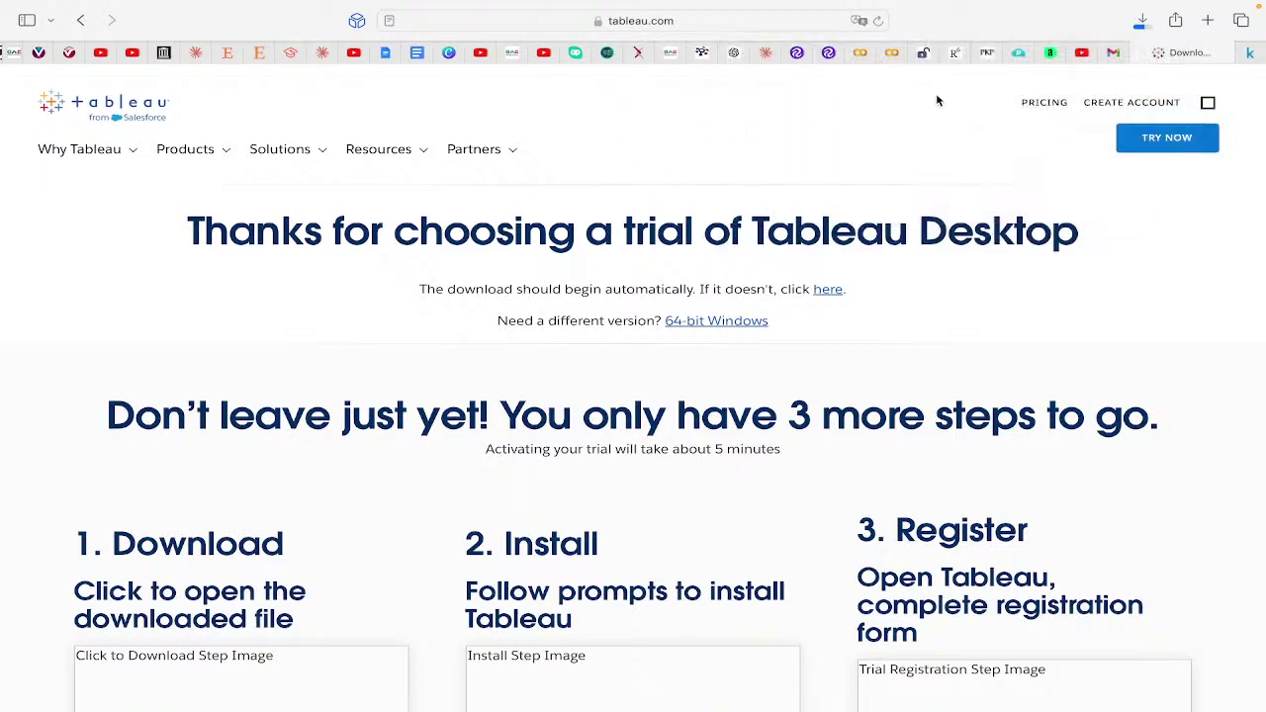
# Switch to Kaggle and open its Datasets page to view the trending datasets.
pyautogui.click(1247, 53)
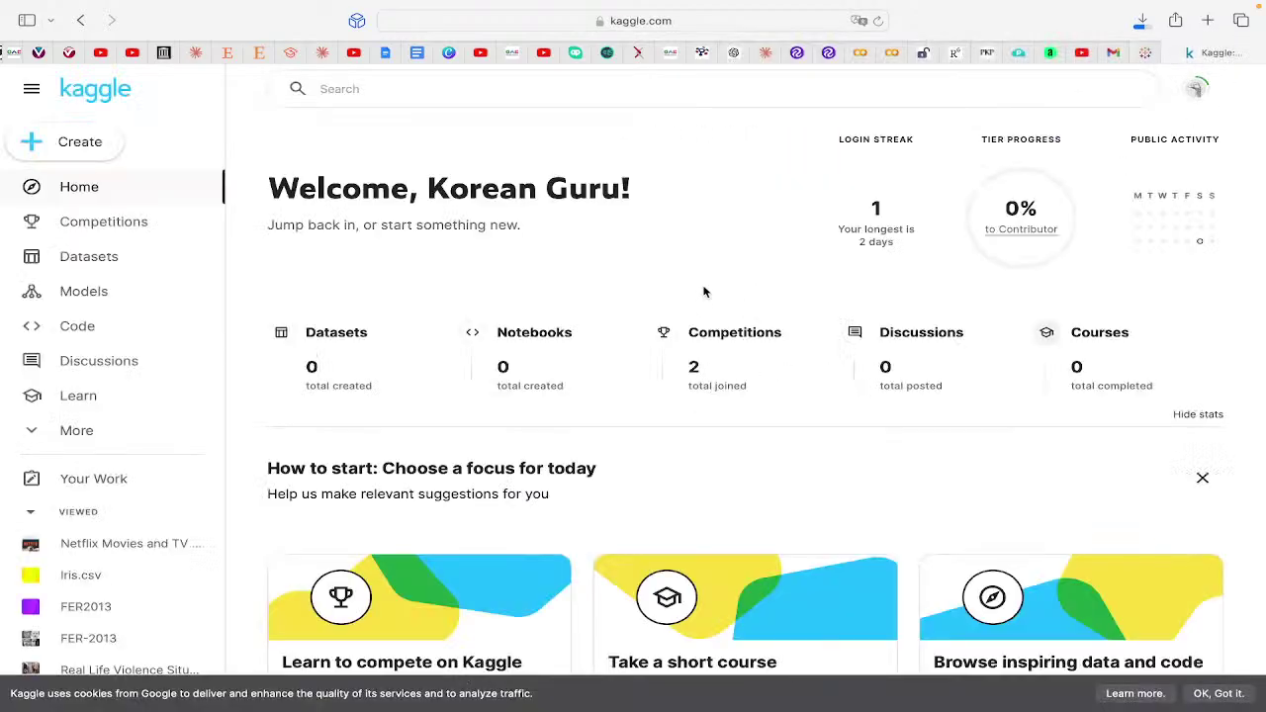
pyautogui.scroll(-8, 696, 290)
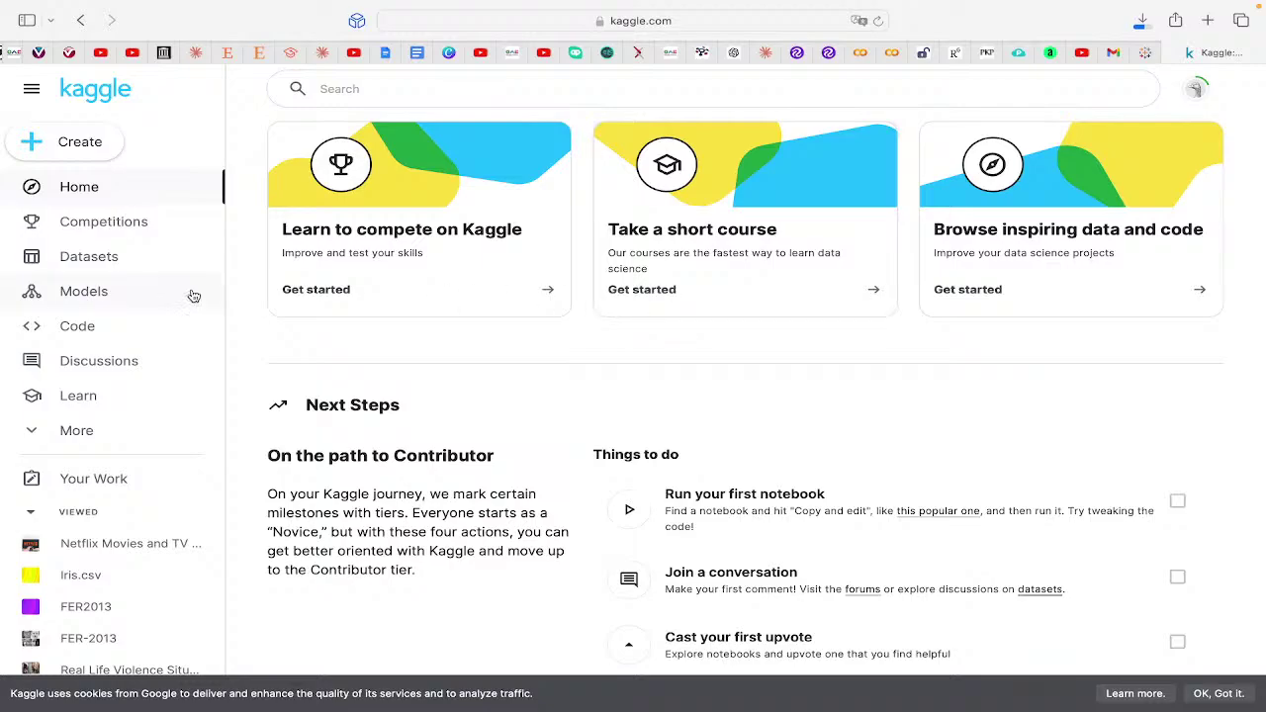
pyautogui.click(149, 267)
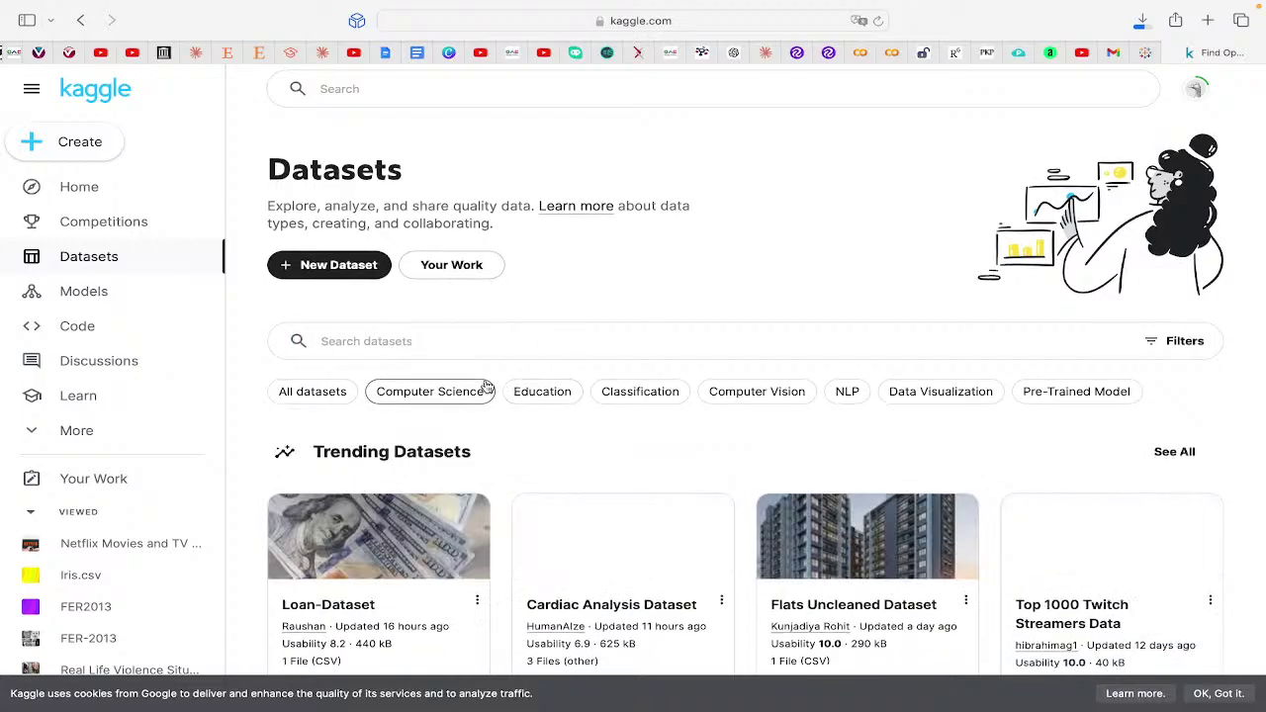
pyautogui.scroll(-3, 435, 386)
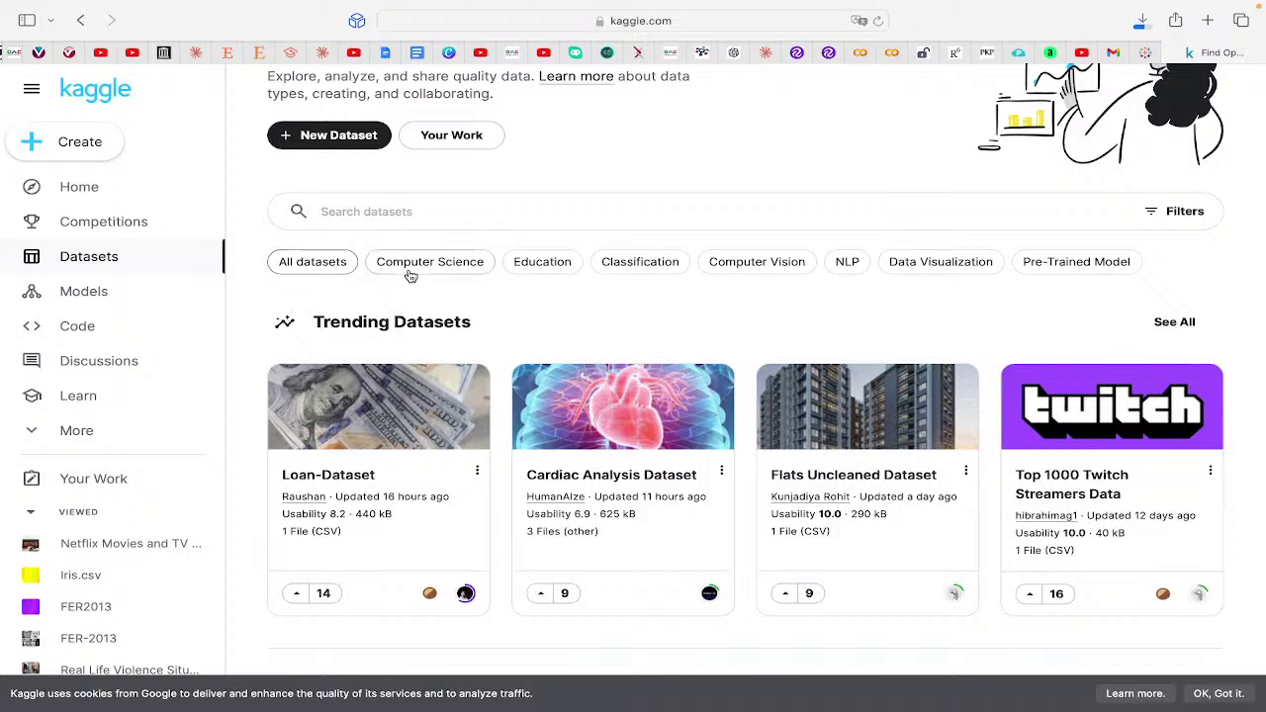
# Browse Kaggle's Computer Science datasets and Roboflow Universe's knife results, and clear the Computer Science filter.
pyautogui.click(480, 267)
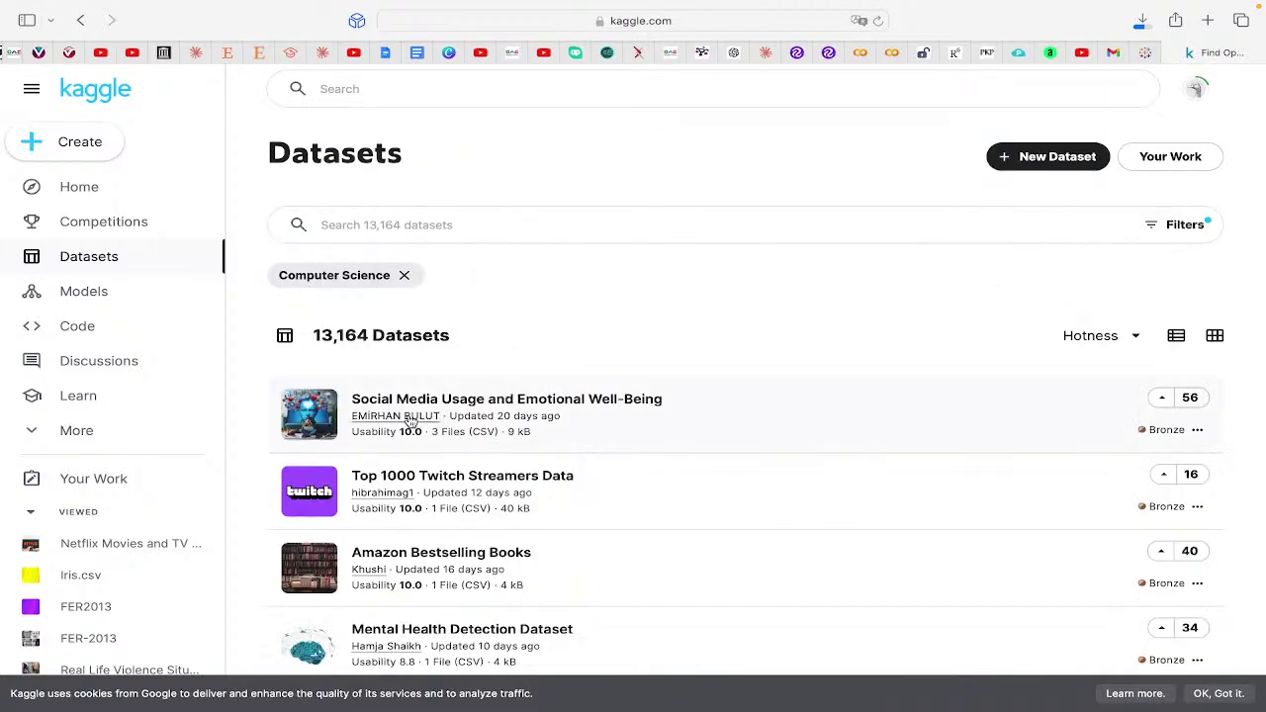
pyautogui.scroll(-2, 408, 415)
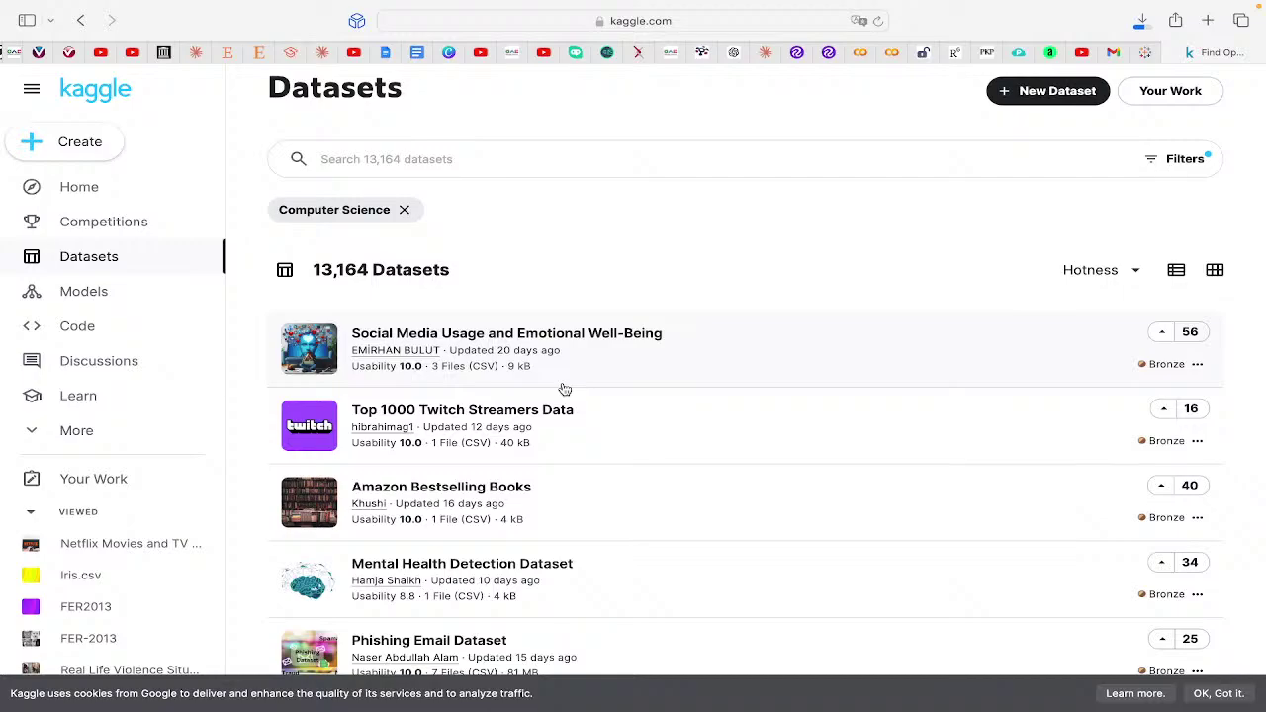
pyautogui.click(796, 52)
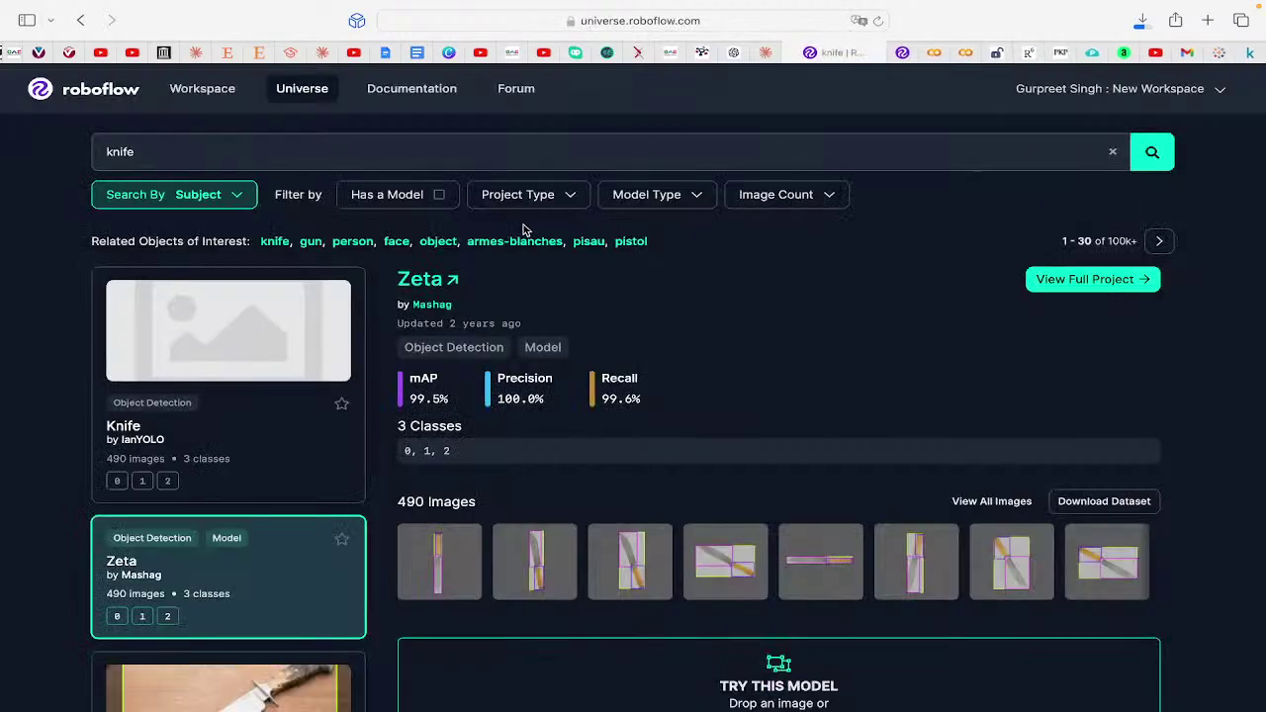
pyautogui.click(1249, 55)
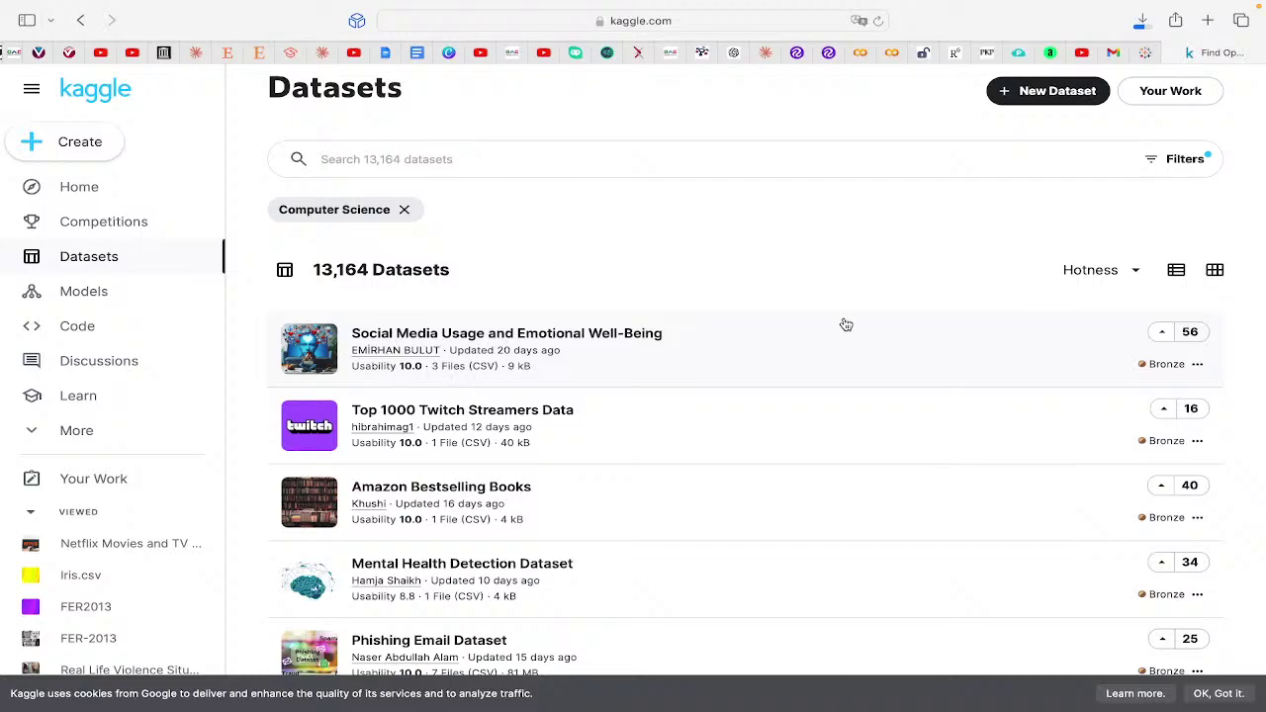
pyautogui.scroll(2, 781, 267)
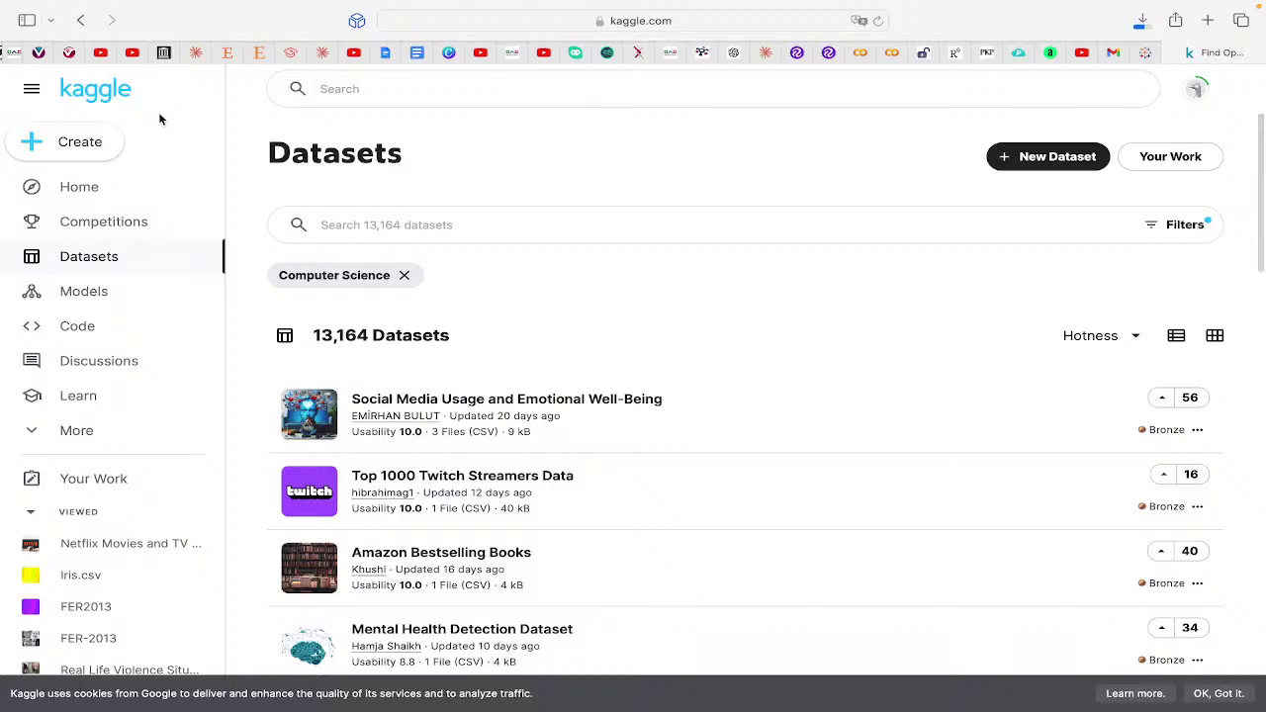
pyautogui.click(404, 276)
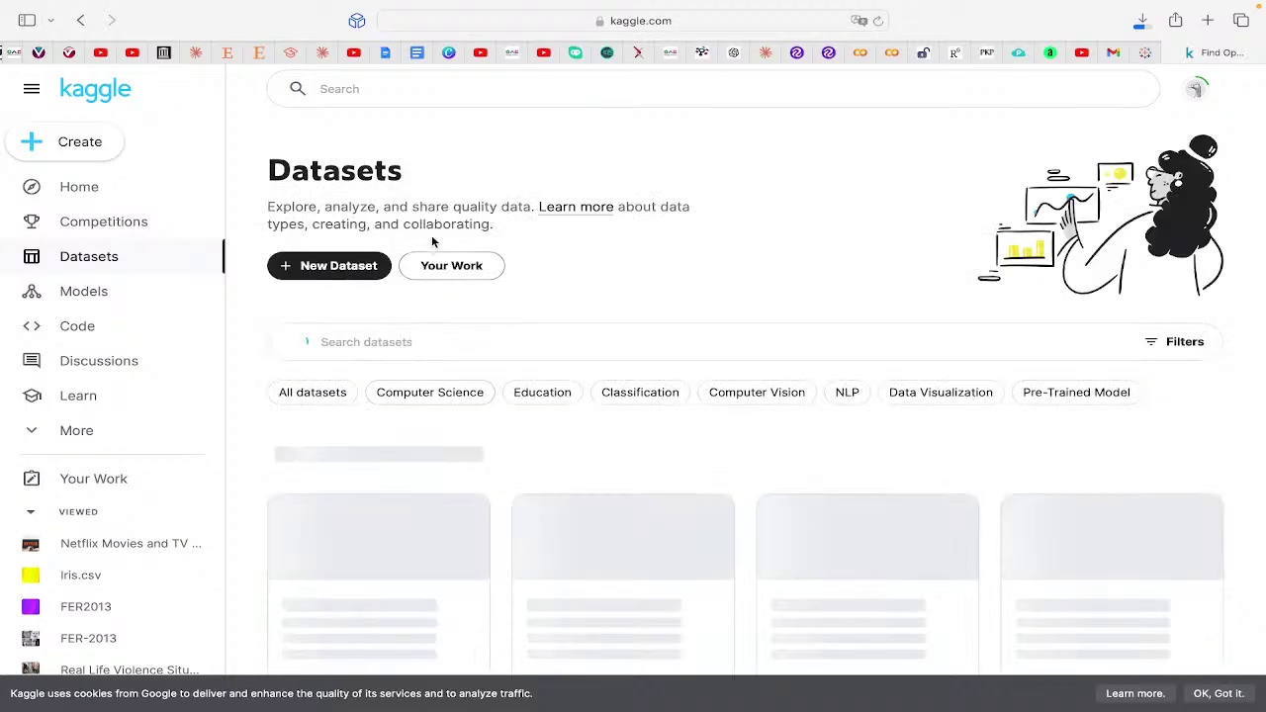
# Search the Kaggle datasets for "iris csv" and open the Iris.csv dataset.
pyautogui.click(455, 343)
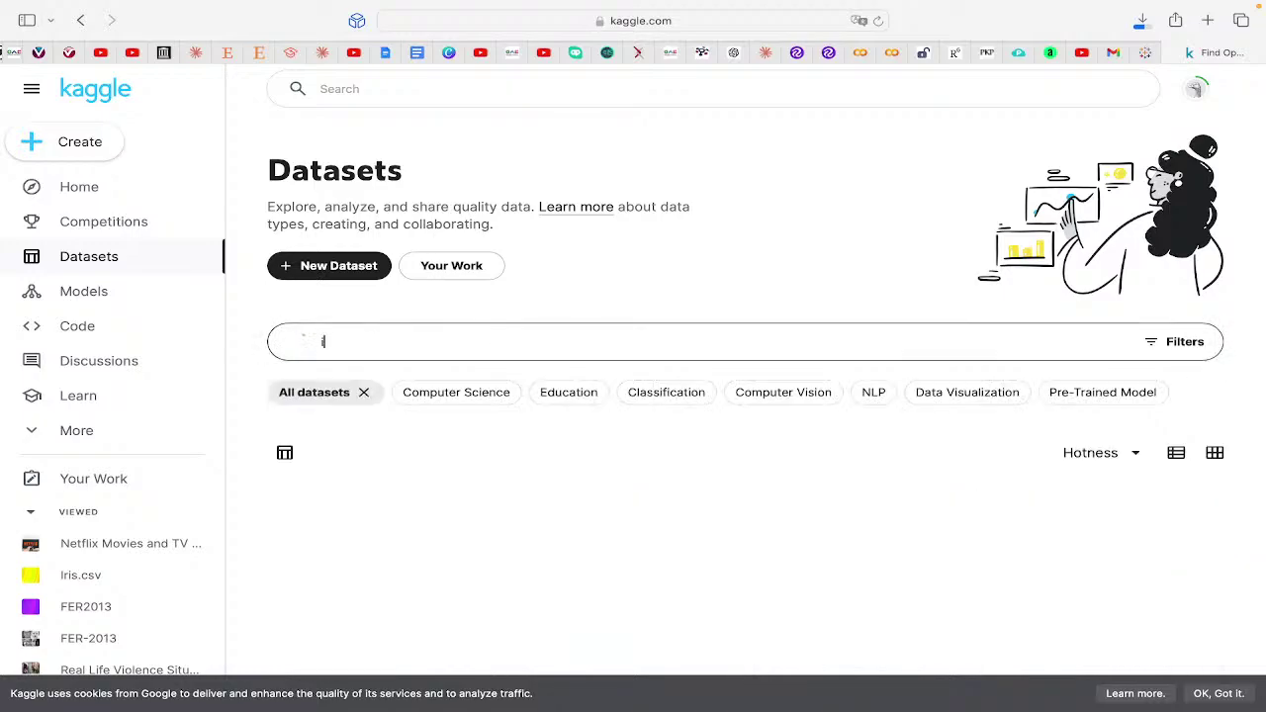
pyautogui.write('iris')
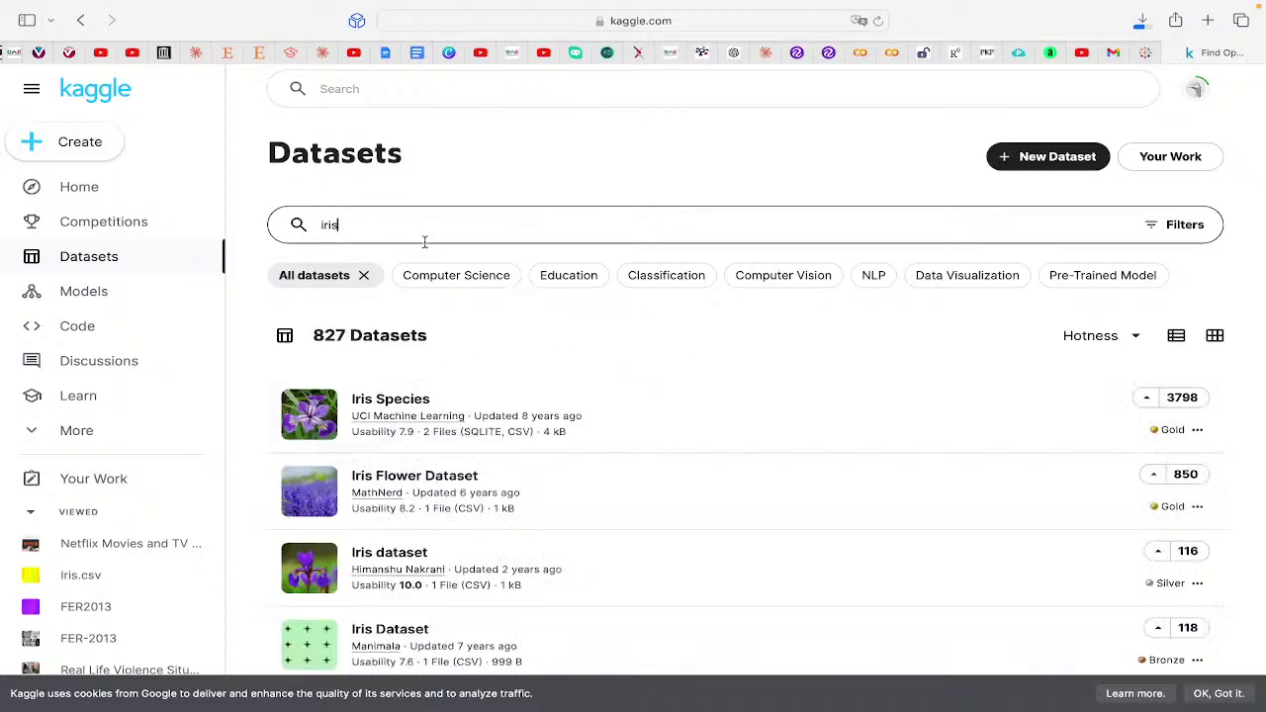
pyautogui.write('csv')
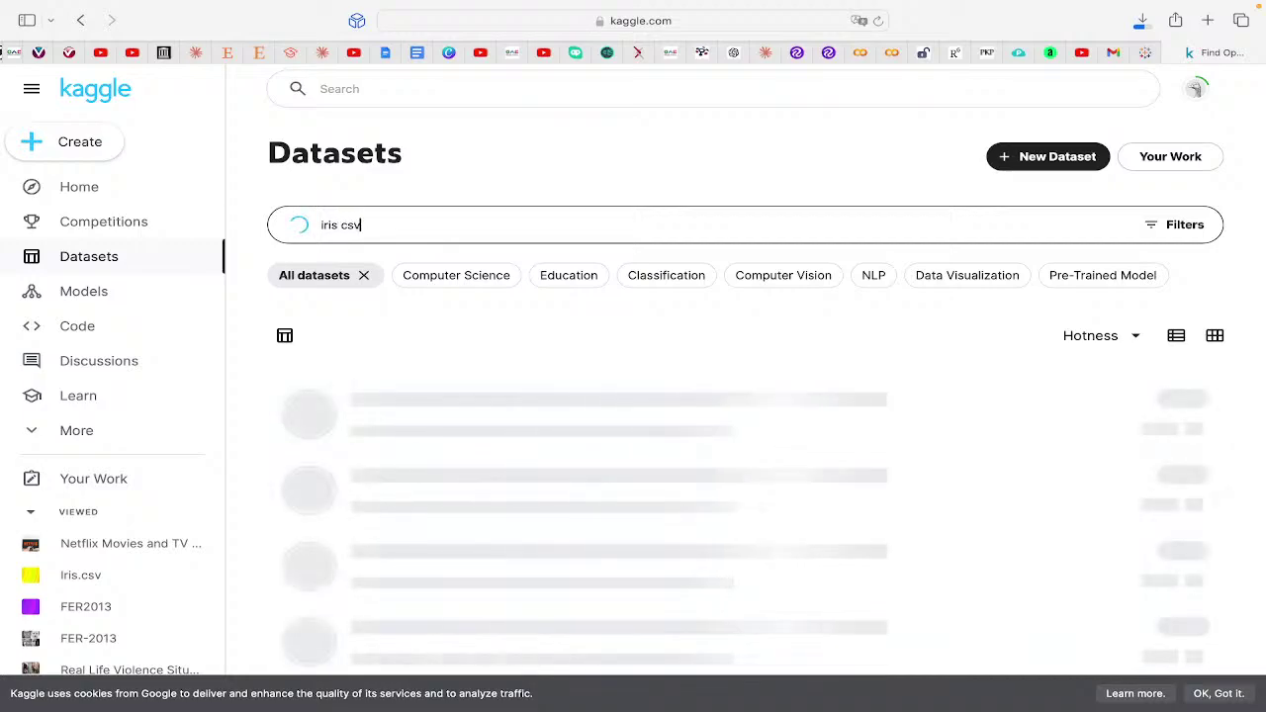
pyautogui.click(343, 225)
pyautogui.press('BackSpace')
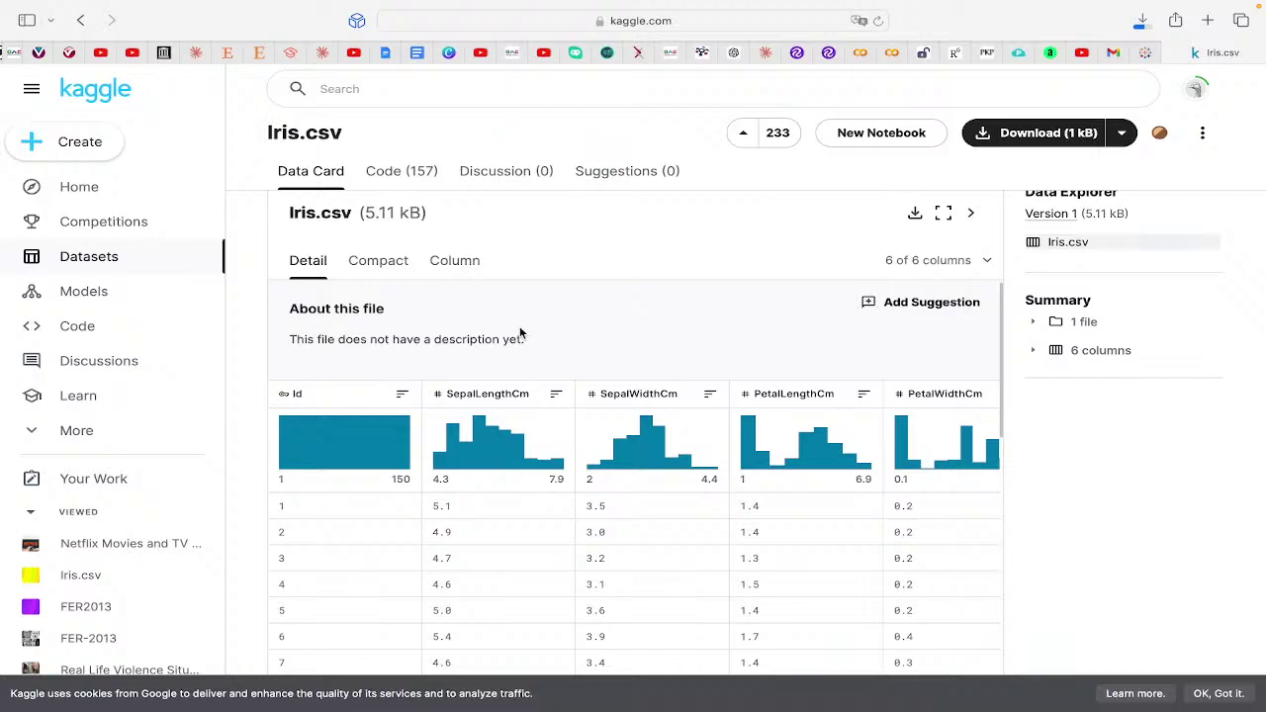
# Switch the Iris.csv preview to the Column view and examine the Id and SepalLengthCm statistics.
pyautogui.click(432, 260)
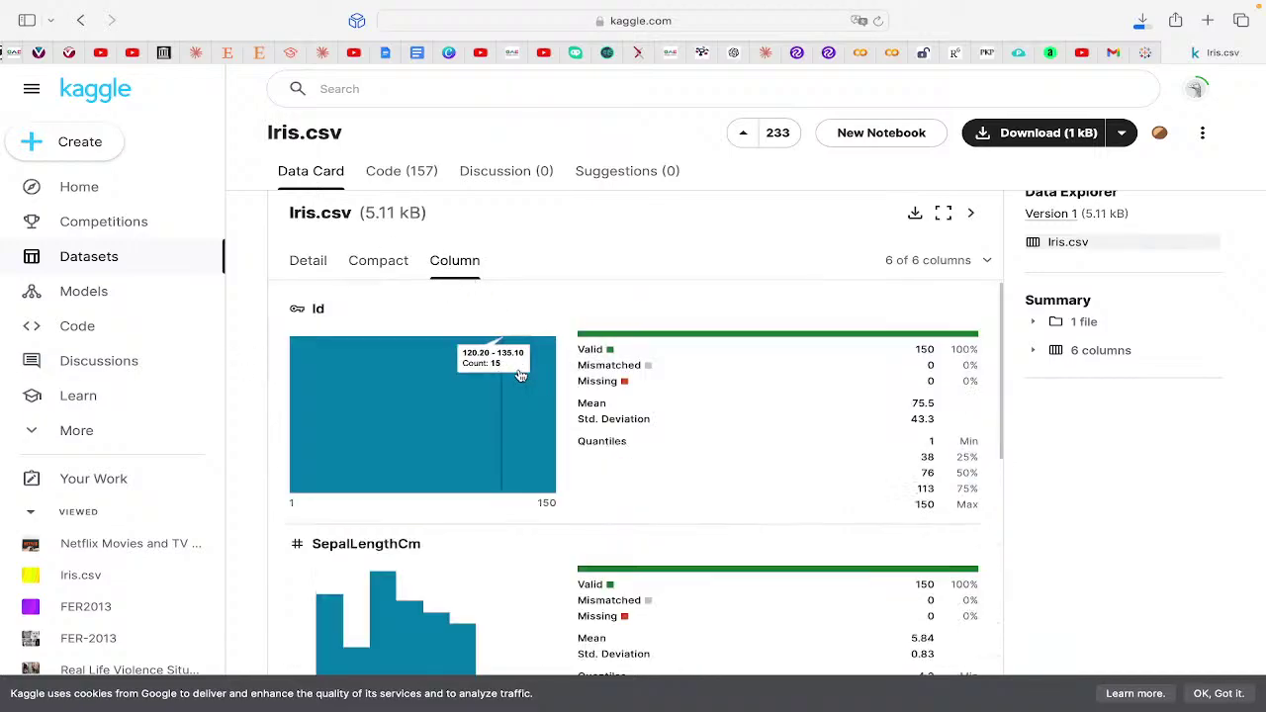
pyautogui.scroll(-2, 520, 375)
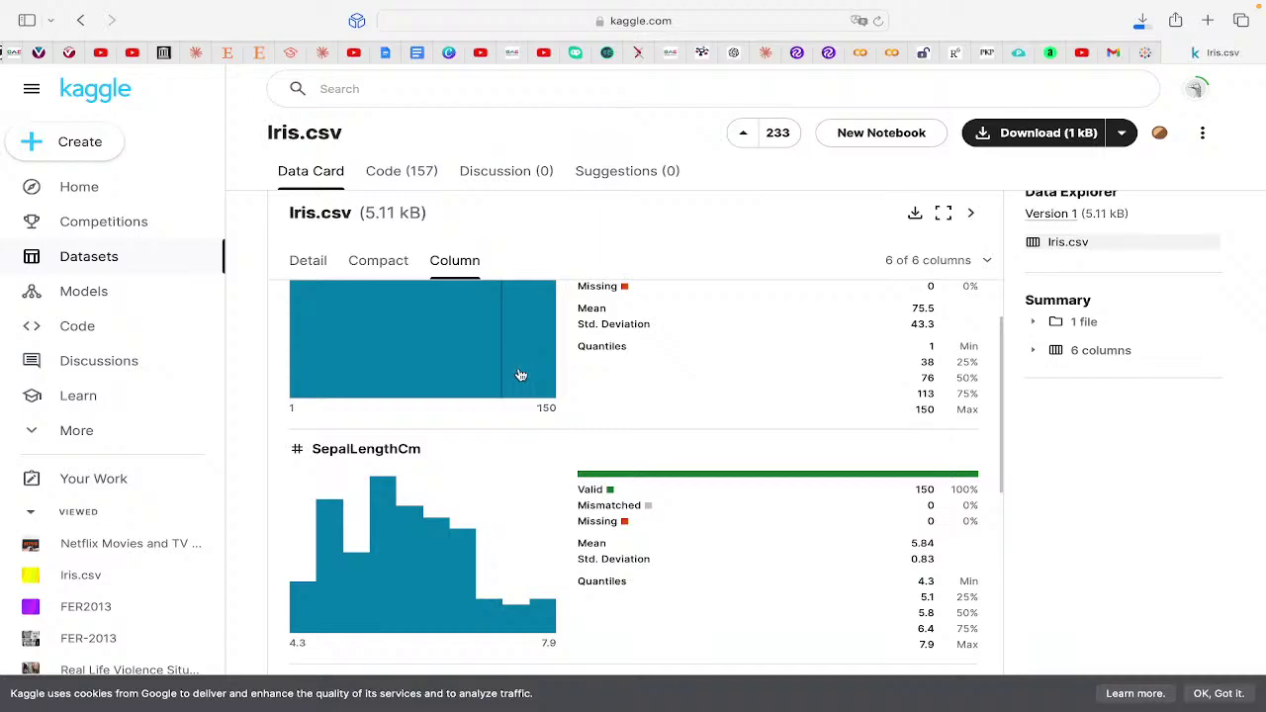
# Switch the Iris.csv preview to the Detail view and examine the table's columns and rows.
pyautogui.click(313, 262)
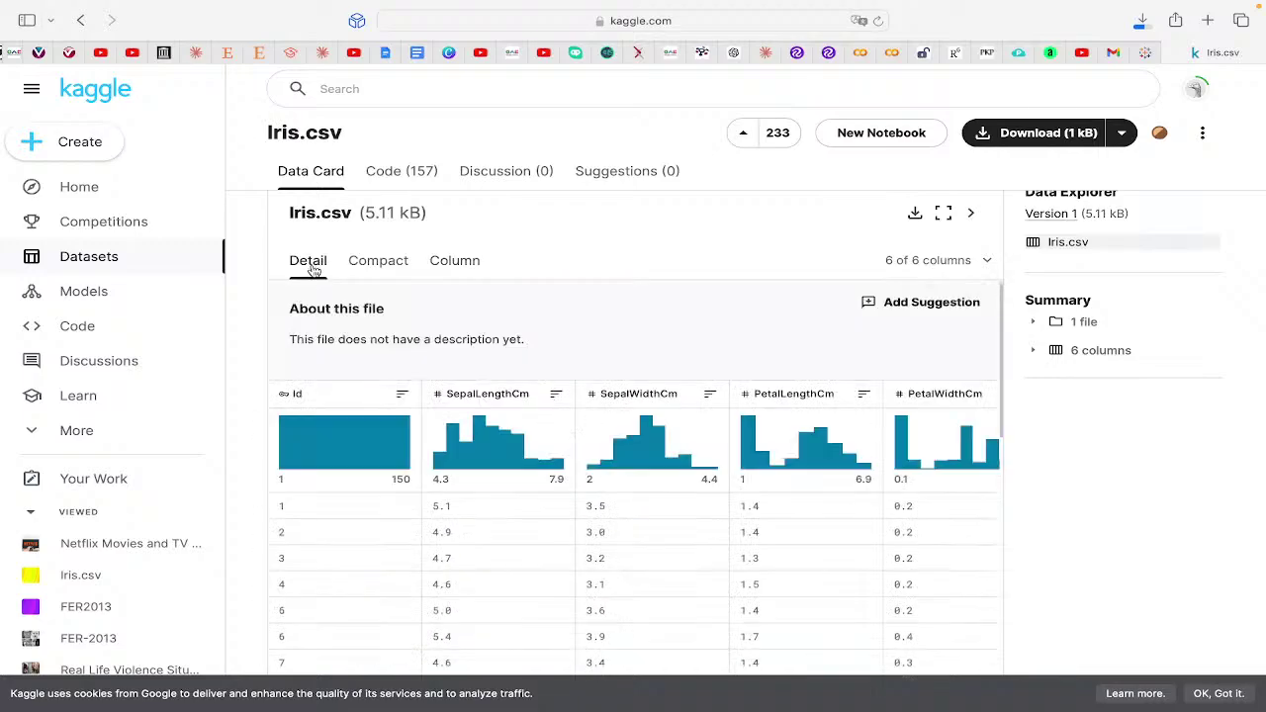
pyautogui.scroll(-3, 509, 366)
pyautogui.scroll(4, 503, 379)
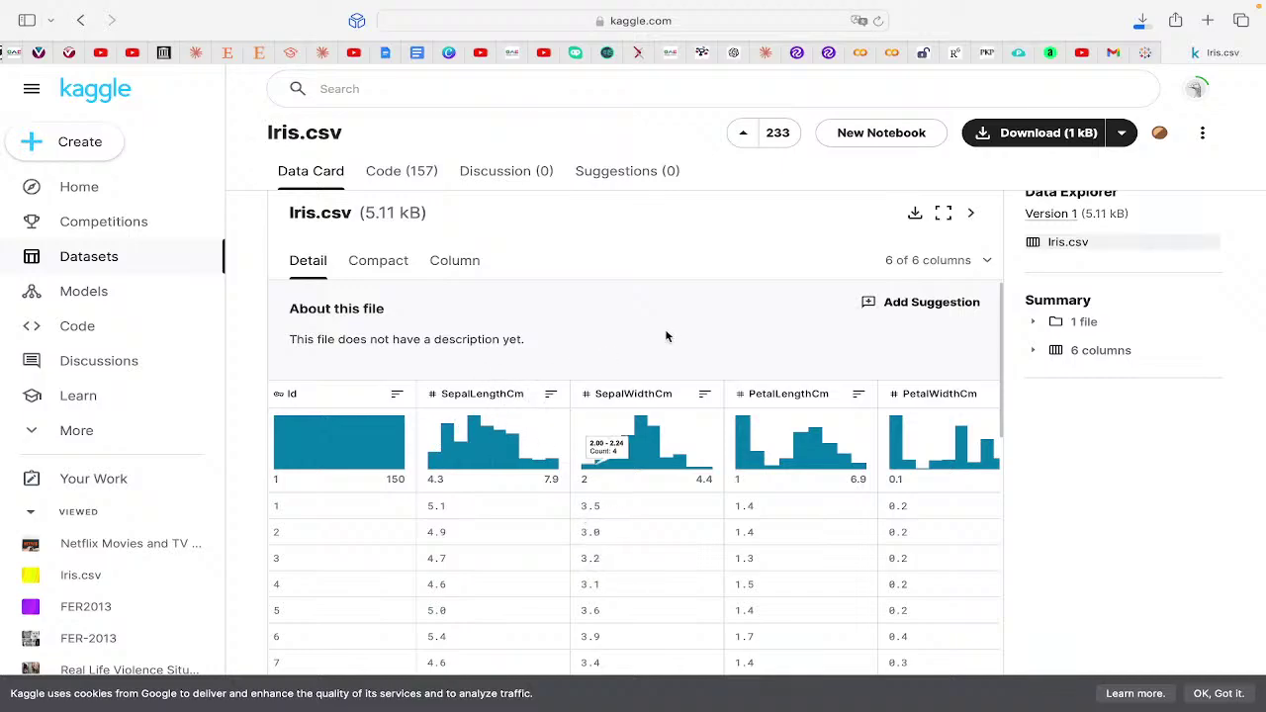
pyautogui.scroll(-5, 665, 336)
pyautogui.scroll(5, 686, 326)
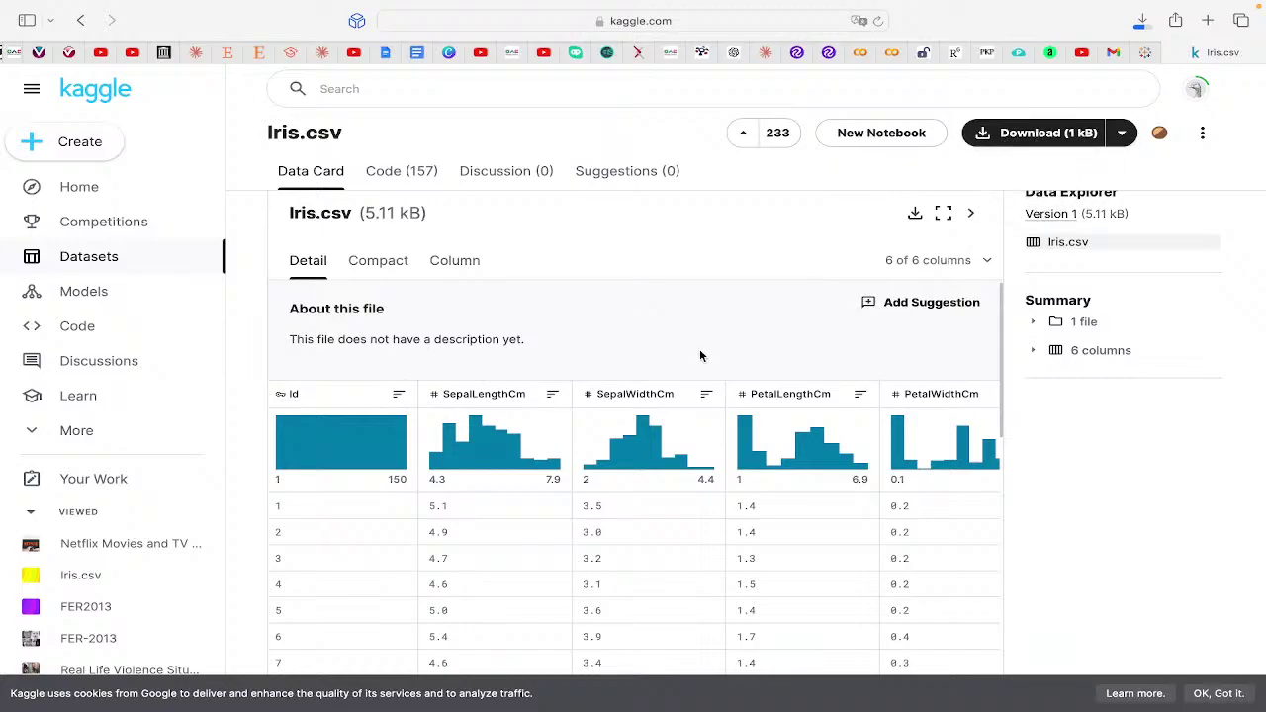
pyautogui.scroll(5, 676, 214)
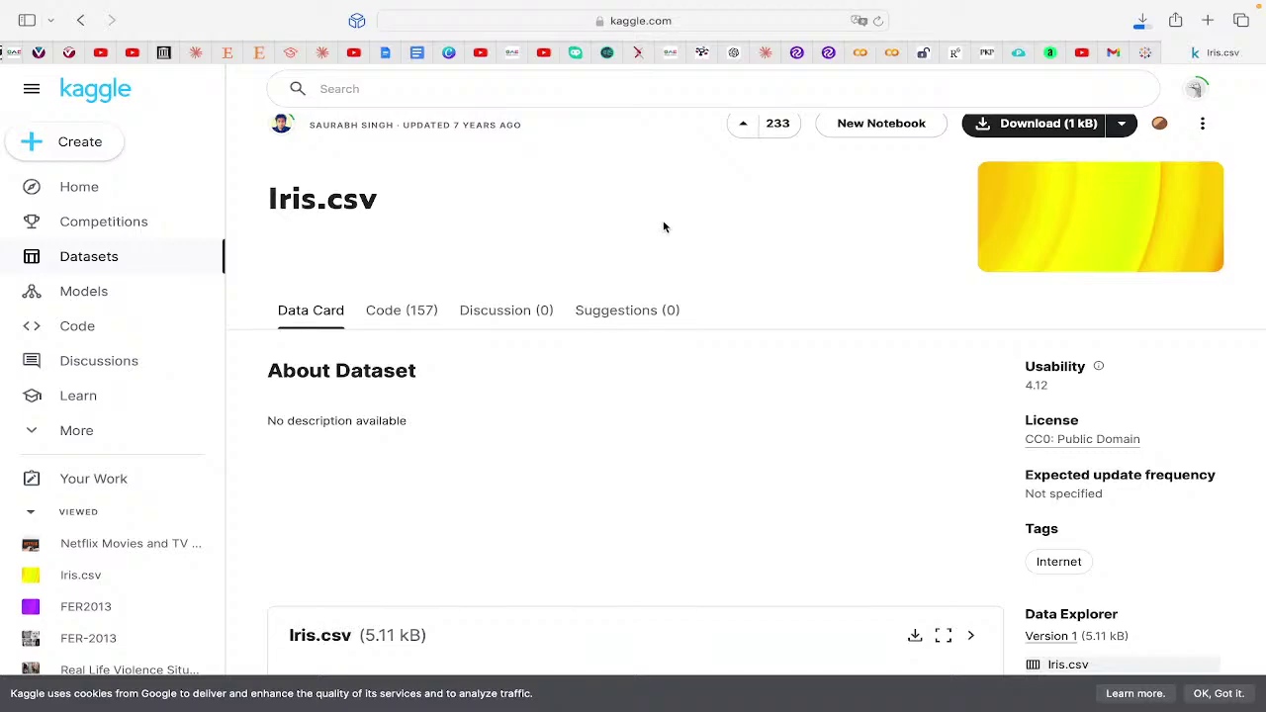
pyautogui.scroll(1, 712, 237)
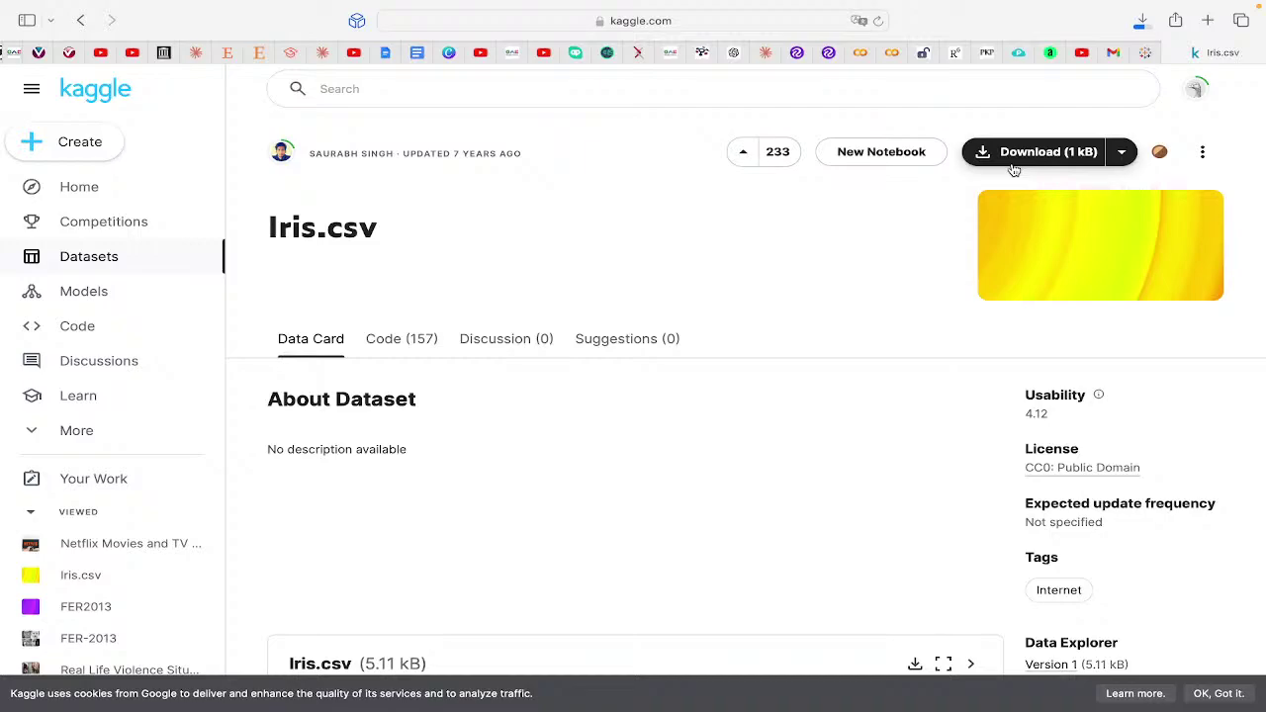
# Check the browser's download progress, download the Iris.csv dataset, and reveal the downloaded file in Finder.
pyautogui.click(1141, 21)
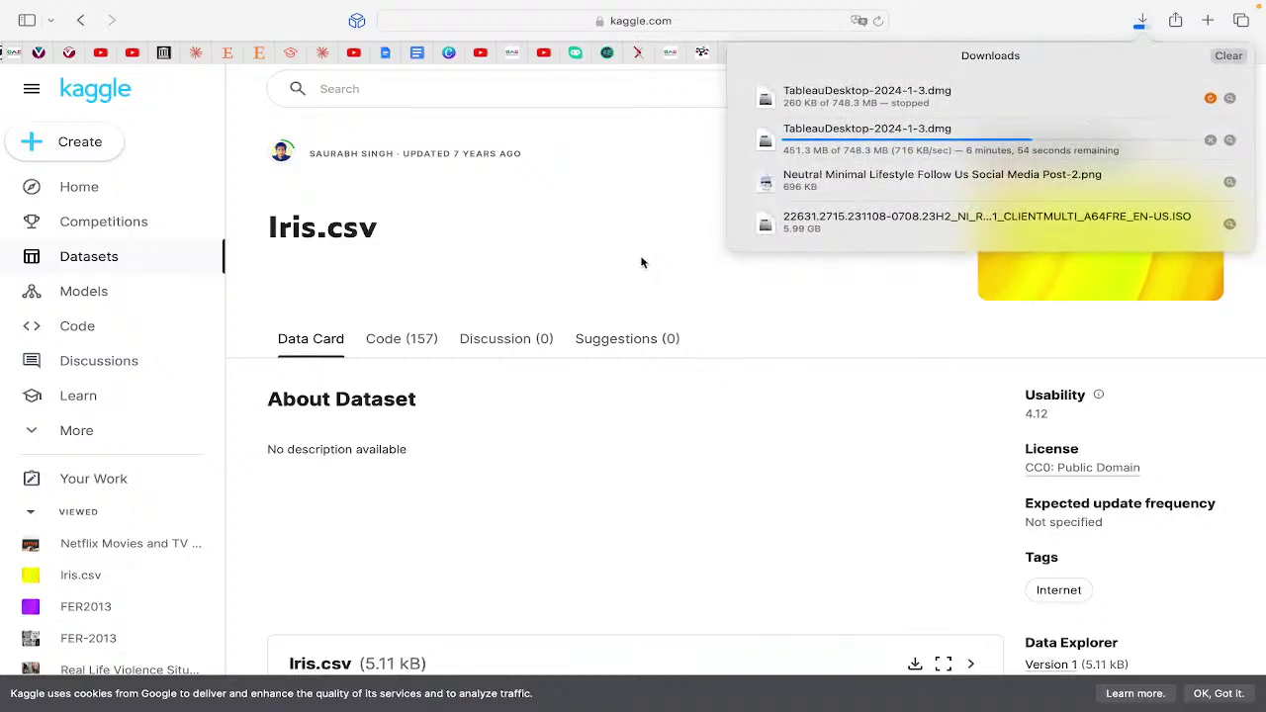
pyautogui.click(684, 212)
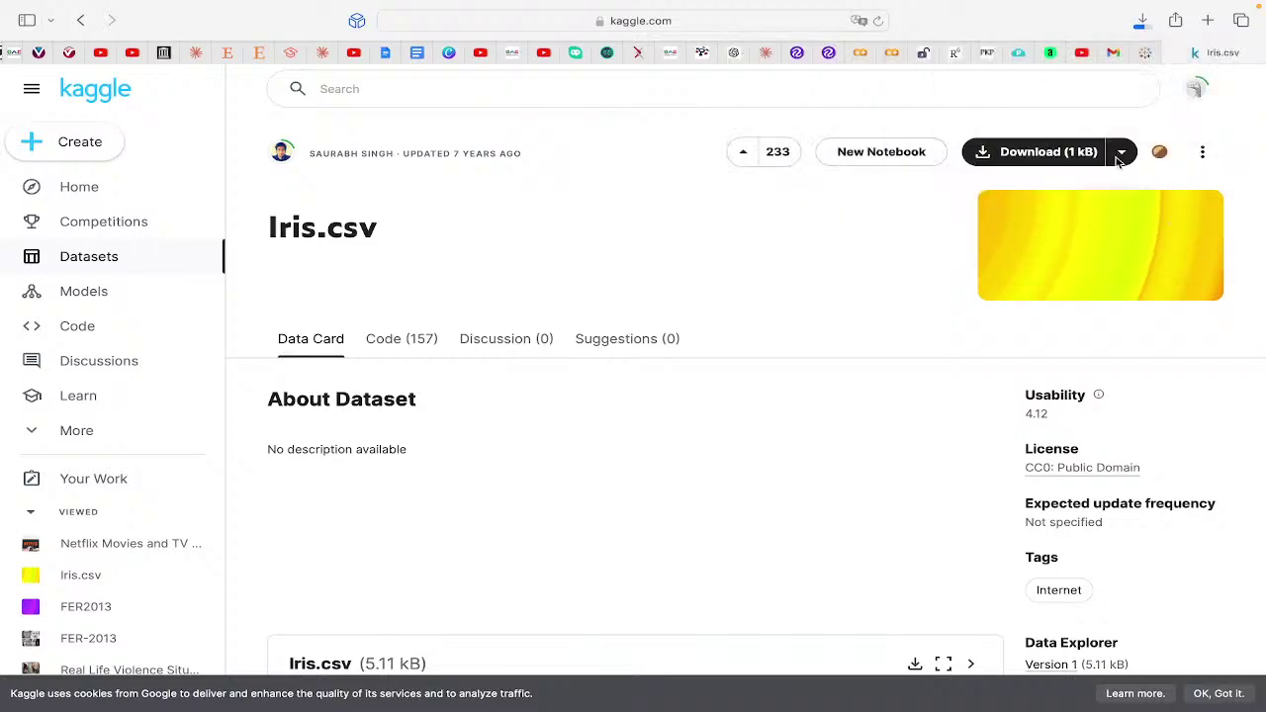
pyautogui.click(1054, 165)
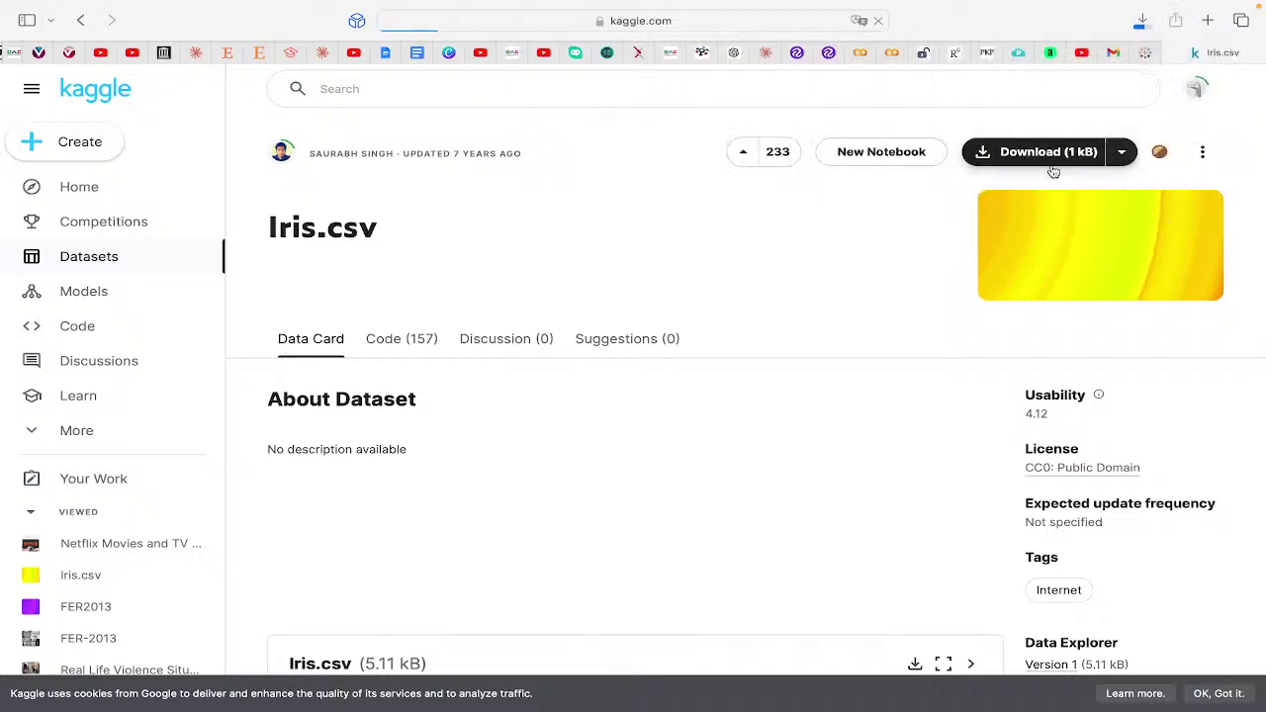
pyautogui.click(1135, 25)
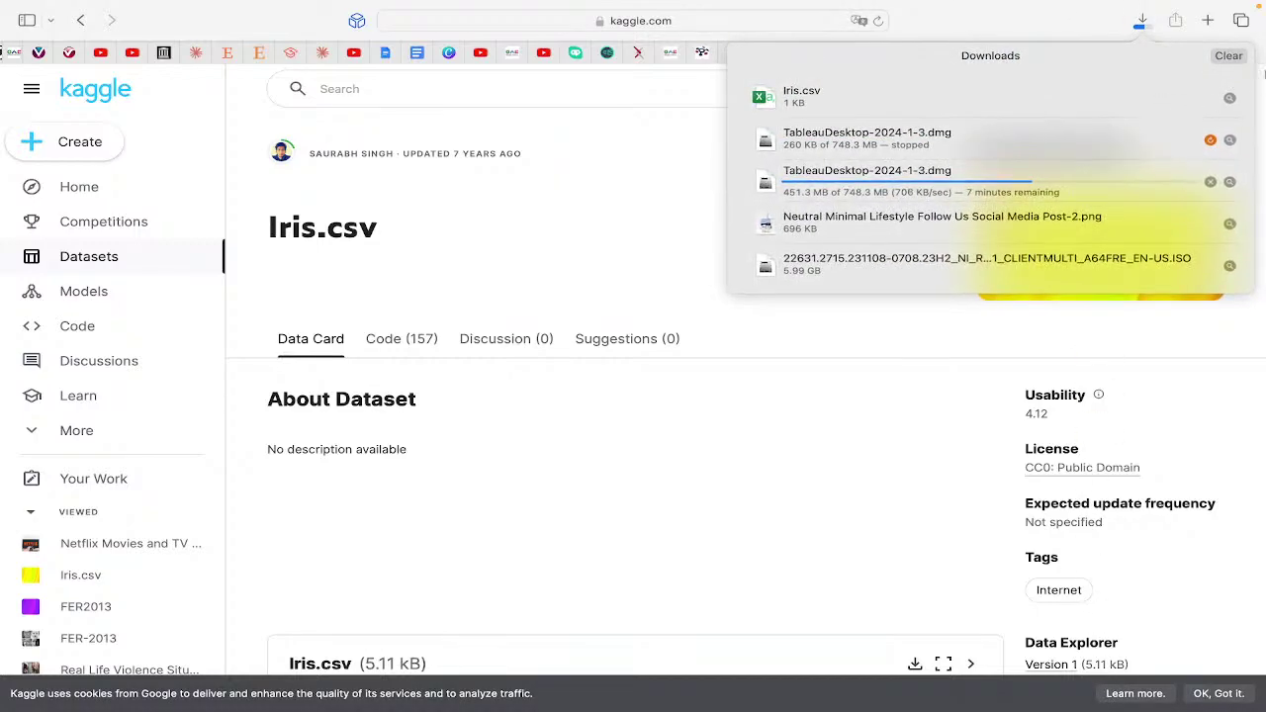
pyautogui.click(1229, 97)
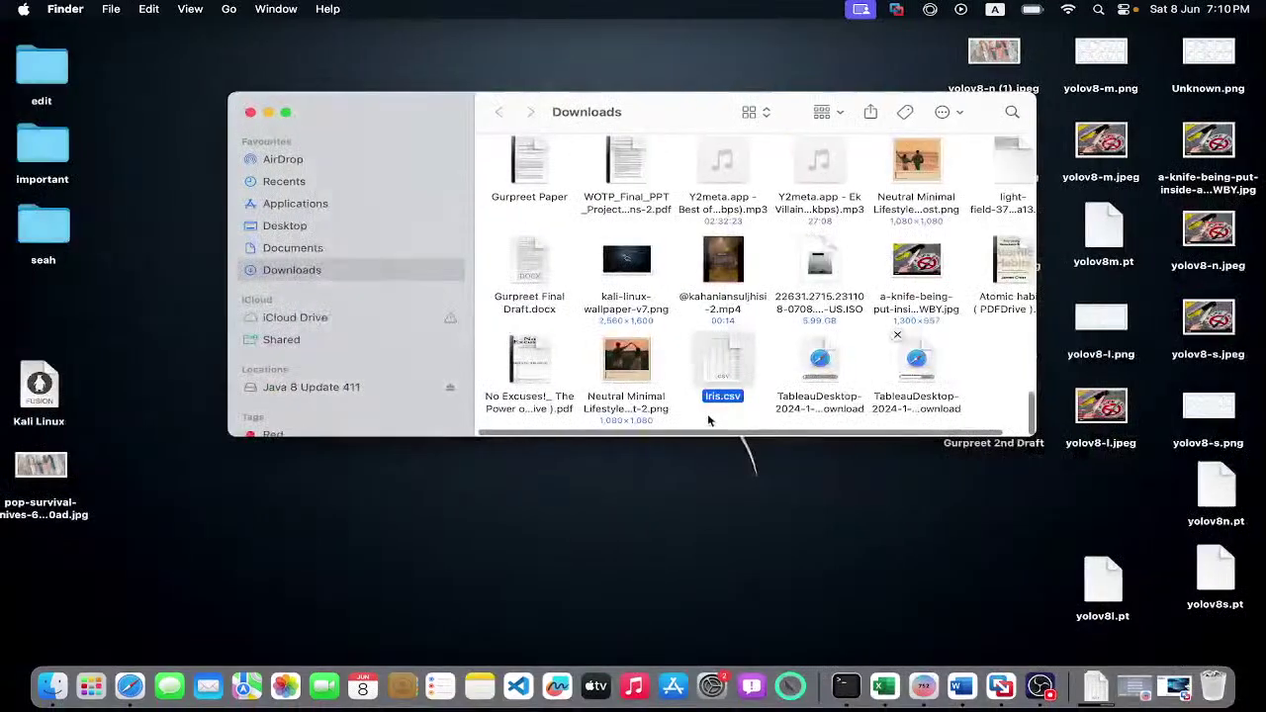
# Move Iris.csv from the Downloads folder to the desktop, close the folder window, and line up Iris.csv and yolov8l.pt beneath their icon columns.
pyautogui.moveTo(715, 362); pyautogui.dragTo(976, 568)
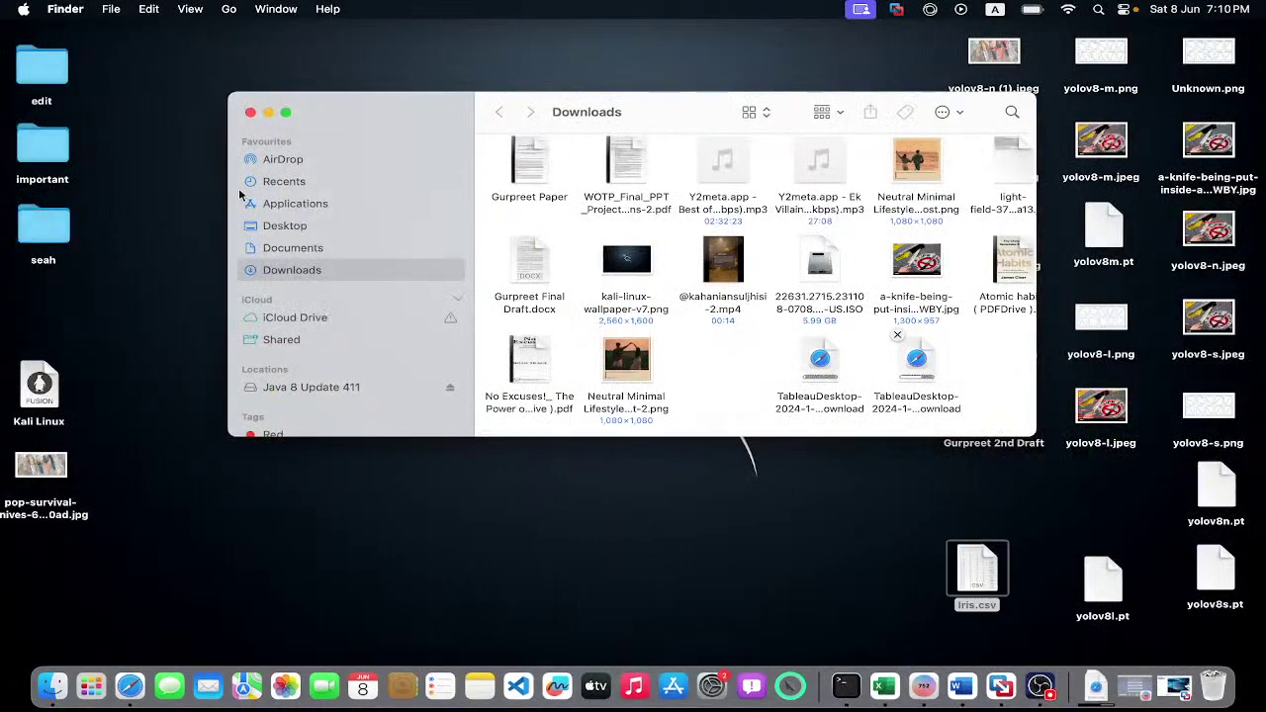
pyautogui.click(249, 112)
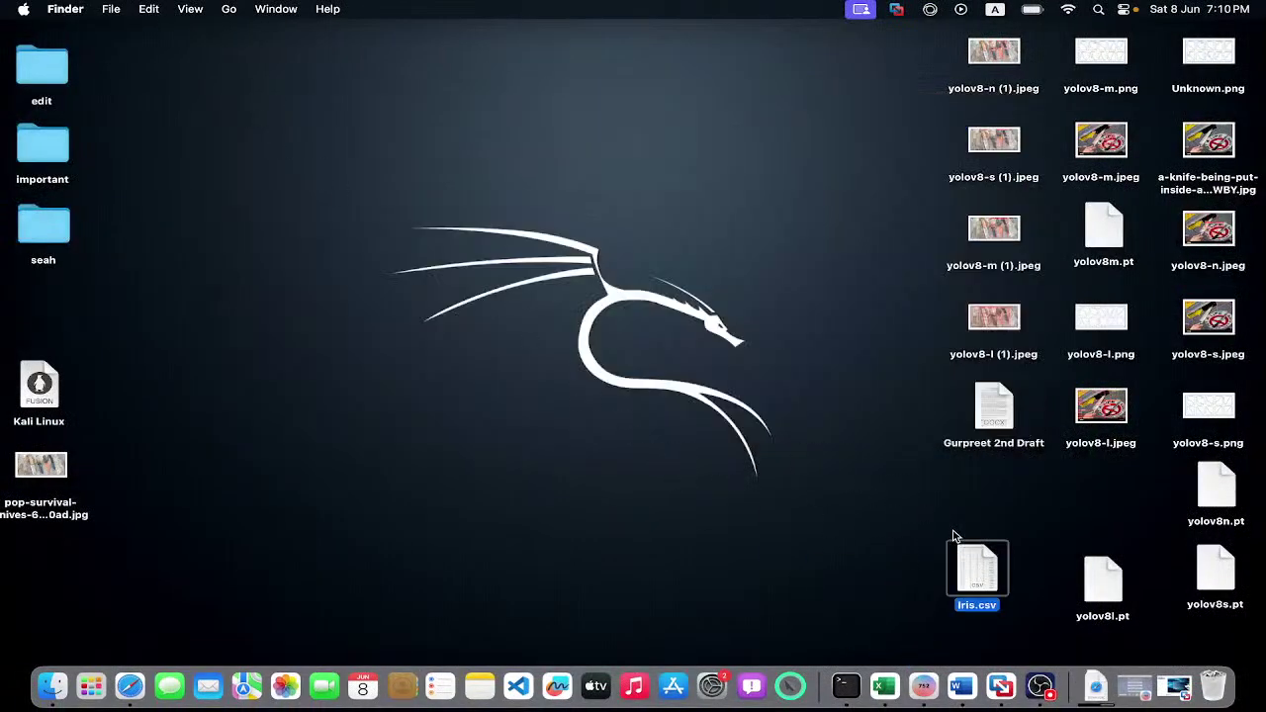
pyautogui.moveTo(968, 566); pyautogui.dragTo(988, 496)
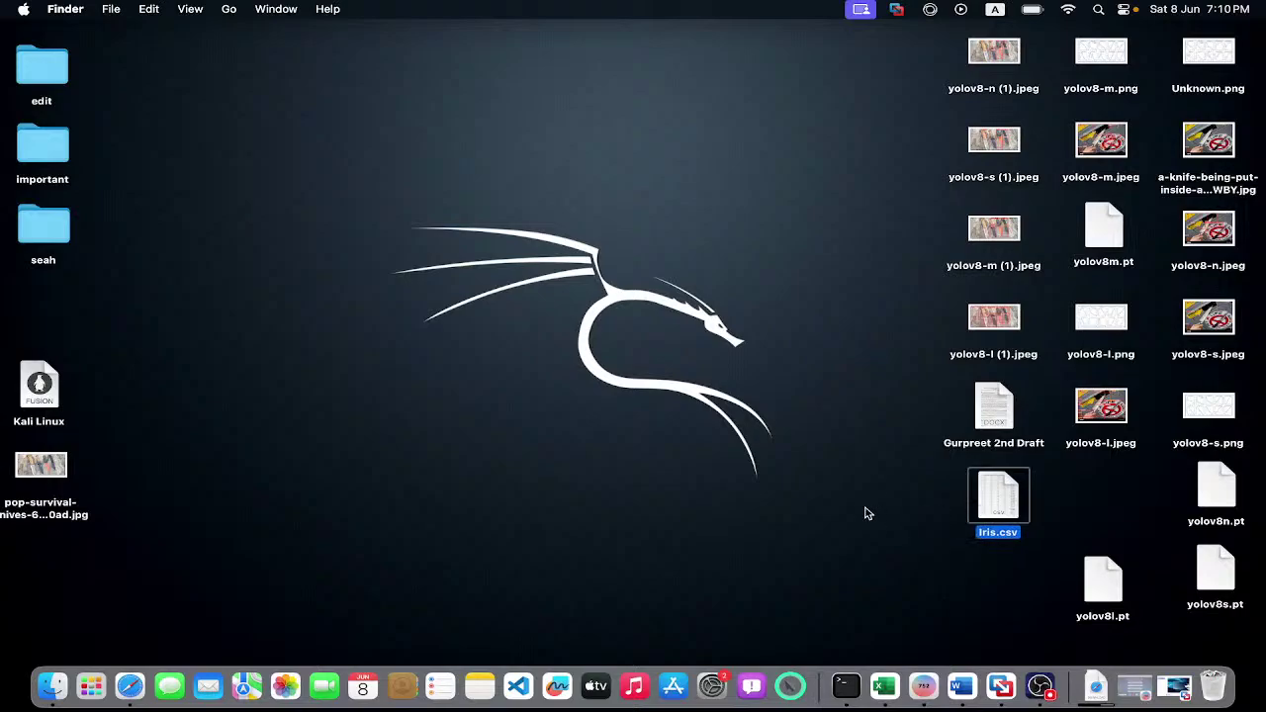
pyautogui.click(785, 507)
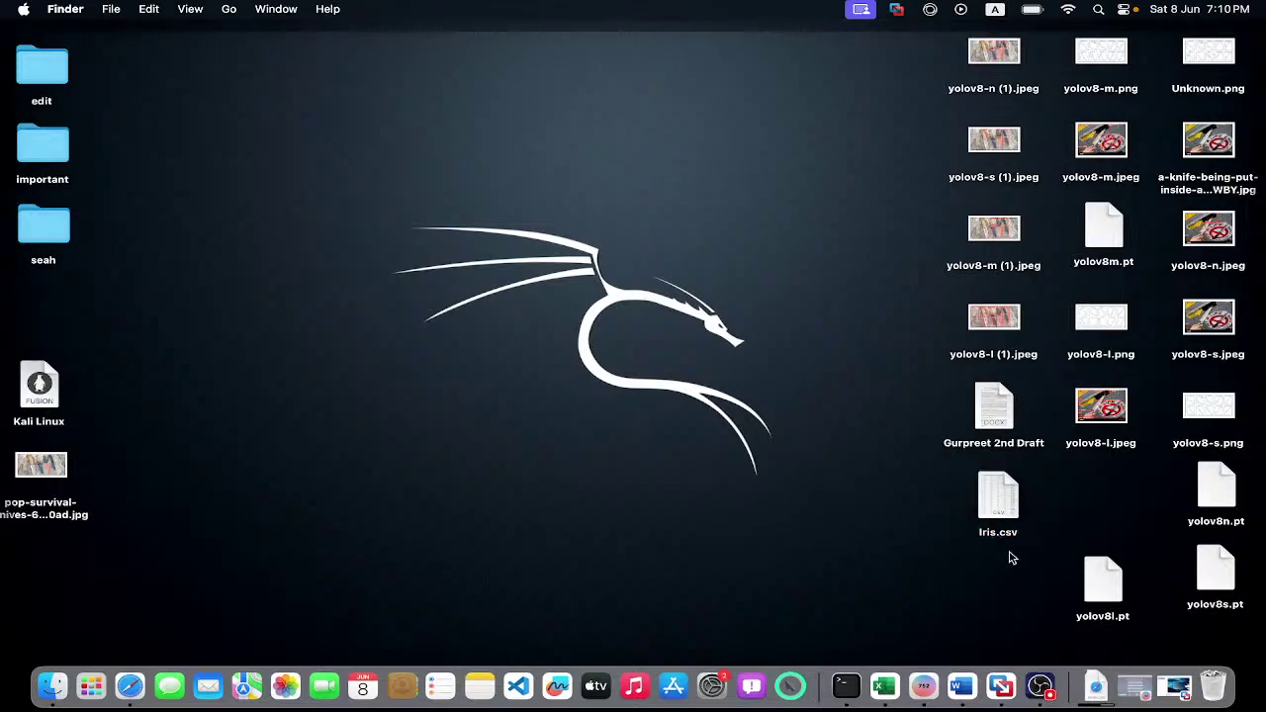
pyautogui.moveTo(1108, 578); pyautogui.dragTo(1110, 500)
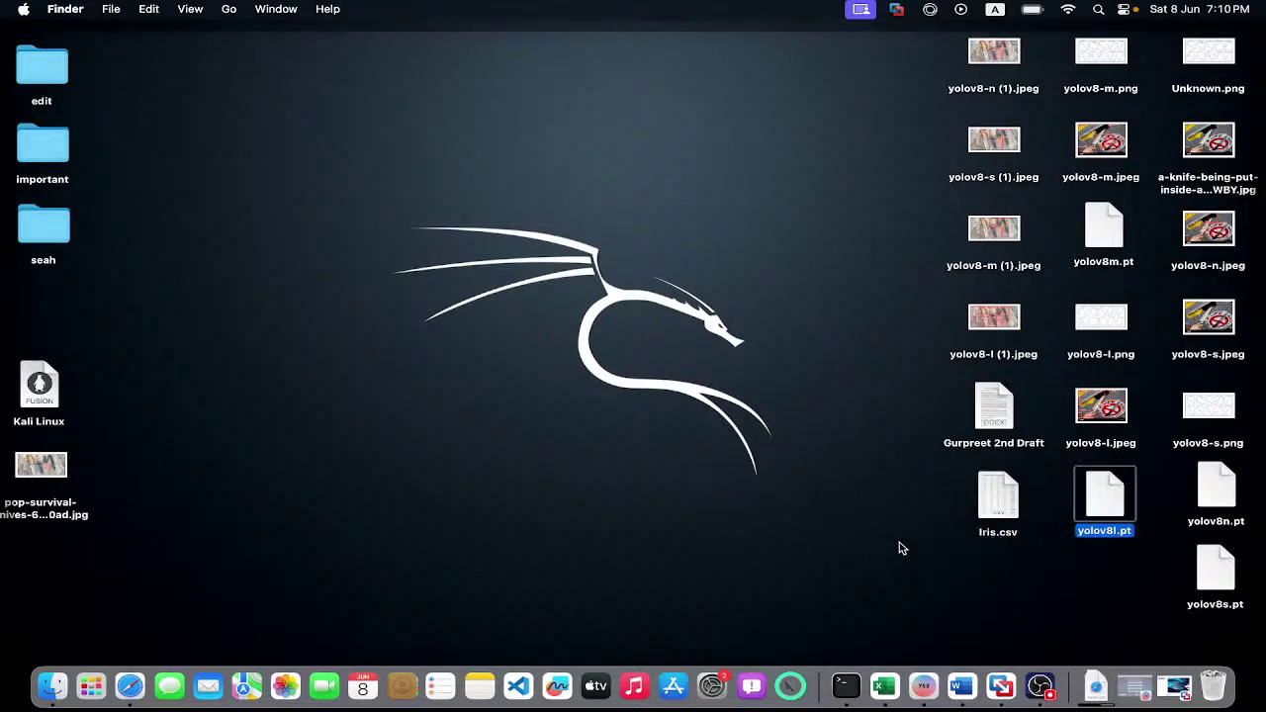
pyautogui.click(903, 546)
# Open Iris.csv from the desktop in Excel and dismiss the possible data loss notice without saving a copy.
pyautogui.doubleClick(1001, 506)
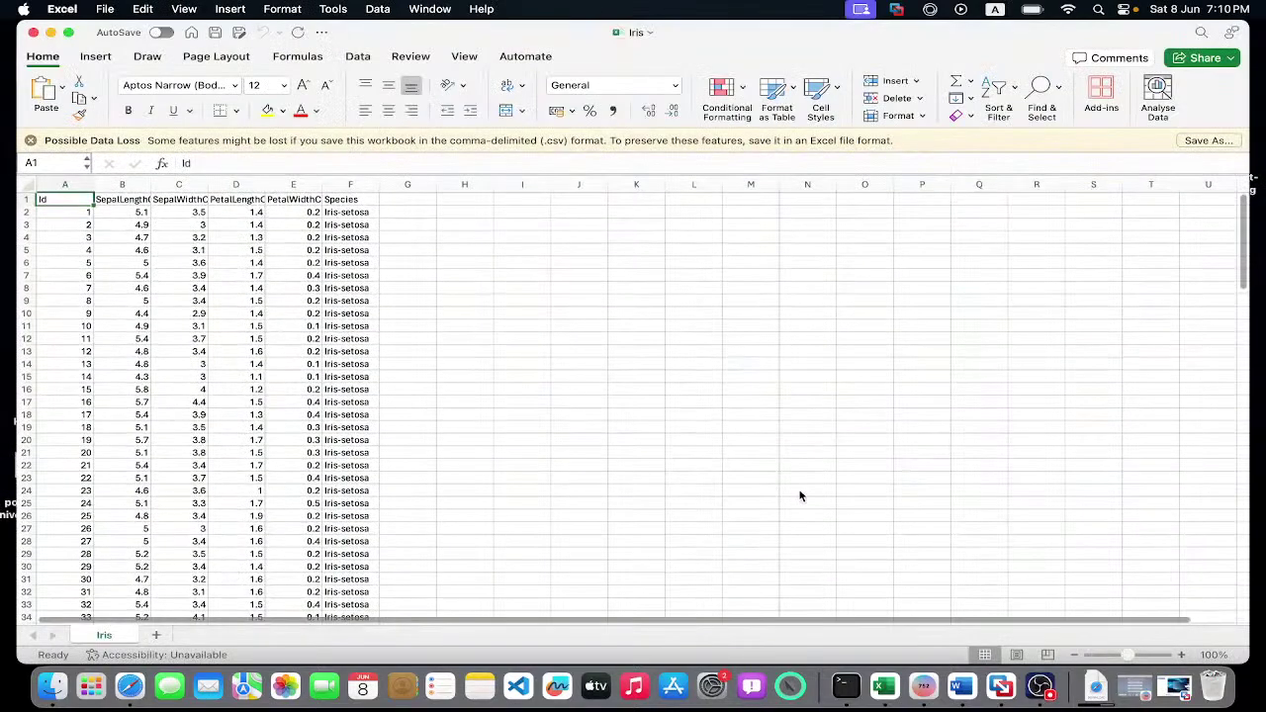
pyautogui.click(1193, 144)
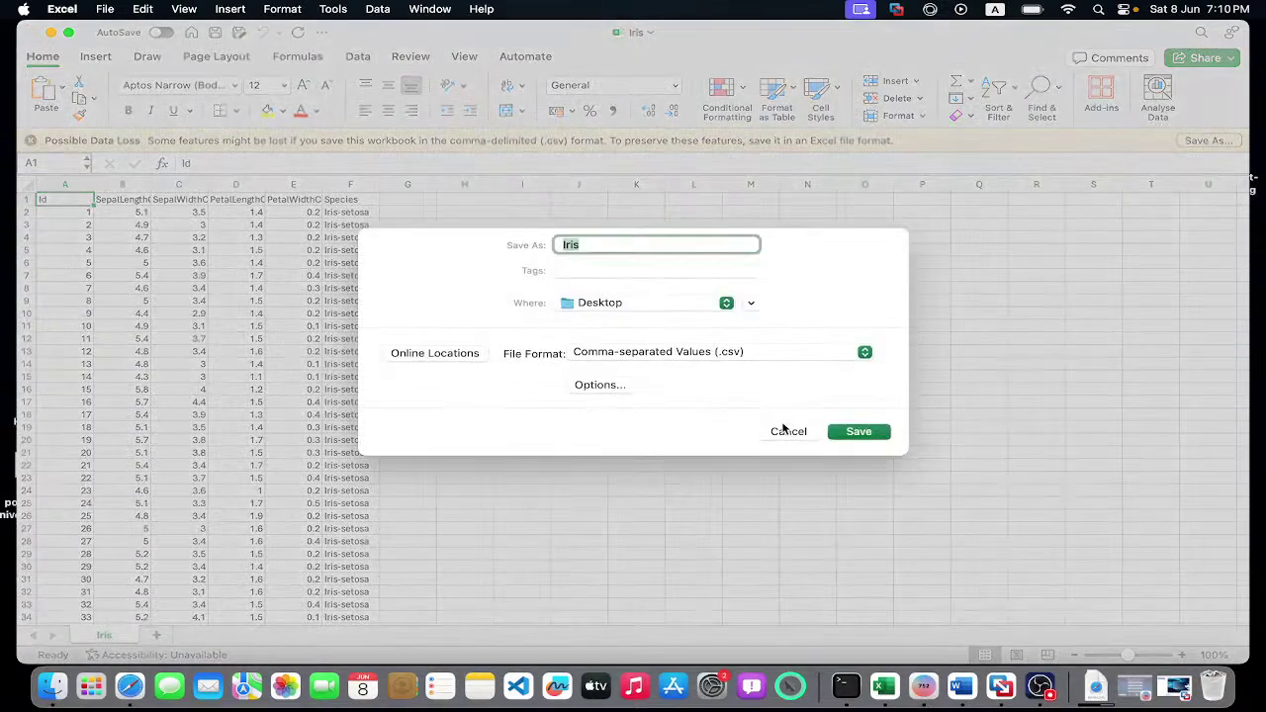
pyautogui.click(786, 418)
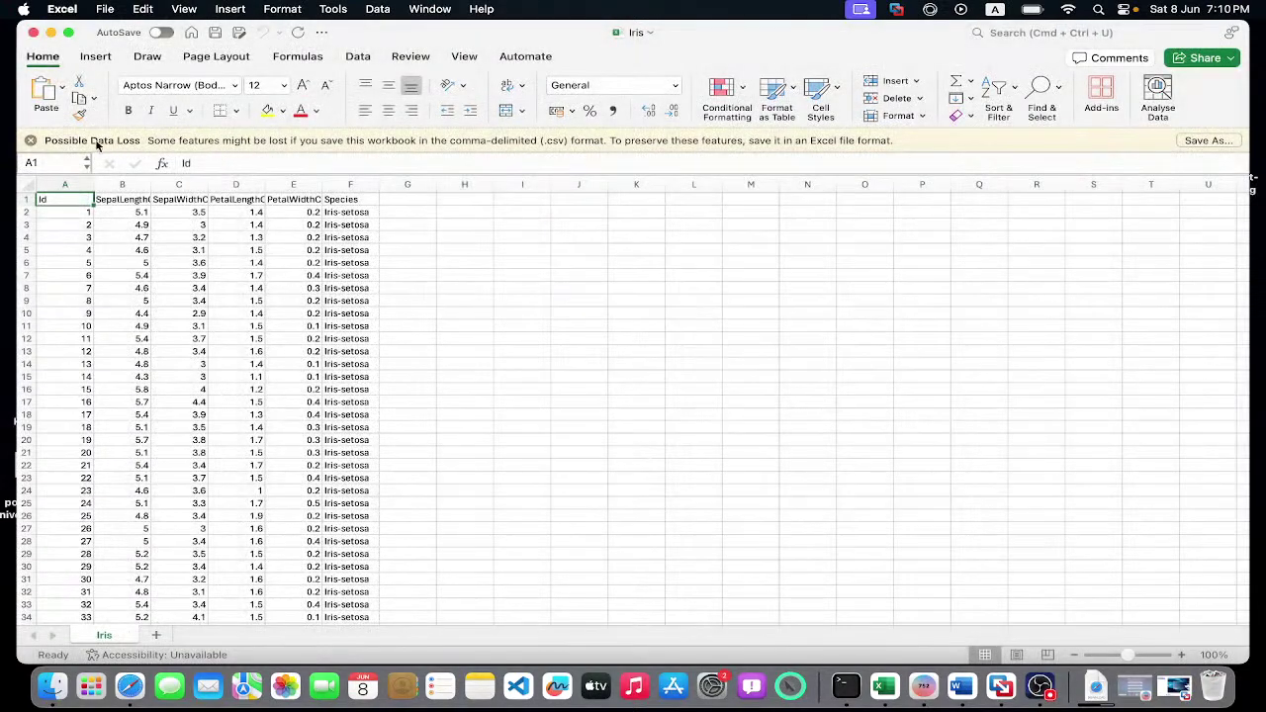
pyautogui.click(30, 140)
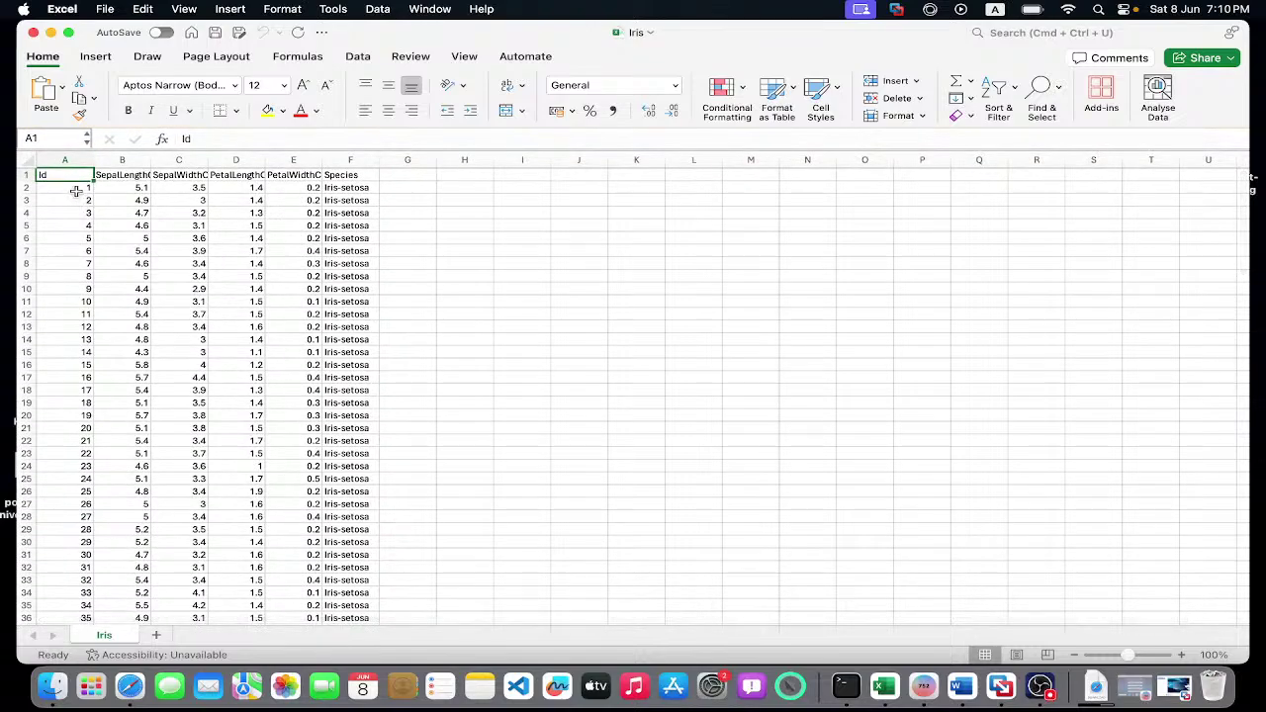
# Try to insert a 2D stacked line chart from cells A2:F143, and undo the chart insertion.
pyautogui.moveTo(79, 188); pyautogui.dragTo(362, 682)
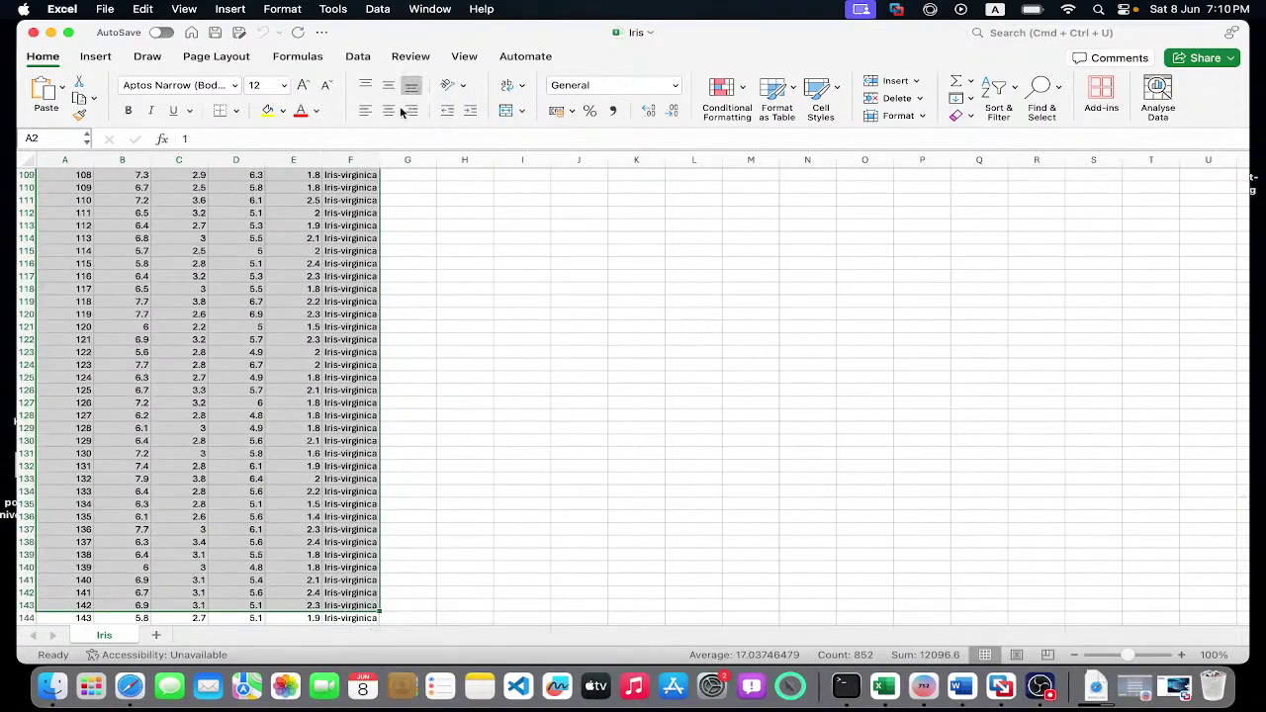
pyautogui.click(96, 57)
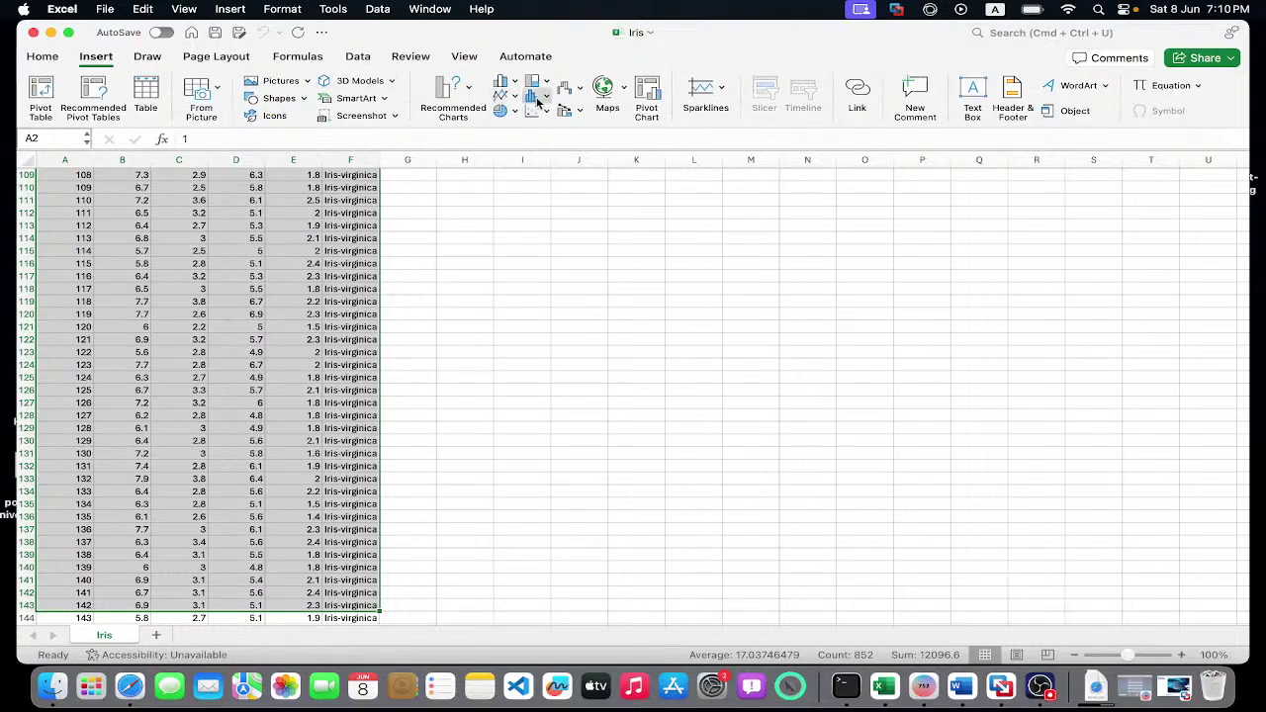
pyautogui.click(502, 102)
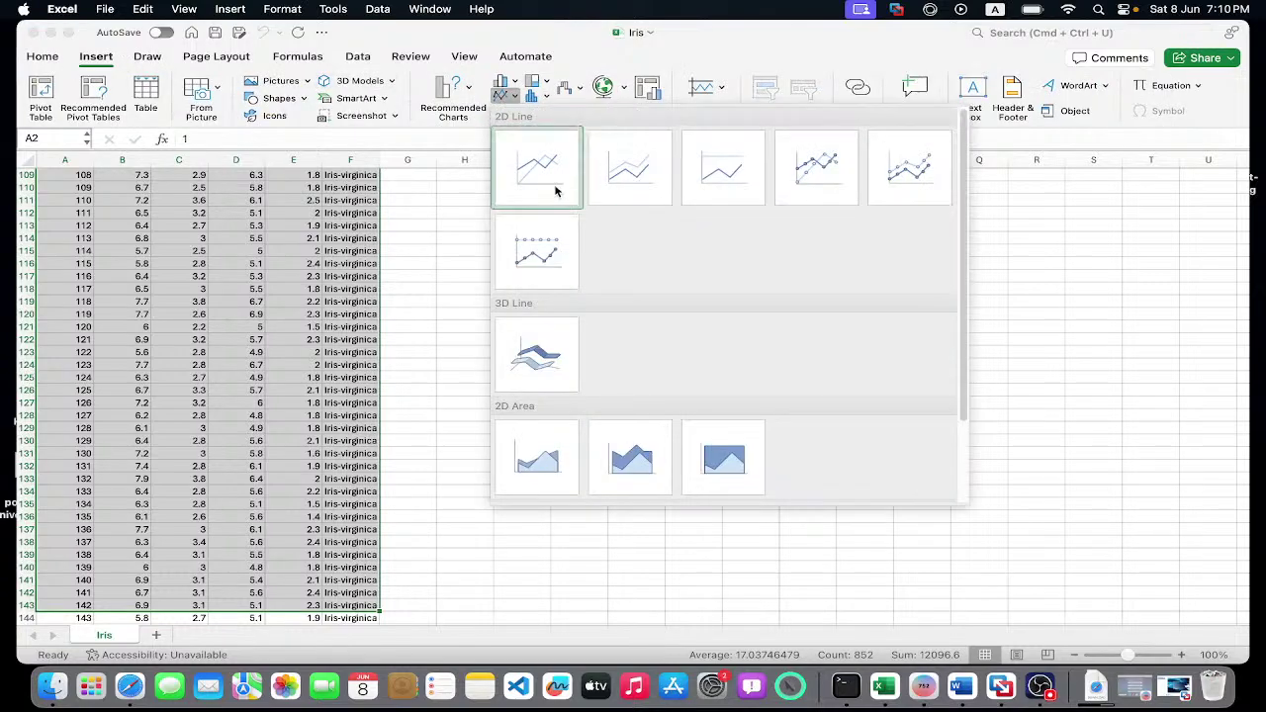
pyautogui.click(639, 206)
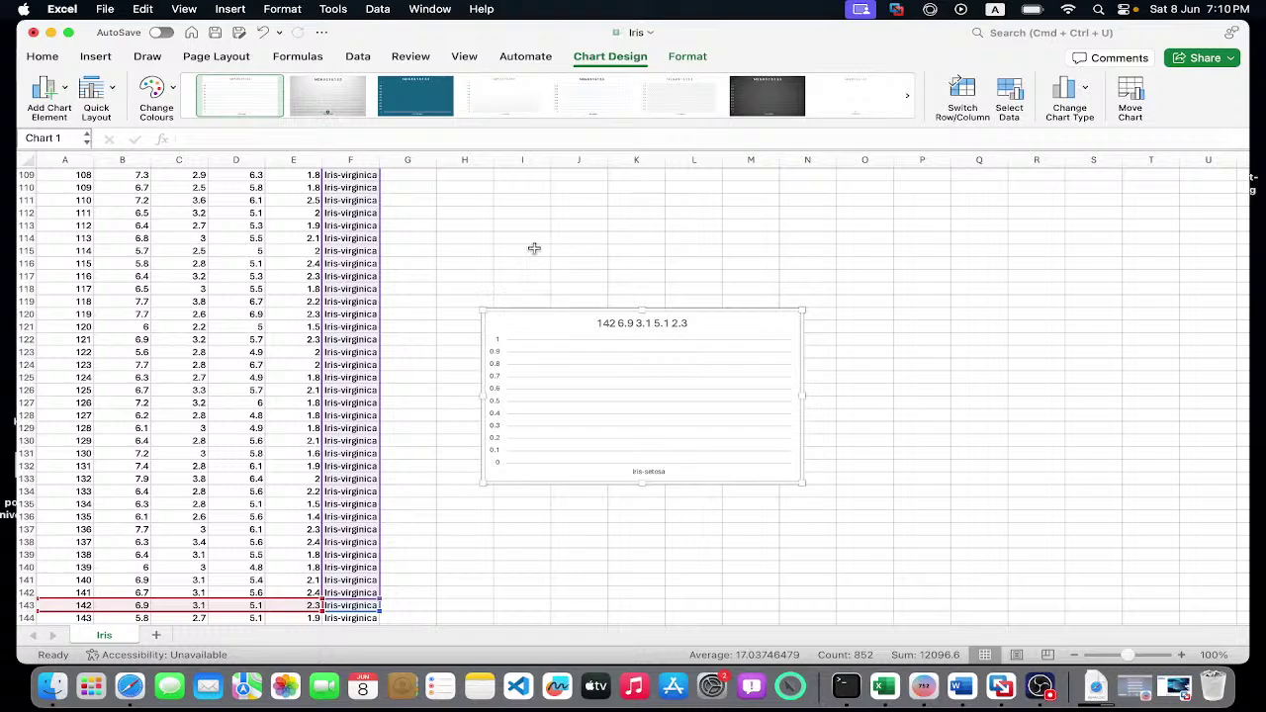
pyautogui.click(465, 265)
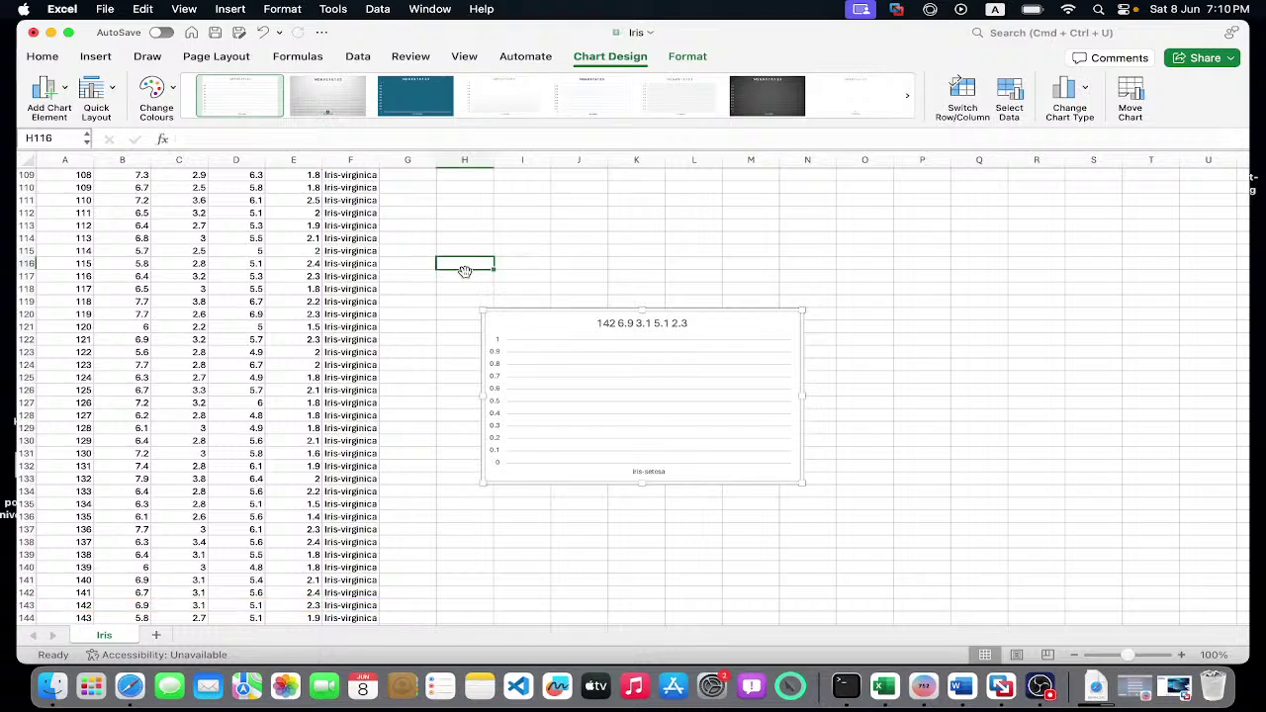
pyautogui.press('super+z')
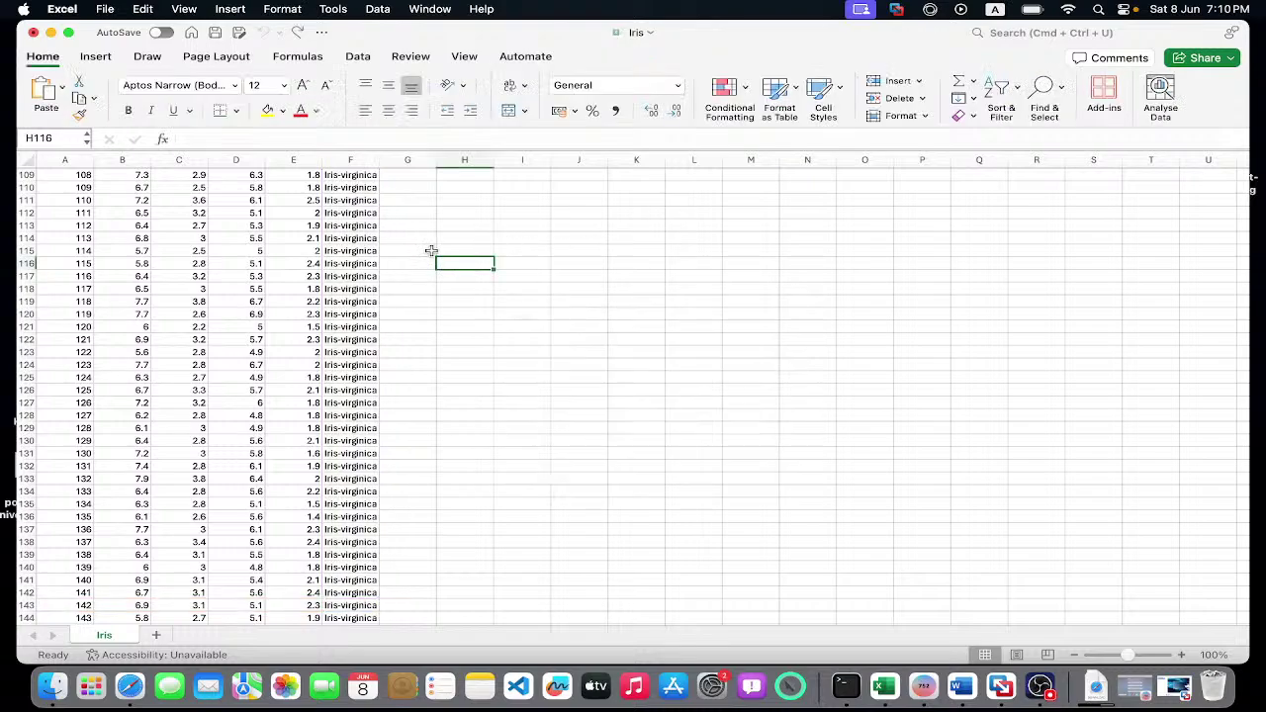
# Insert a basic 2D line chart of the sepal length and width values in B2:C151 and enlarge it to about columns I to R.
pyautogui.scroll(20, 397, 249)
pyautogui.hscroll(8, 398, 249)
pyautogui.hscroll(-8, 415, 243)
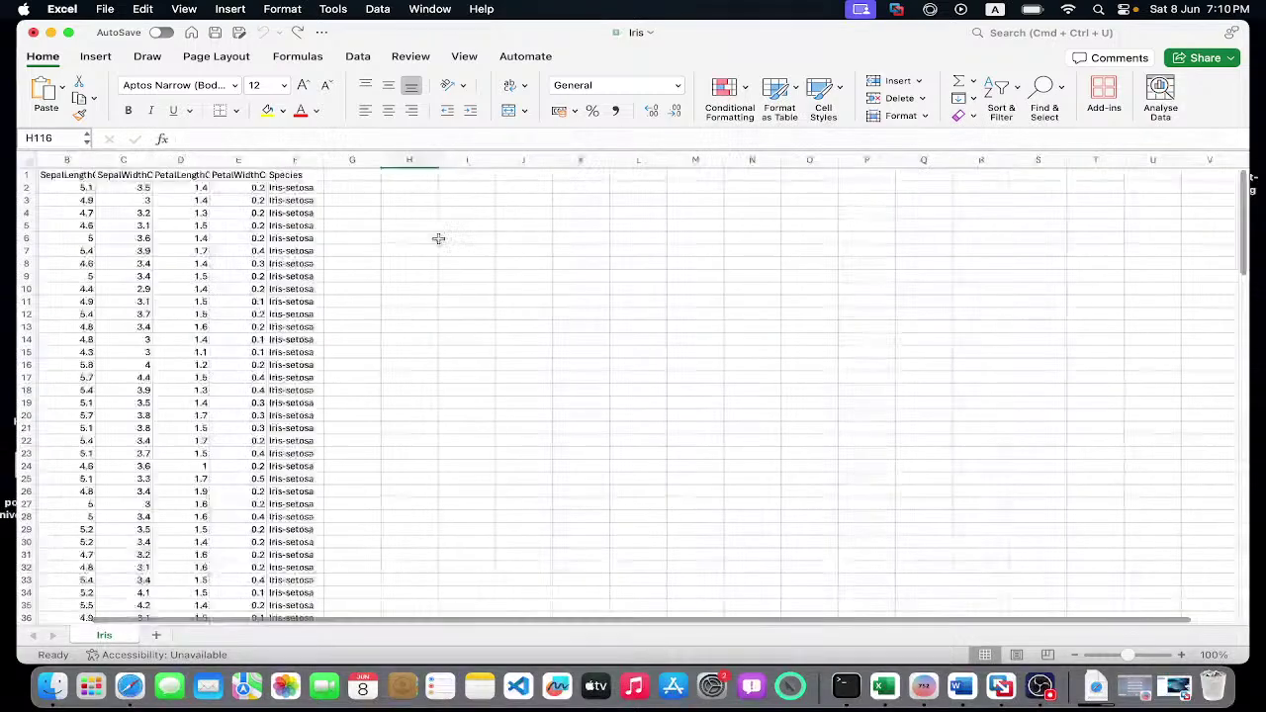
pyautogui.hscroll(-1, 438, 238)
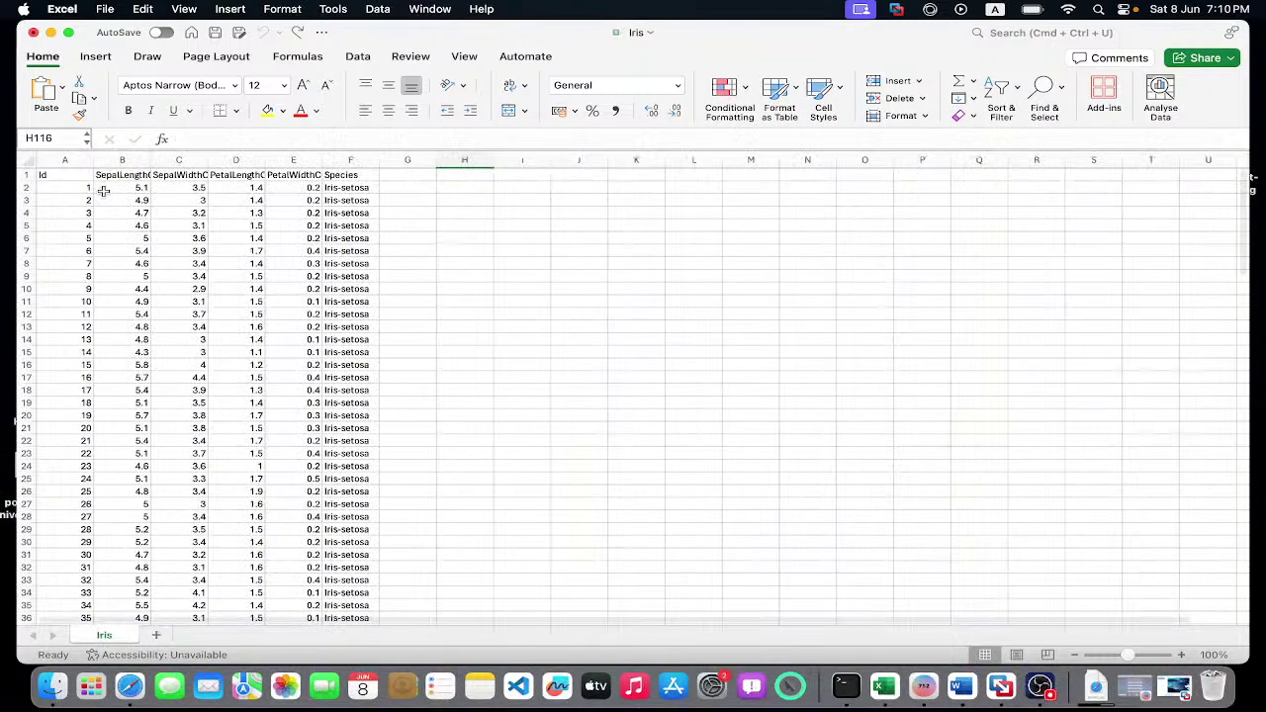
pyautogui.moveTo(103, 191); pyautogui.dragTo(173, 689)
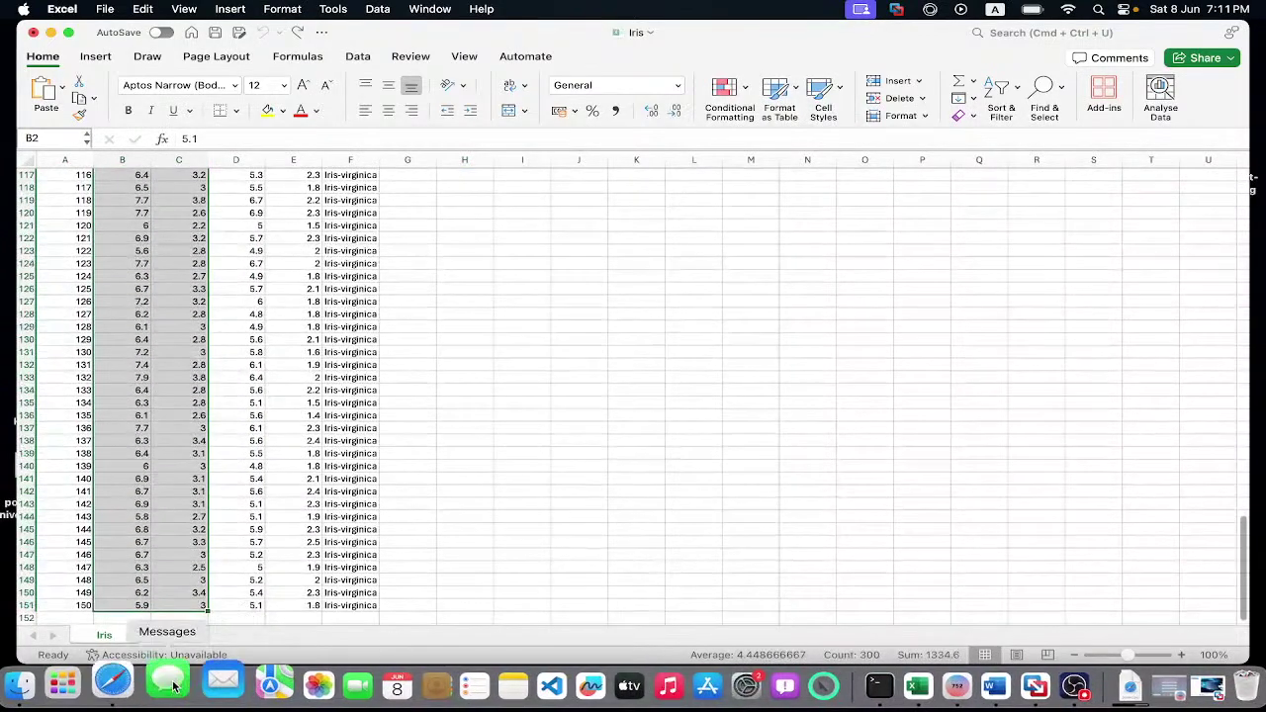
pyautogui.click(96, 56)
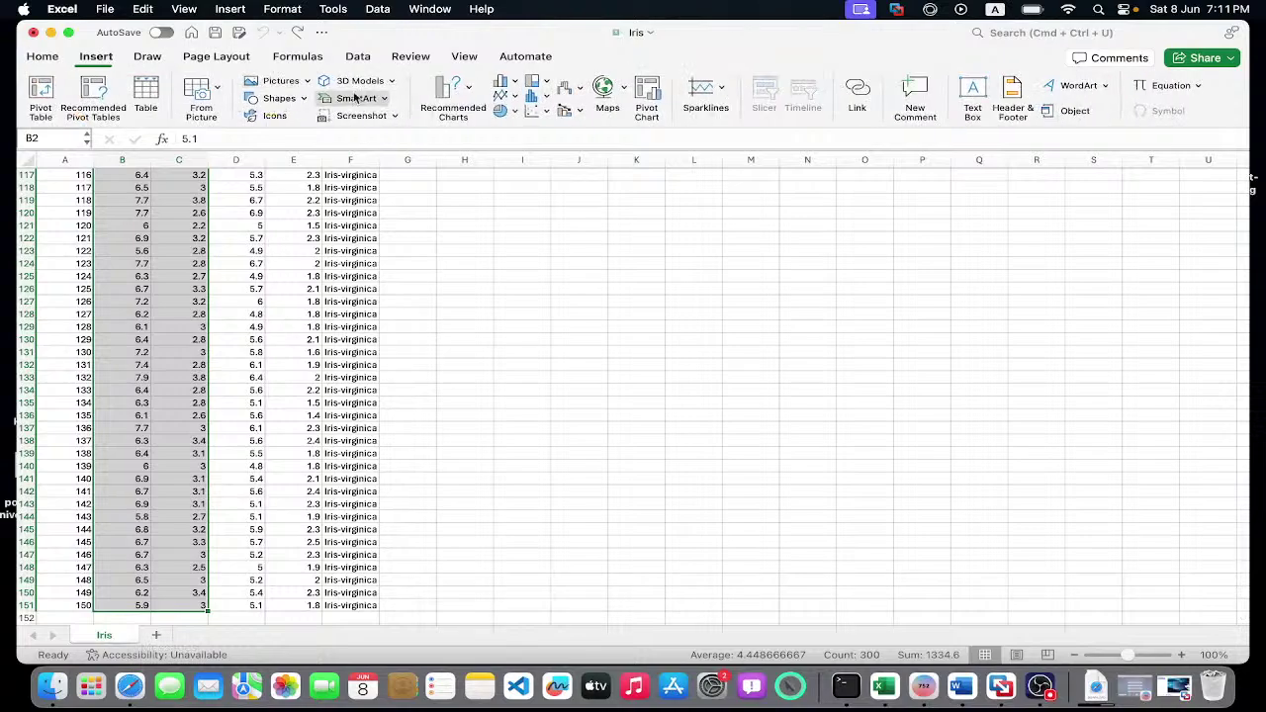
pyautogui.click(503, 91)
pyautogui.click(559, 156)
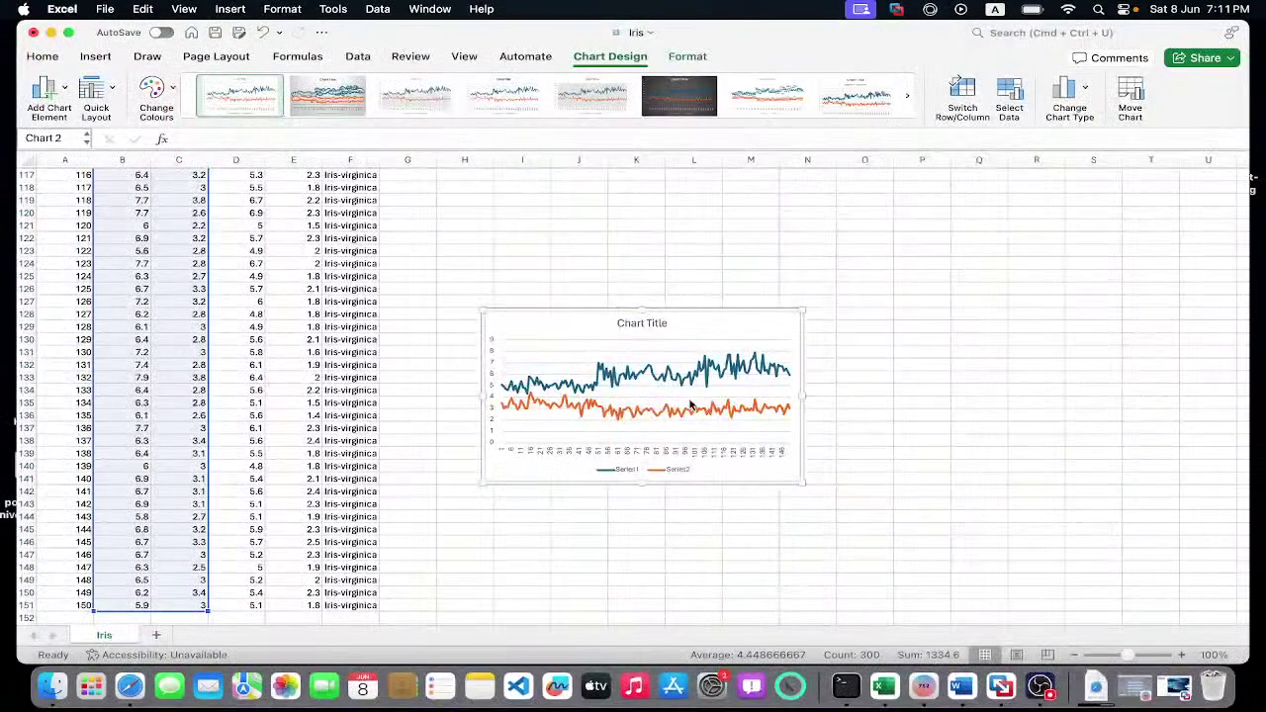
pyautogui.moveTo(803, 310); pyautogui.dragTo(1051, 205)
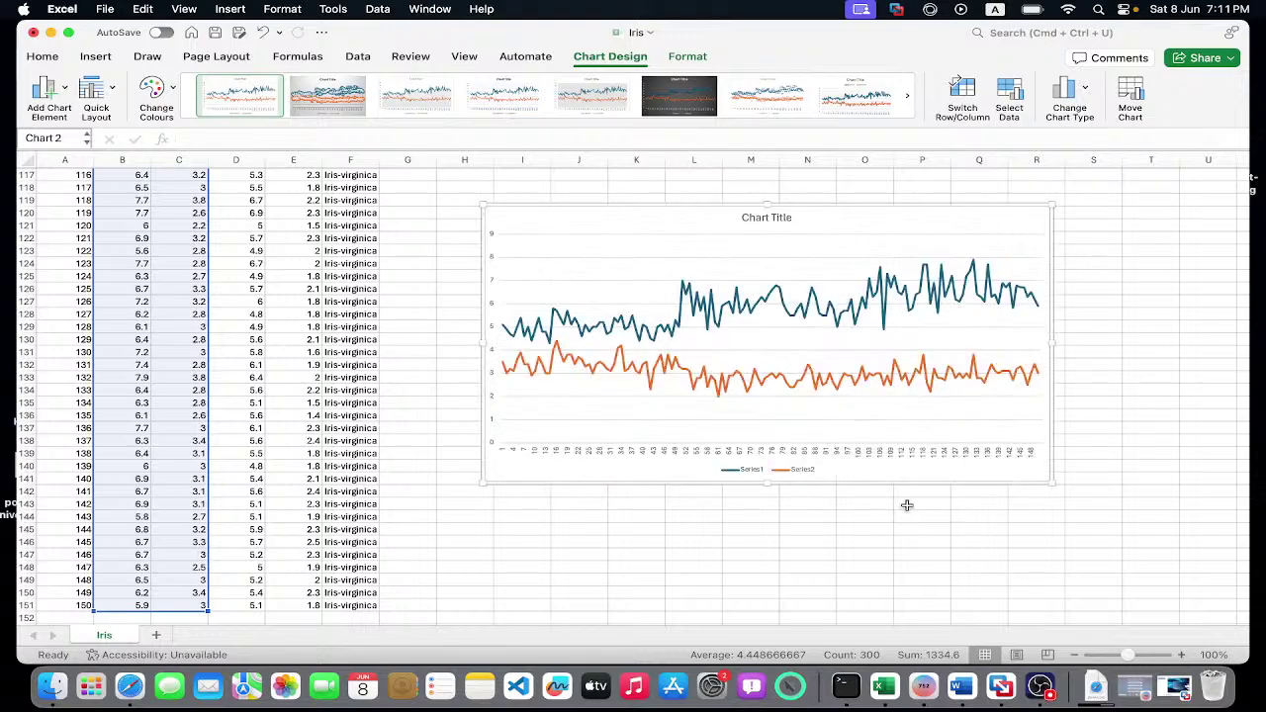
# Expand the workbook to full screen and examine the line chart's legend and series alongside the sepal columns.
pyautogui.click(68, 32)
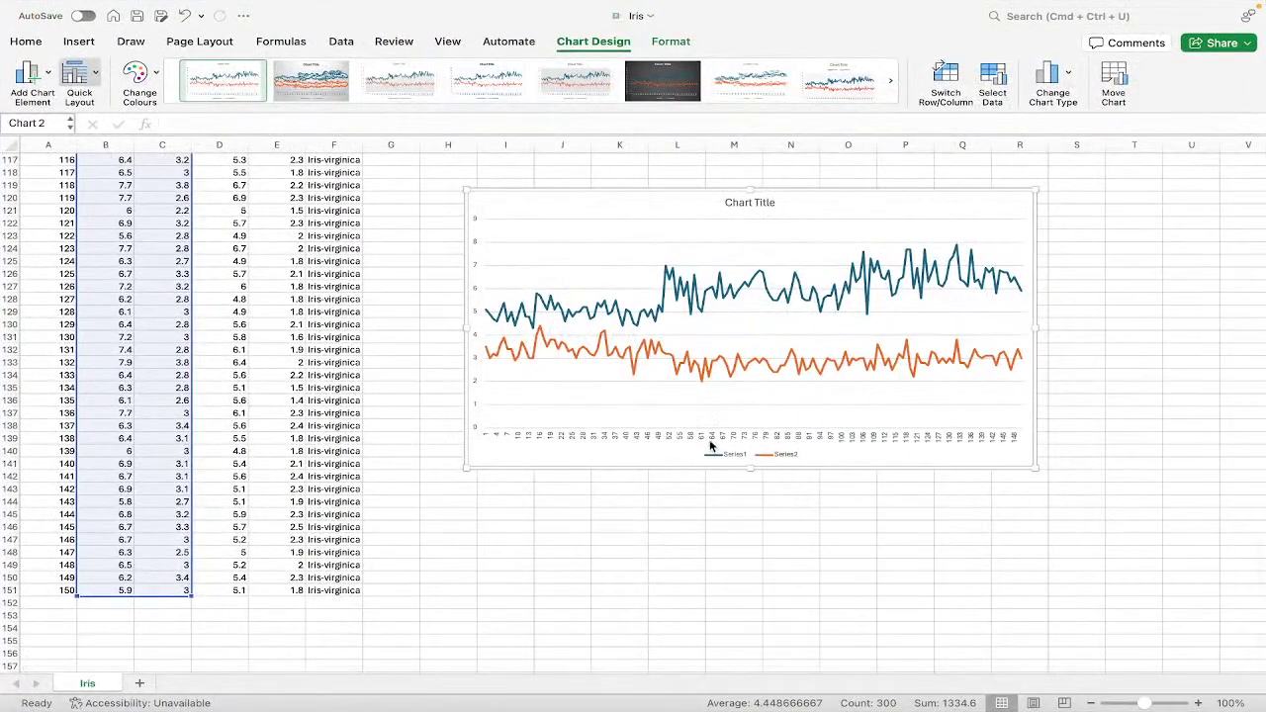
pyautogui.scroll(5, 709, 438)
pyautogui.scroll(3, 708, 445)
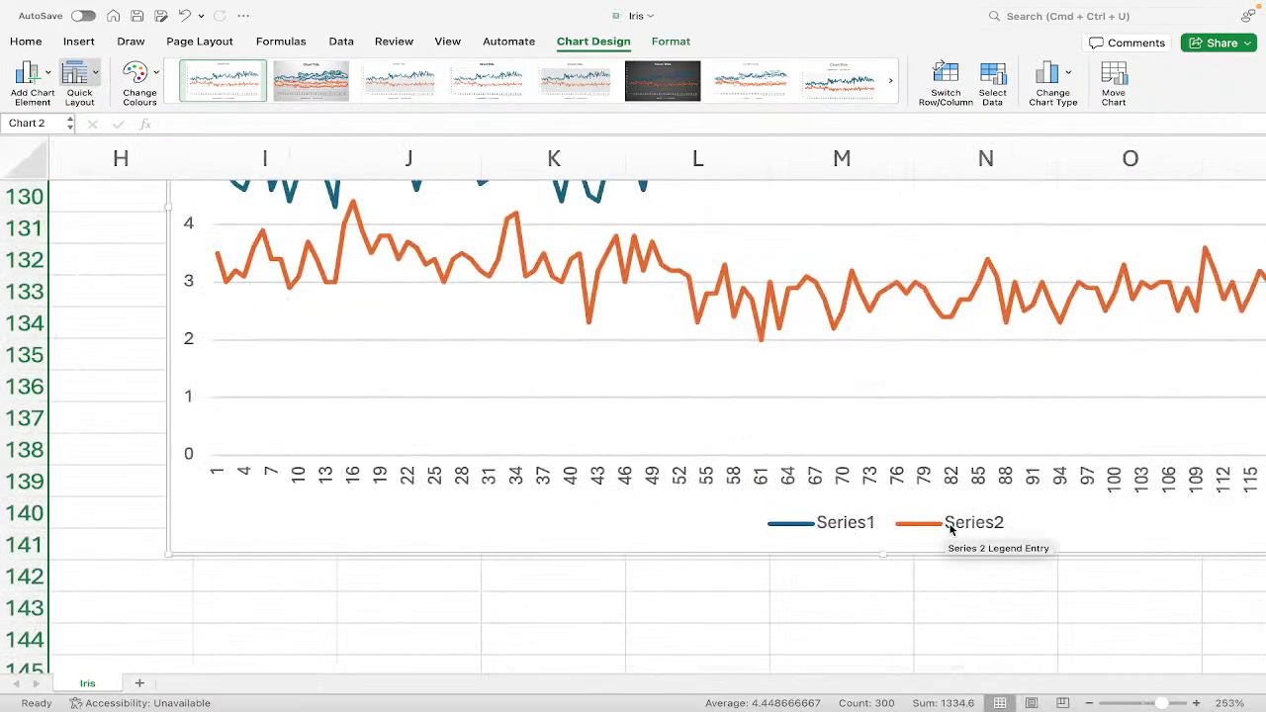
pyautogui.scroll(-5, 959, 531)
pyautogui.scroll(-5, 523, 475)
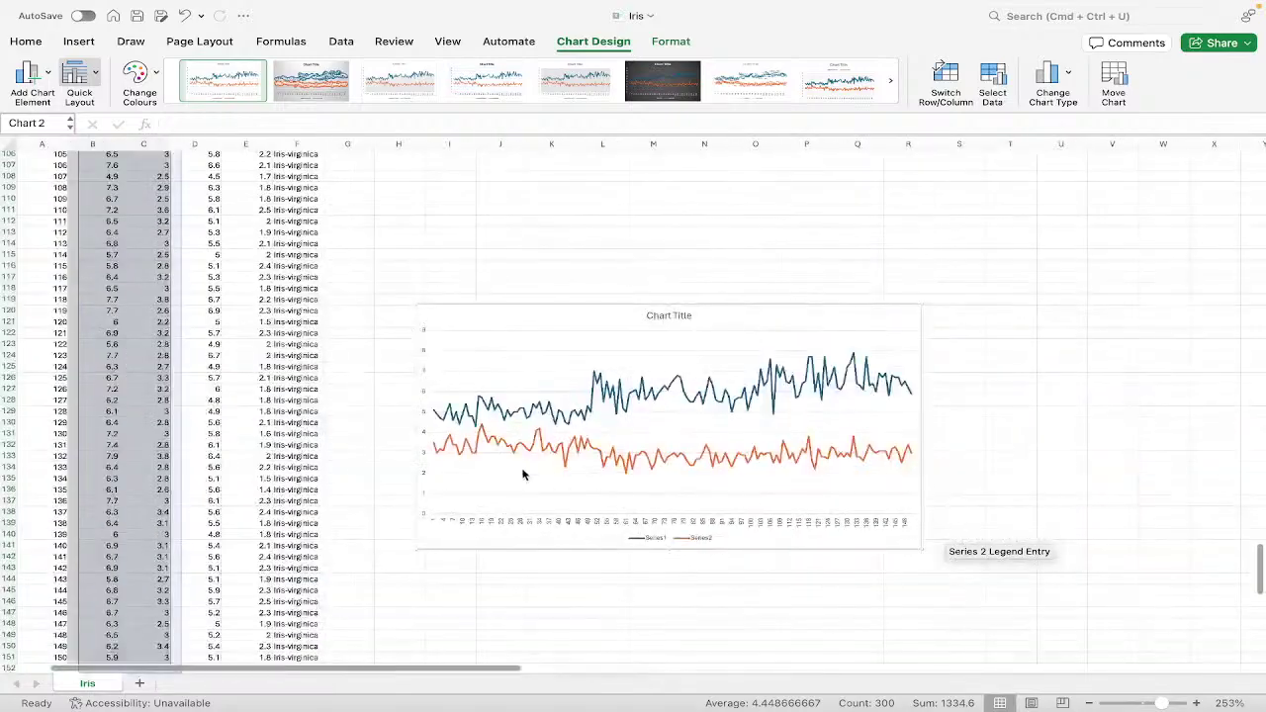
pyautogui.scroll(15, 311, 366)
pyautogui.scroll(-15, 309, 364)
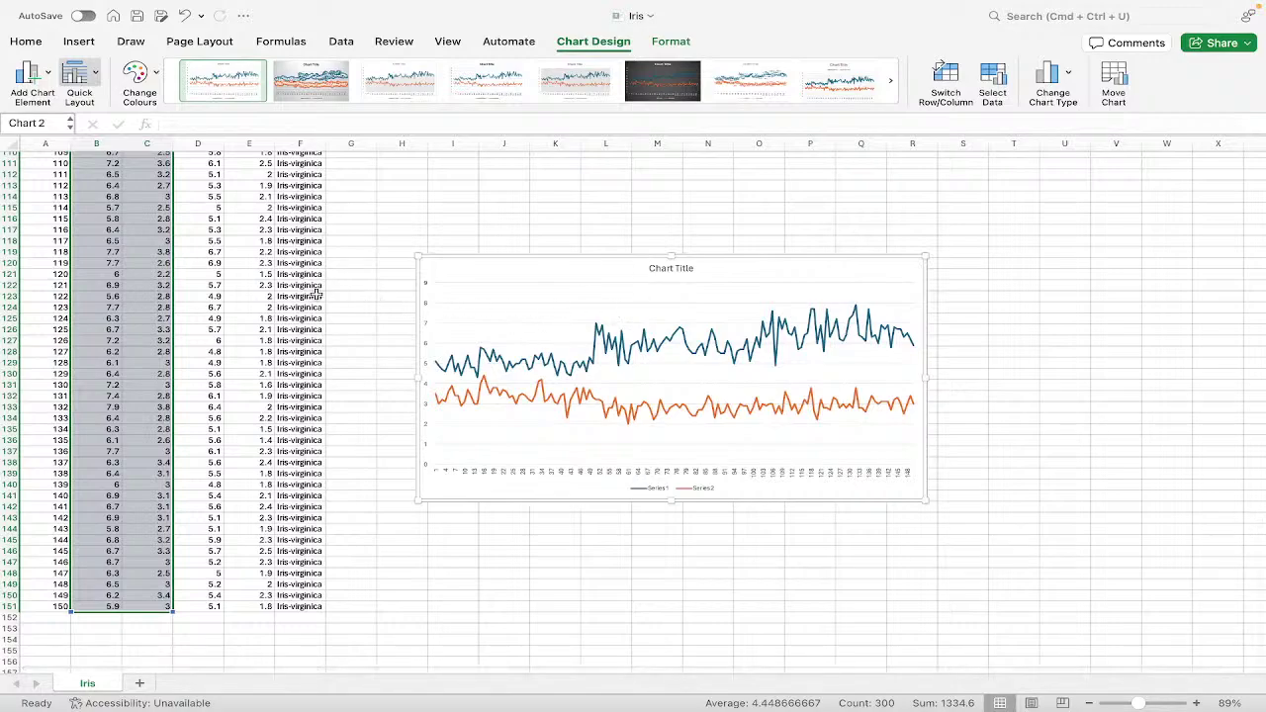
# Enlarge the sepal line chart to about columns I to T and apply the dark background chart style.
pyautogui.scroll(15, 315, 296)
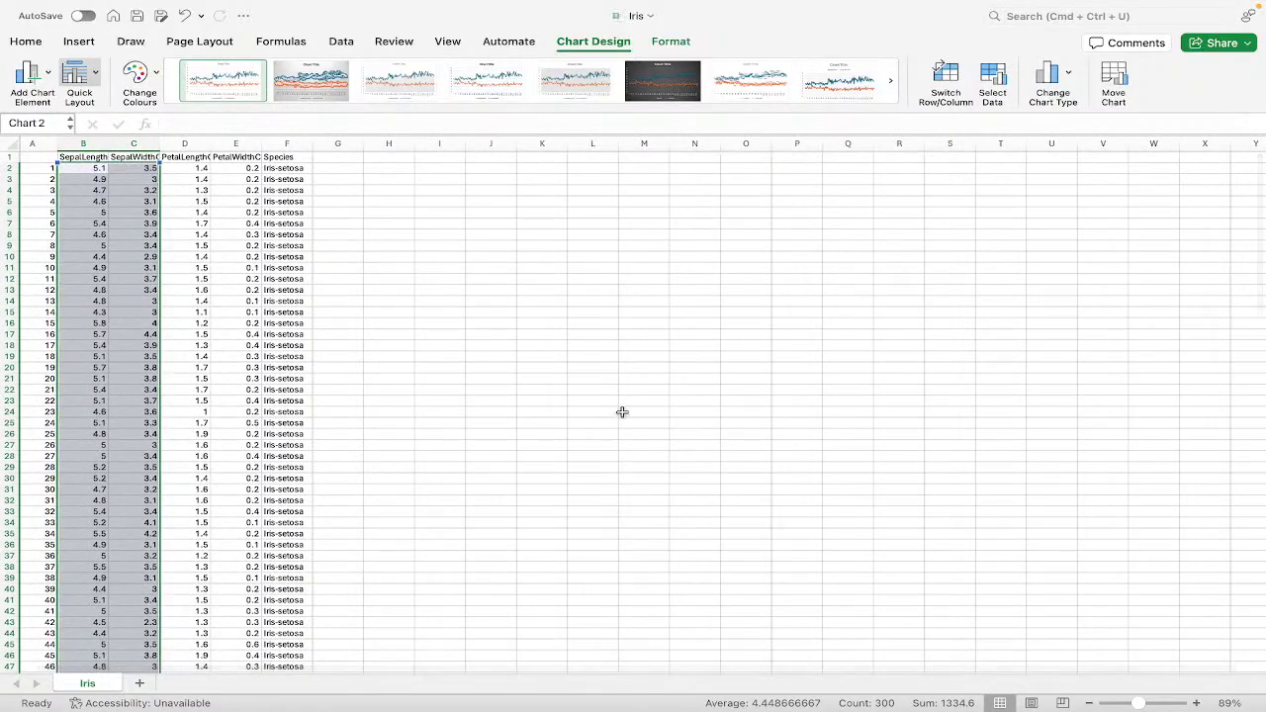
pyautogui.scroll(-10, 636, 412)
pyautogui.scroll(-5, 642, 410)
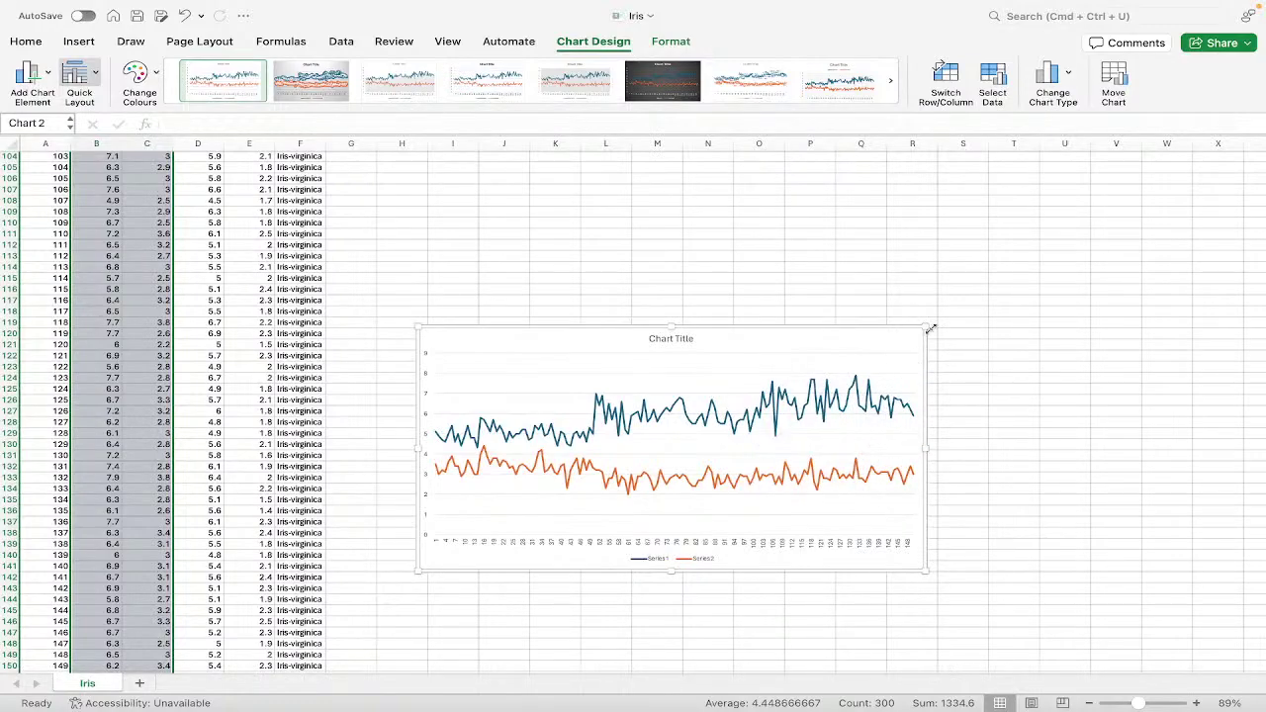
pyautogui.moveTo(930, 328); pyautogui.dragTo(1043, 243)
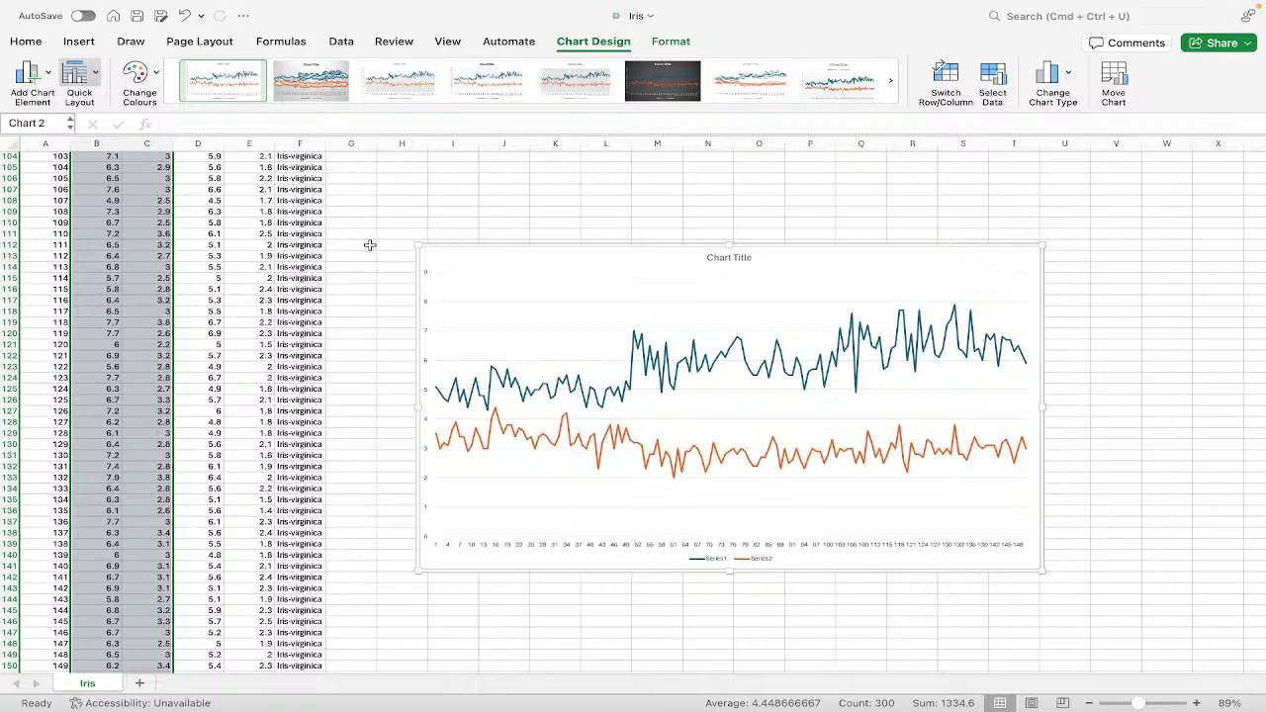
pyautogui.click(637, 81)
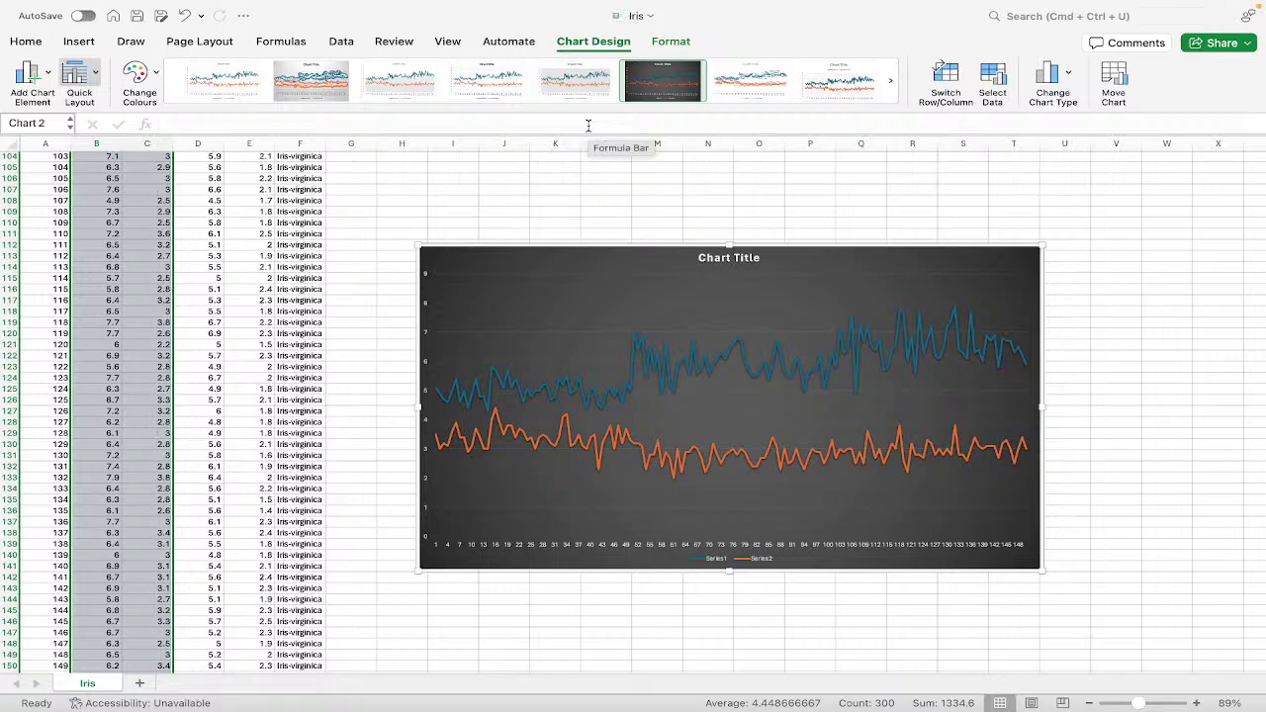
# Compare the dark-styled line chart with the sepal data columns, deselect it, and look over the available insert options.
pyautogui.scroll(15, 390, 235)
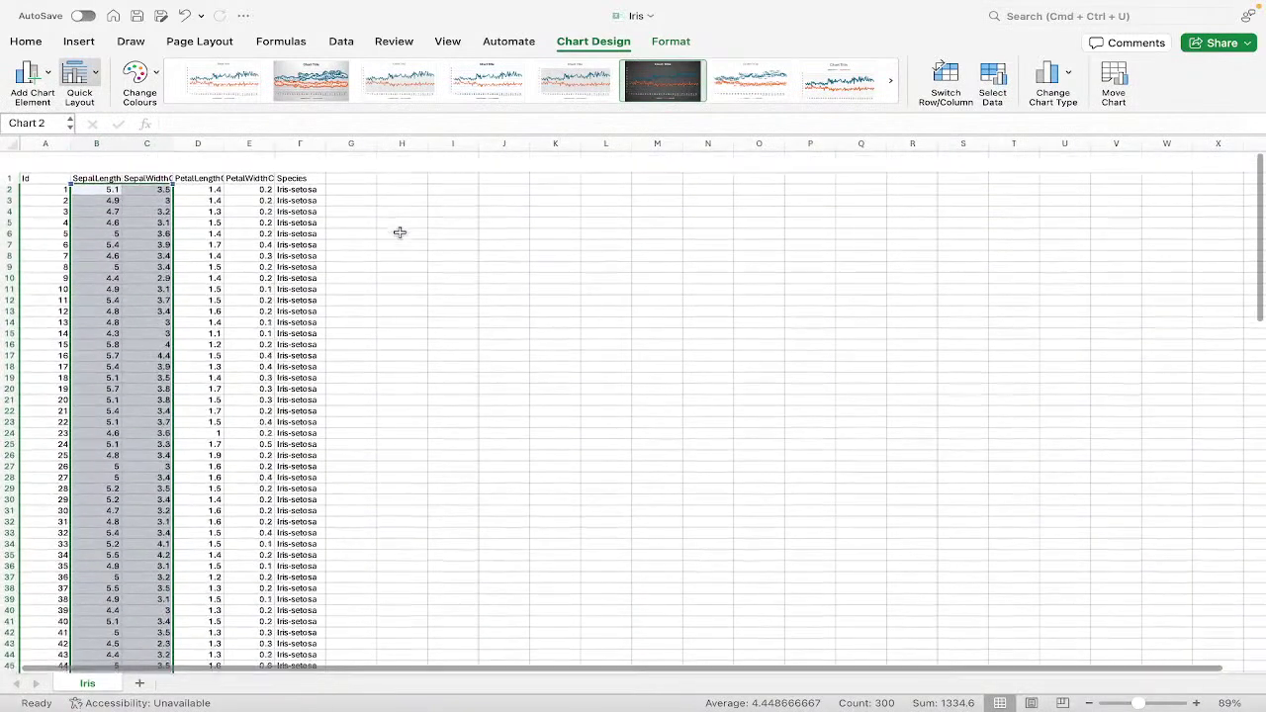
pyautogui.scroll(-1, 399, 232)
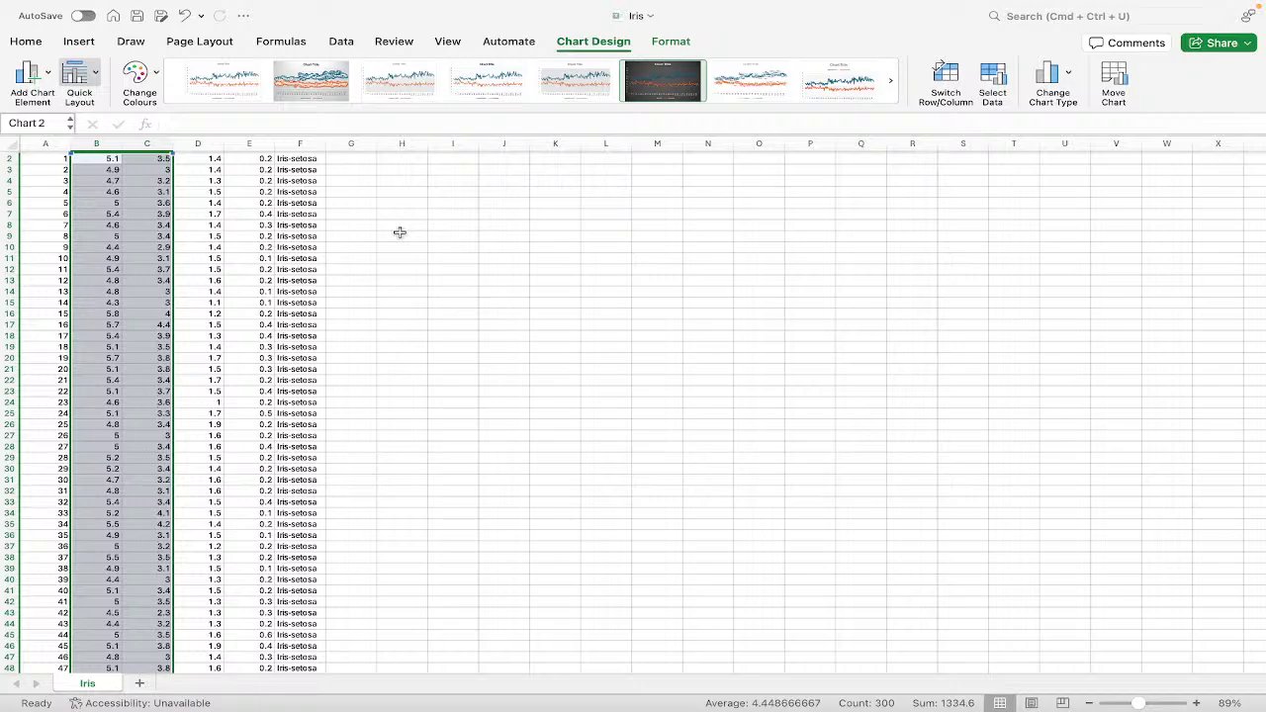
pyautogui.scroll(-20, 400, 233)
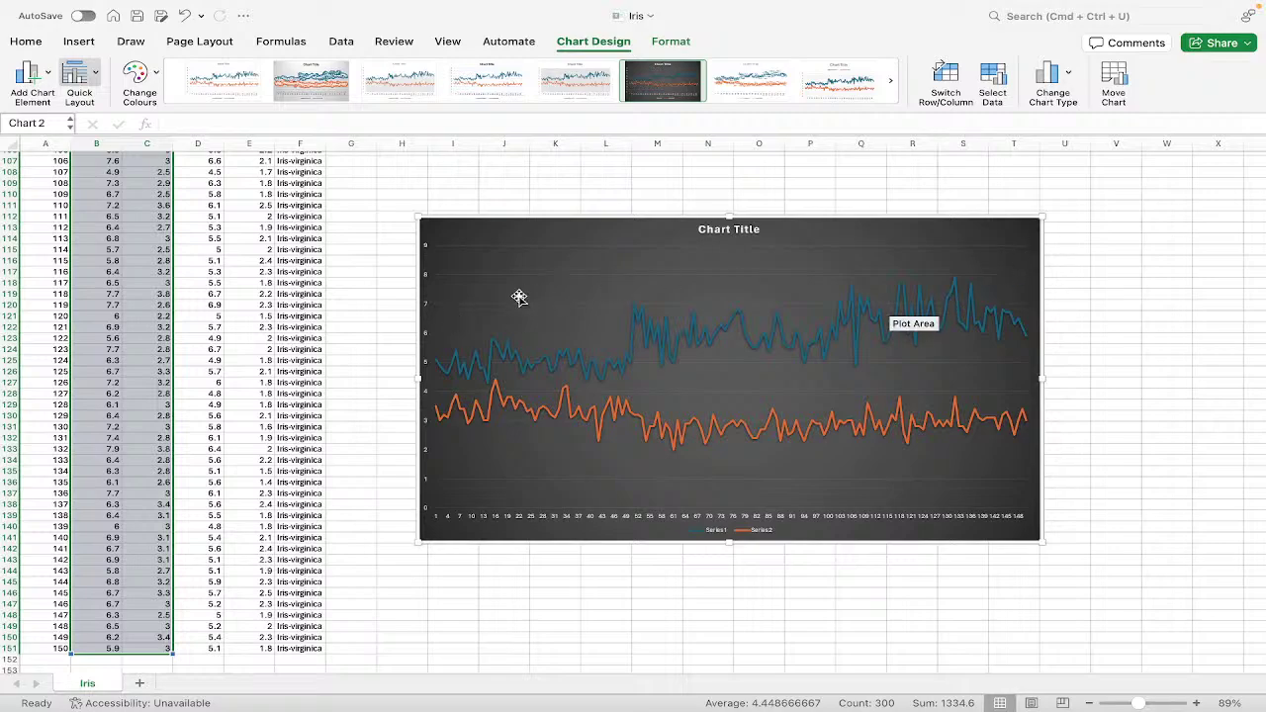
pyautogui.click(1104, 195)
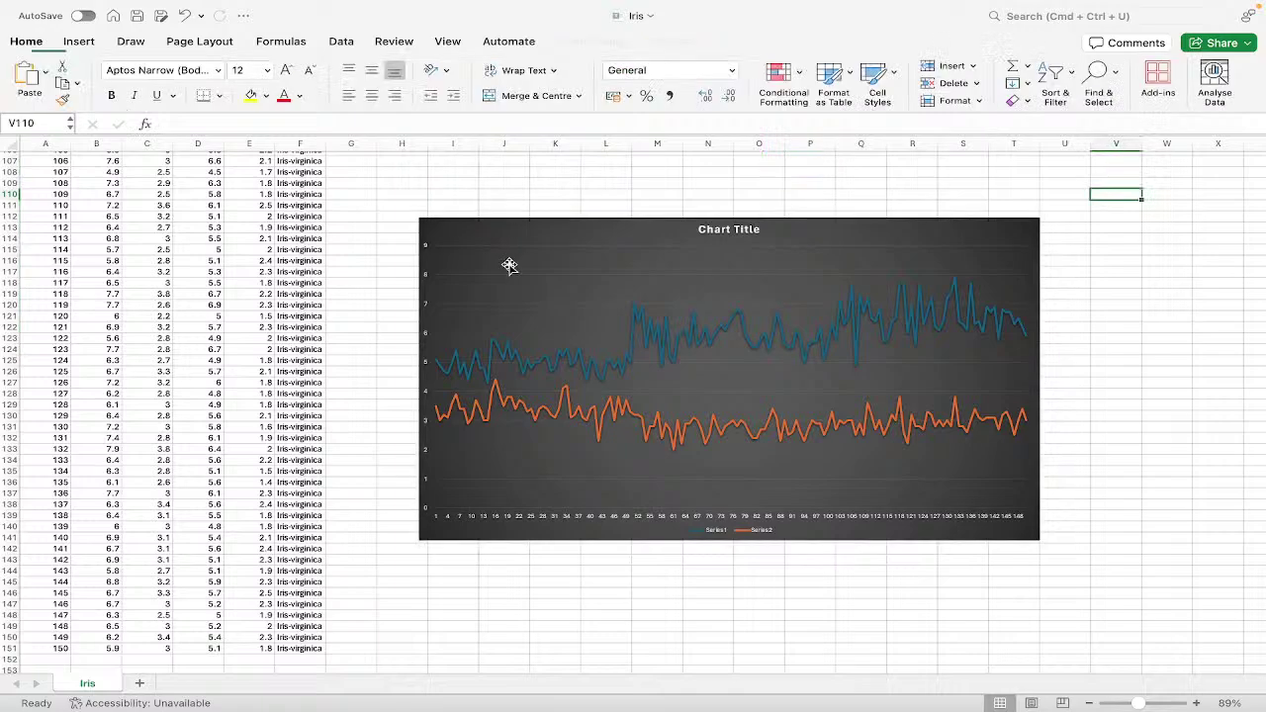
pyautogui.click(78, 40)
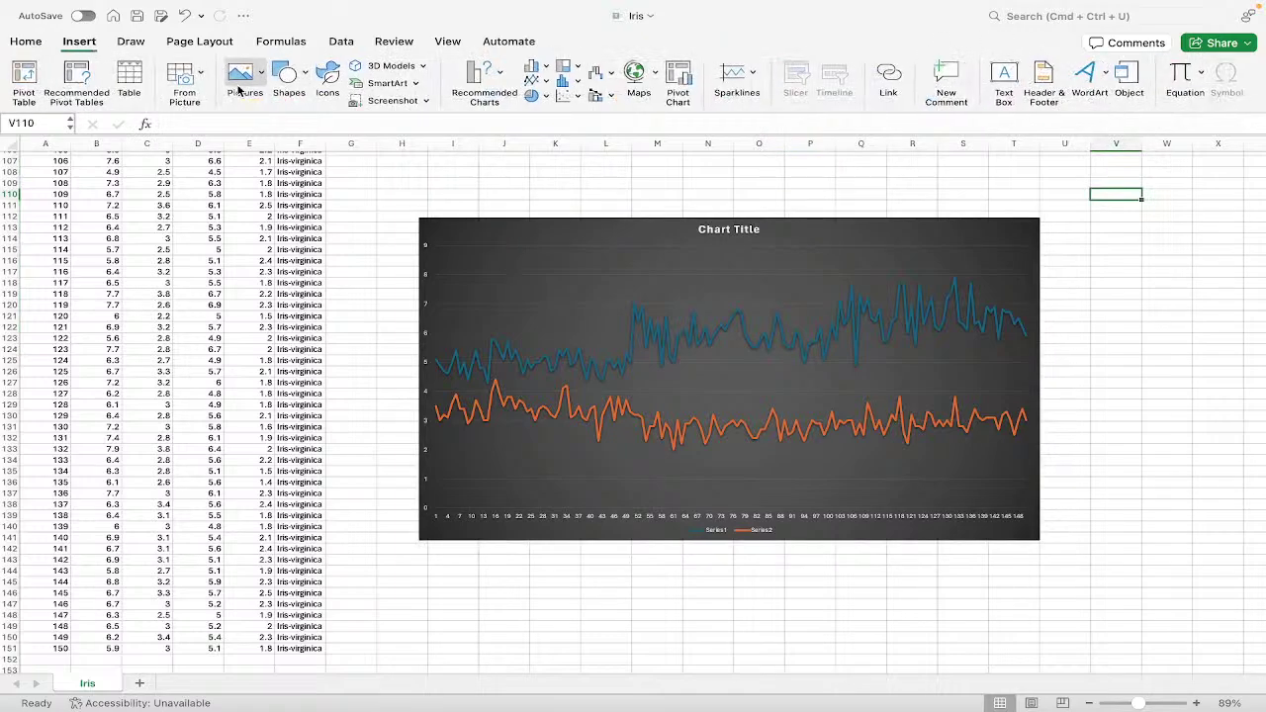
pyautogui.click(280, 41)
pyautogui.click(79, 43)
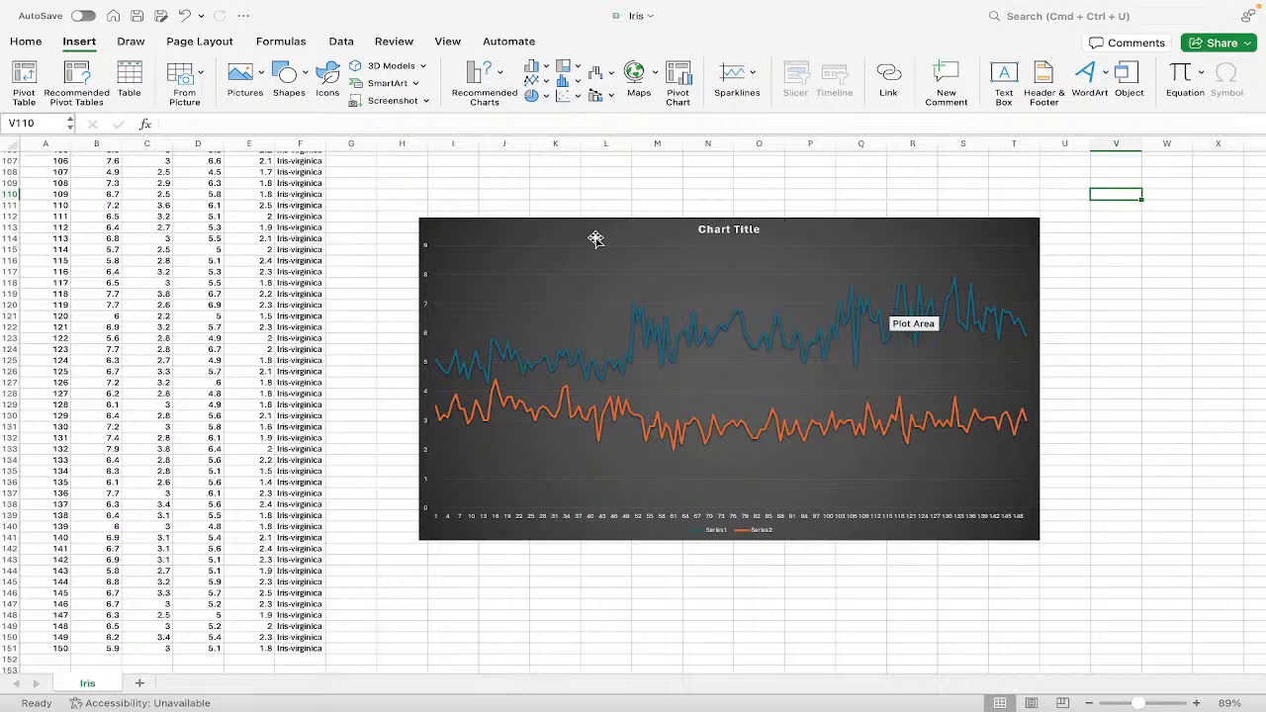
# Switch to Safari and check the progress of the TableauDesktop-2024-1-3.dmg download.
pyautogui.hotkey('ctrl', 'Right')
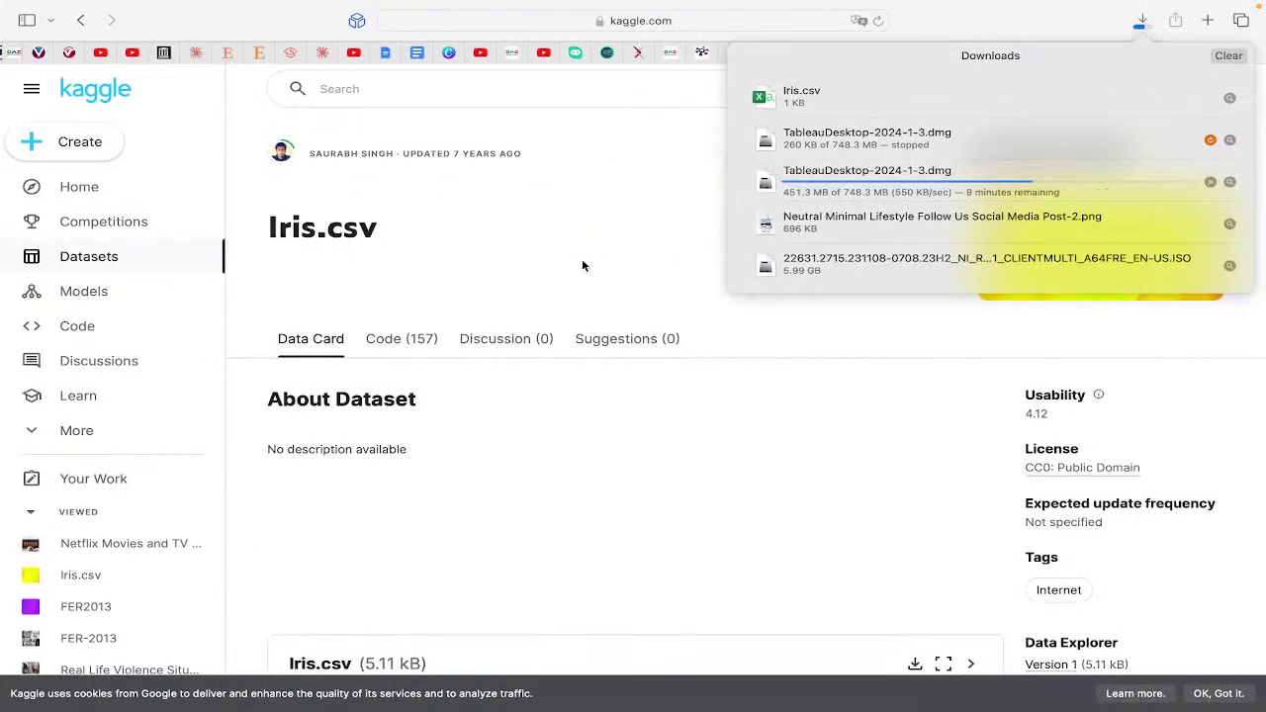
pyautogui.click(1143, 22)
pyautogui.hotkey('ctrl', 'Right')
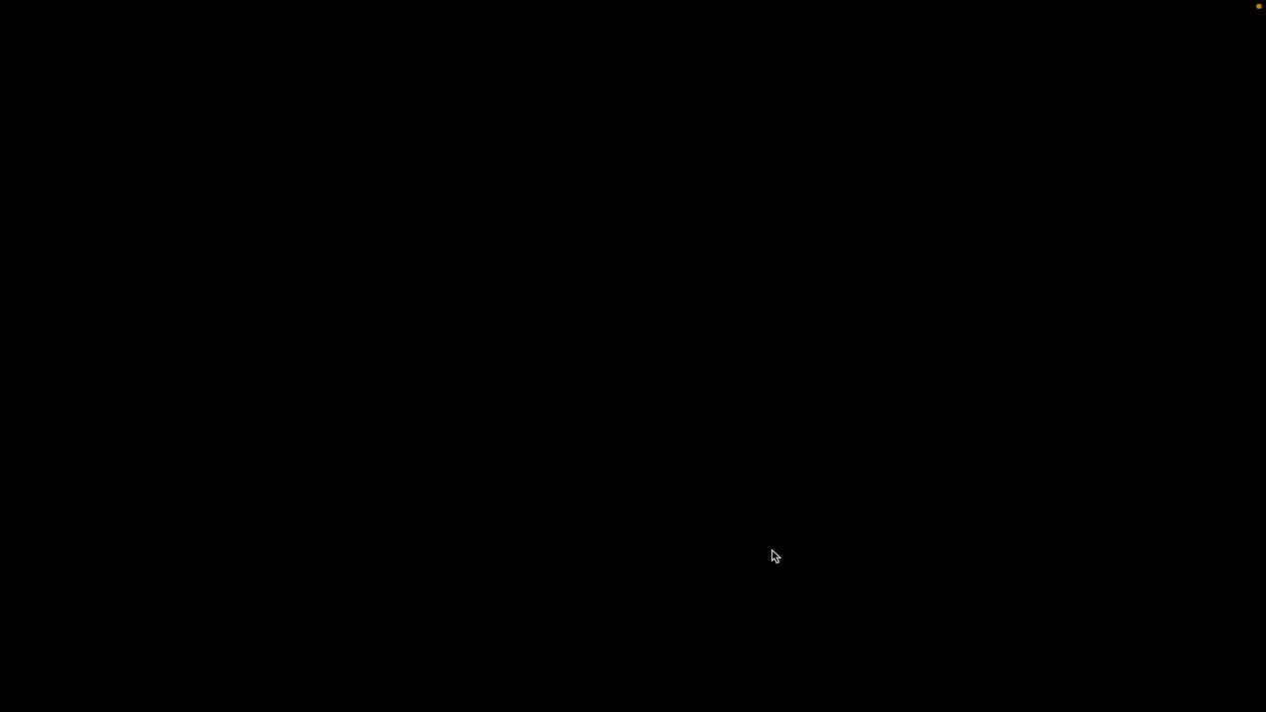
pyautogui.hotkey('ctrl', 'Left')
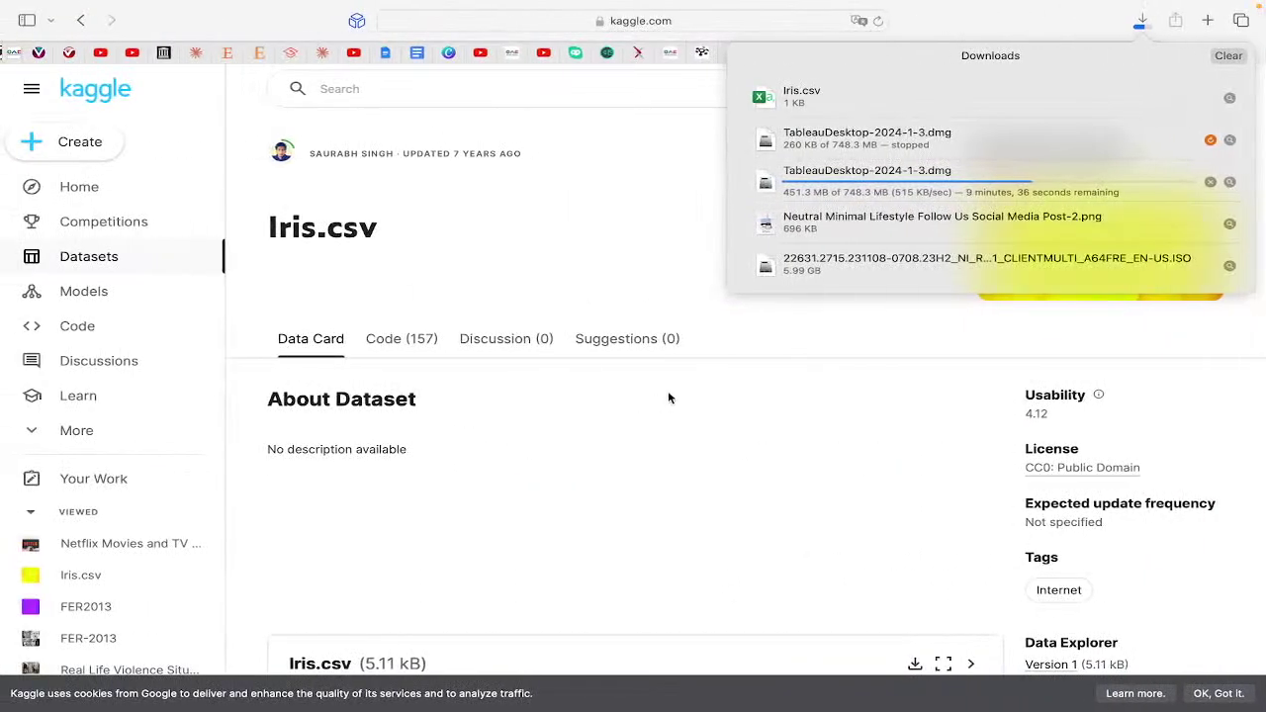
pyautogui.click(613, 251)
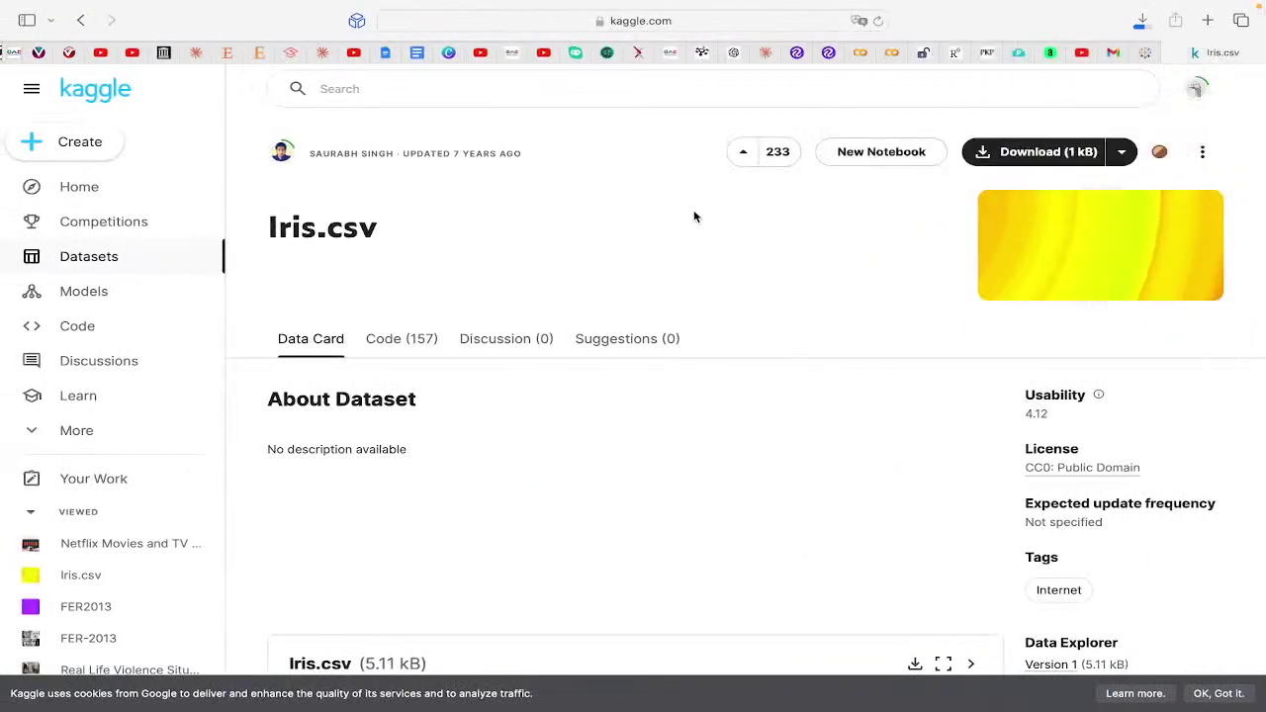
# Search the web for "tableau" from the Tableau download page's tab and read the company description.
pyautogui.click(1147, 53)
pyautogui.click(740, 22)
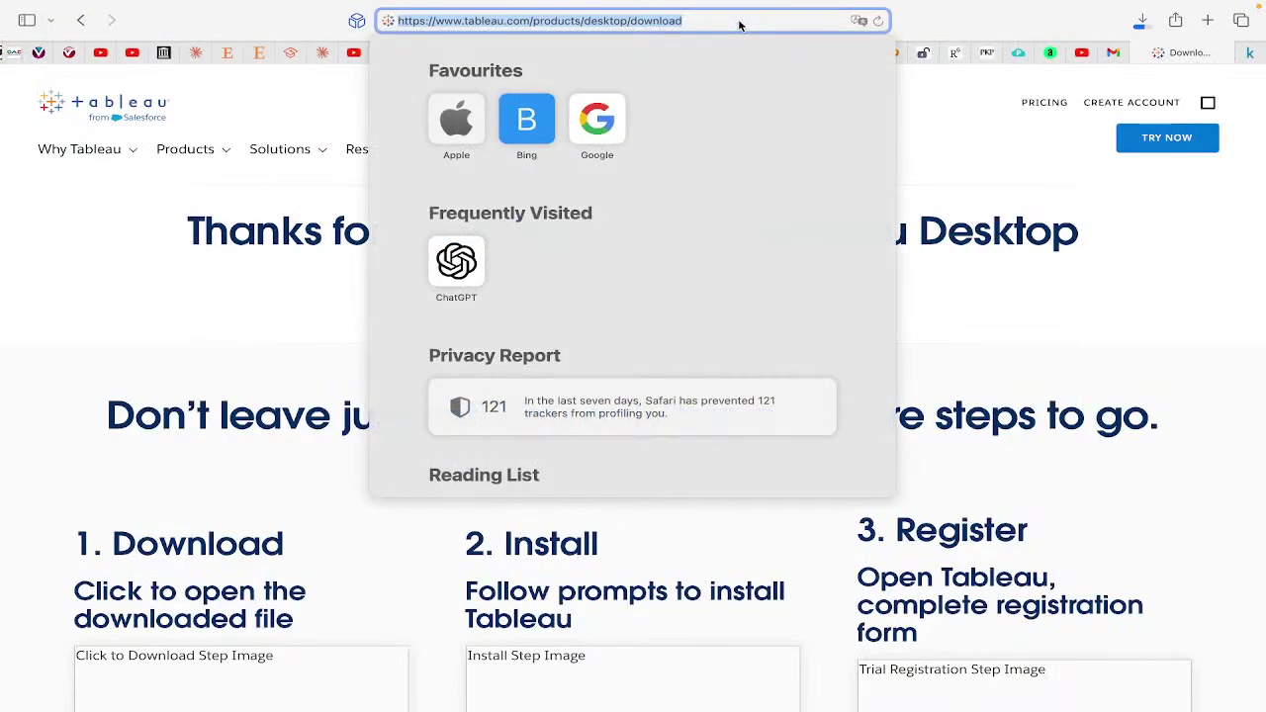
pyautogui.press('BackSpace')
pyautogui.write('tableau')
pyautogui.press('Return')
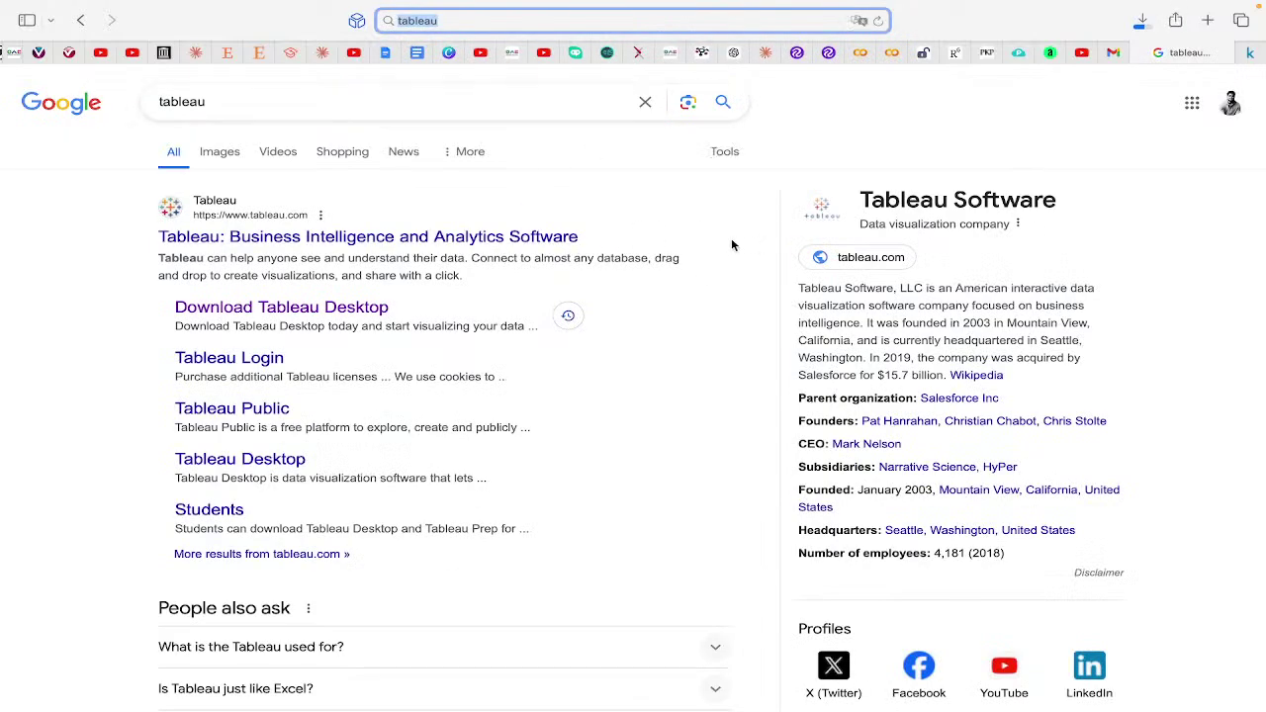
pyautogui.click(886, 144)
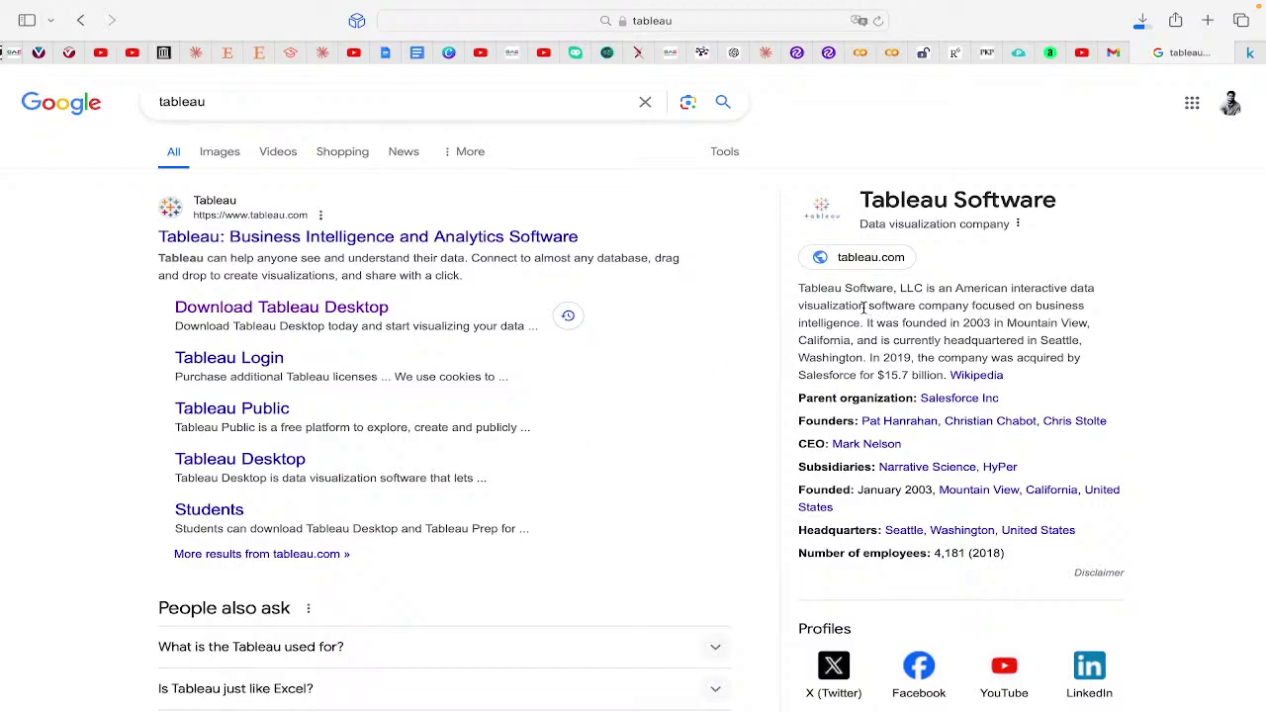
pyautogui.moveTo(867, 307); pyautogui.dragTo(989, 307)
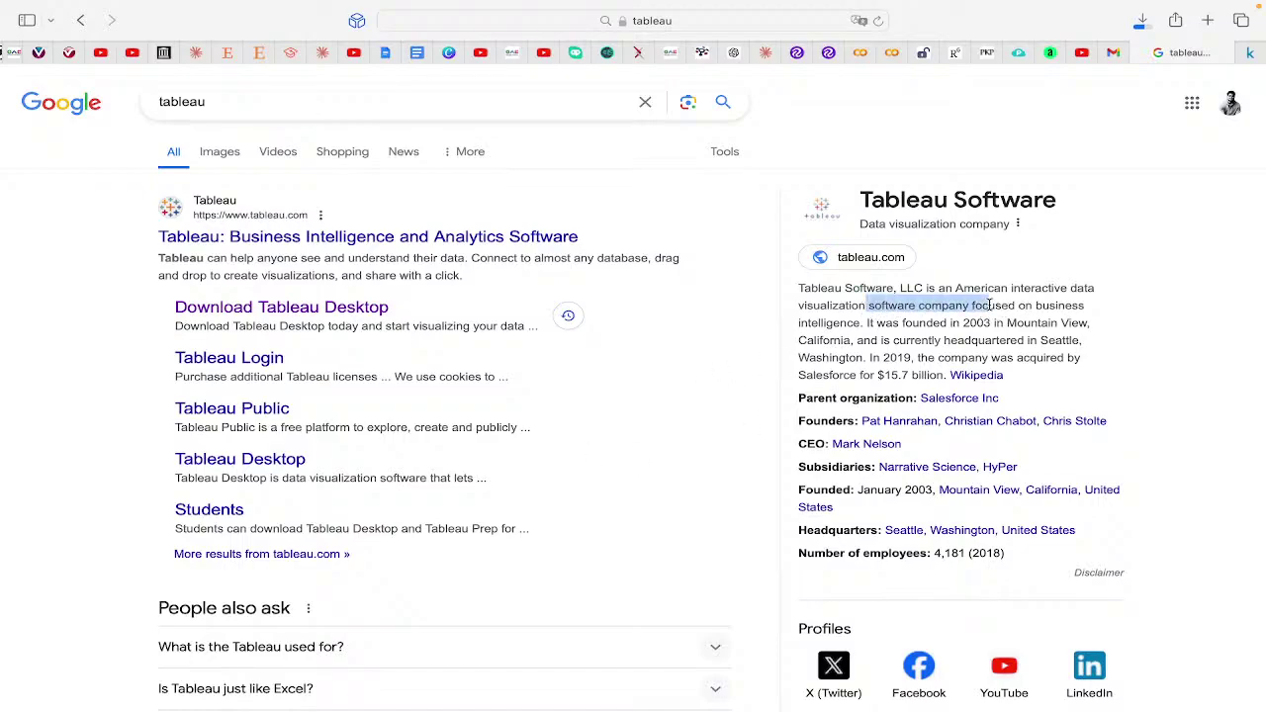
# Show the image results for tableau and preview the two Tableau Cloud images and the Tableau Server dashboard.
pyautogui.click(231, 162)
pyautogui.scroll(-2, 451, 249)
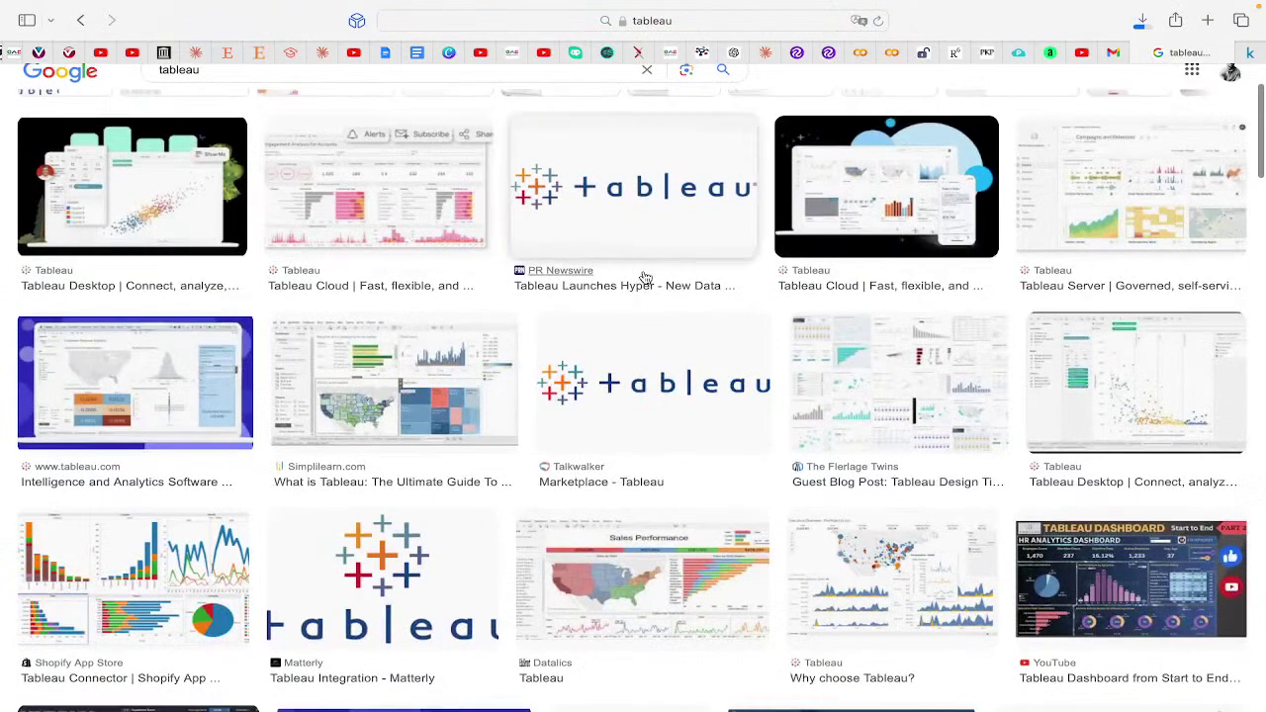
pyautogui.click(376, 203)
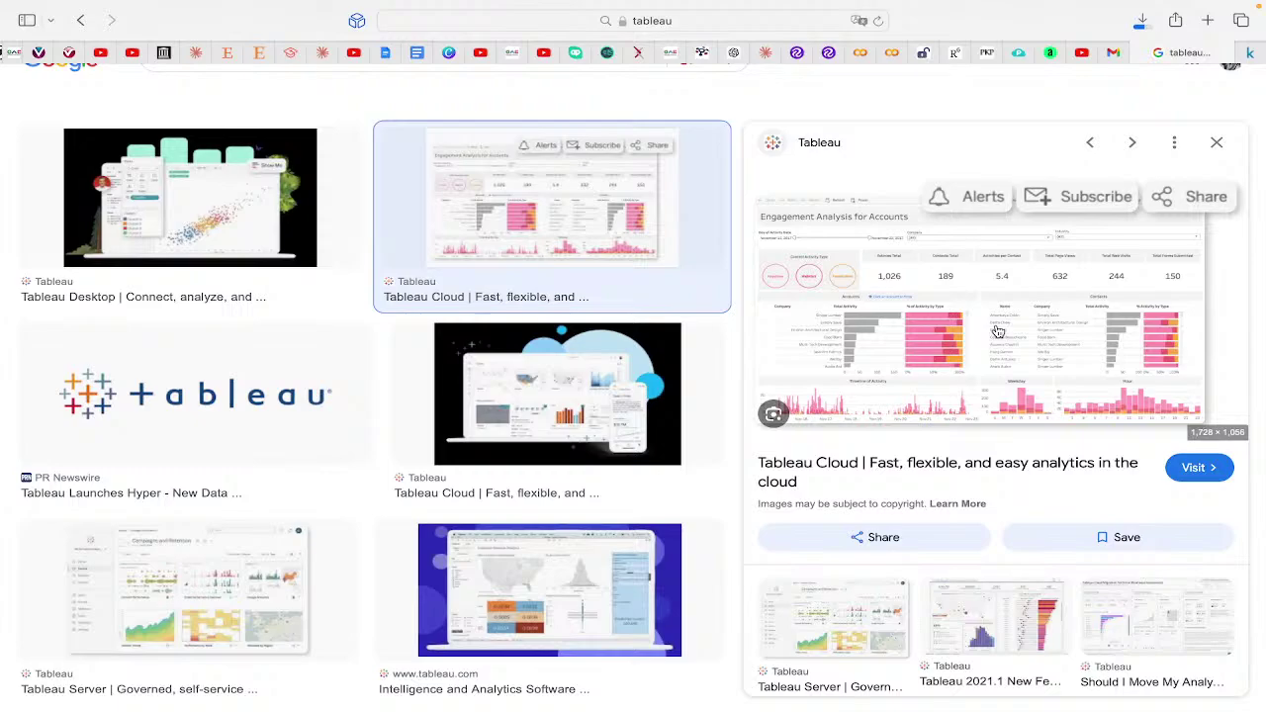
pyautogui.click(550, 407)
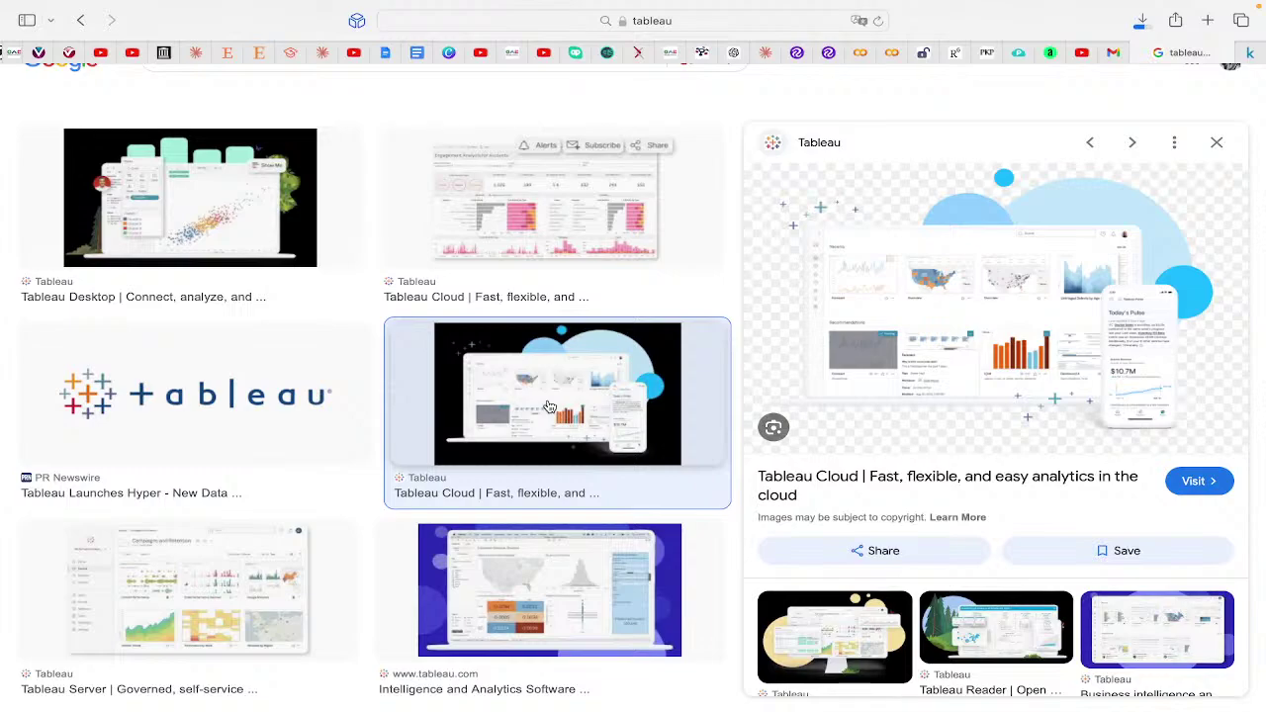
pyautogui.click(291, 562)
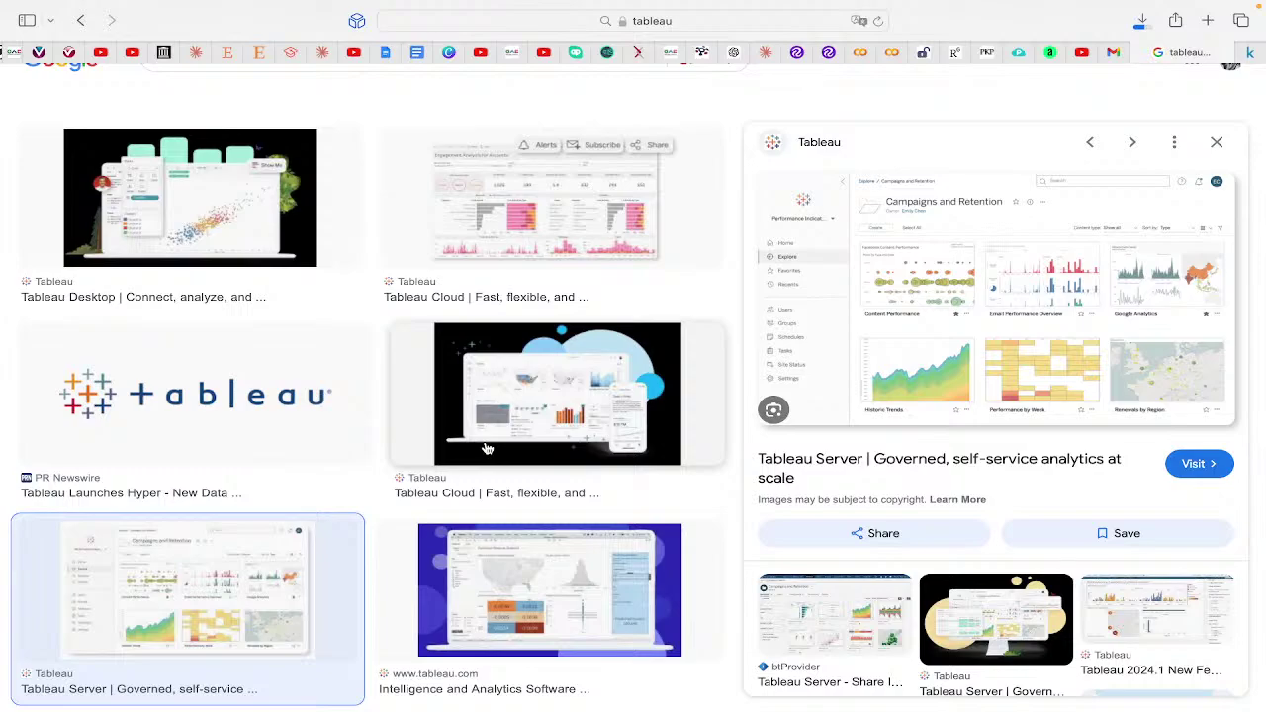
# Find the Shopify App Store Tableau Connector image further down the results and preview its charts.
pyautogui.scroll(-4, 332, 361)
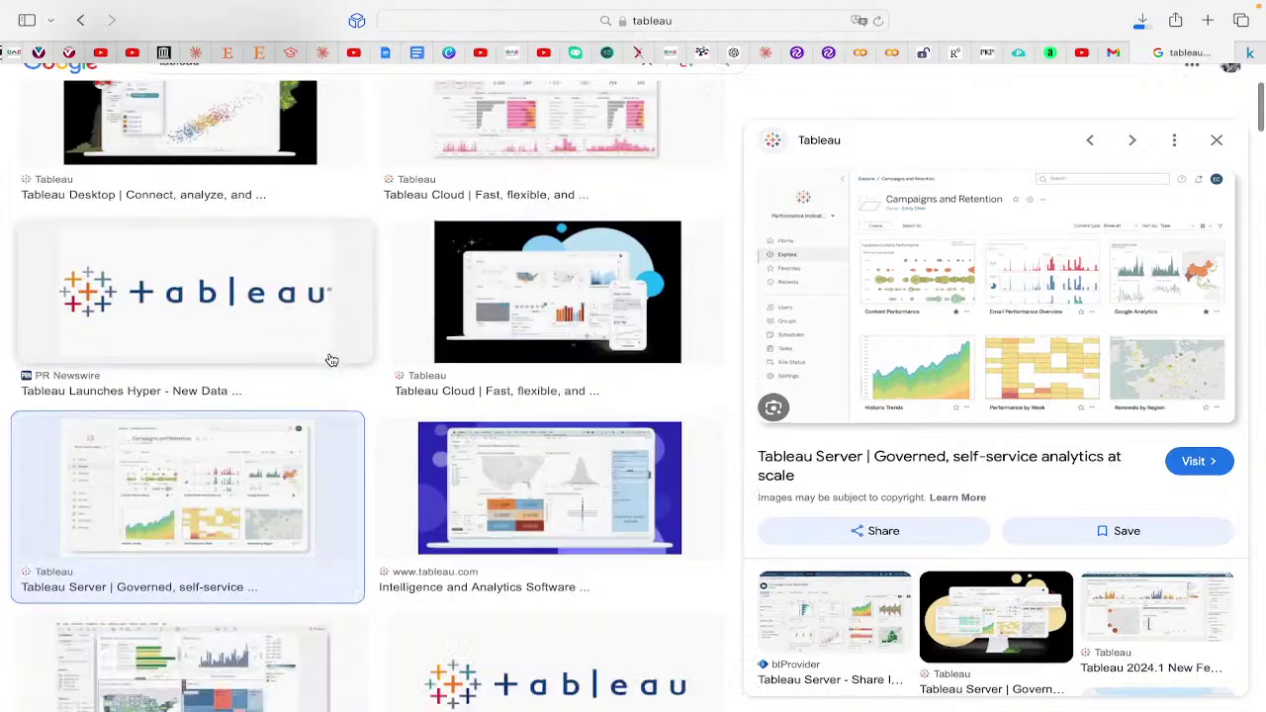
pyautogui.scroll(-2, 331, 360)
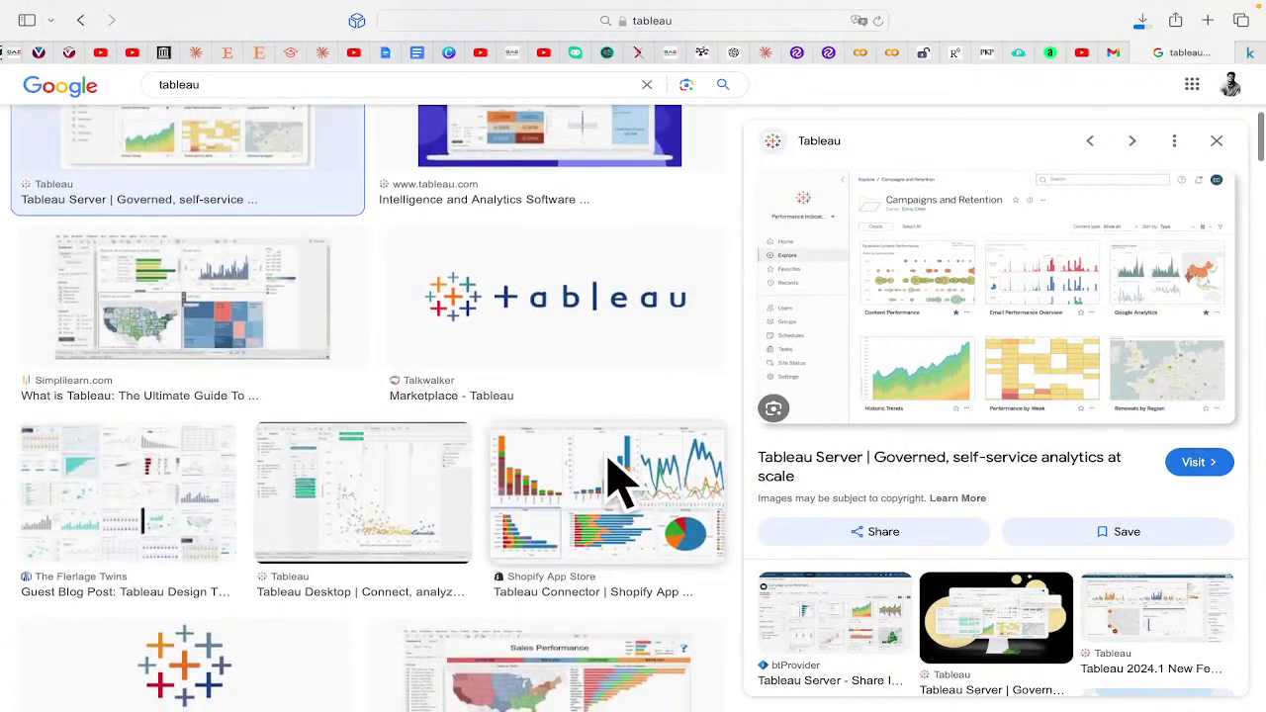
pyautogui.click(616, 466)
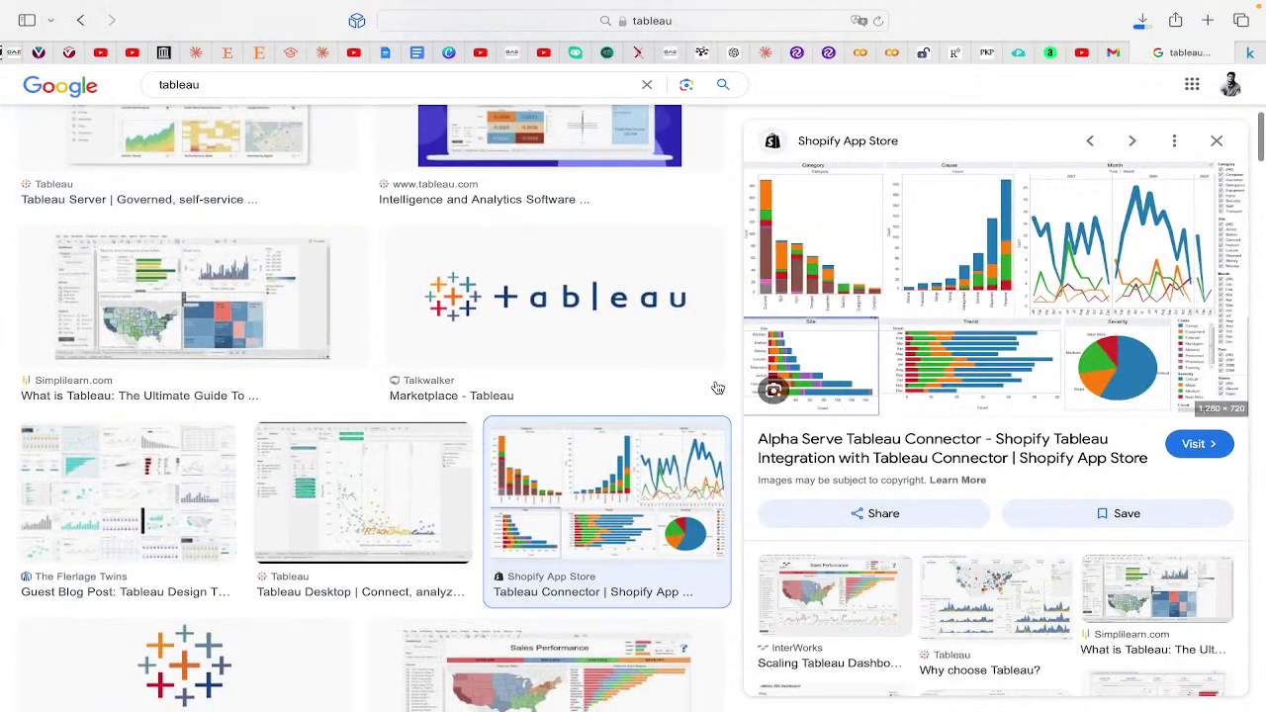
# Preview the Simplilearn "What is Tableau" dashboard image and examine its bar chart, dual axis, state map and treemap up close.
pyautogui.click(298, 353)
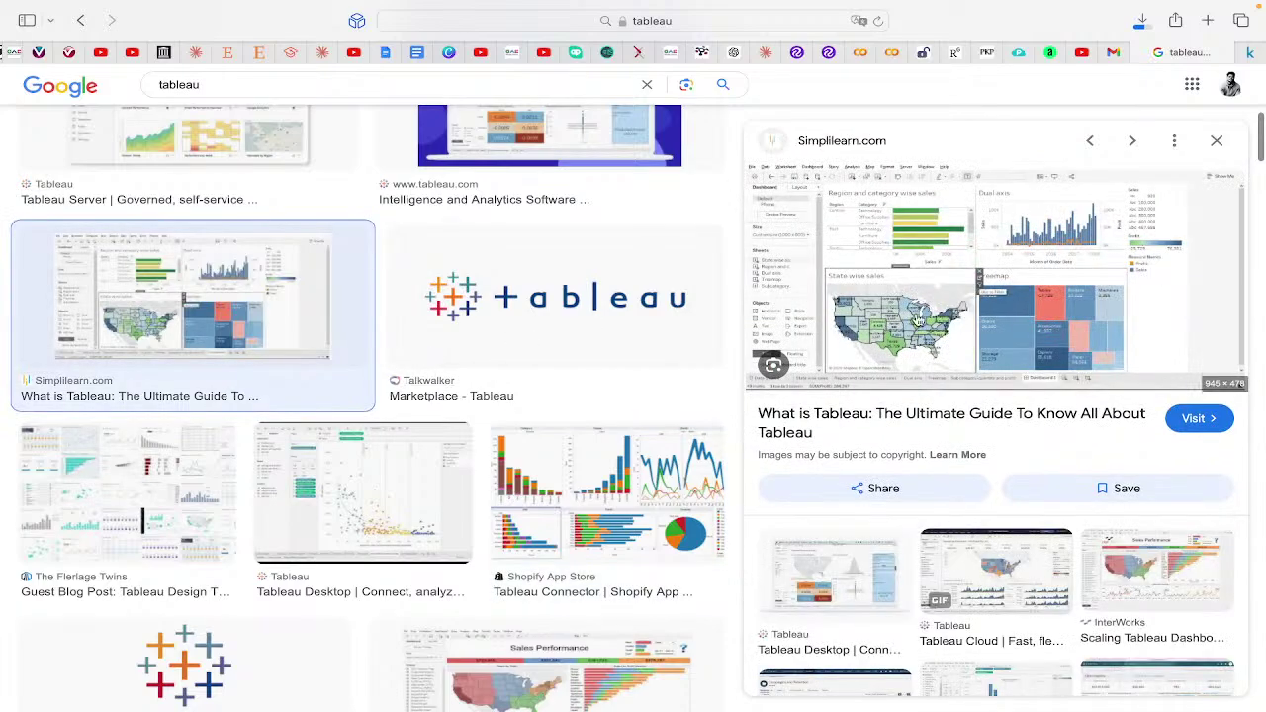
pyautogui.scroll(-5, 931, 320)
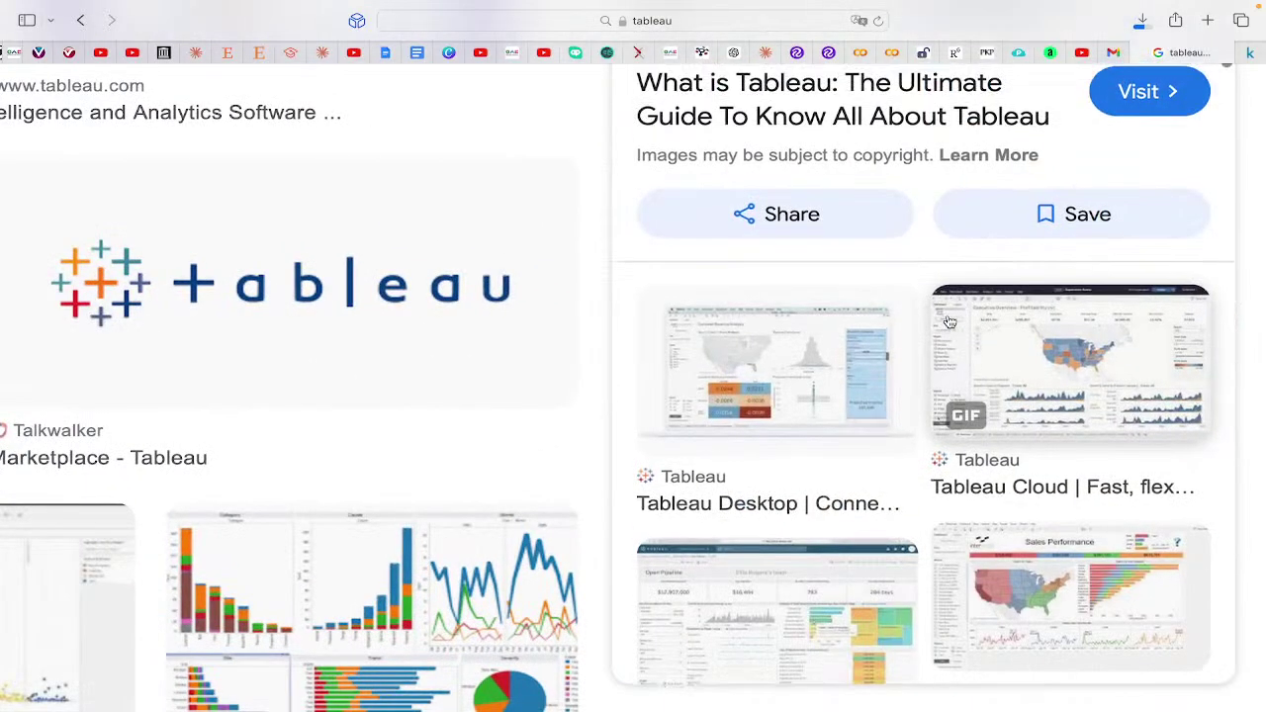
pyautogui.scroll(5, 571, 278)
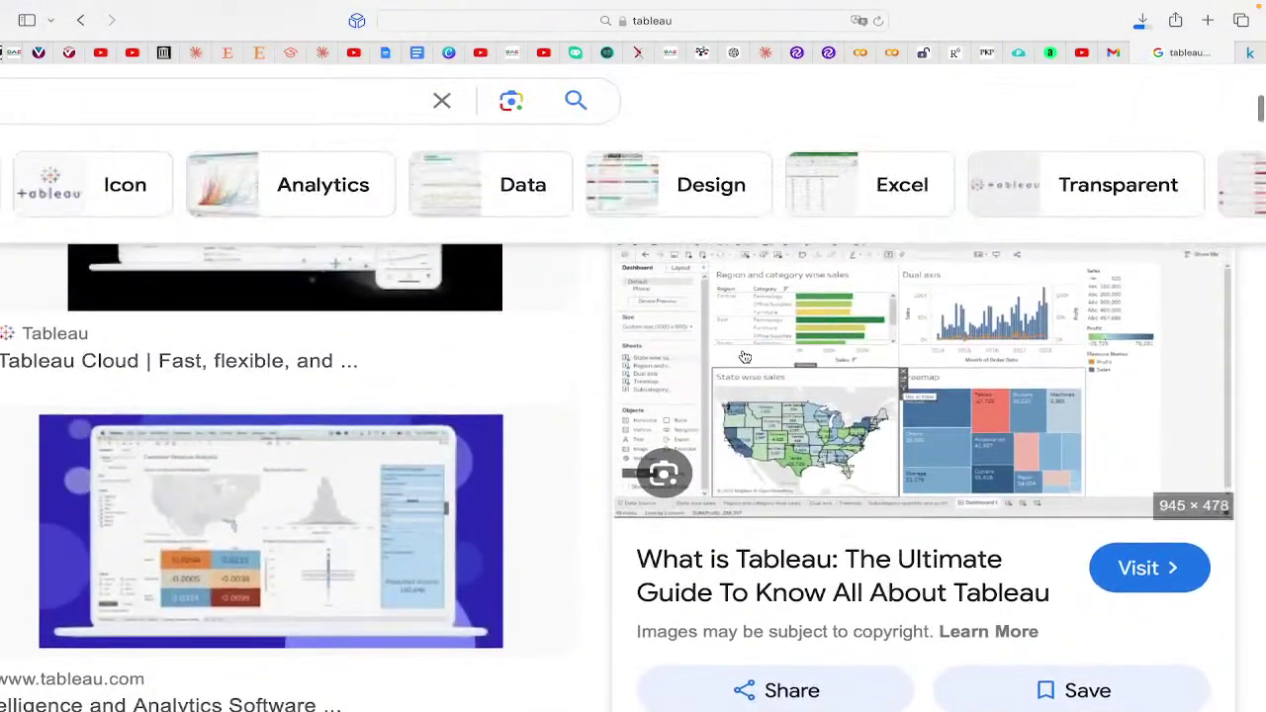
pyautogui.scroll(5, 828, 362)
pyautogui.scroll(-5, 787, 442)
pyautogui.hscroll(2, 787, 442)
pyautogui.scroll(1, 753, 459)
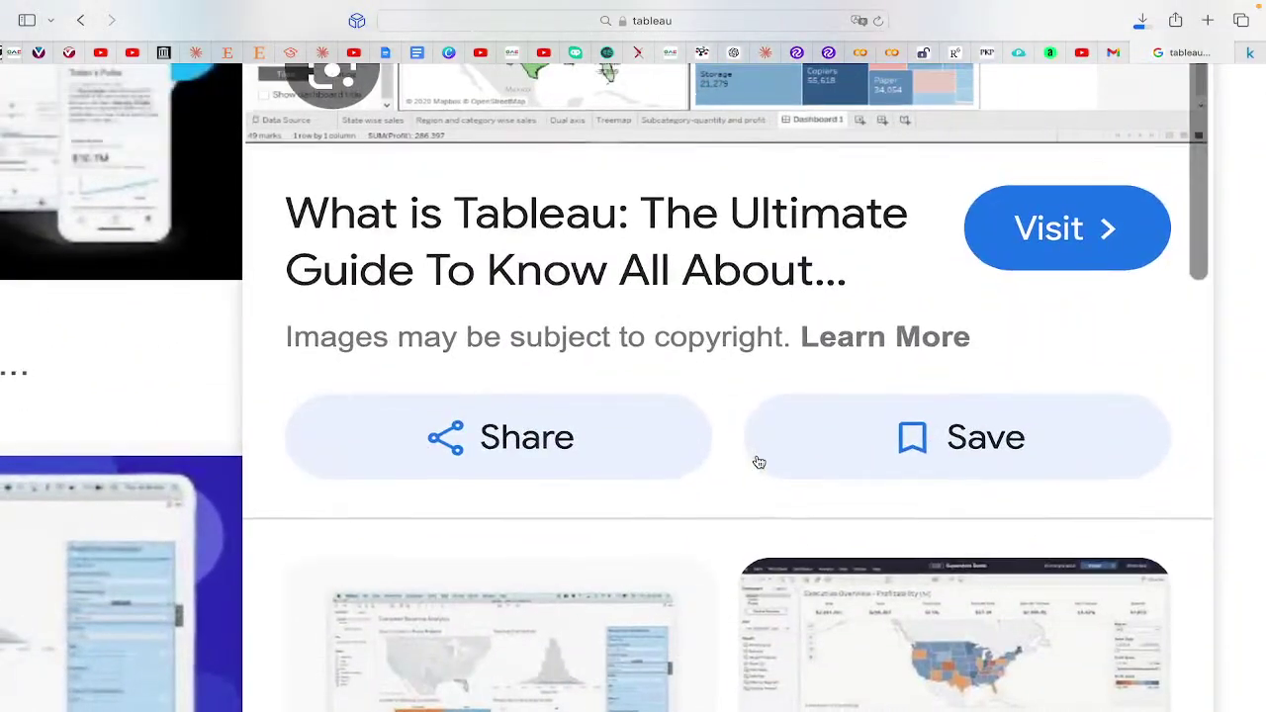
pyautogui.scroll(-1, 757, 197)
pyautogui.scroll(4, 1183, 245)
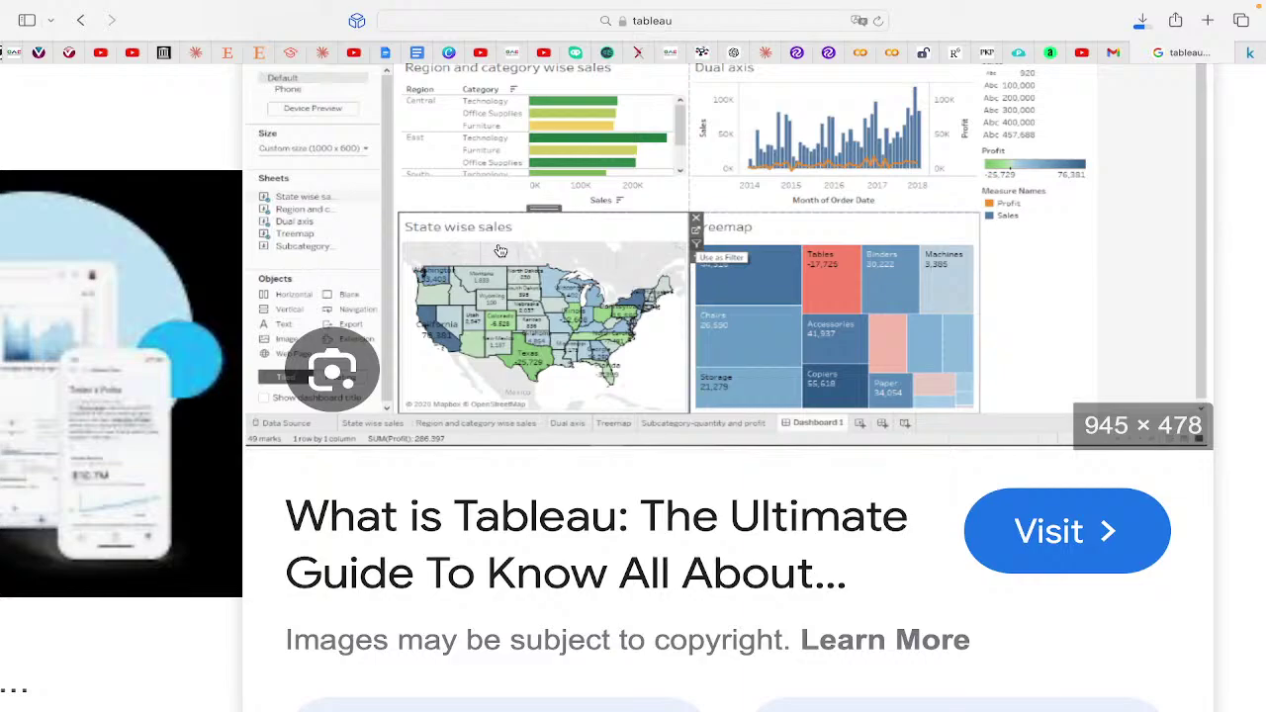
pyautogui.press('Escape')
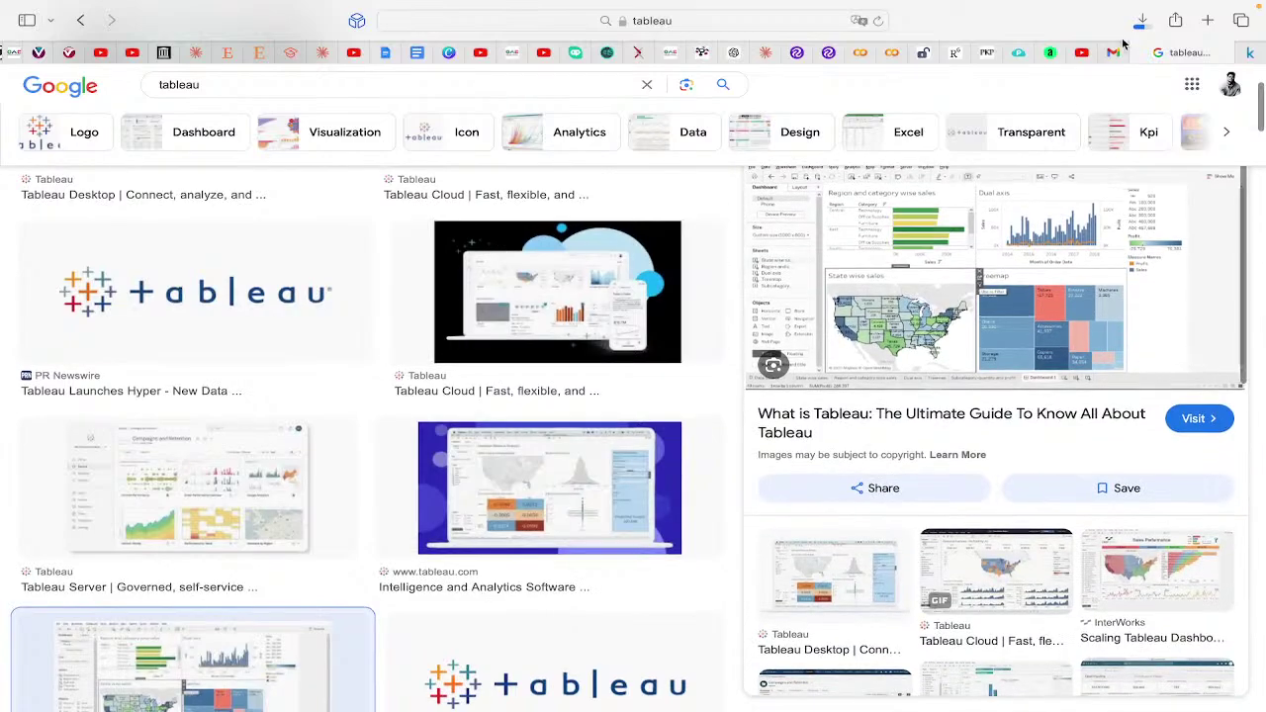
# Stop and resume the stalled TableauDesktop-2024-1-3.dmg download.
pyautogui.click(1141, 20)
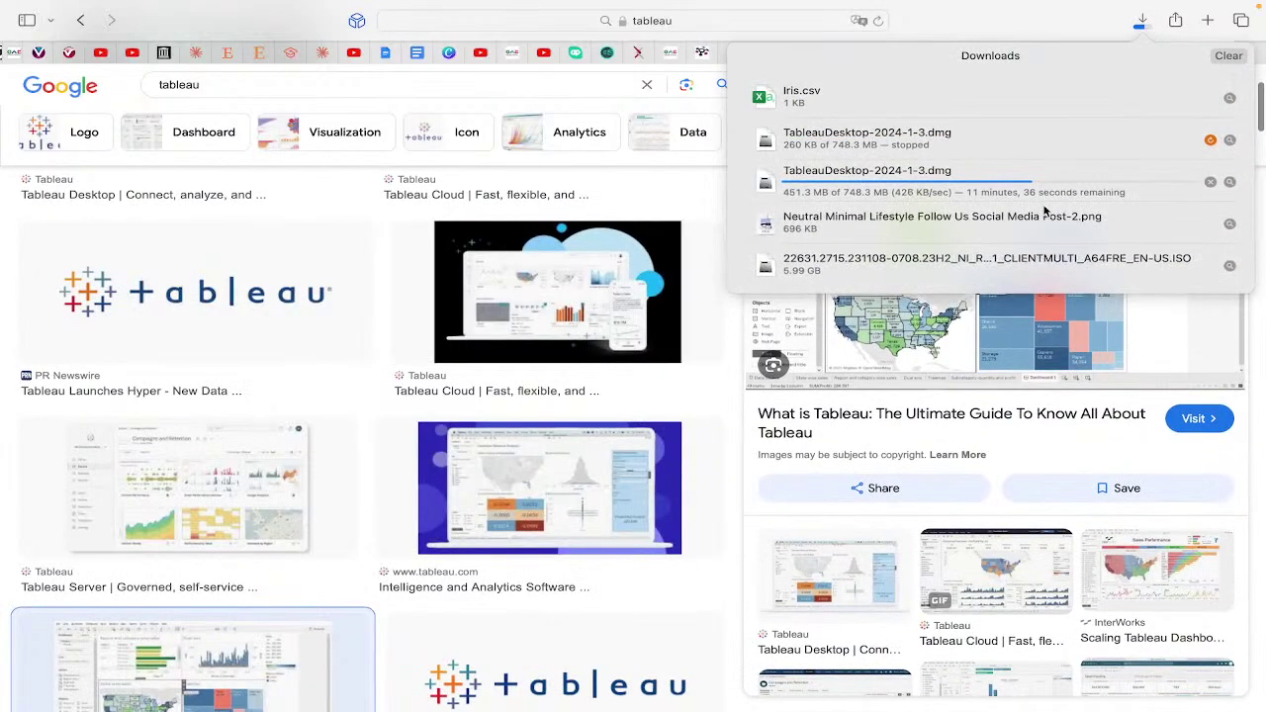
pyautogui.click(1211, 183)
pyautogui.click(1210, 183)
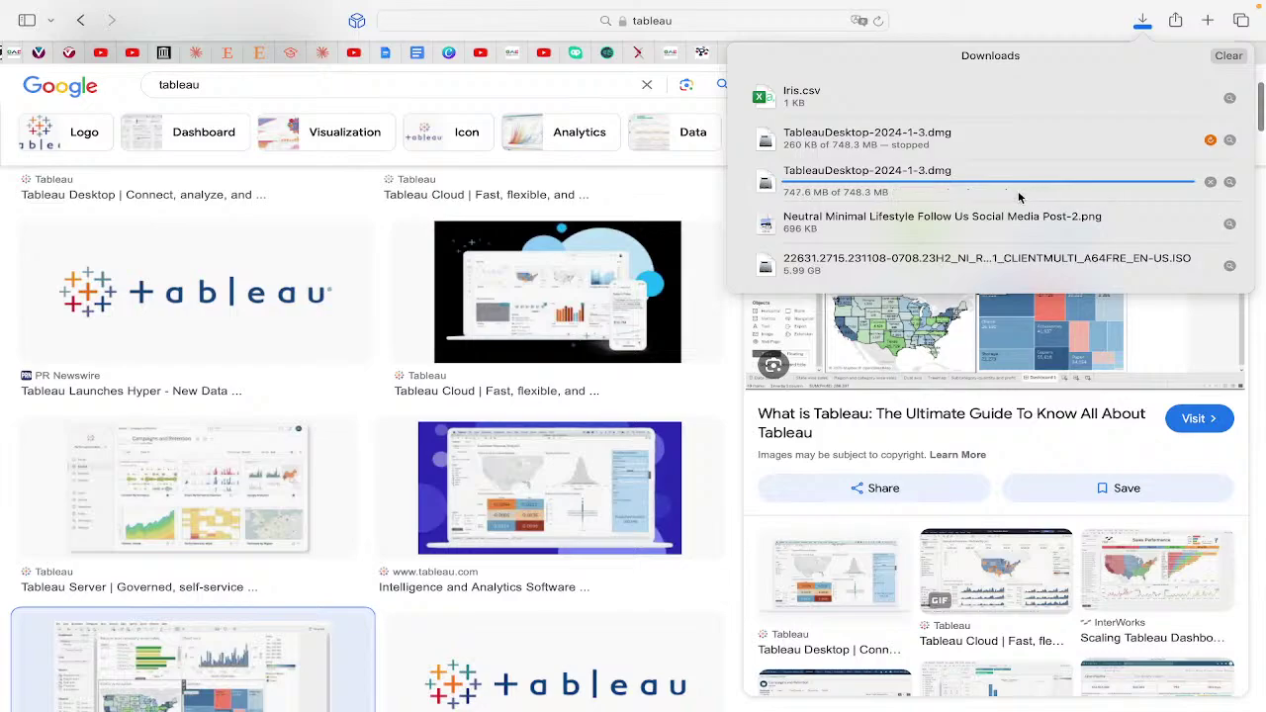
# Open the downloaded TableauDesktop-2024-1-3.dmg and launch the Tableau.pkg installer.
pyautogui.click(933, 193)
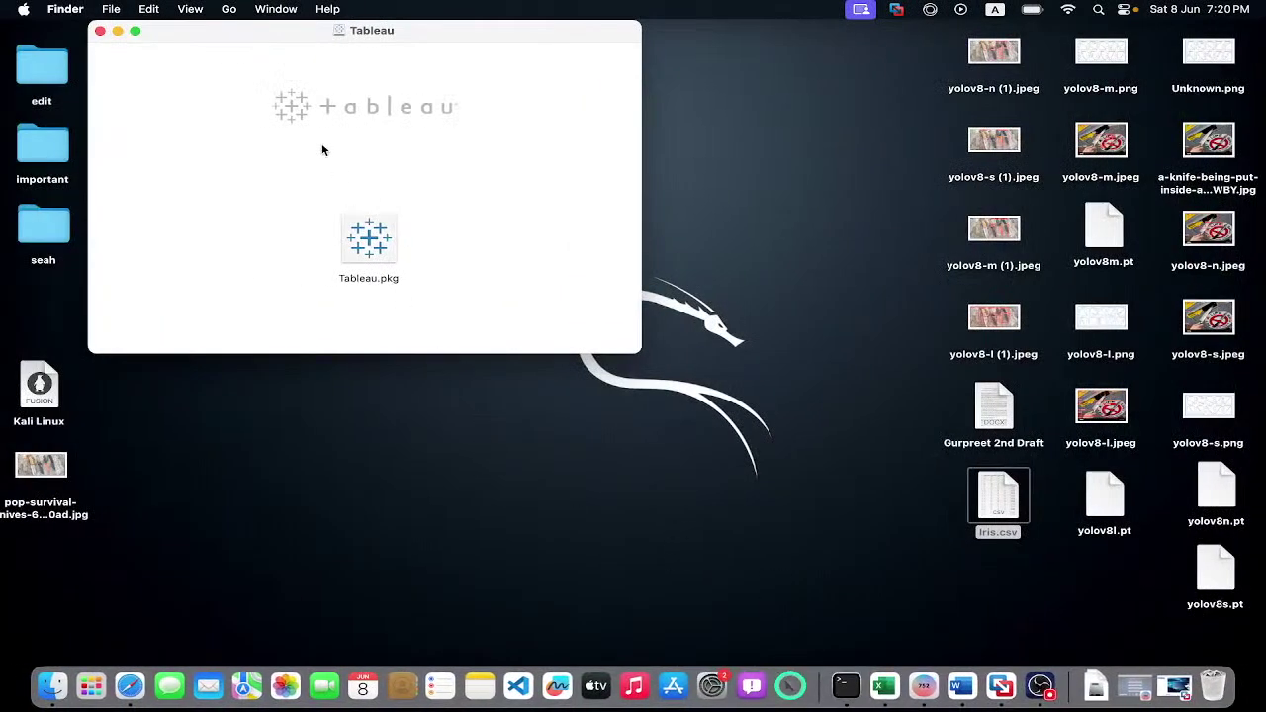
pyautogui.click(369, 247)
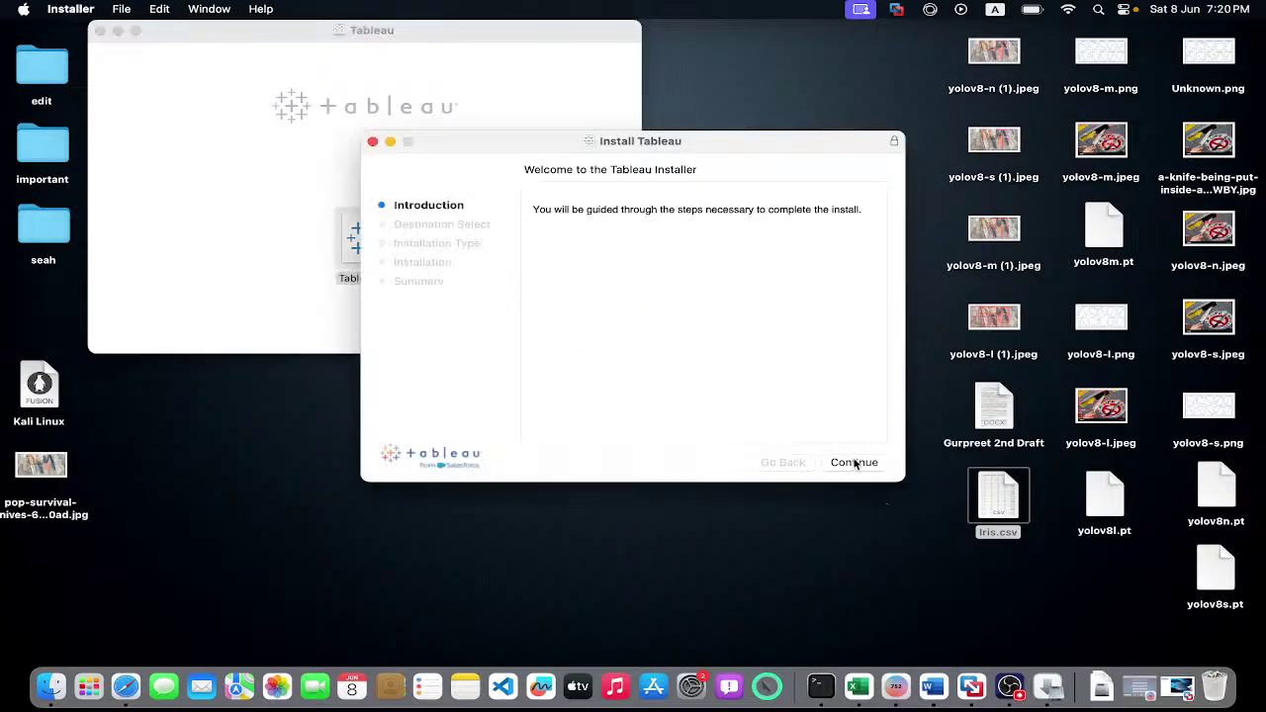
# Proceed through the Tableau installer with its default options and authorize the installation with the account password.
pyautogui.click(853, 461)
pyautogui.click(854, 462)
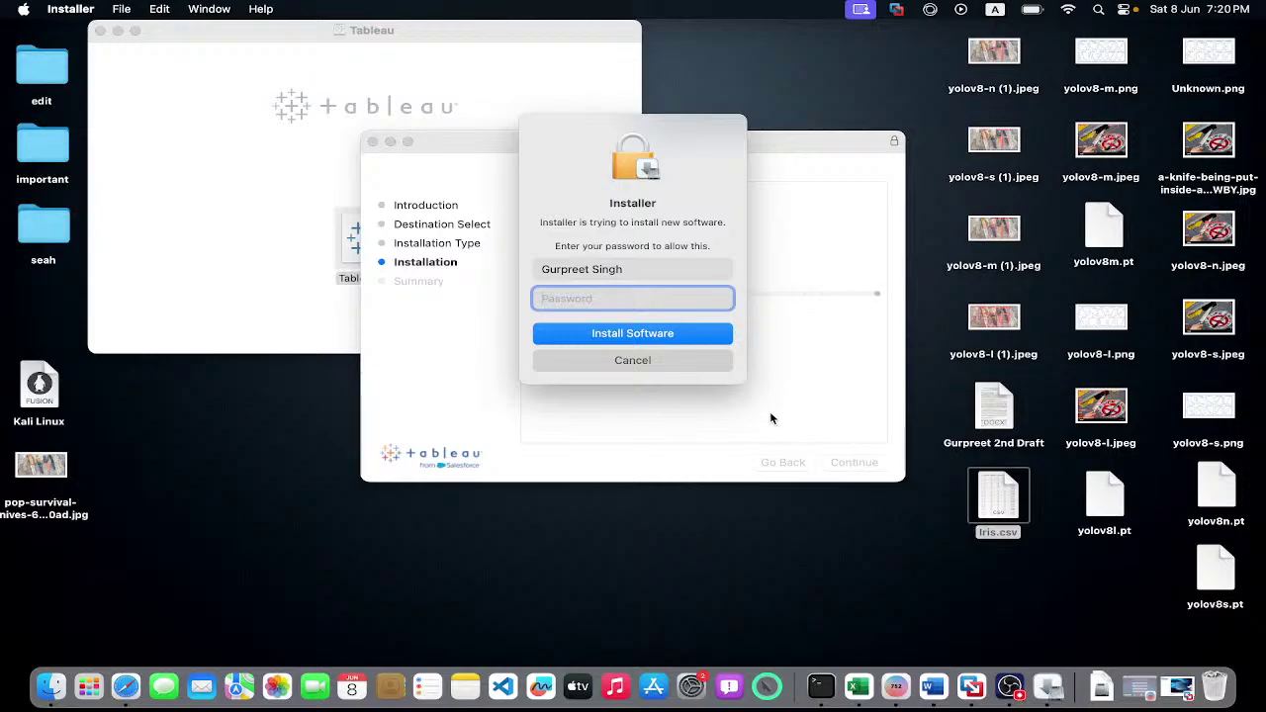
pyautogui.write('*************')
pyautogui.press('Return')
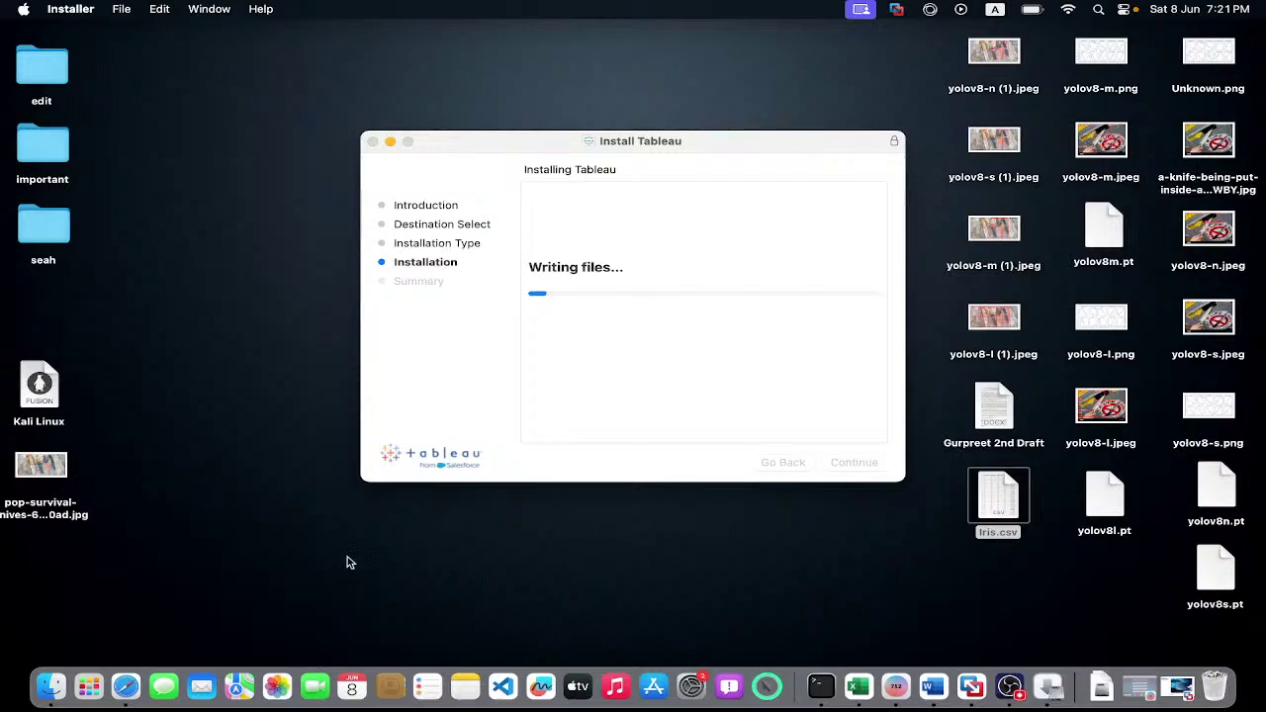
# Switch to Safari, browse the Google Scholar results for tableau, and look through the "Tableau A" PDF before returning to the results.
pyautogui.click(126, 685)
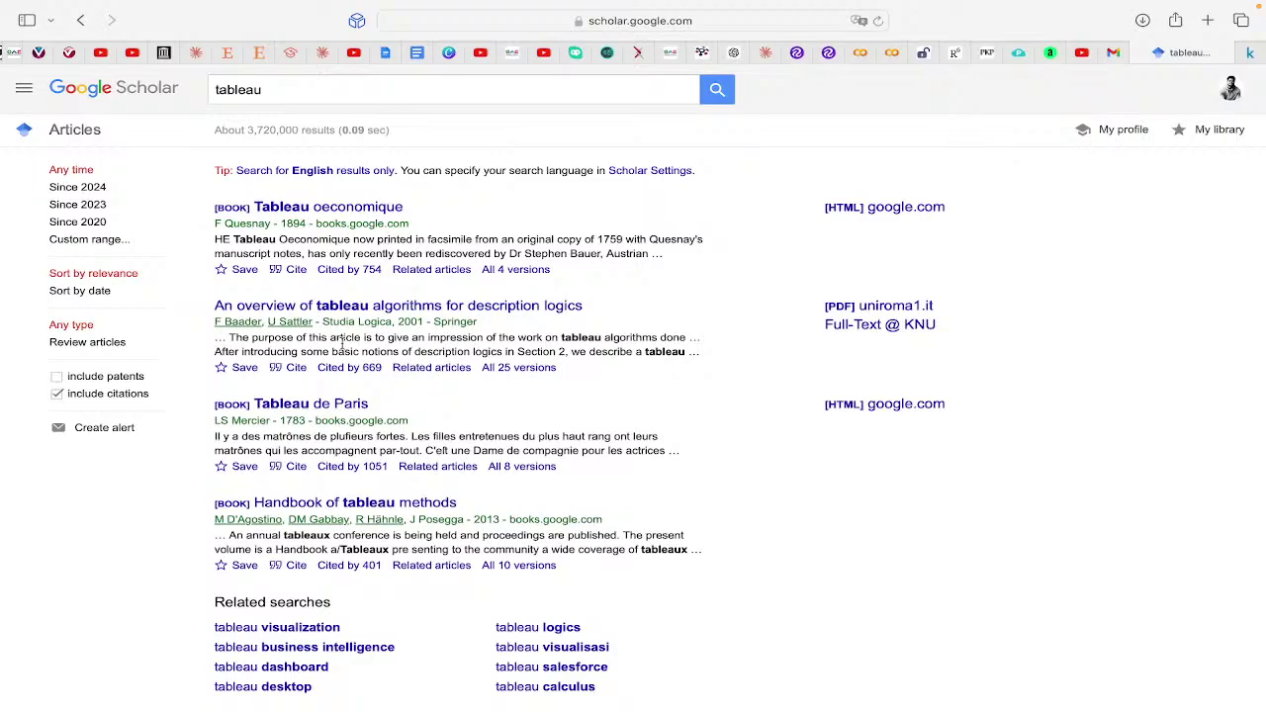
pyautogui.scroll(-3, 666, 366)
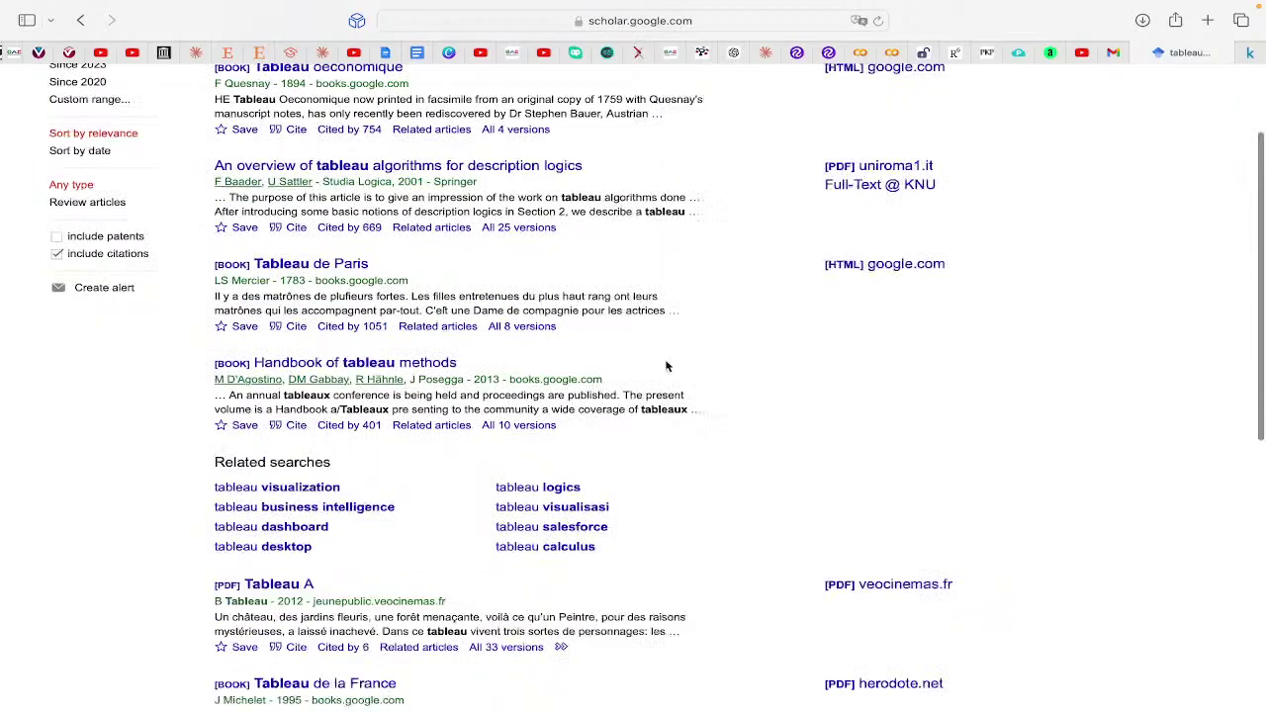
pyautogui.scroll(-8, 666, 366)
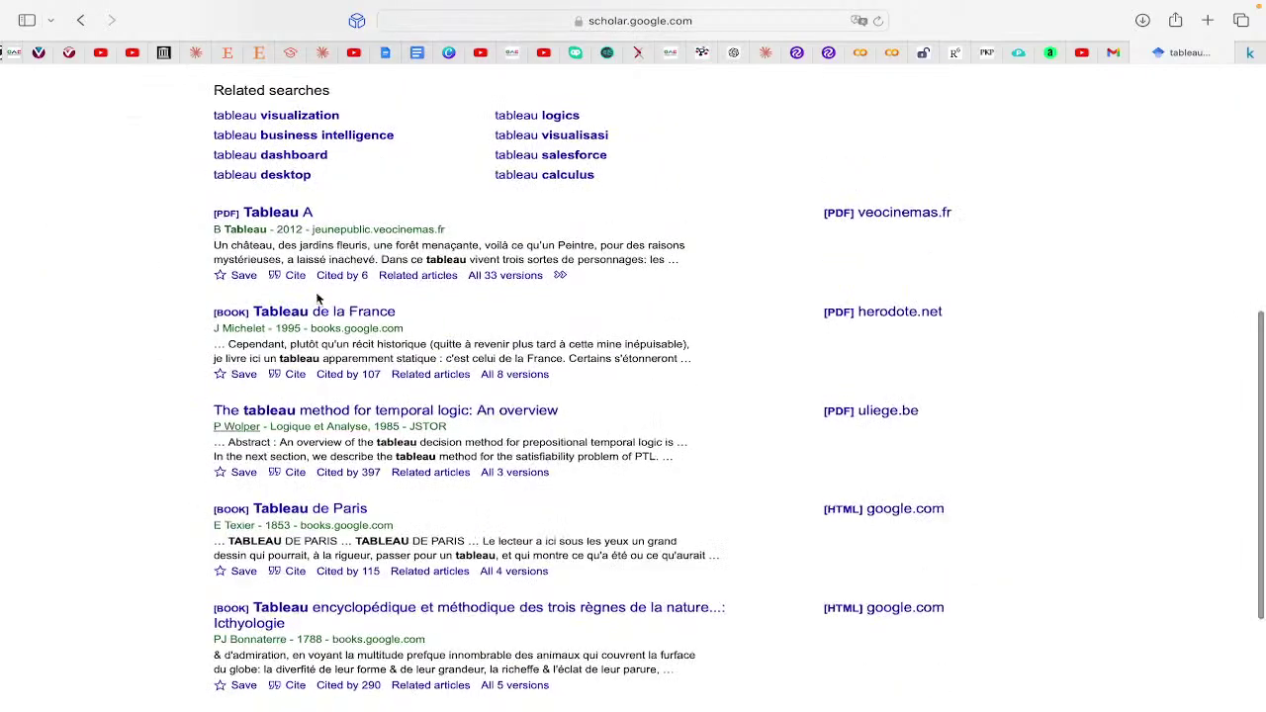
pyautogui.click(277, 212)
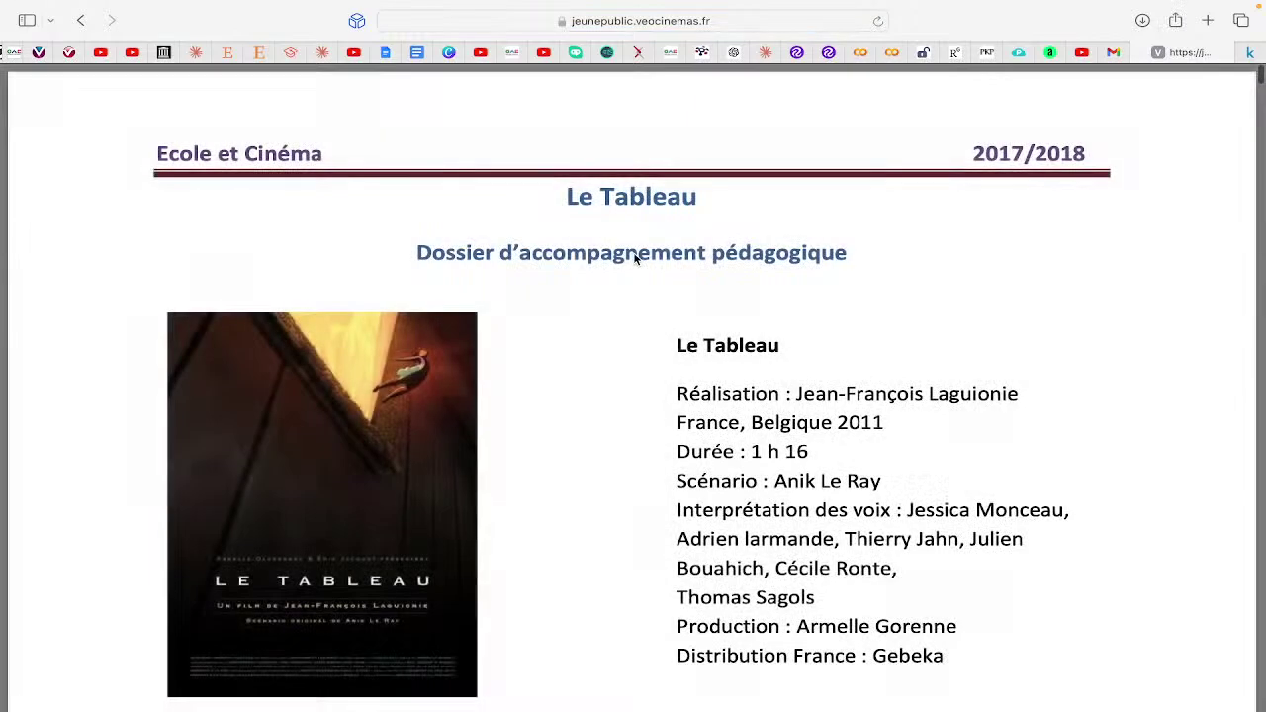
pyautogui.scroll(-10, 704, 309)
pyautogui.scroll(-4, 706, 307)
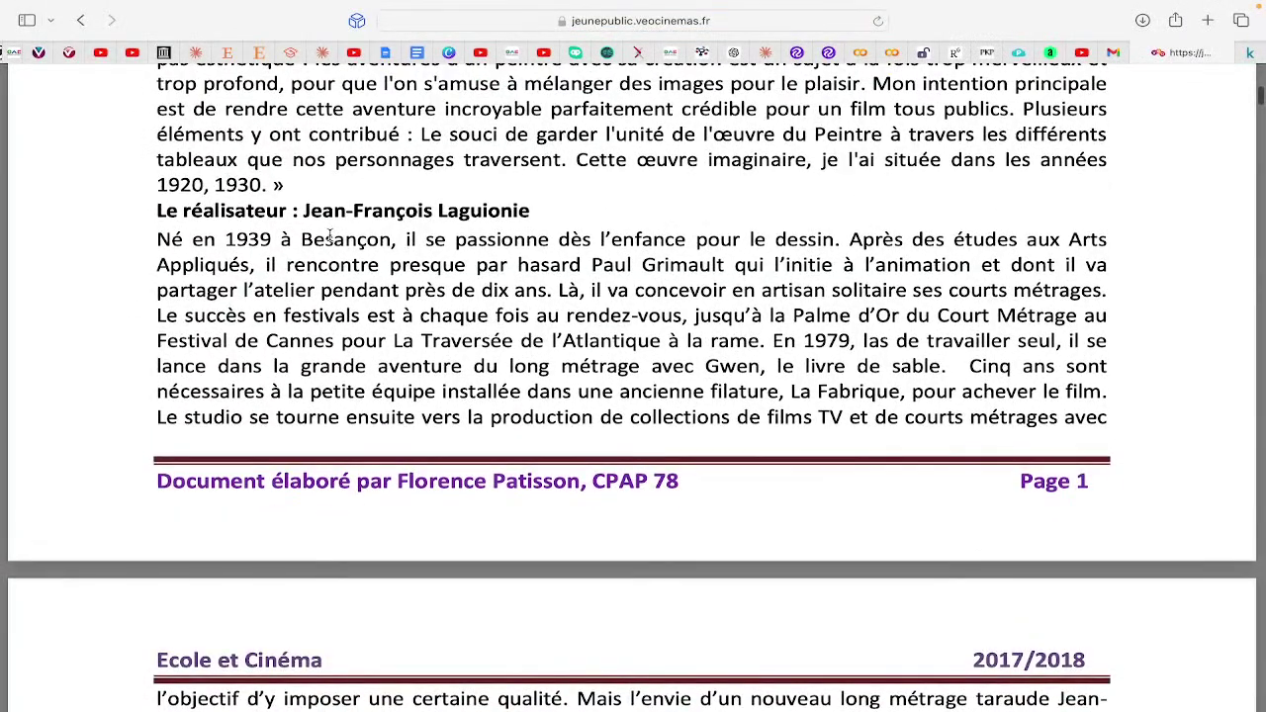
pyautogui.click(81, 20)
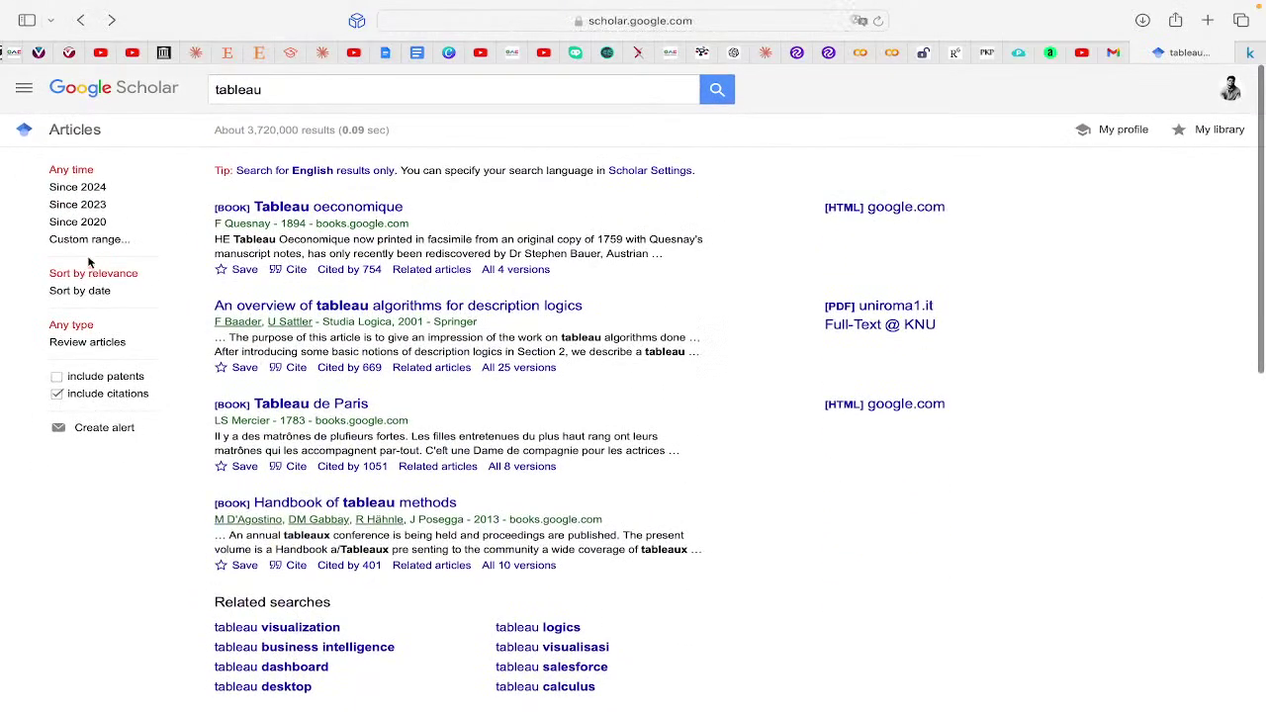
# Restrict the Scholar search to English results and open the amazonaws.com PDF of "Tableau software".
pyautogui.click(308, 176)
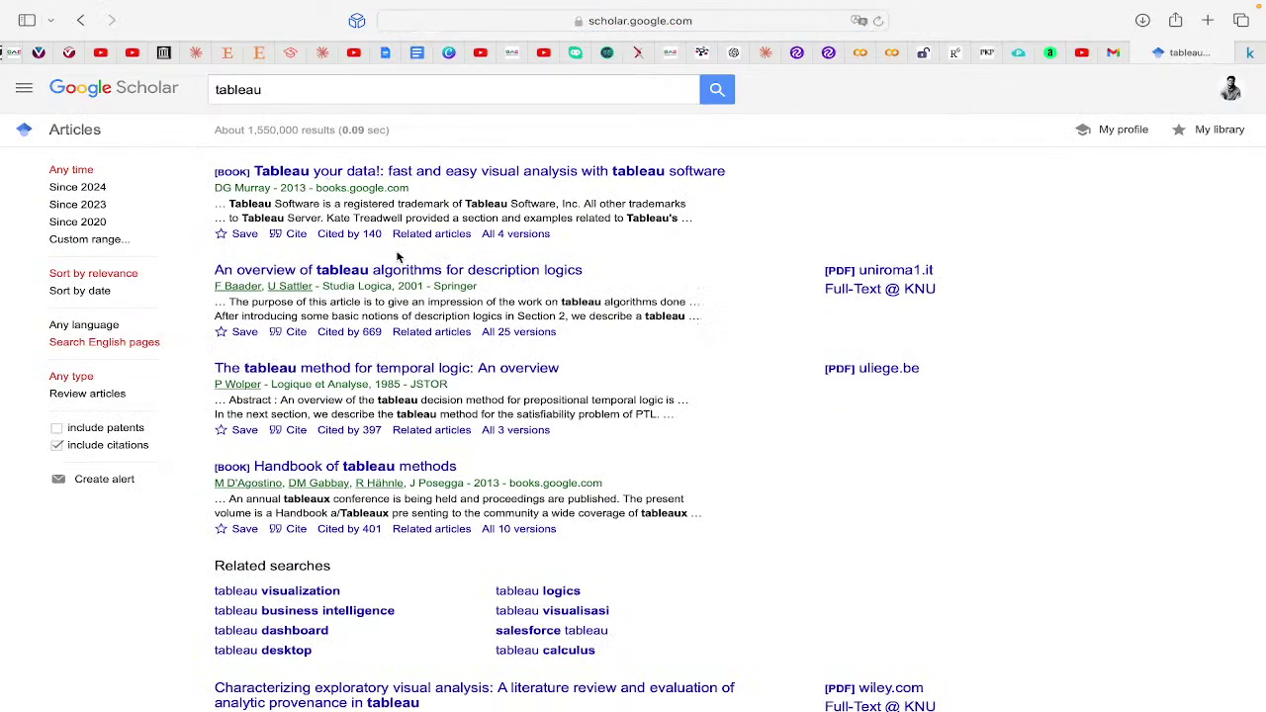
pyautogui.scroll(-2, 398, 254)
pyautogui.scroll(-5, 398, 250)
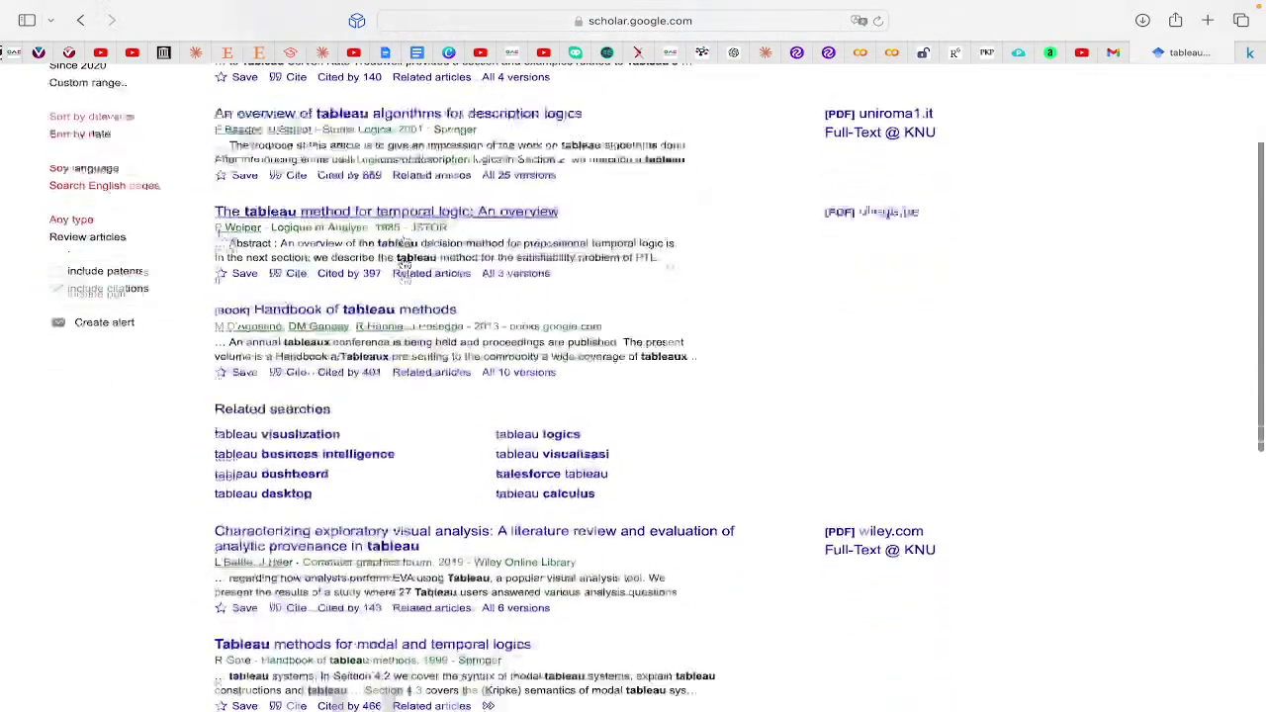
pyautogui.scroll(-5, 403, 263)
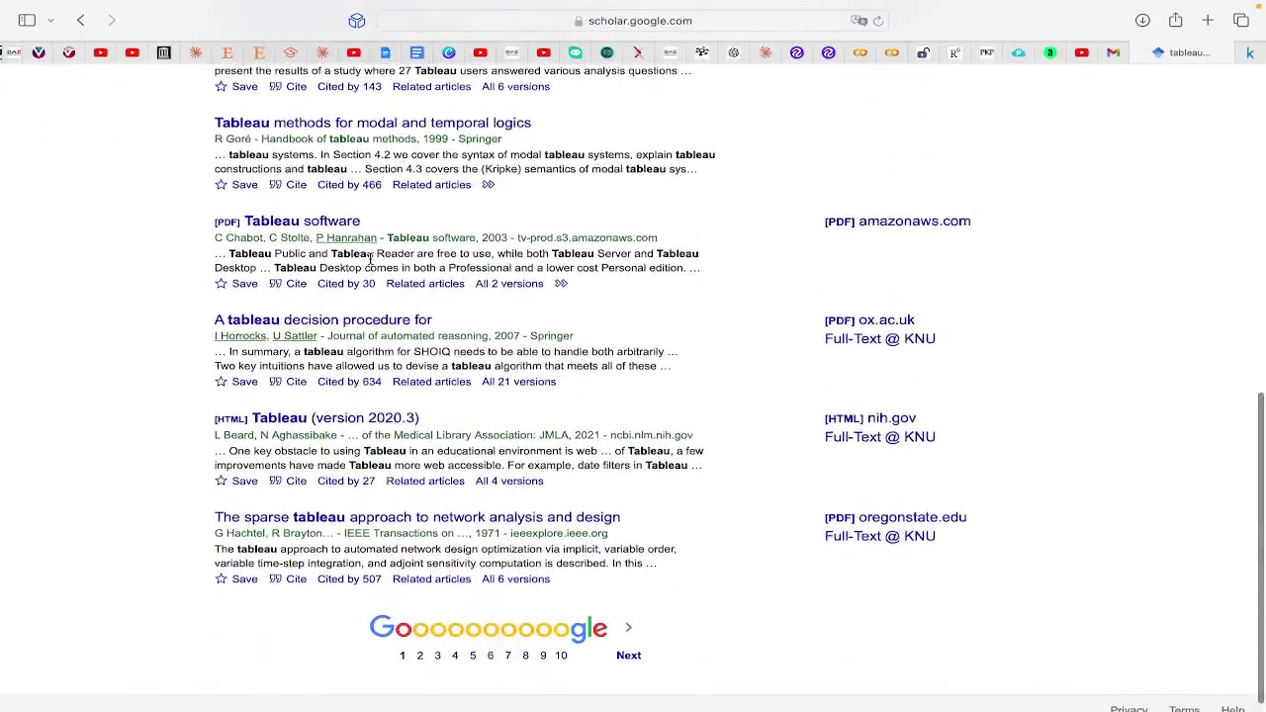
pyautogui.click(334, 226)
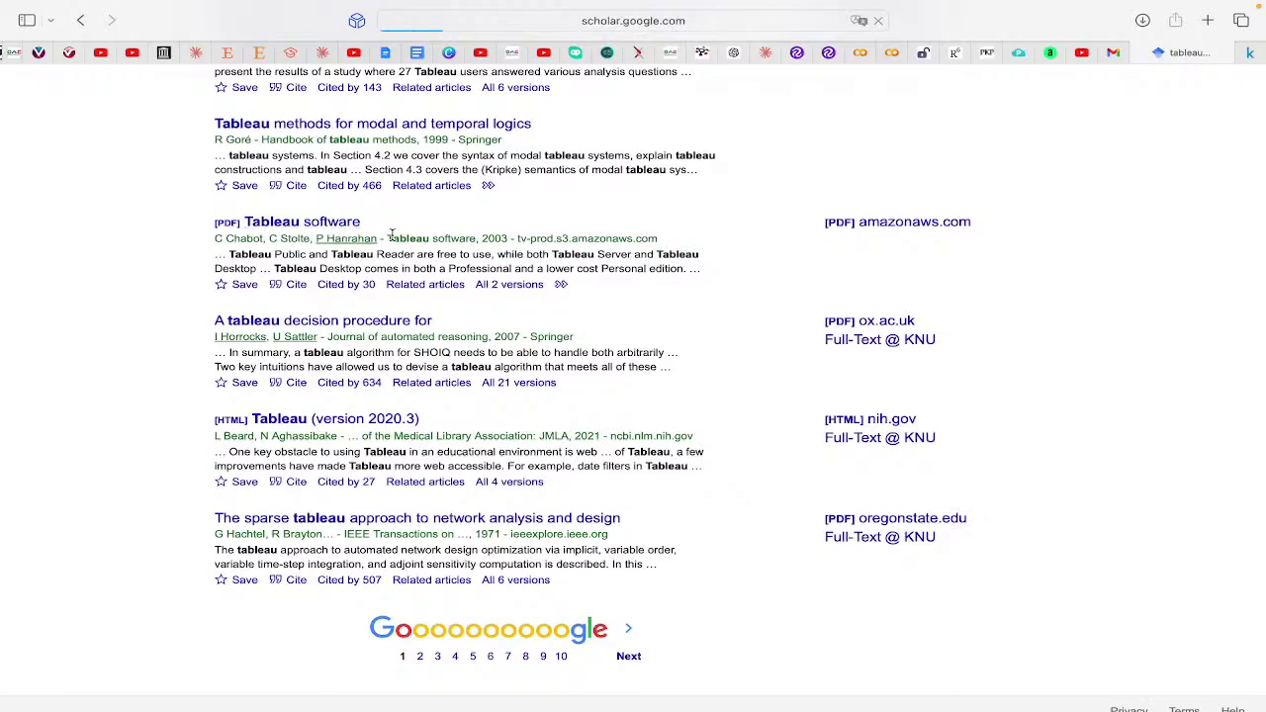
pyautogui.click(925, 221)
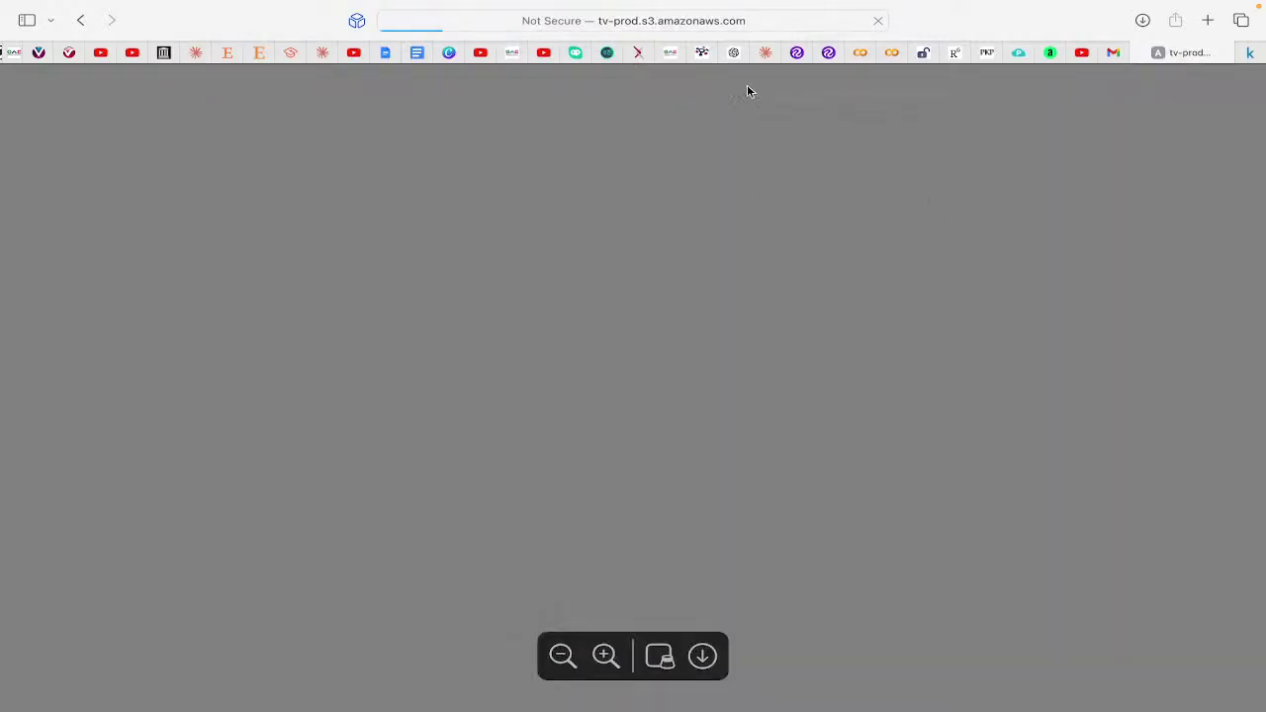
# Read through the Tableau Software Wikipedia PDF, including its history, products and references, and return to the Scholar results.
pyautogui.click(671, 22)
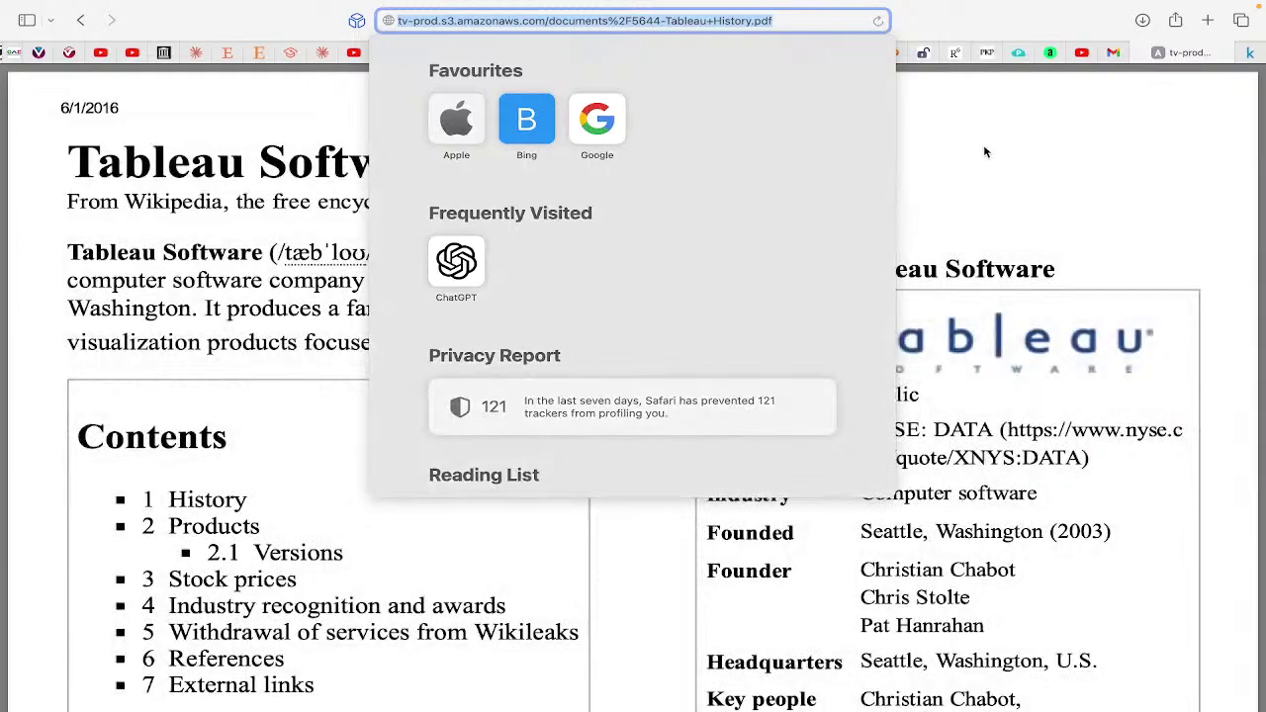
pyautogui.click(983, 148)
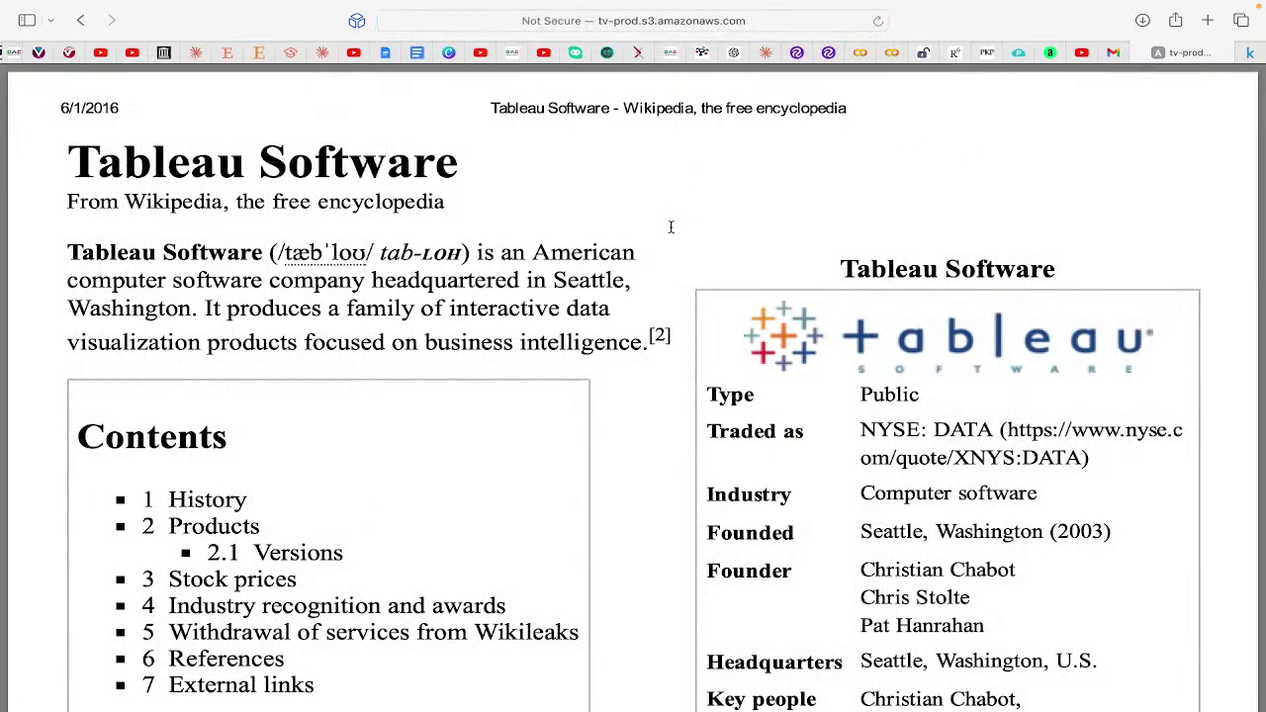
pyautogui.scroll(-15, 672, 226)
pyautogui.scroll(-5, 676, 230)
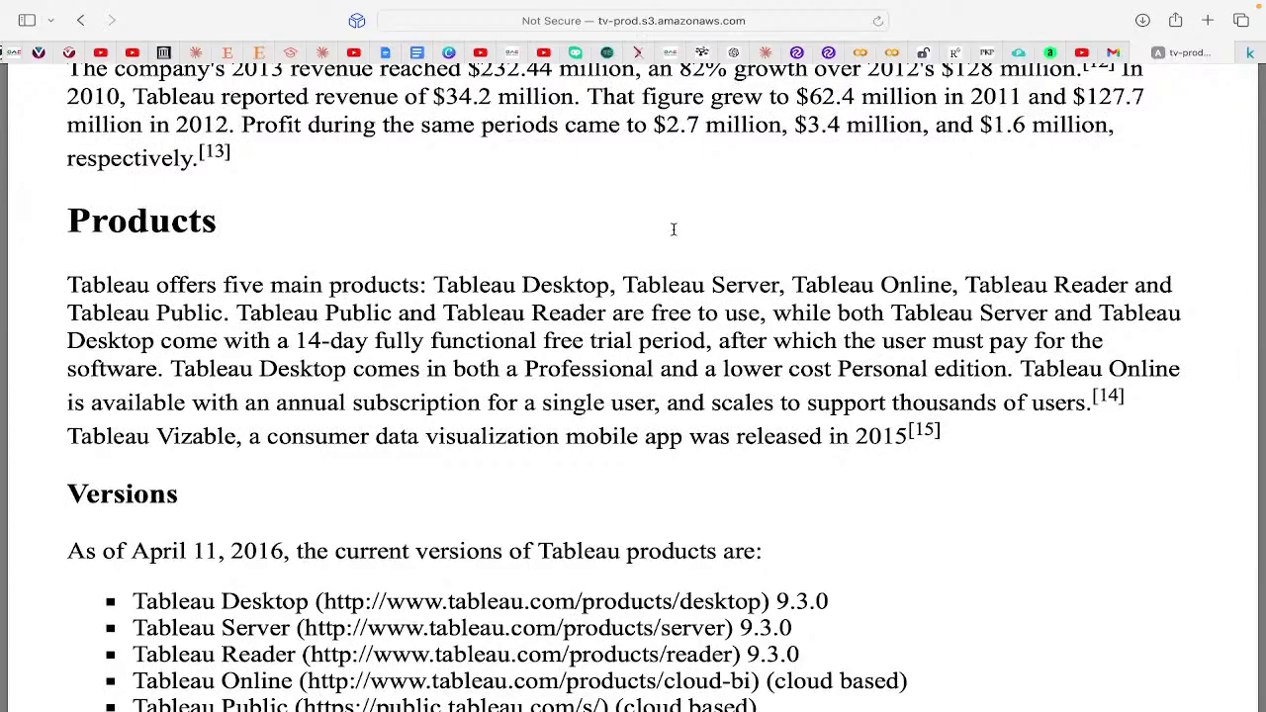
pyautogui.scroll(-20, 674, 234)
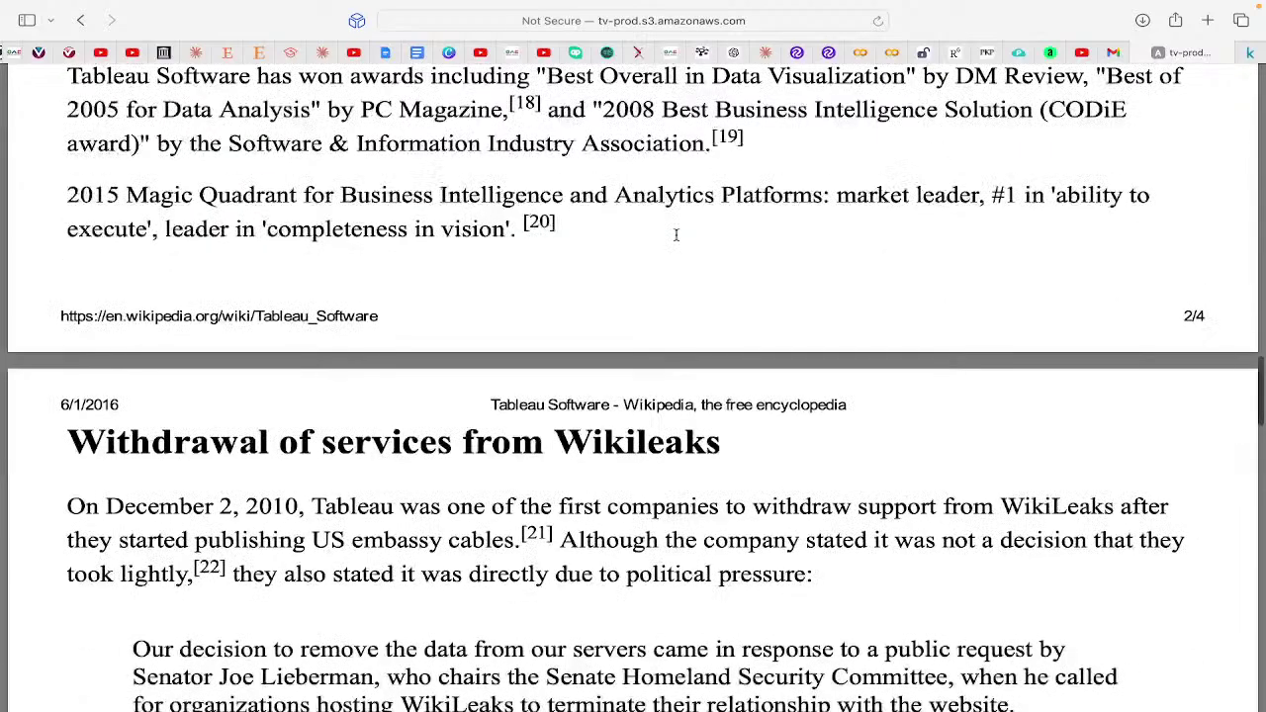
pyautogui.scroll(10, 676, 233)
pyautogui.scroll(15, 676, 233)
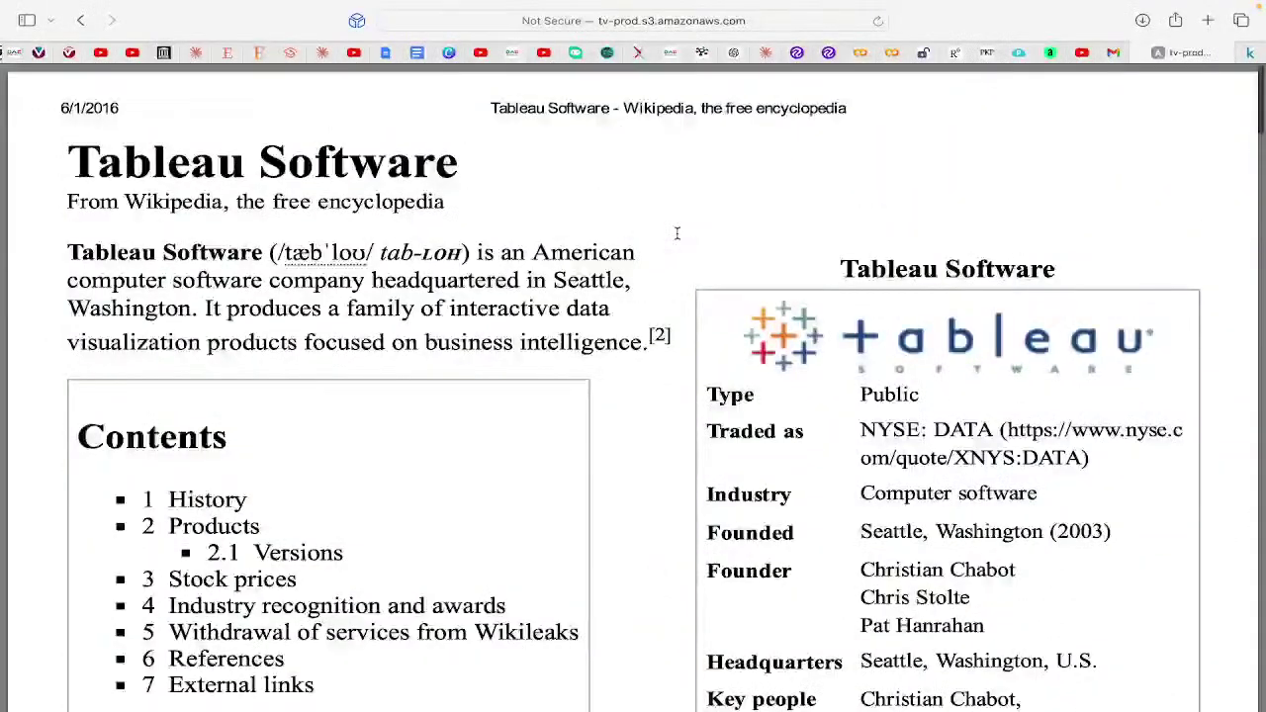
pyautogui.scroll(-20, 676, 234)
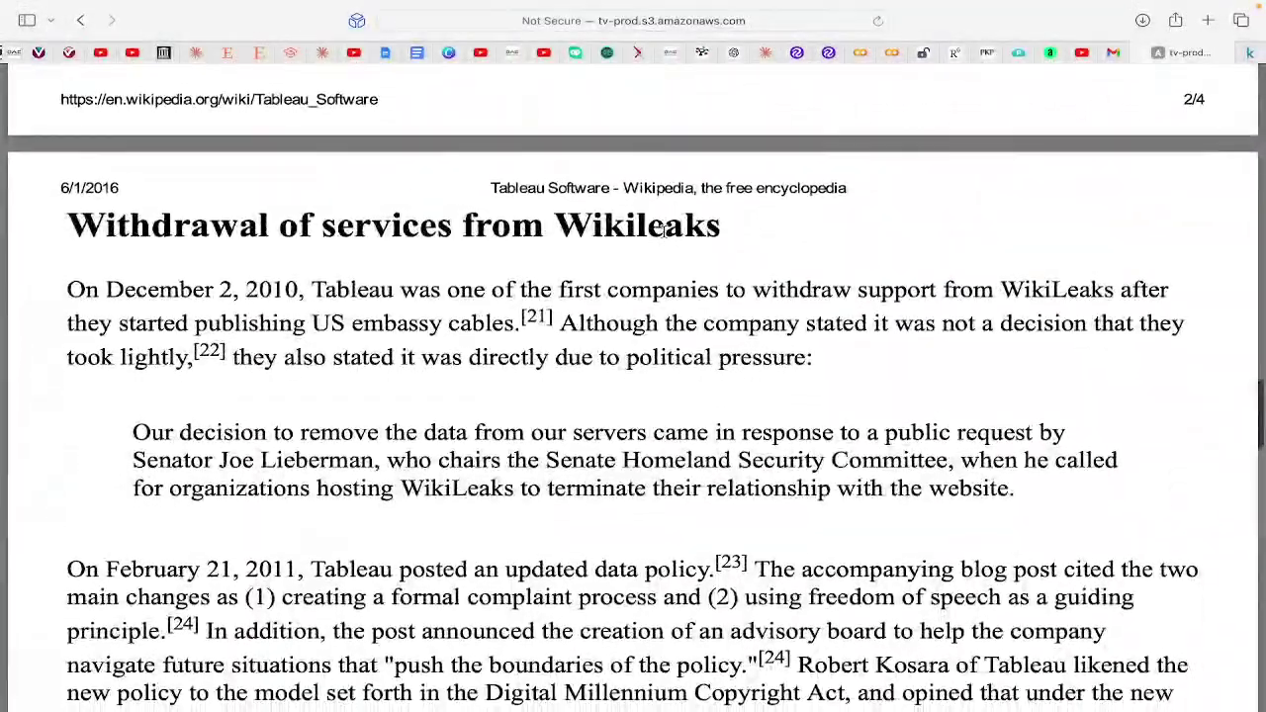
pyautogui.scroll(-15, 664, 230)
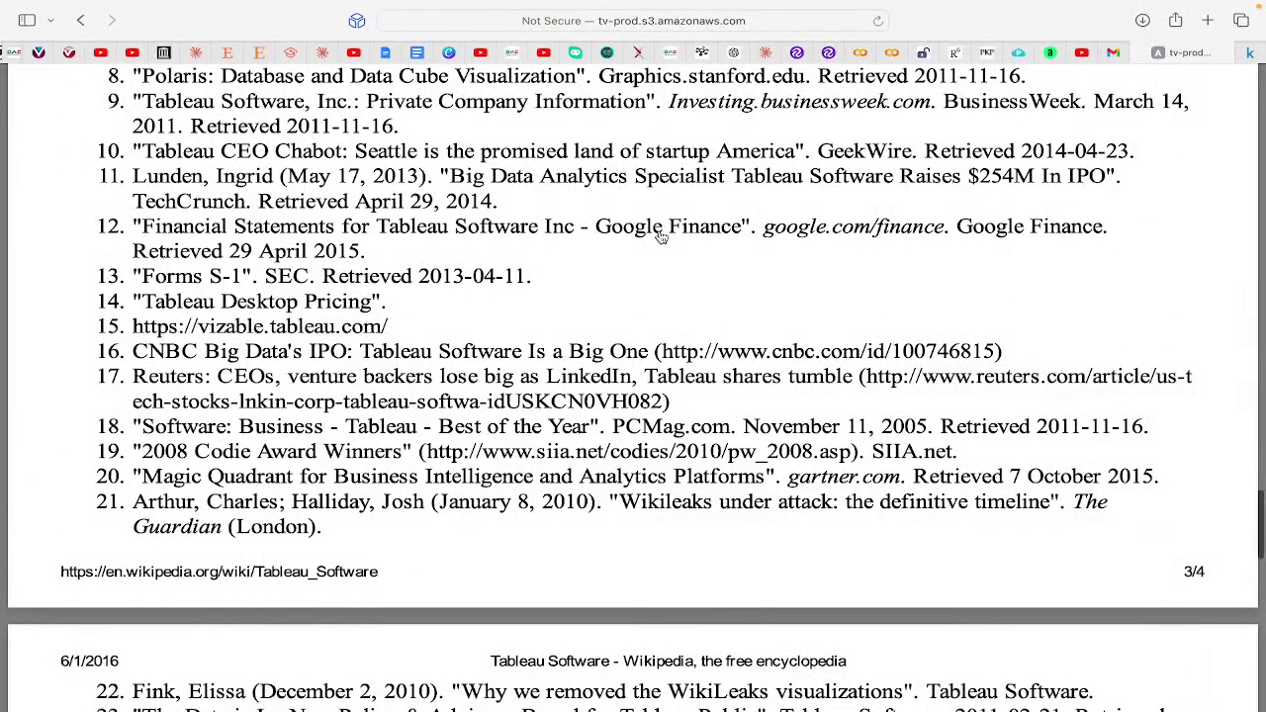
pyautogui.scroll(-10, 660, 236)
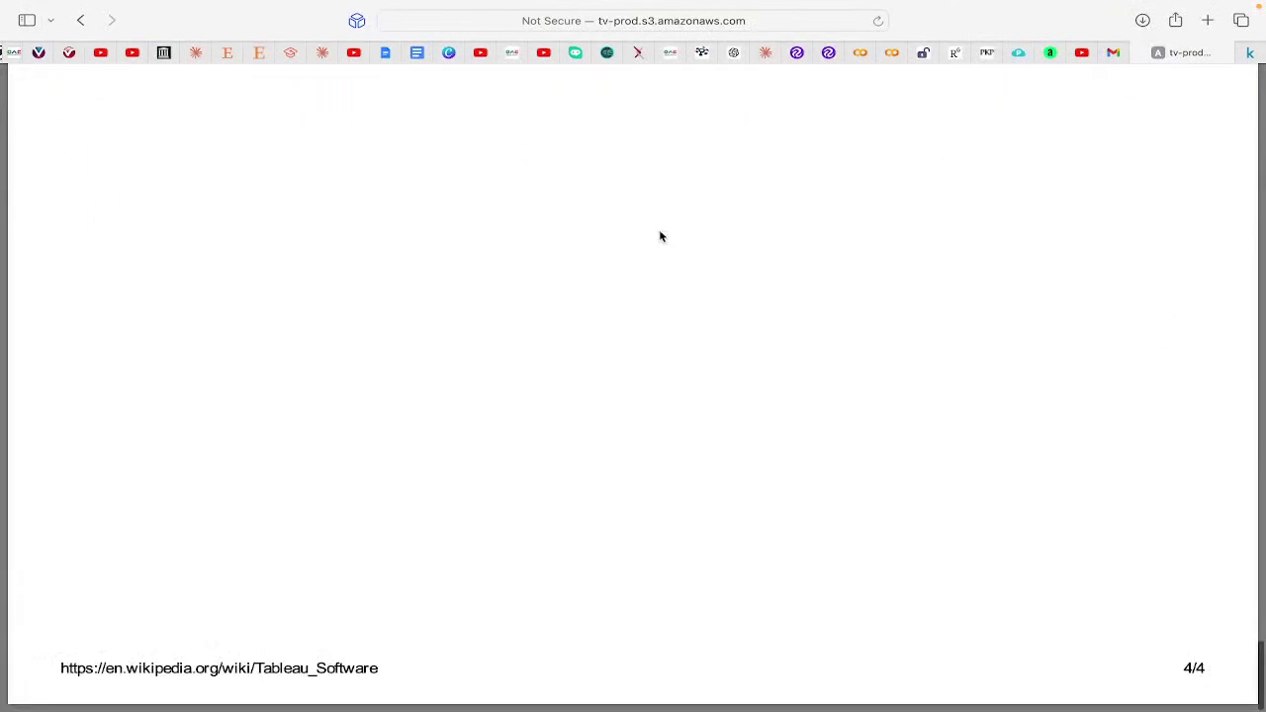
pyautogui.scroll(20, 661, 235)
pyautogui.scroll(5, 661, 235)
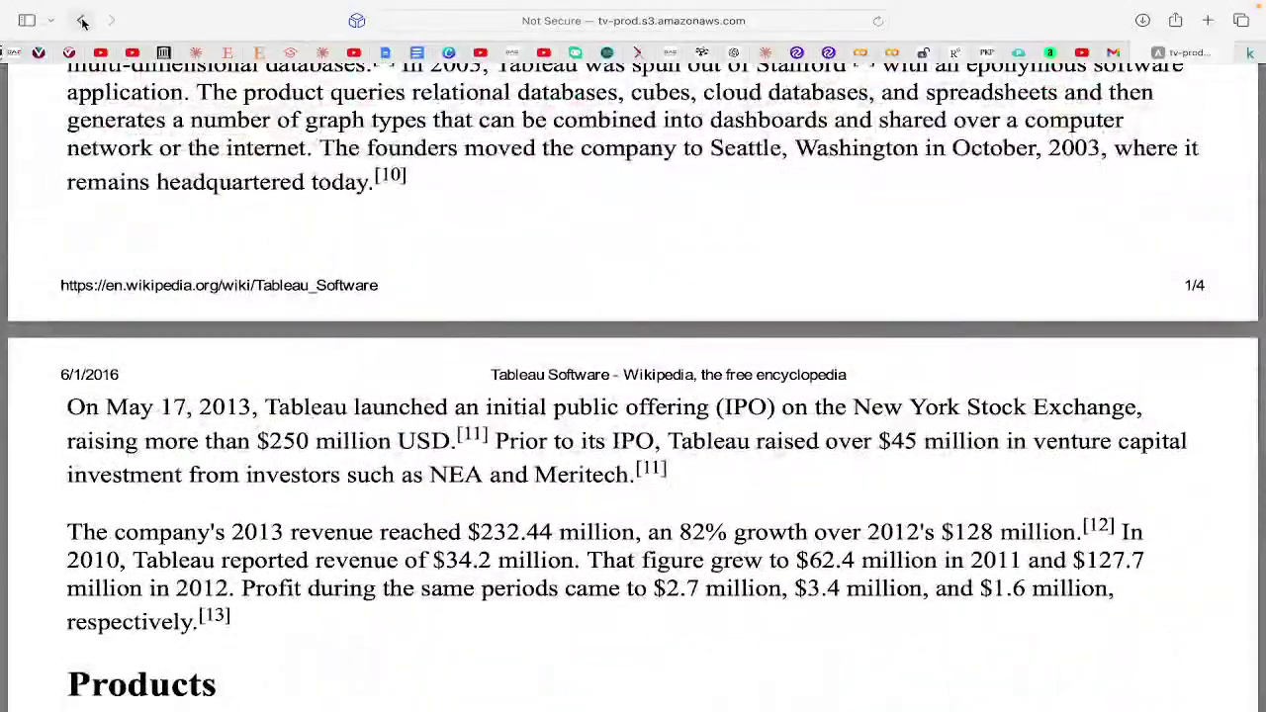
pyautogui.press('super+bracketleft')
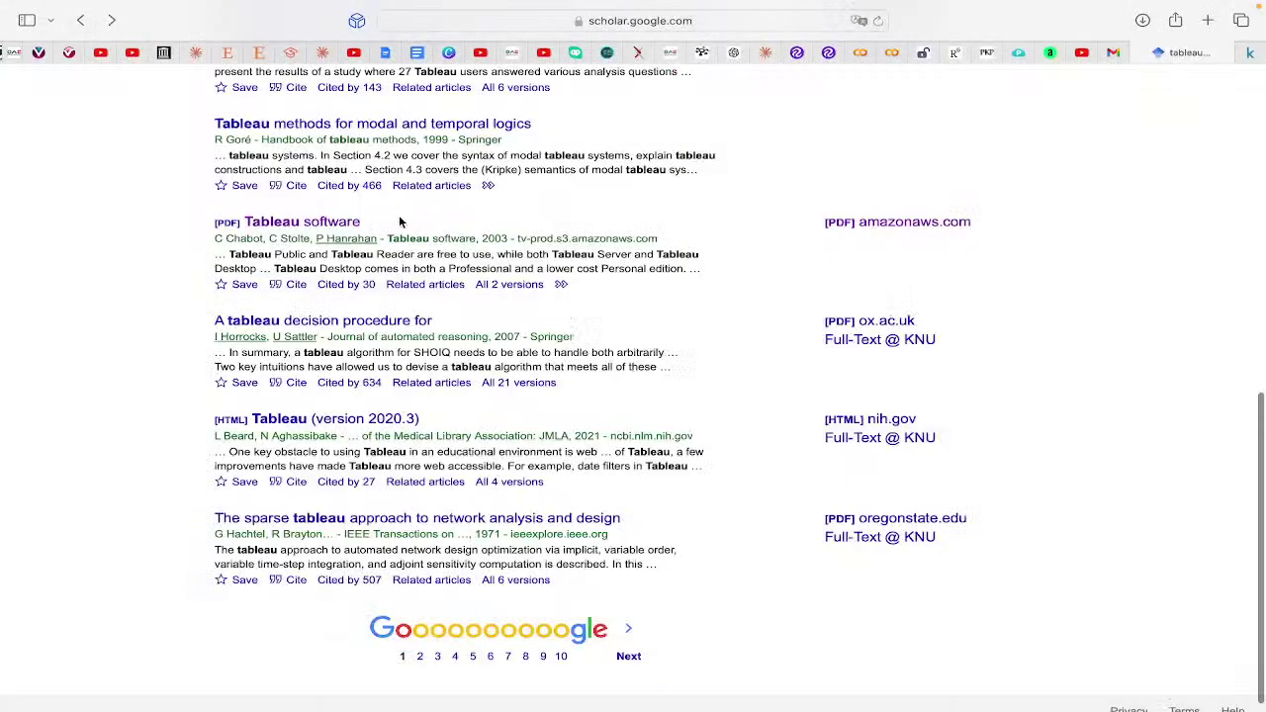
pyautogui.scroll(15, 400, 222)
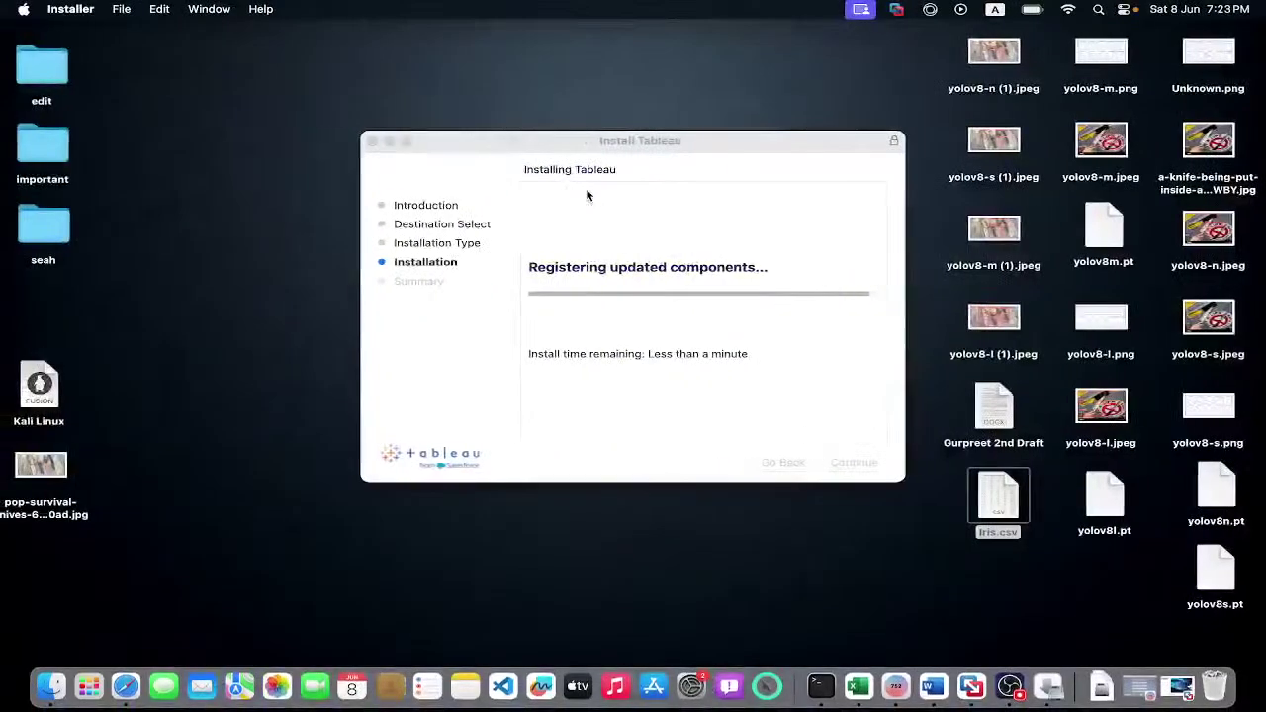
# Return to the Tableau installer to check its progress and look for Tableau Desktop 2024.1 among the installed applications.
pyautogui.click(587, 195)
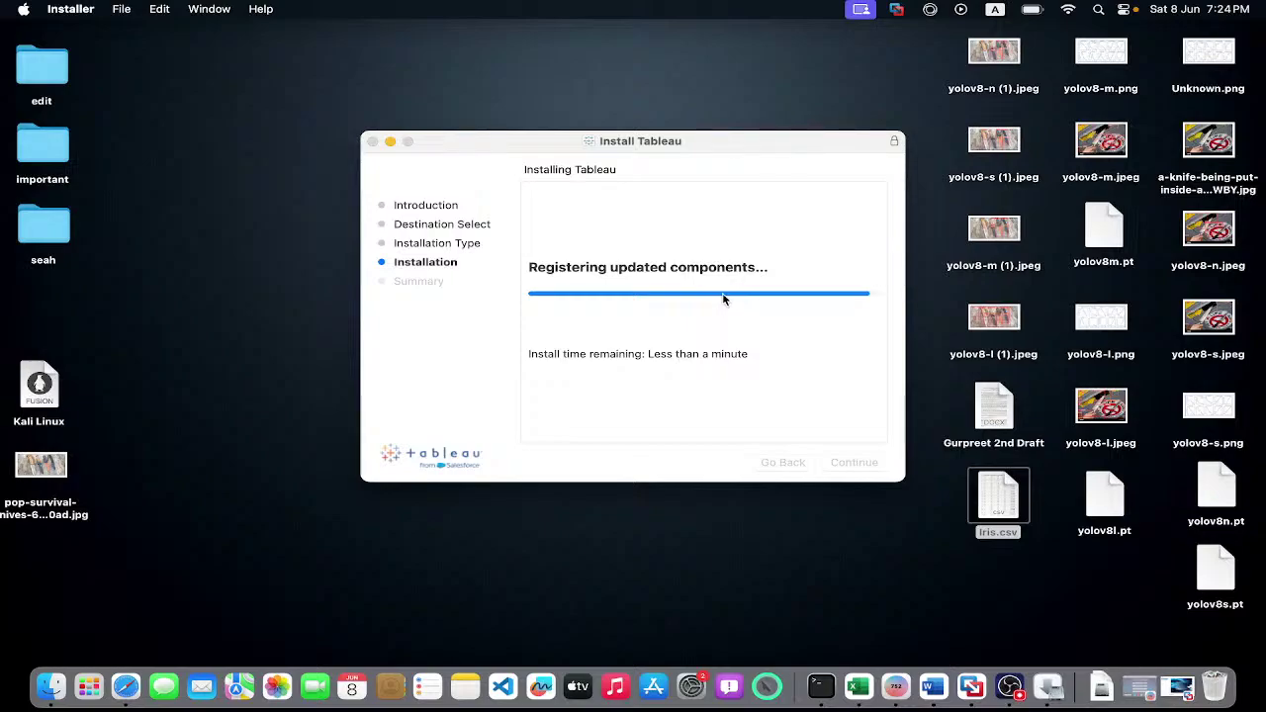
pyautogui.click(84, 681)
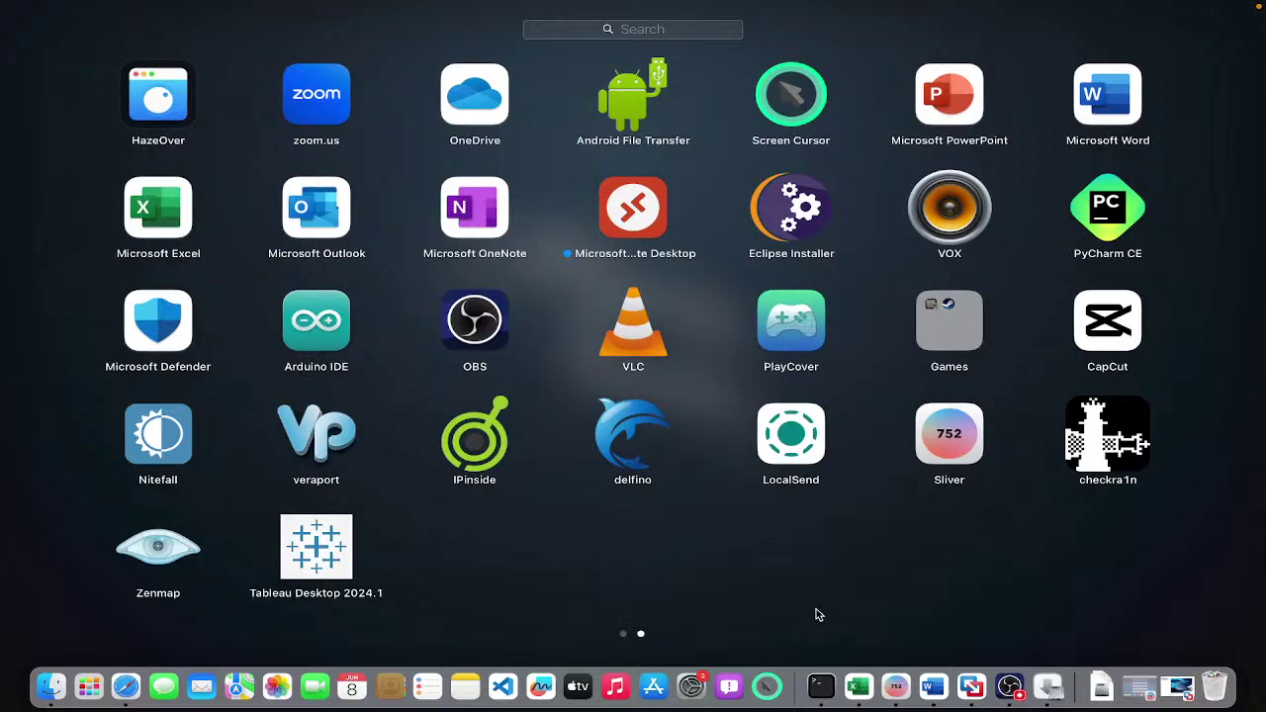
pyautogui.click(1048, 684)
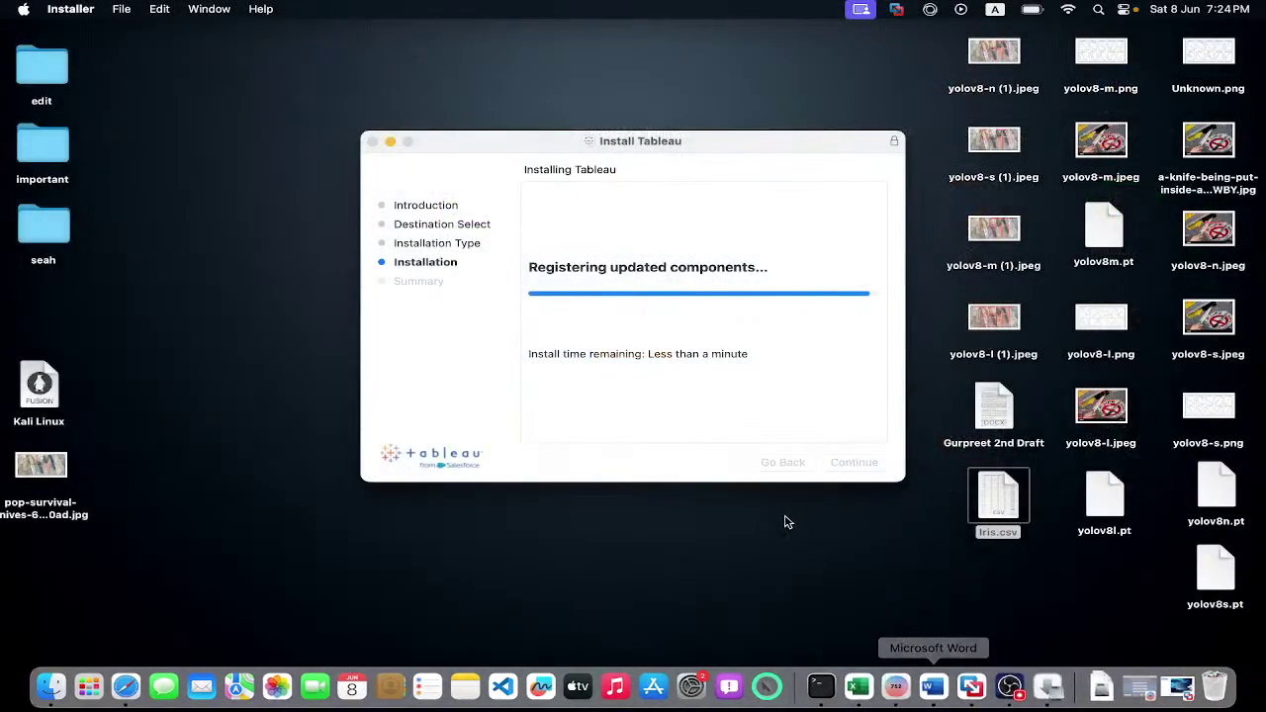
pyautogui.click(88, 684)
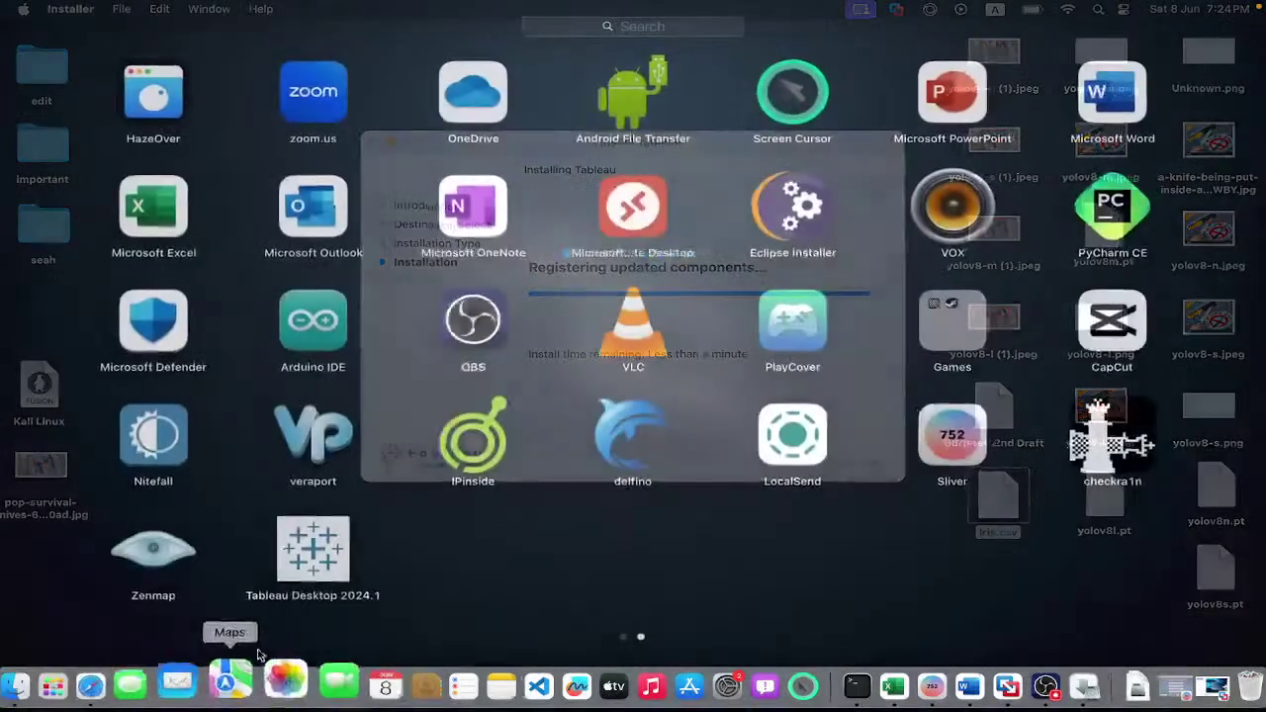
pyautogui.click(318, 559)
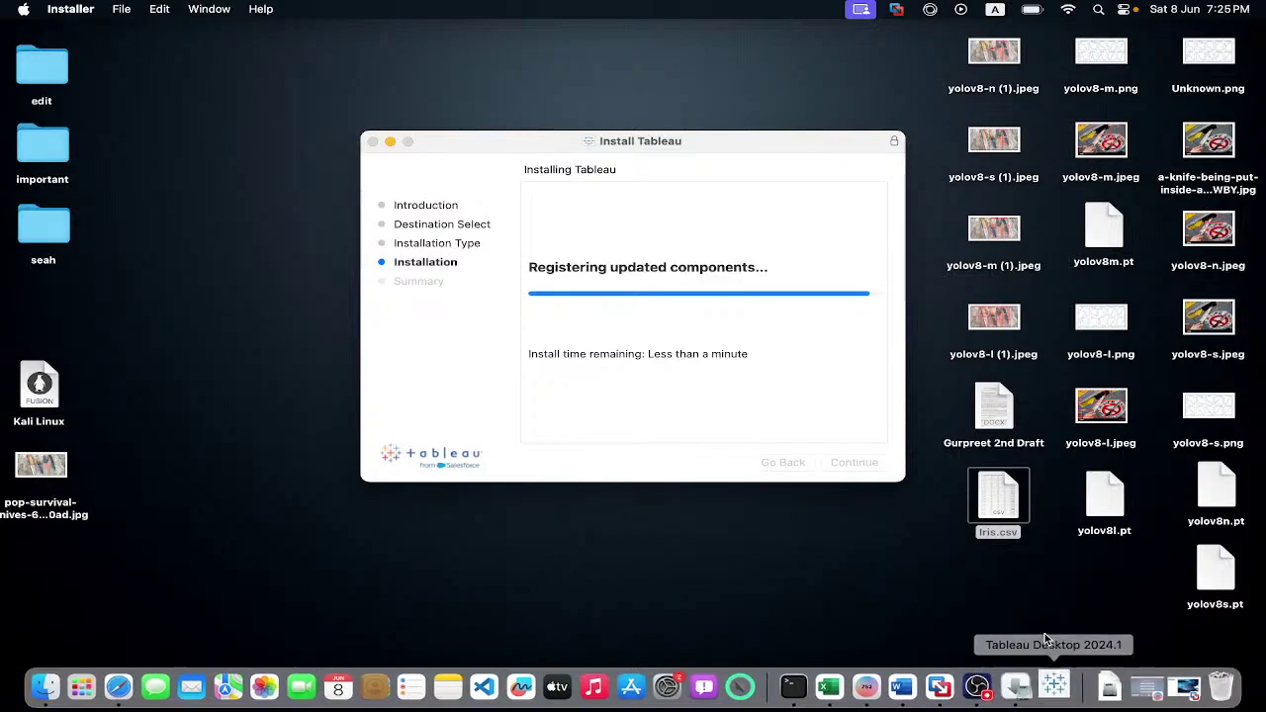
pyautogui.rightClick(1050, 676)
pyautogui.click(1054, 614)
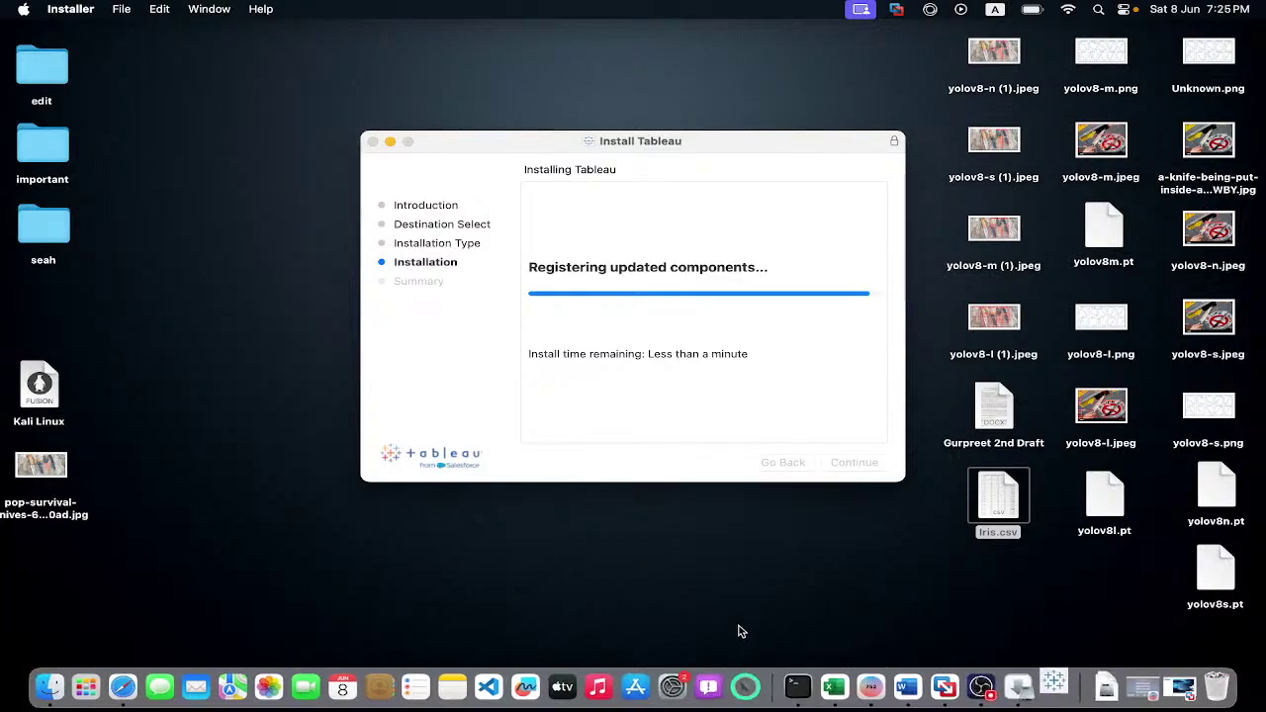
# Launch Tableau Desktop 2024.1 from the installed applications and minimize the Install Tableau window.
pyautogui.click(86, 661)
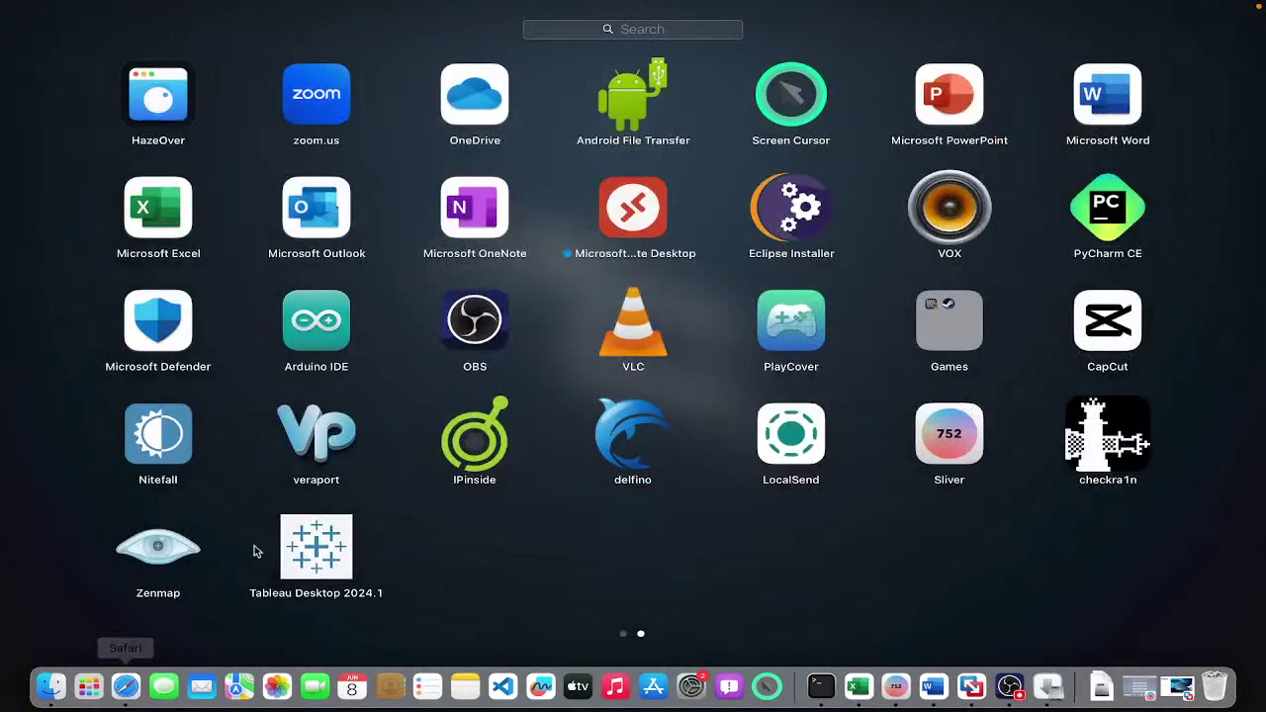
pyautogui.click(315, 542)
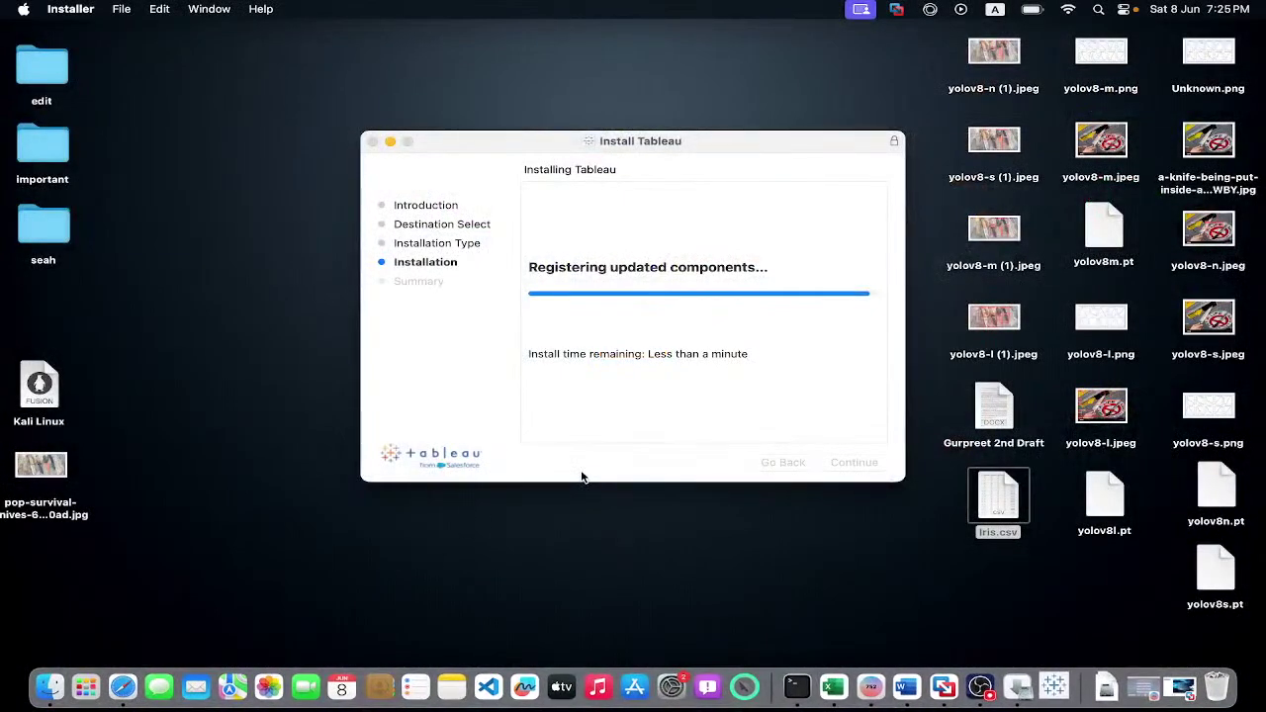
pyautogui.click(391, 141)
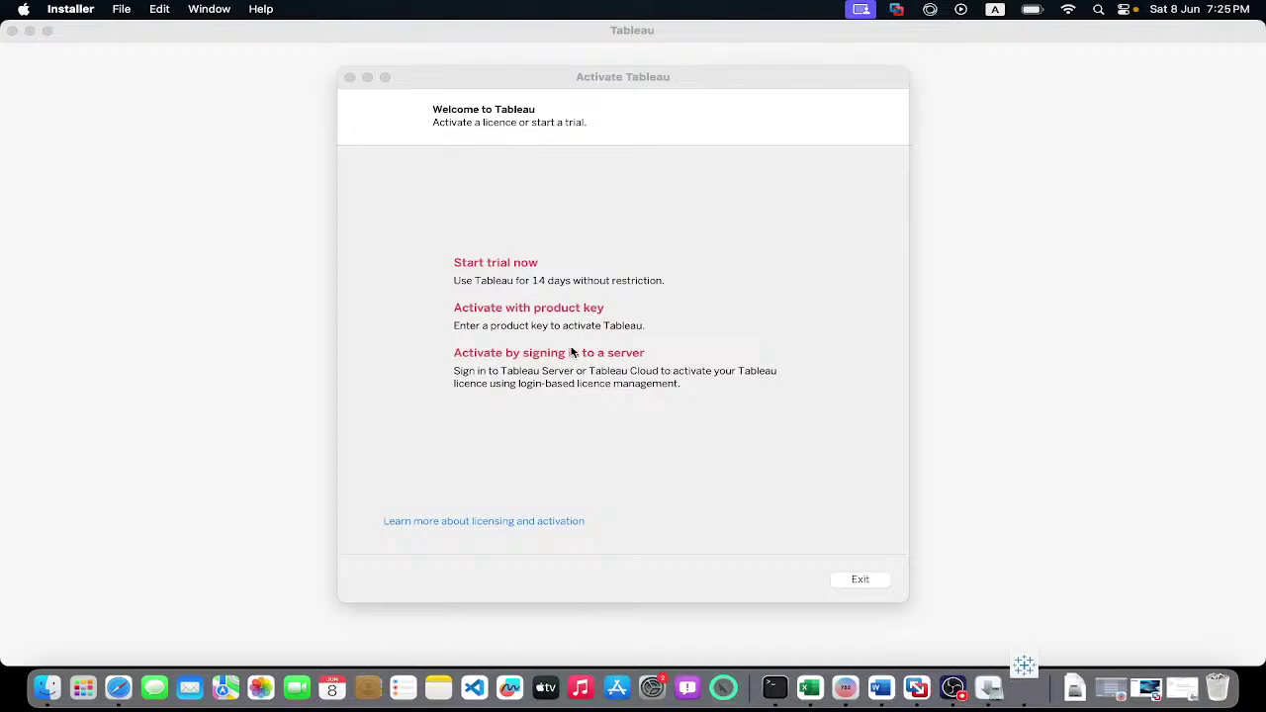
# Choose the 14-day trial in the Activate Tableau window to open the registration form.
pyautogui.click(500, 265)
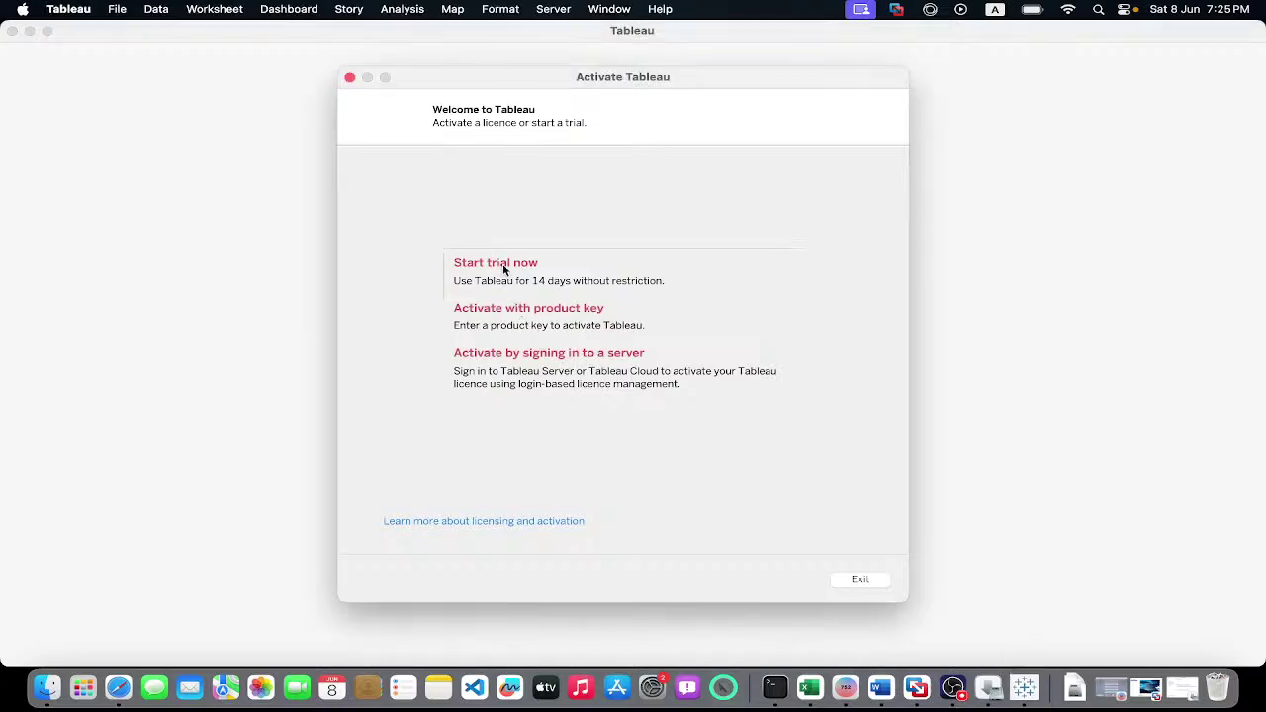
pyautogui.click(502, 263)
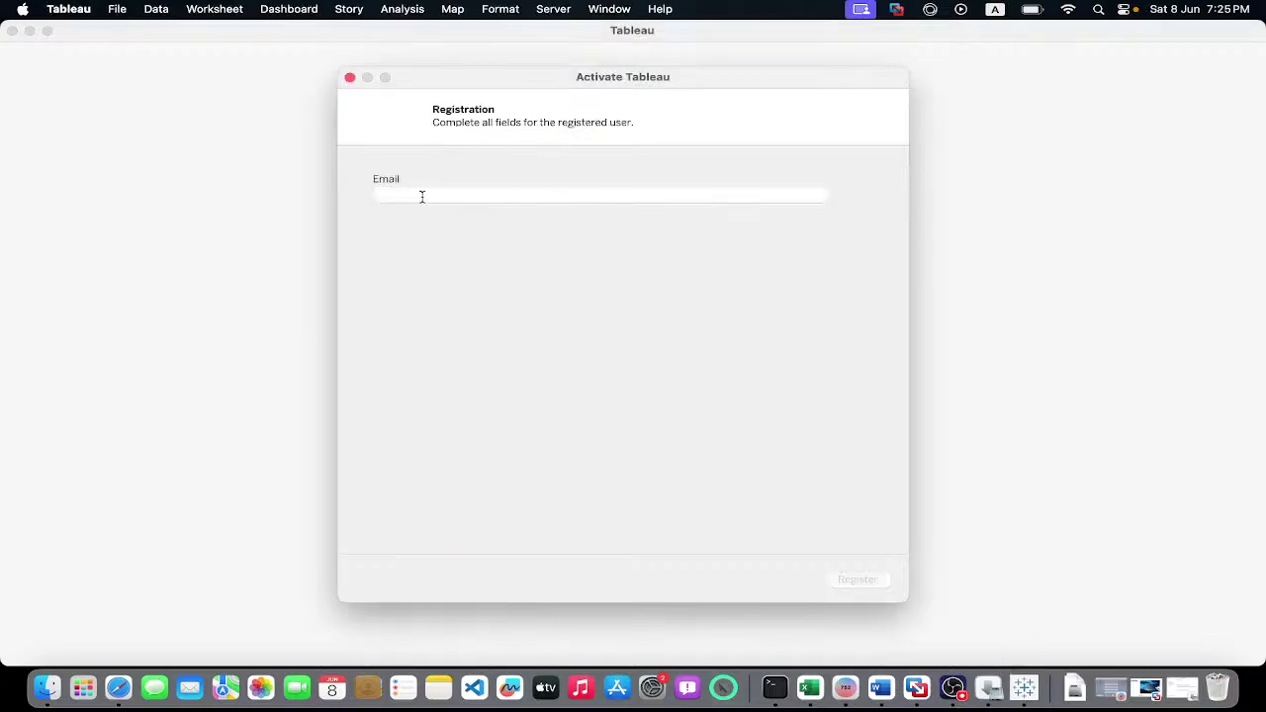
# Close the registration form without registering and relaunch Tableau Desktop 2024.1 in full screen.
pyautogui.click(435, 193)
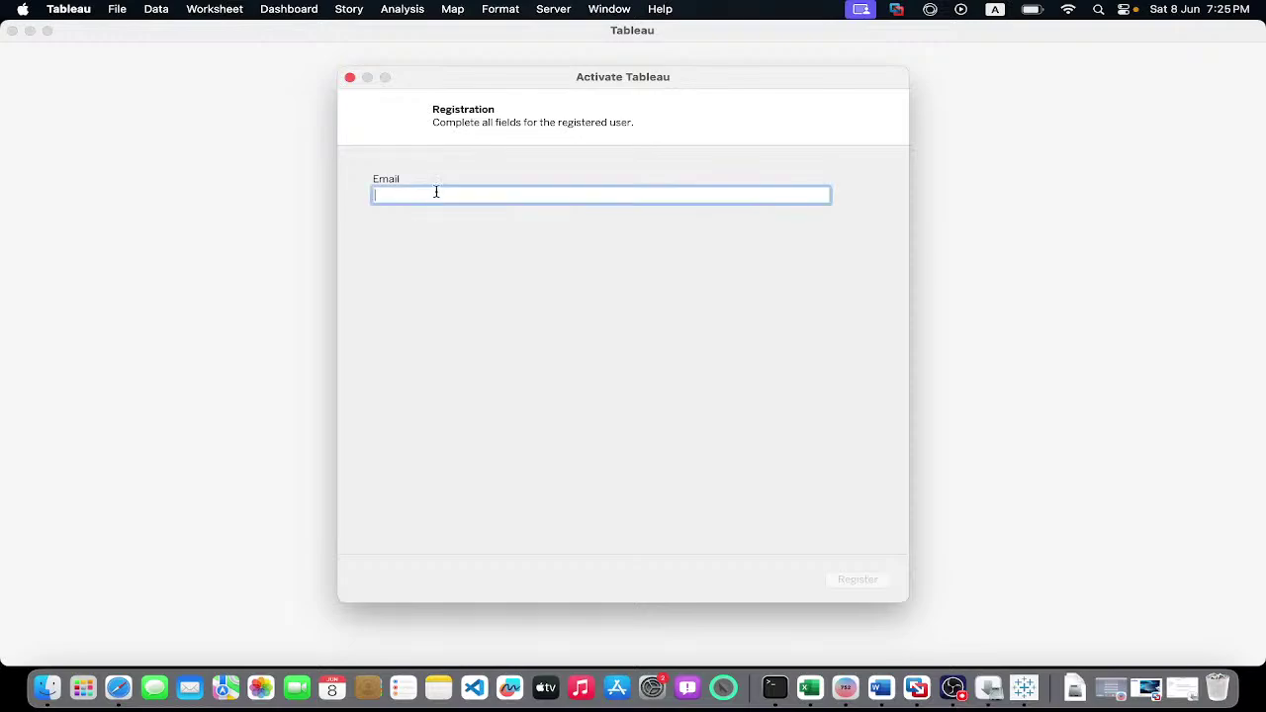
pyautogui.click(350, 78)
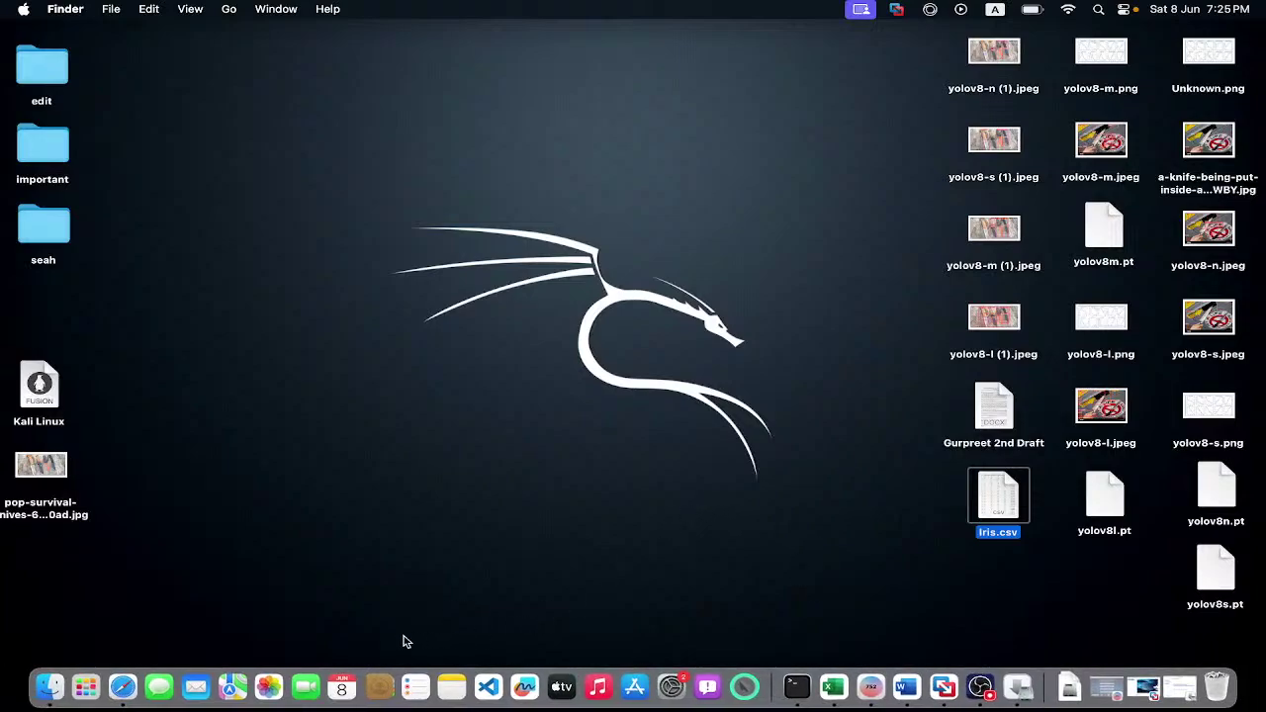
pyautogui.click(59, 681)
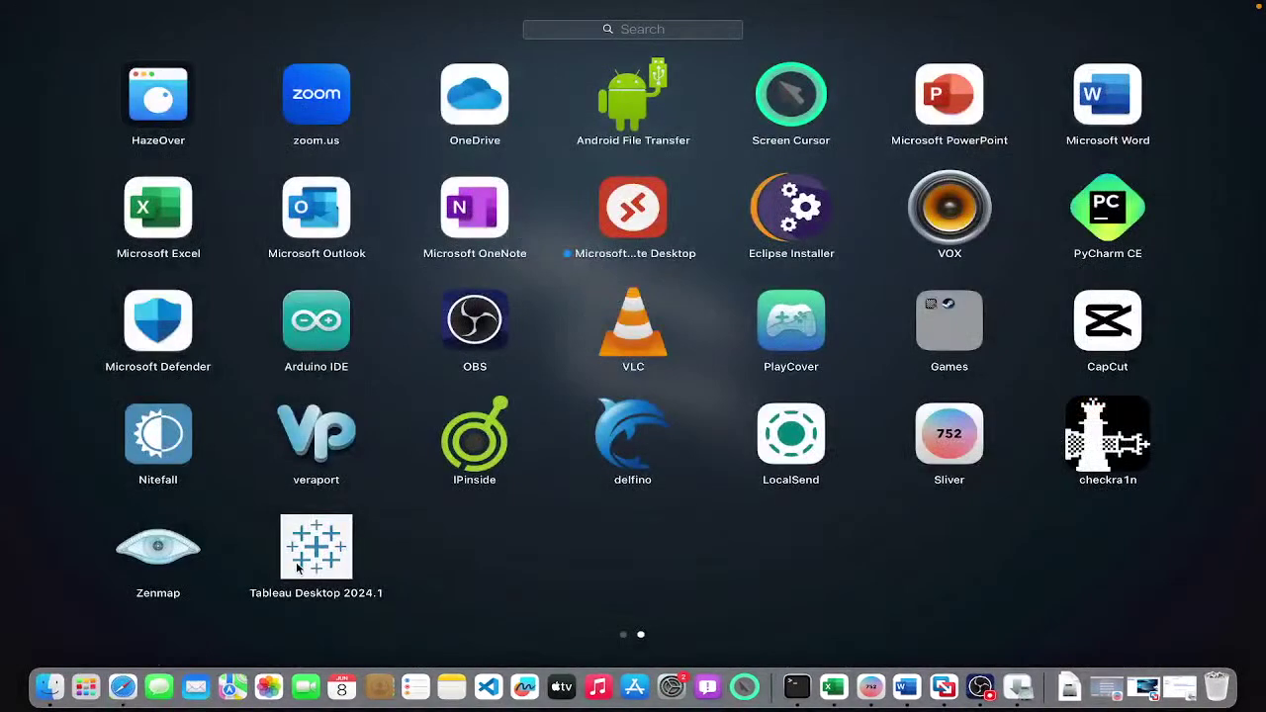
pyautogui.click(413, 518)
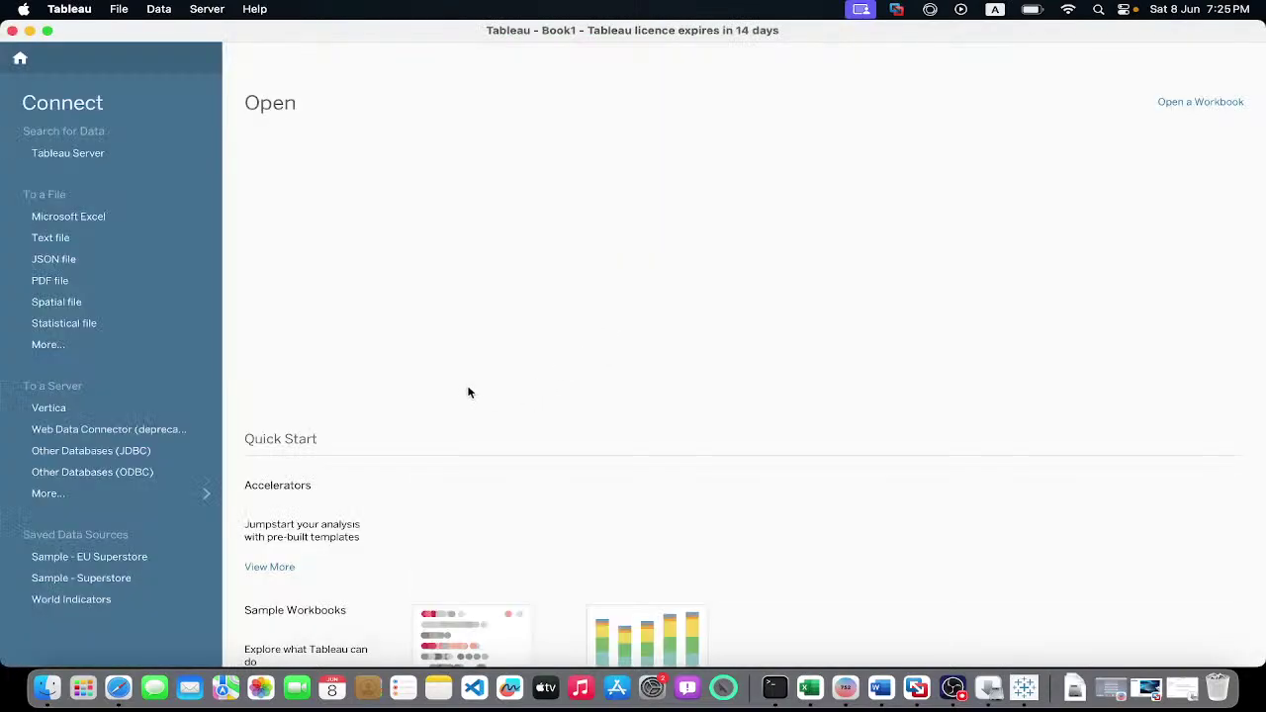
pyautogui.click(48, 31)
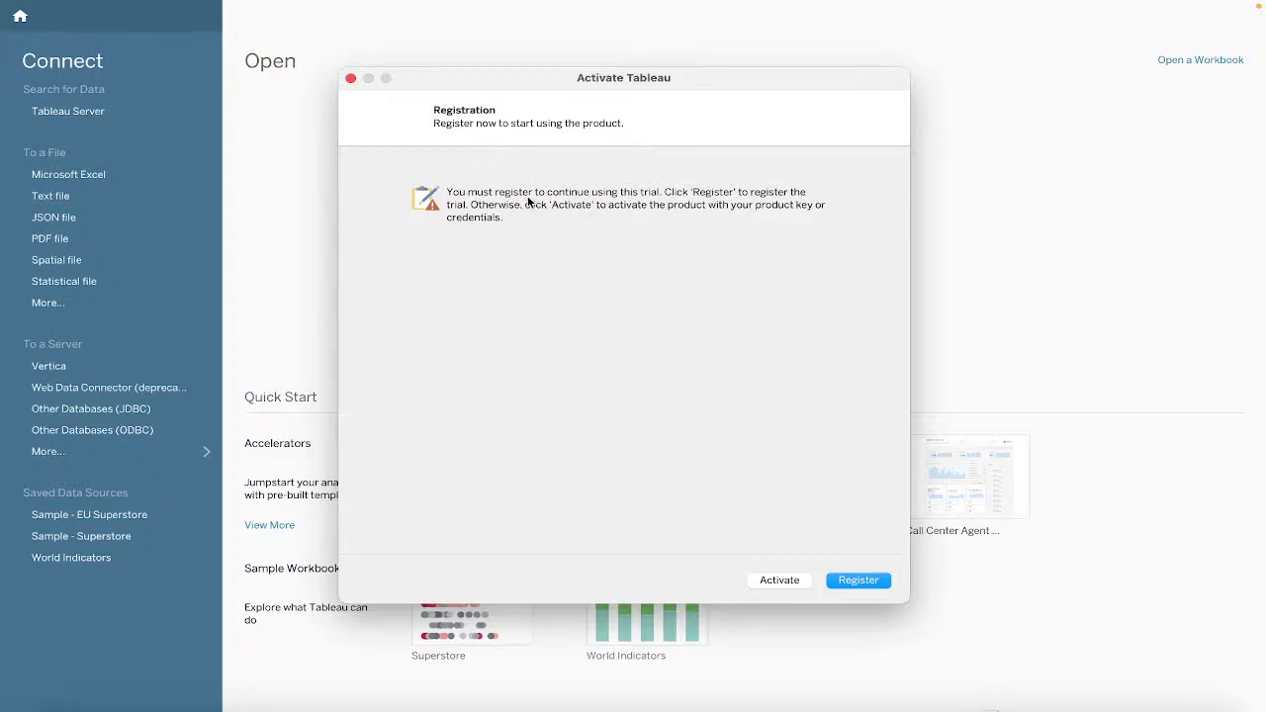
pyautogui.click(843, 581)
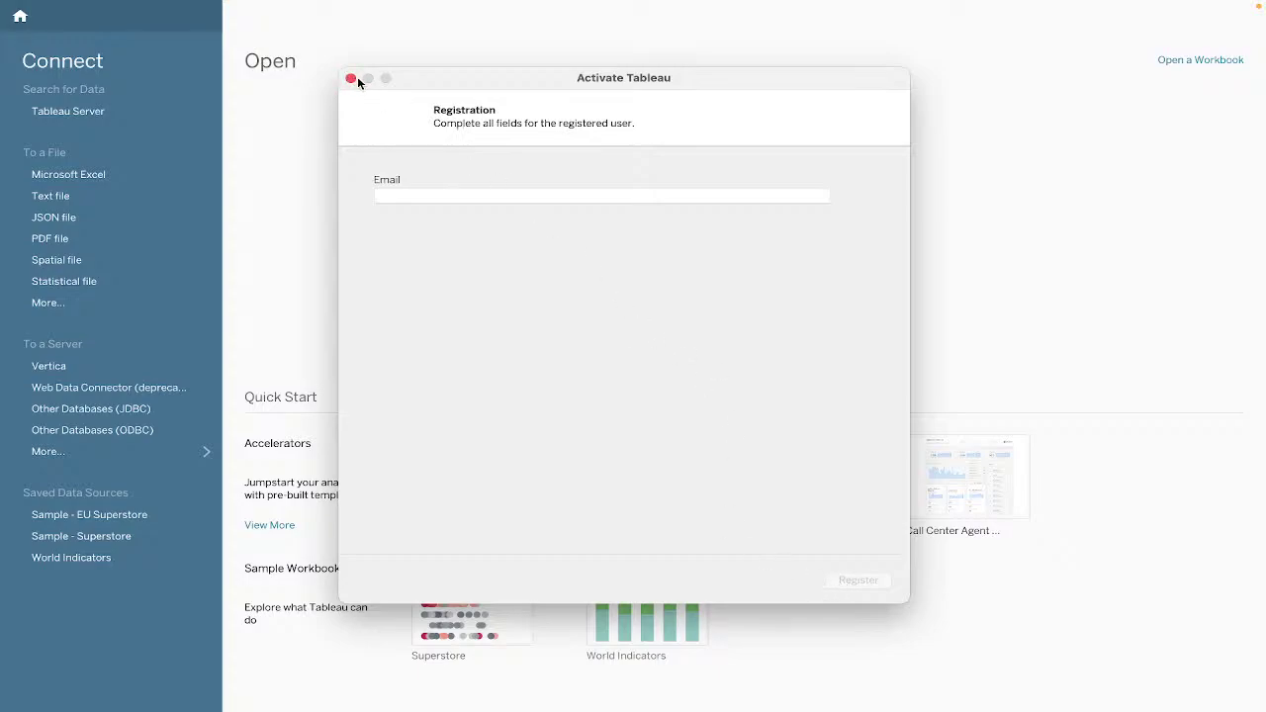
pyautogui.click(407, 190)
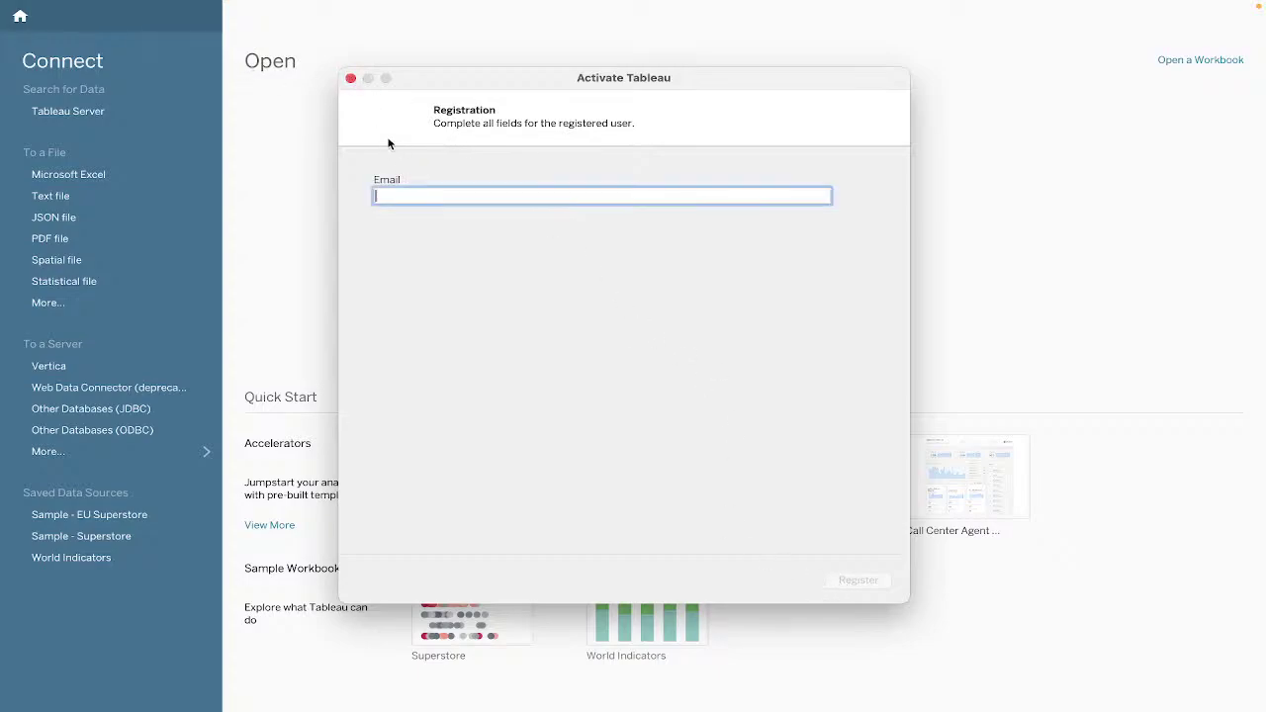
pyautogui.click(350, 78)
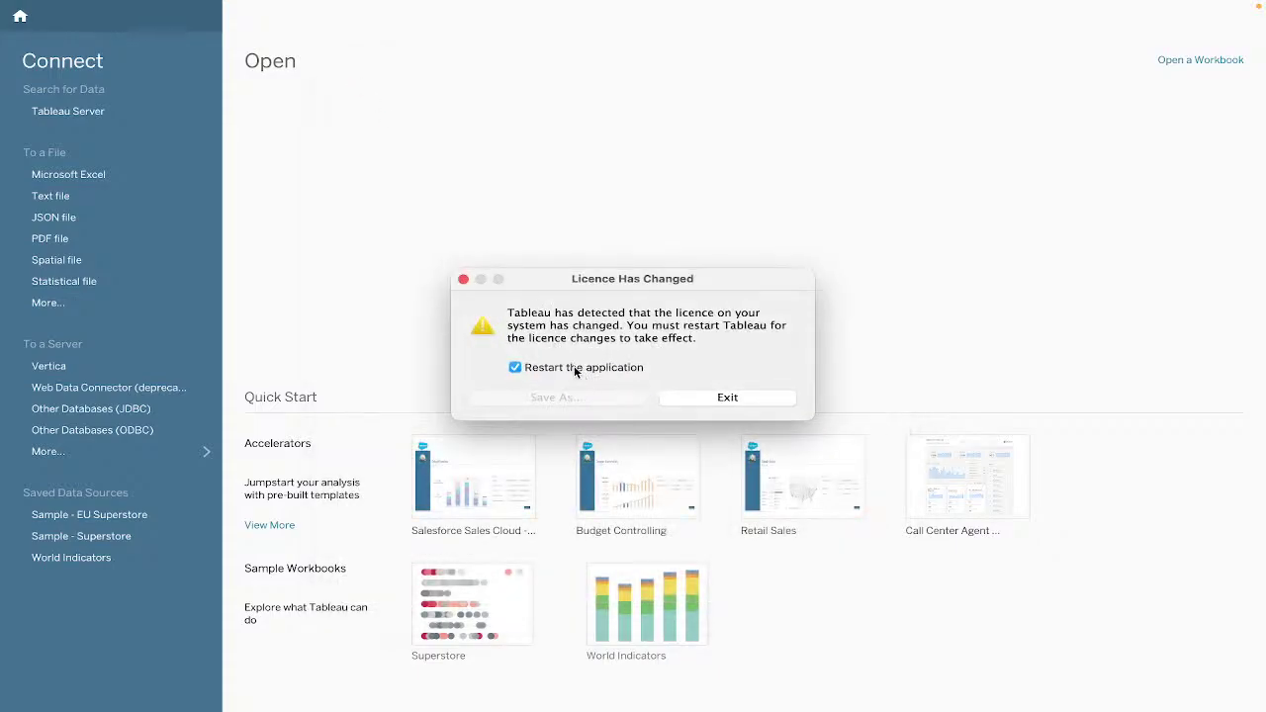
pyautogui.click(689, 400)
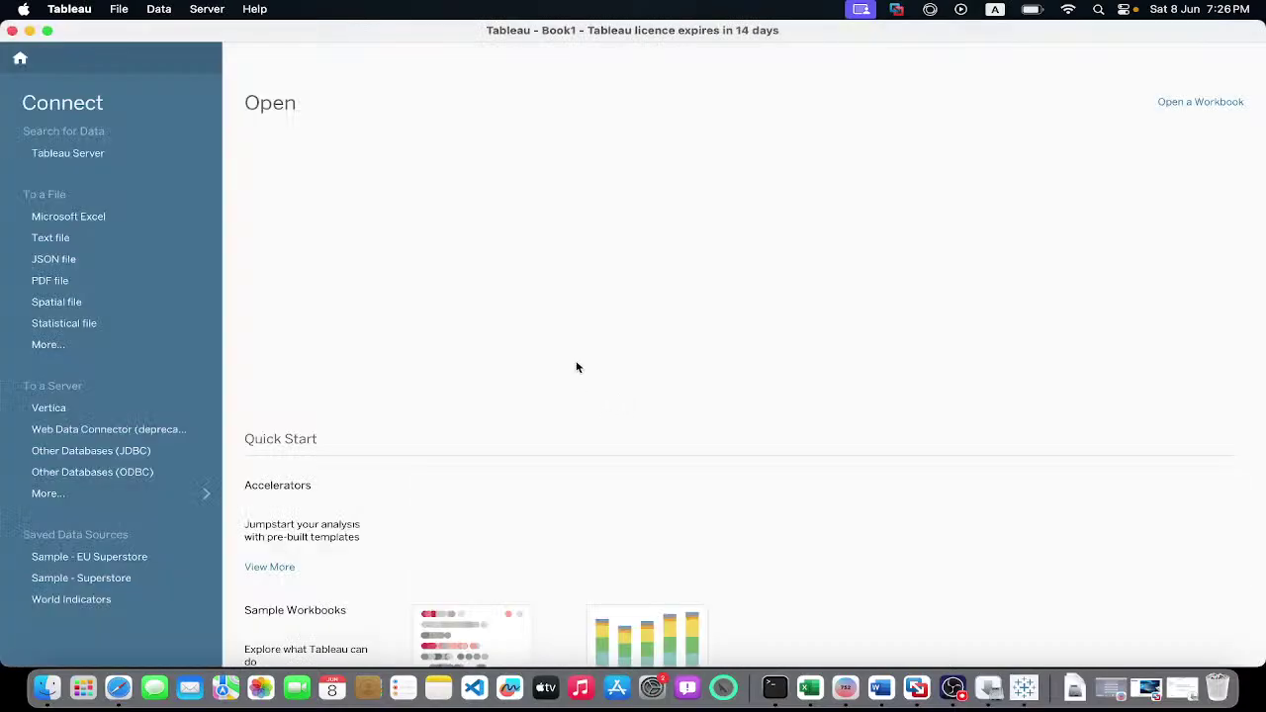
# Show Tableau full screen and activate the product instead of registering the trial, continuing to the start page.
pyautogui.click(46, 30)
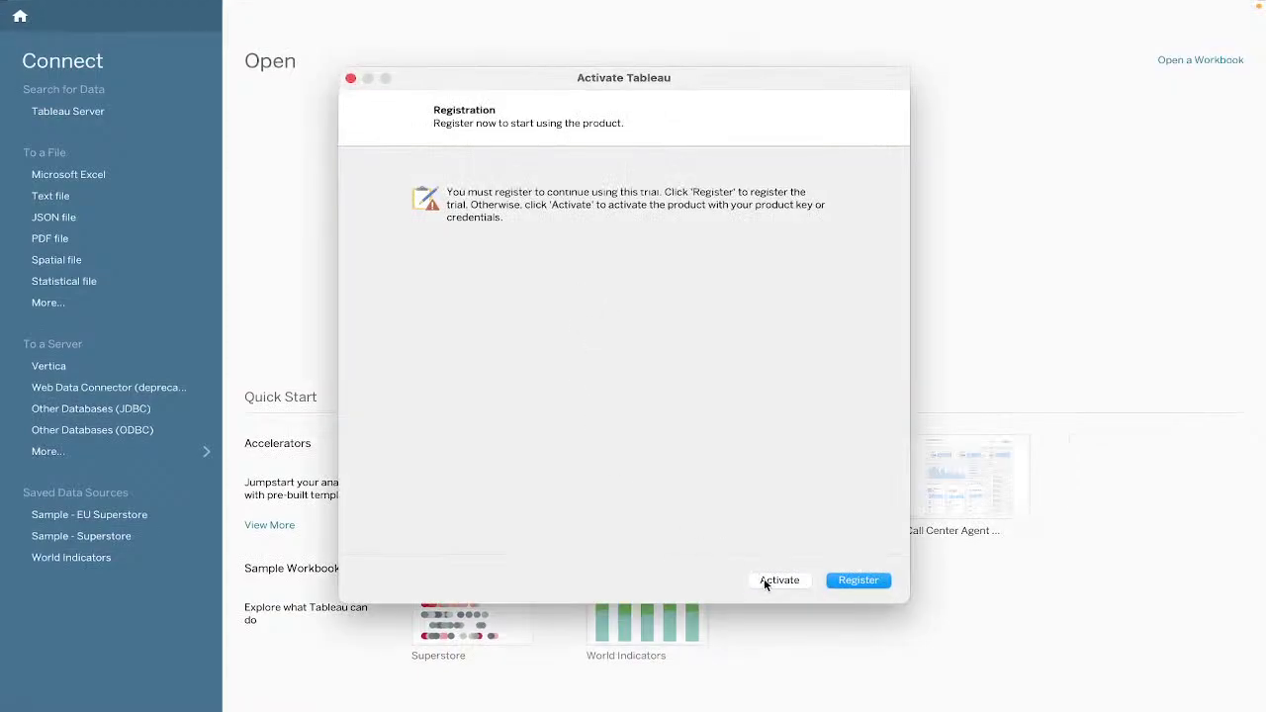
pyautogui.click(770, 581)
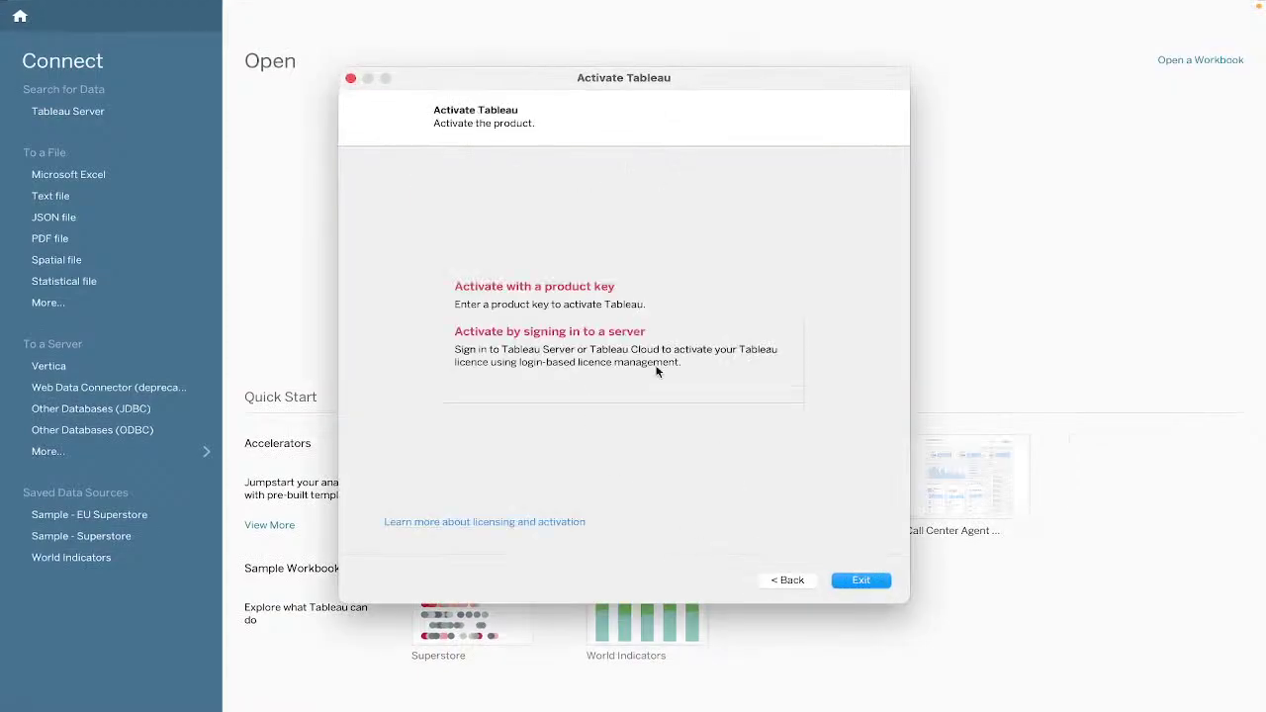
pyautogui.click(597, 313)
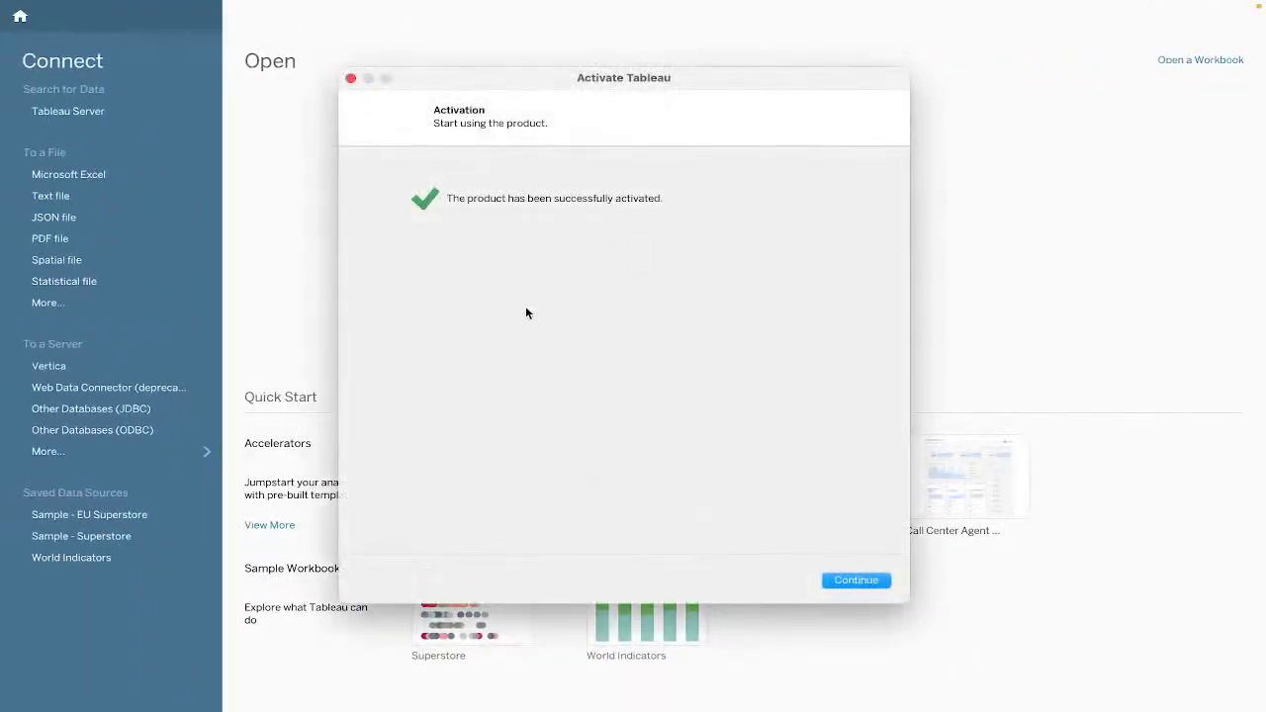
pyautogui.click(833, 581)
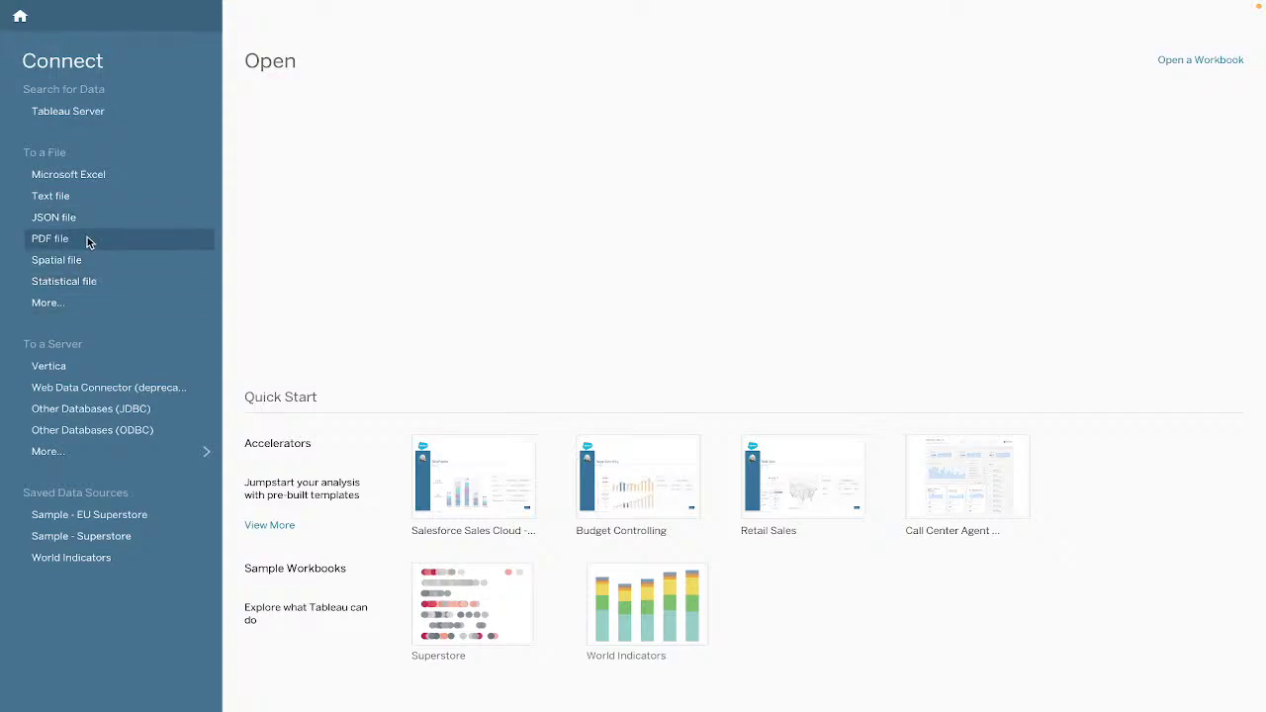
pyautogui.click(88, 302)
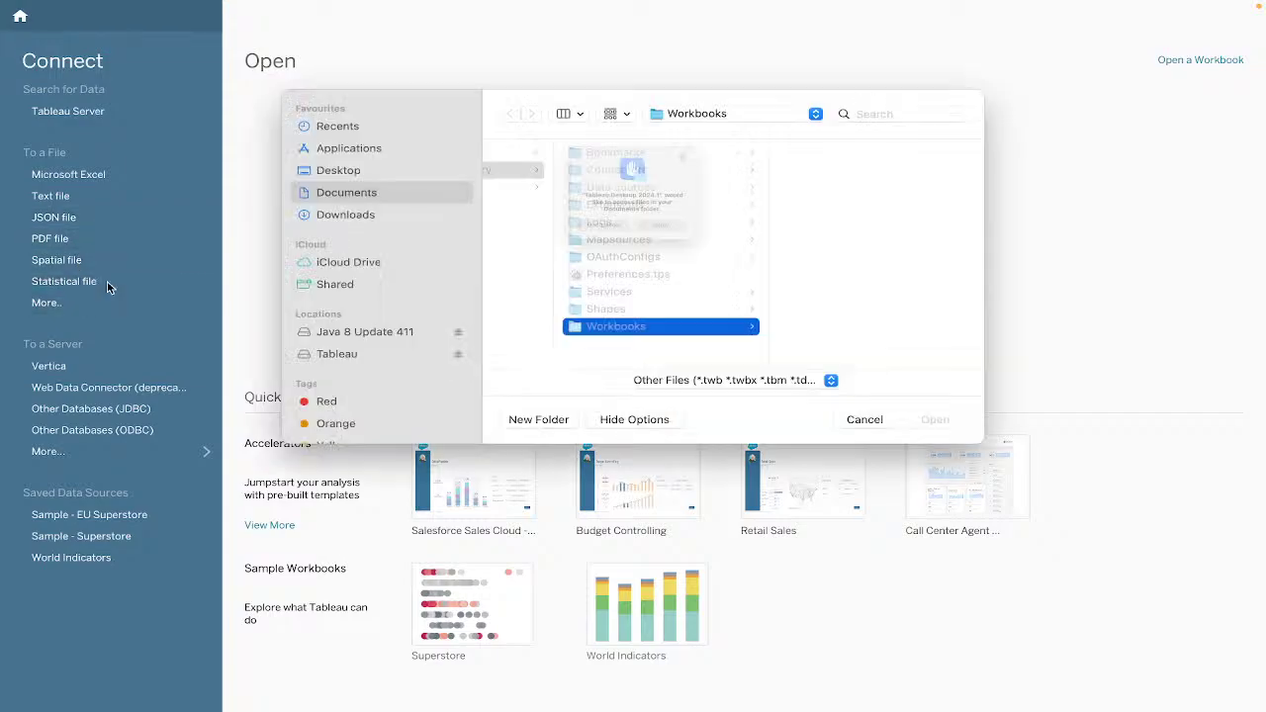
pyautogui.click(678, 250)
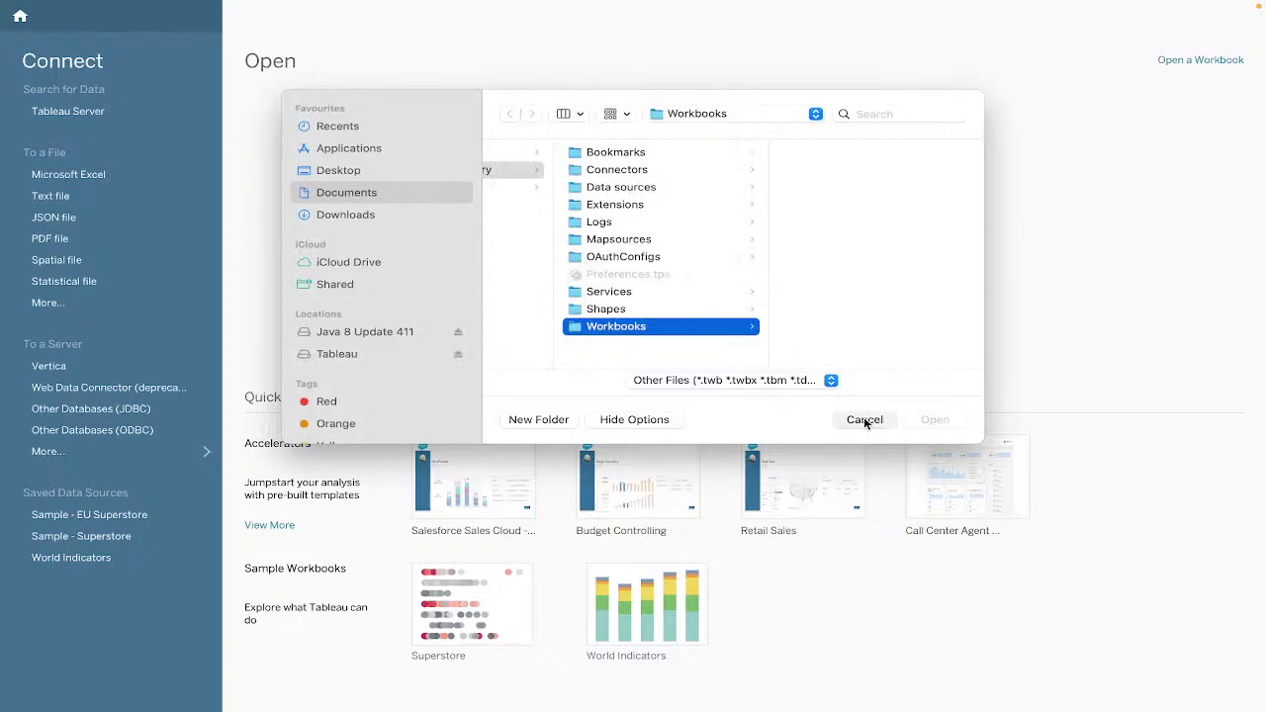
pyautogui.click(864, 420)
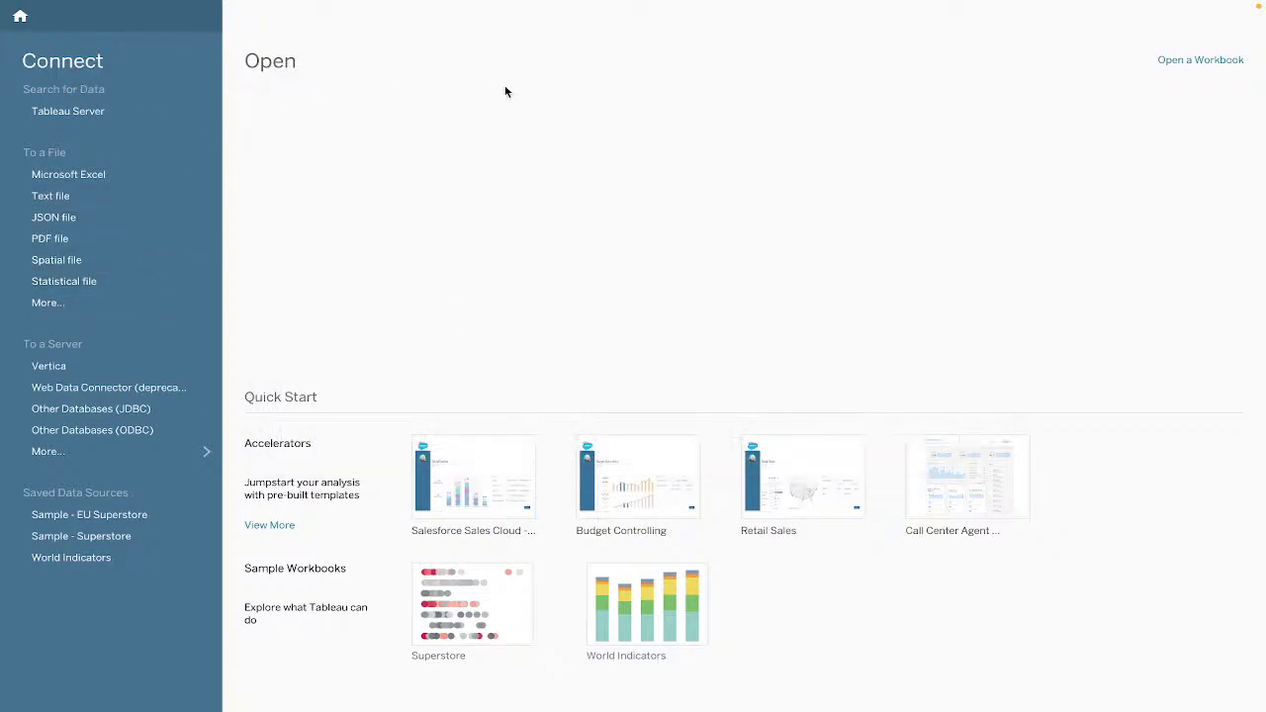
# Load Iris.csv from the Desktop folder as the data source, allowing folder access, and go to Sheet 1.
pyautogui.click(1192, 67)
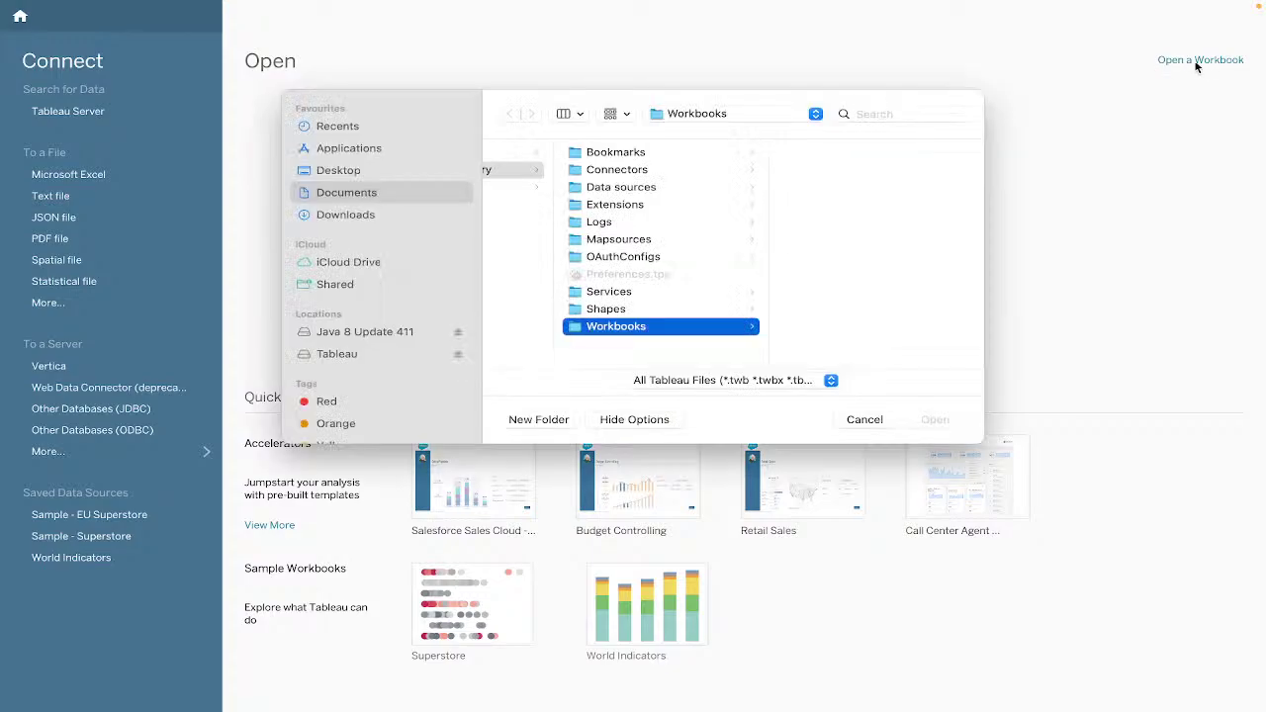
pyautogui.click(392, 172)
pyautogui.click(682, 253)
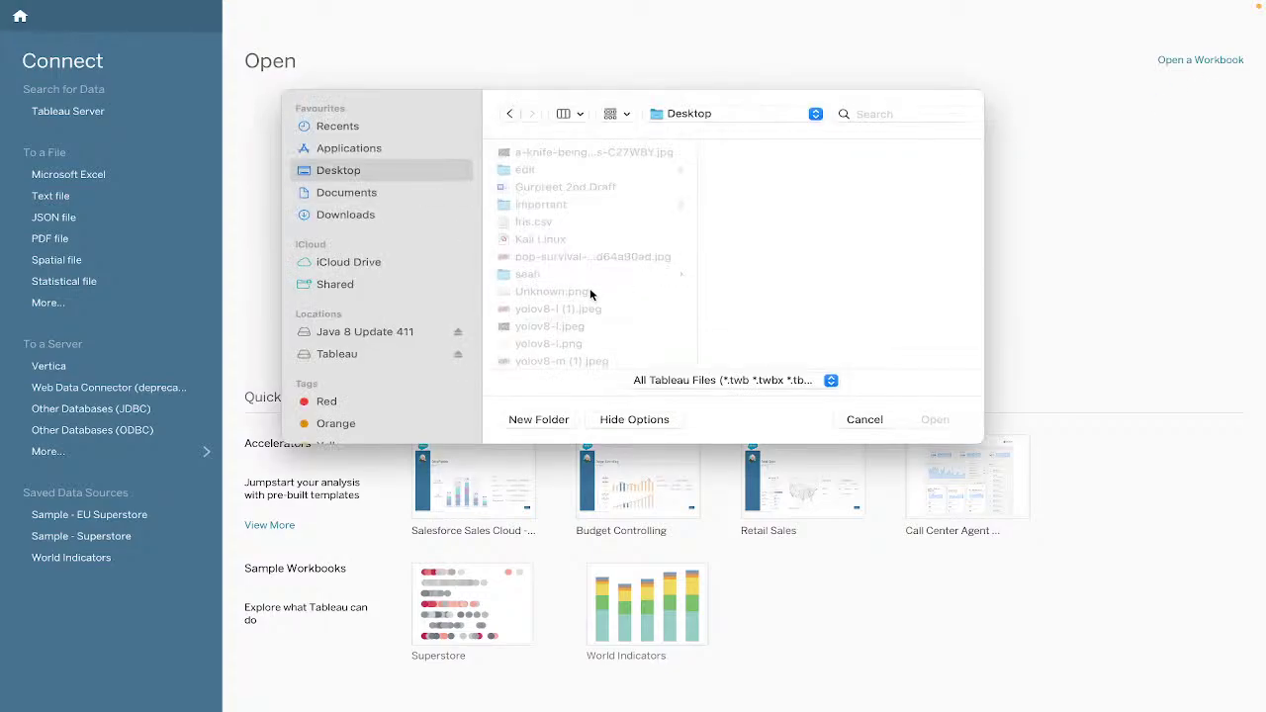
pyautogui.doubleClick(558, 223)
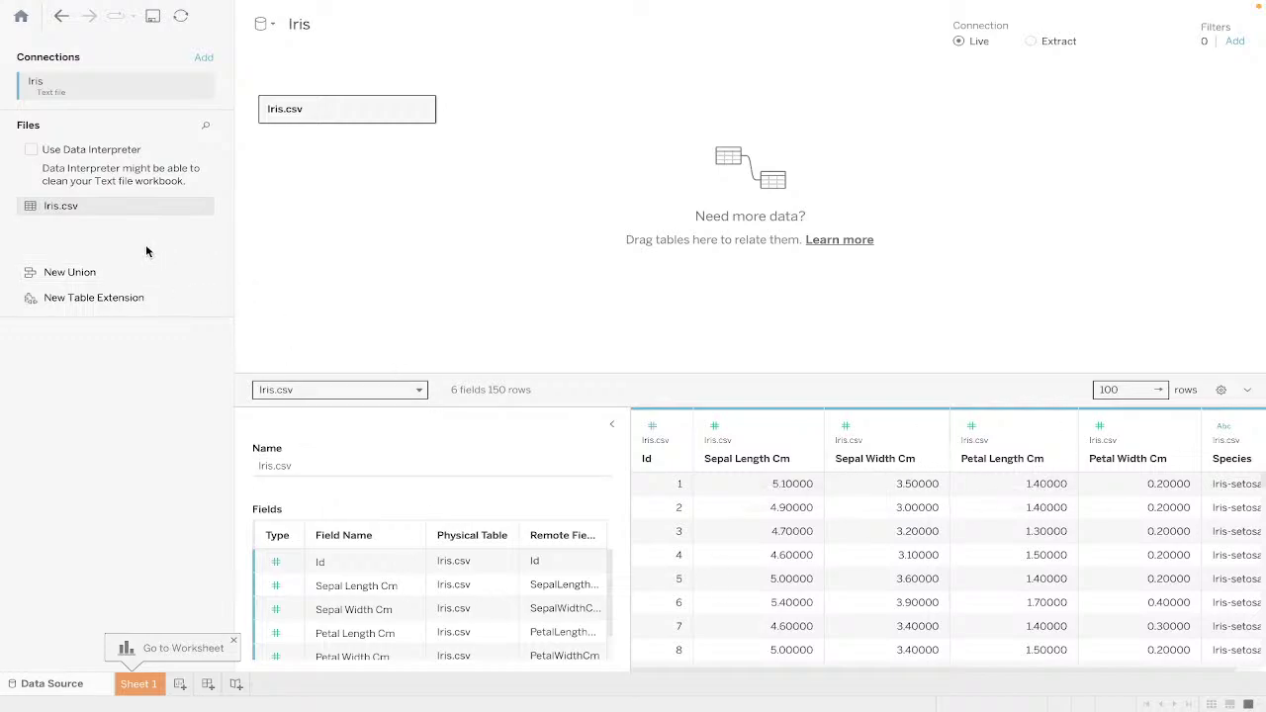
pyautogui.click(151, 691)
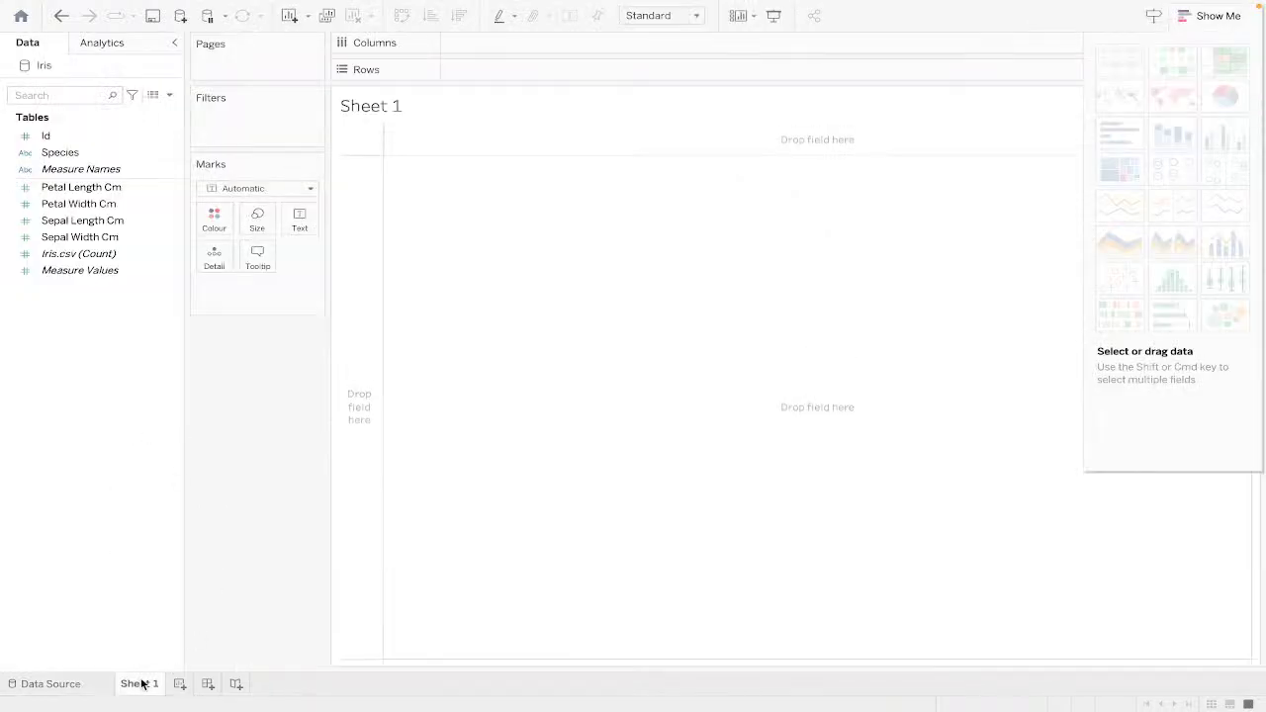
# Look over the available Iris fields, including Id, Measure Names and the petal and sepal length and width measures.
pyautogui.click(59, 135)
pyautogui.click(94, 222)
pyautogui.click(107, 205)
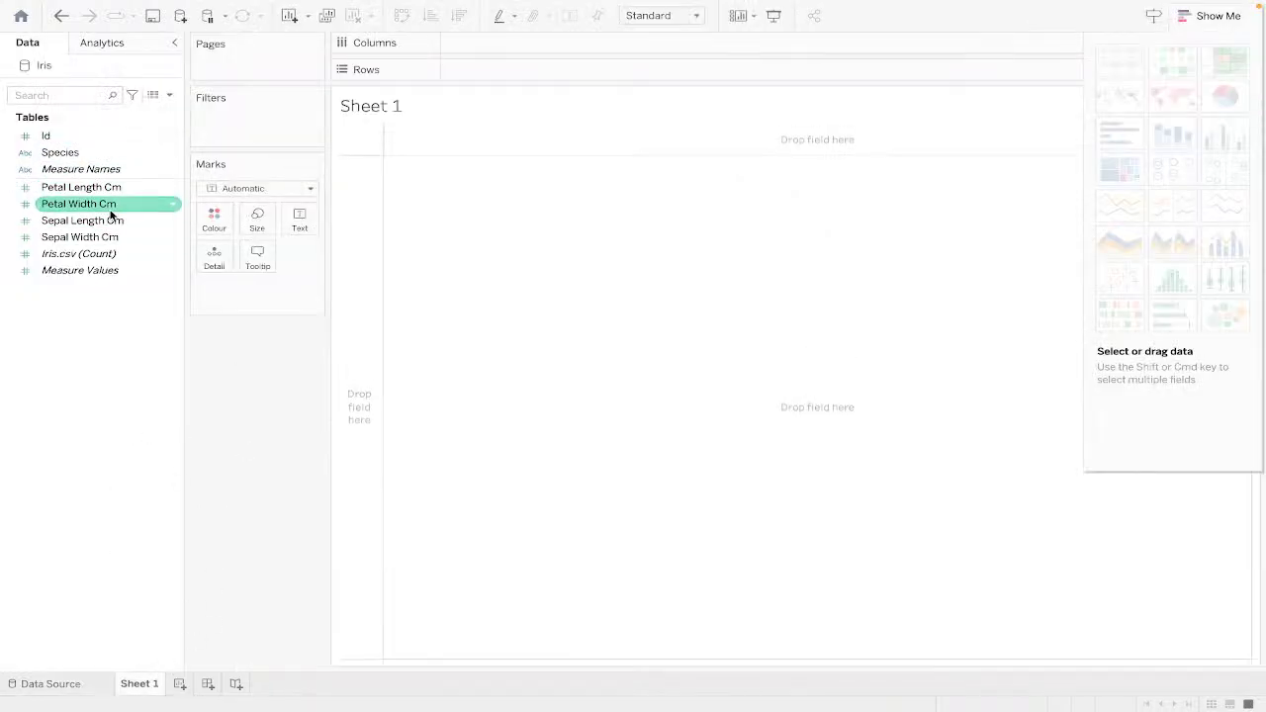
pyautogui.click(105, 170)
pyautogui.click(93, 187)
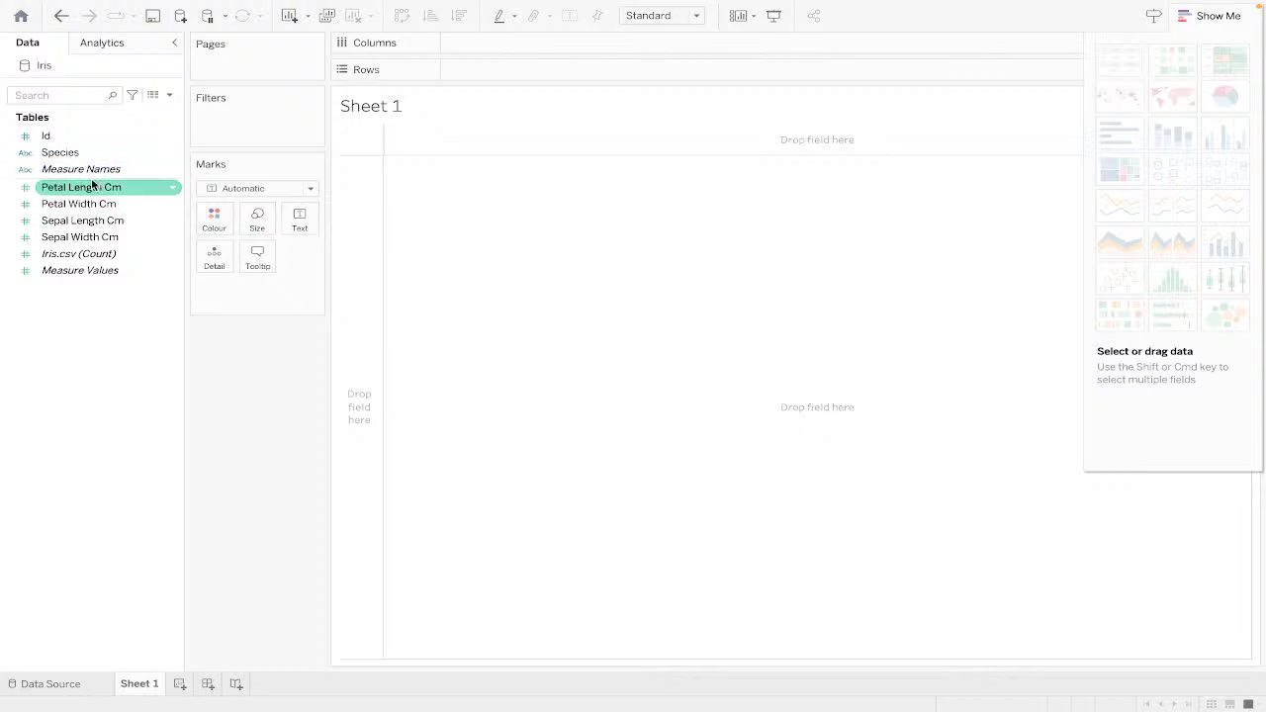
pyautogui.click(103, 204)
pyautogui.click(95, 221)
pyautogui.click(94, 238)
pyautogui.click(113, 520)
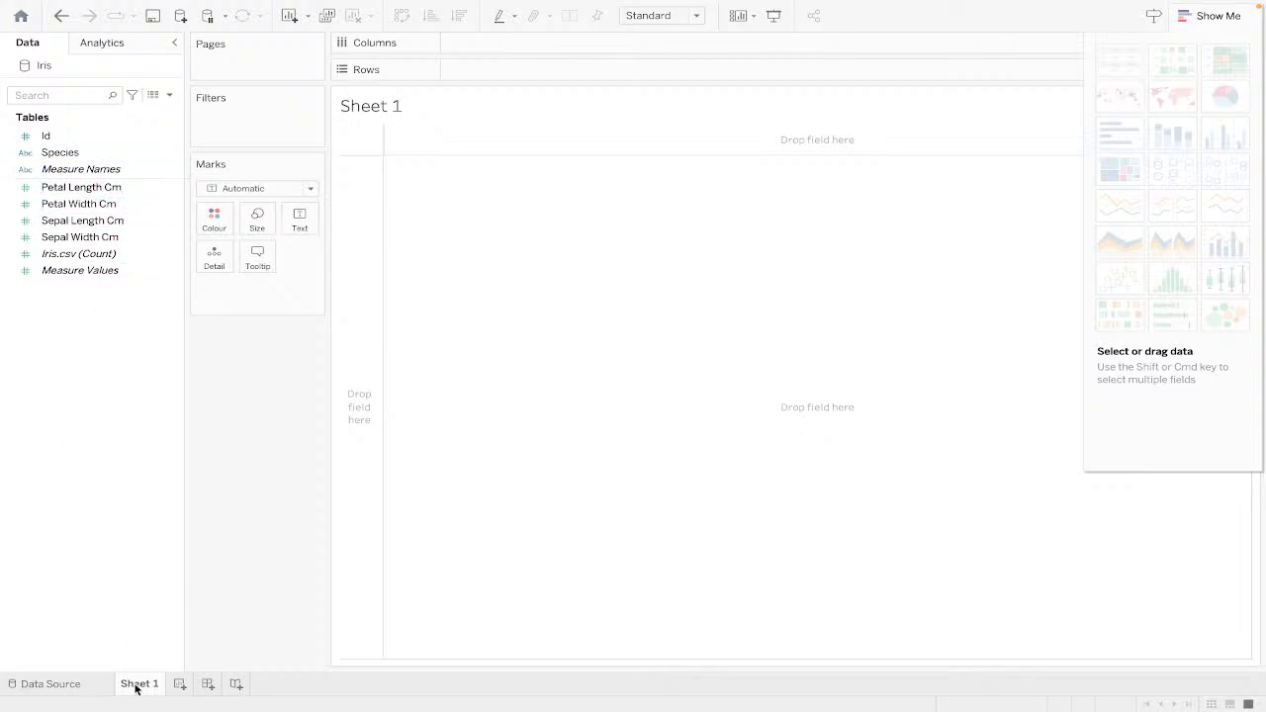
pyautogui.click(87, 194)
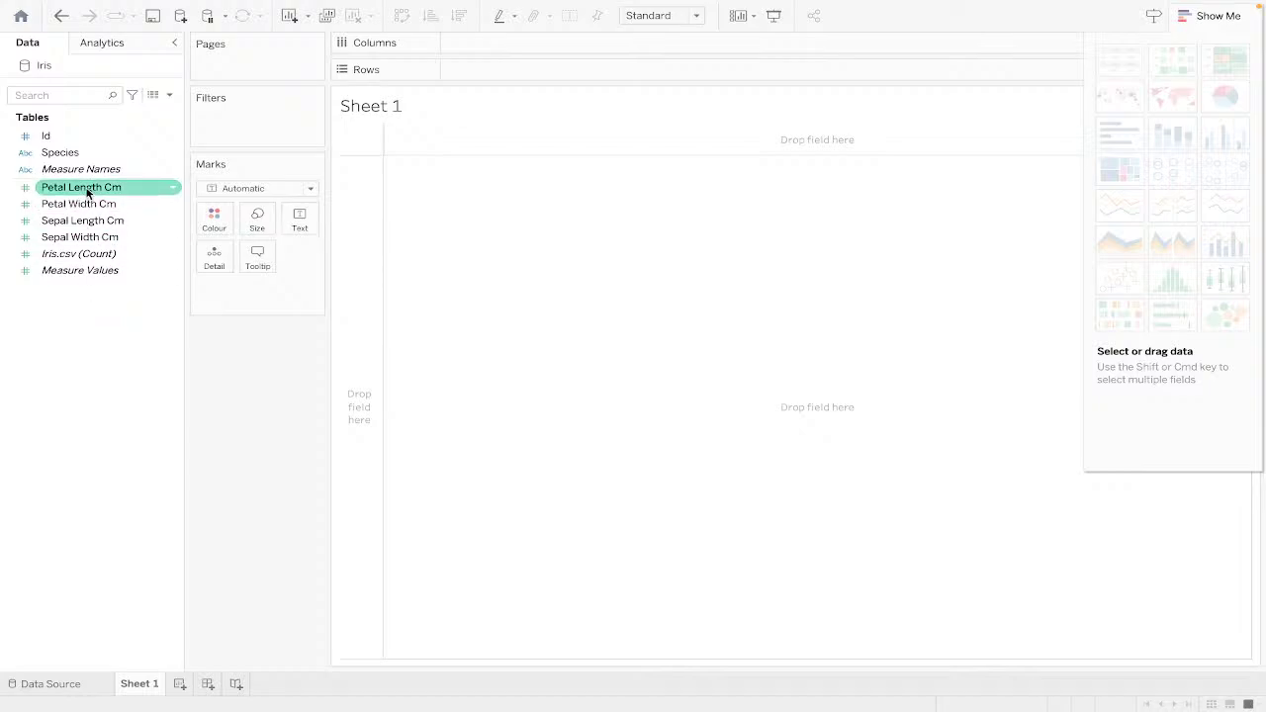
pyautogui.click(87, 204)
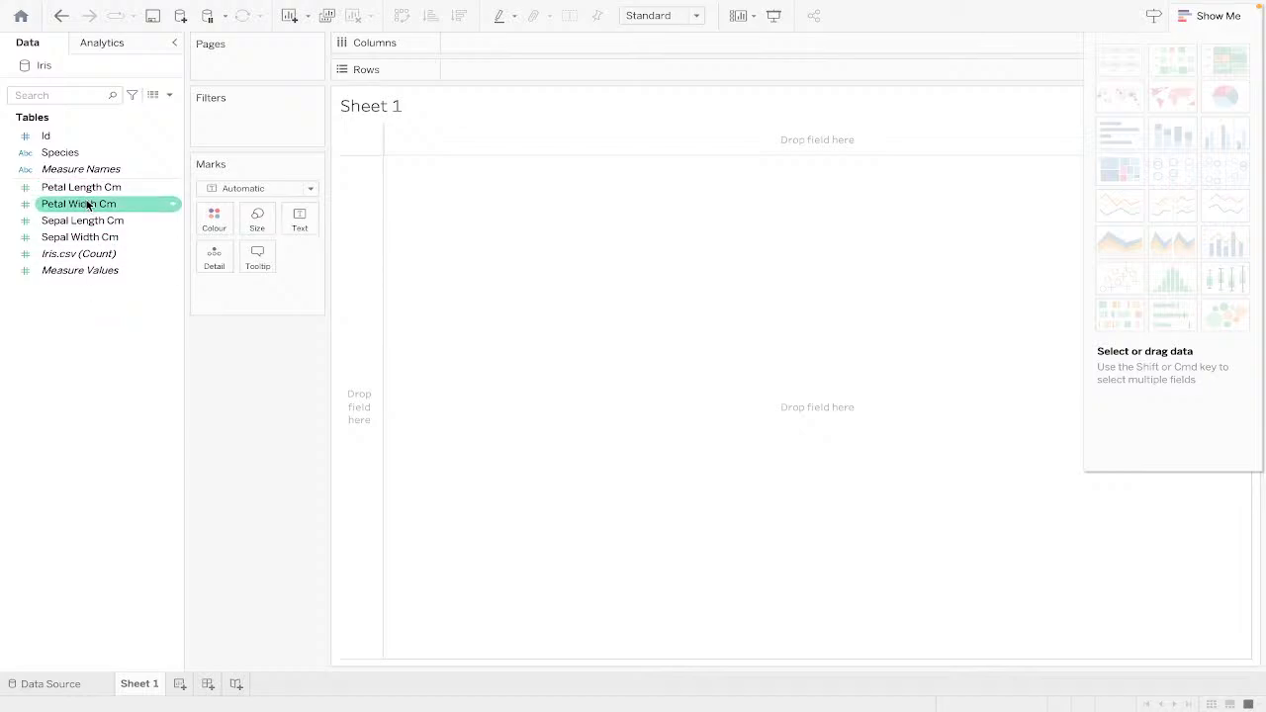
pyautogui.click(87, 186)
pyautogui.click(87, 171)
# Try plotting Petal Length Cm in Columns against Petal Width Cm in Rows, inspect the mark, and remove both fields.
pyautogui.moveTo(87, 187); pyautogui.dragTo(499, 44)
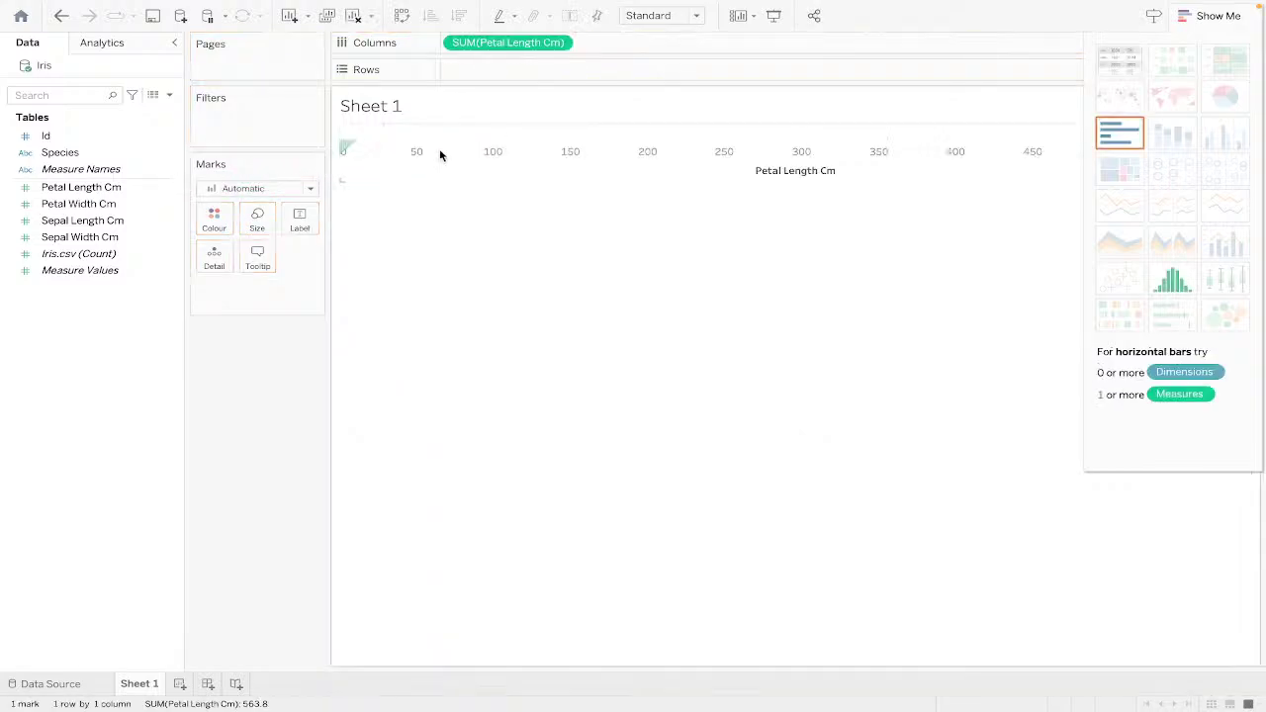
pyautogui.click(161, 203)
pyautogui.moveTo(114, 207); pyautogui.dragTo(528, 73)
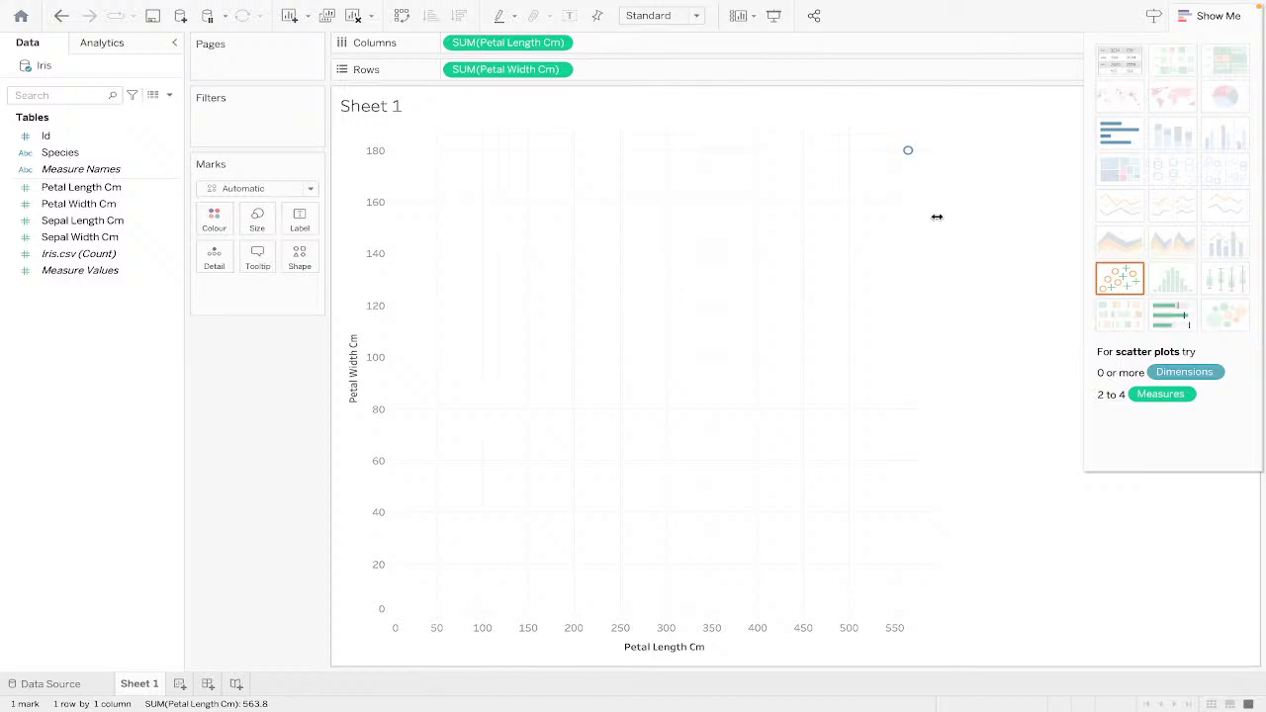
pyautogui.moveTo(908, 150)
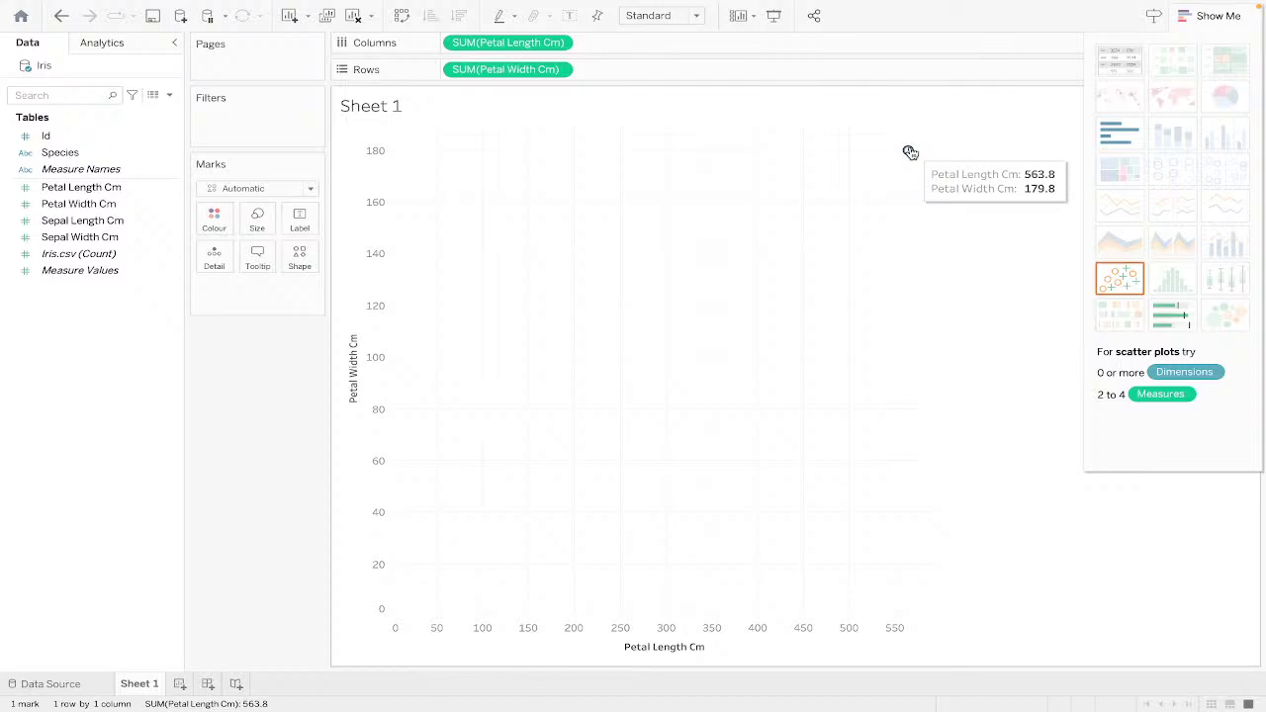
pyautogui.moveTo(505, 72); pyautogui.dragTo(244, 122)
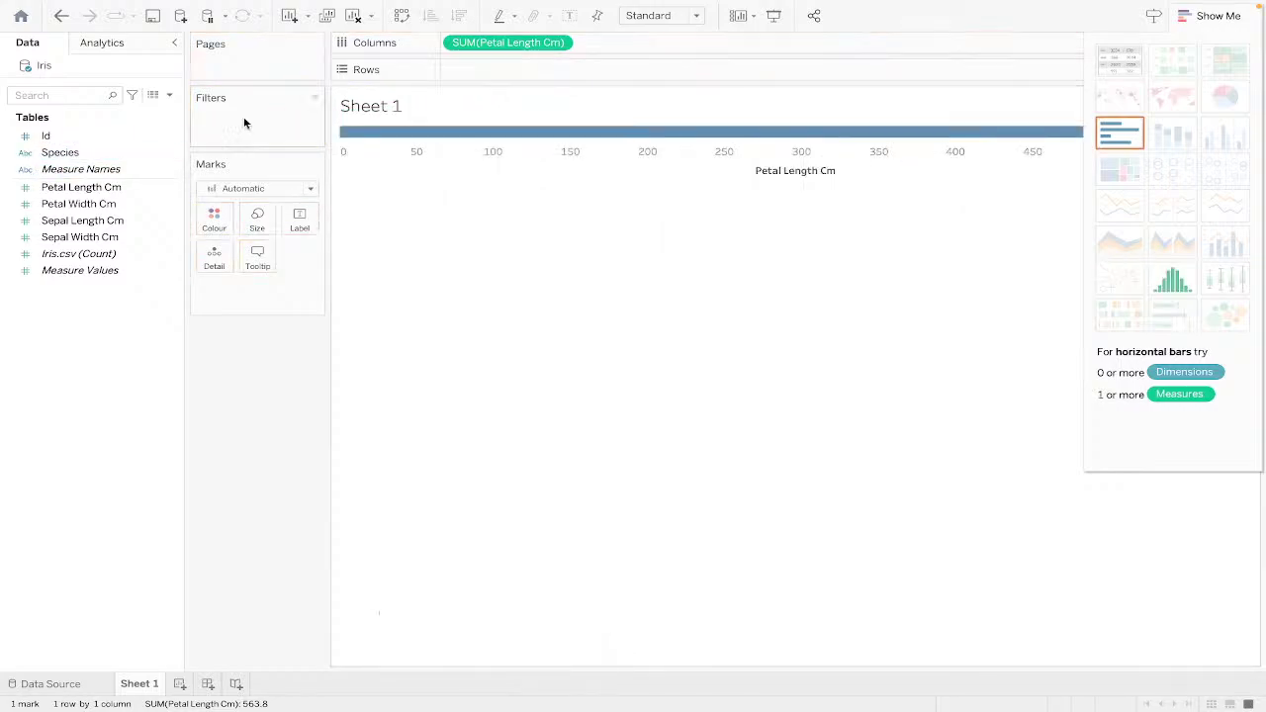
pyautogui.moveTo(477, 44); pyautogui.dragTo(112, 211)
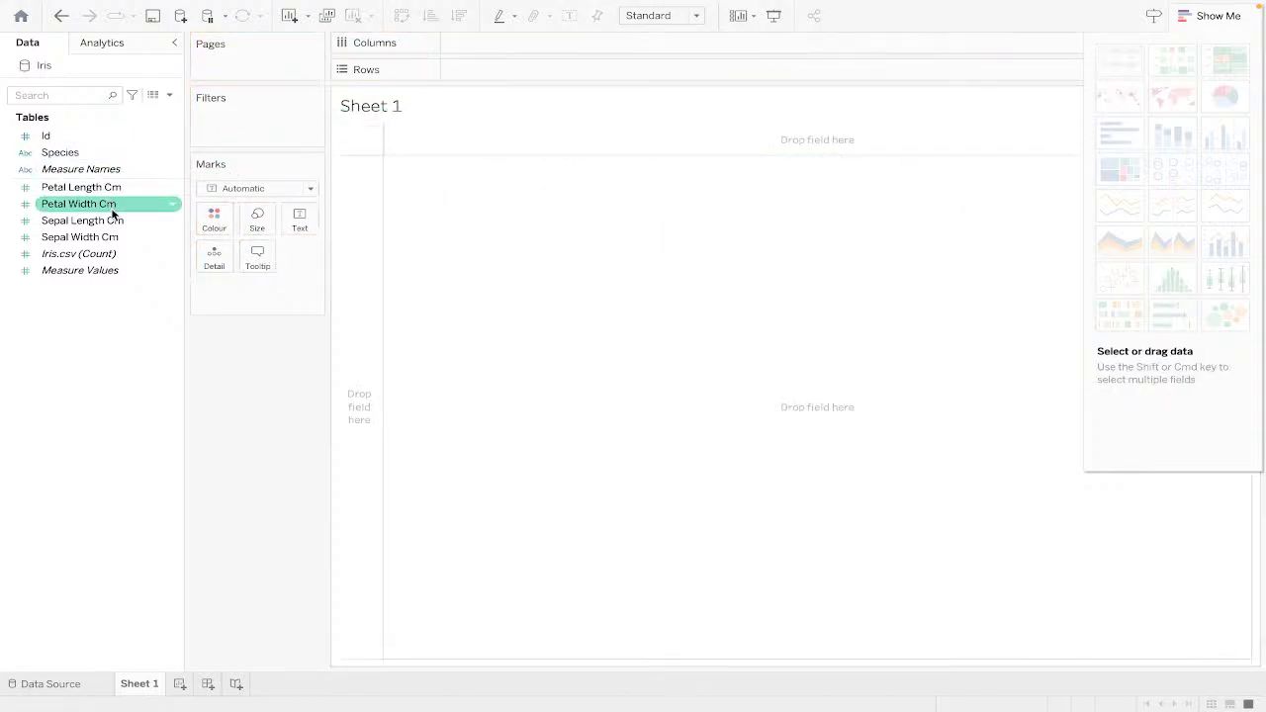
# Build a bar chart with Id in Columns and the sum of Petal Length Cm in Rows.
pyautogui.moveTo(63, 139); pyautogui.dragTo(534, 45)
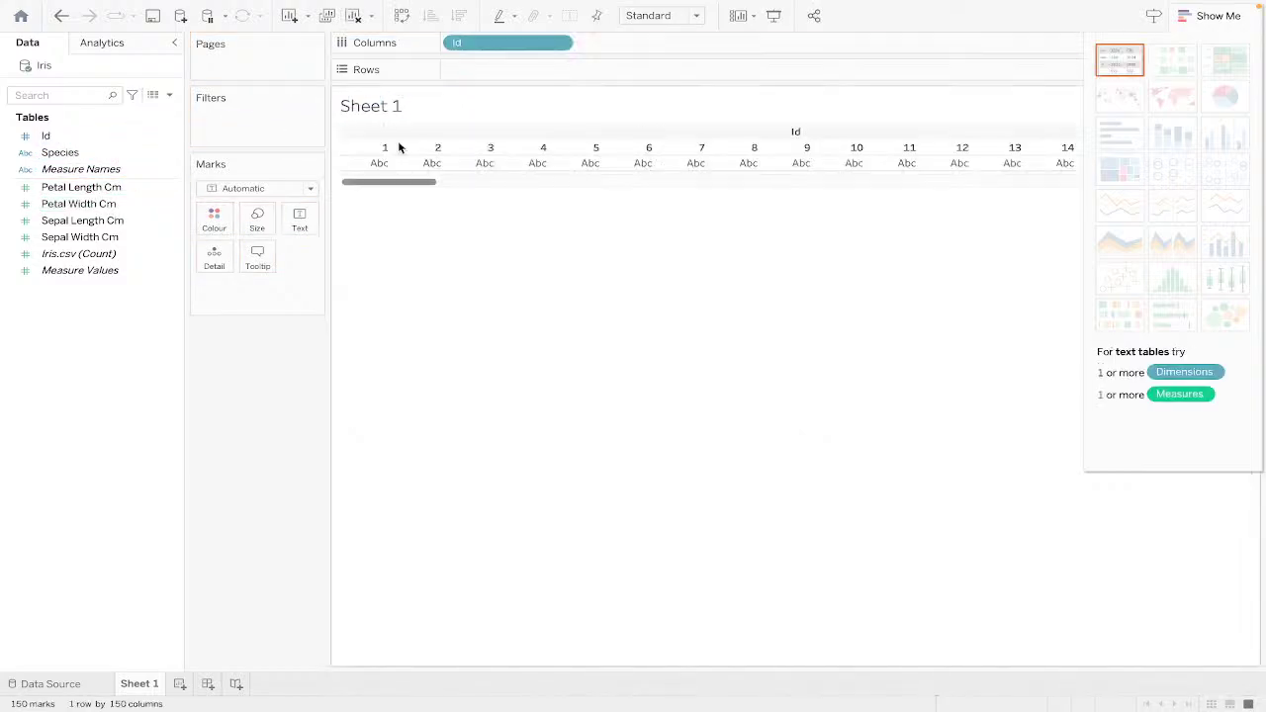
pyautogui.click(112, 221)
pyautogui.moveTo(99, 187); pyautogui.dragTo(528, 69)
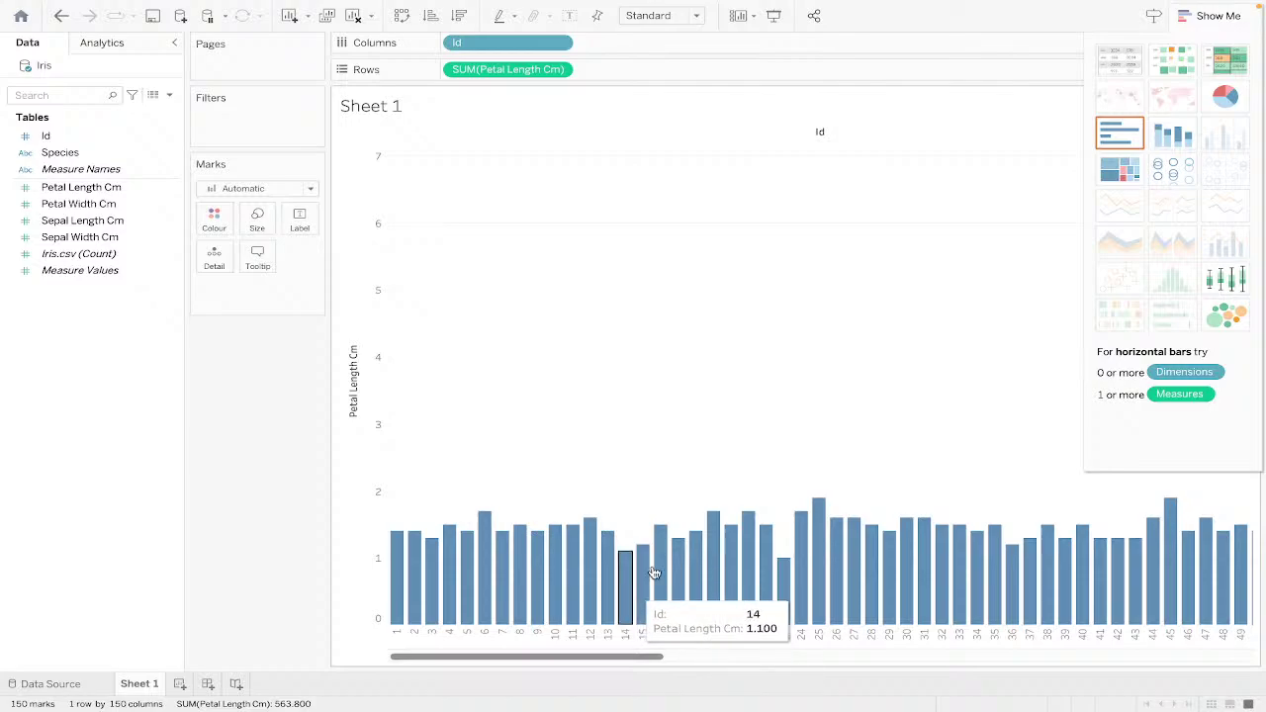
# Sort the Id bars in ascending order of Petal Length Cm and look through them to the tallest ones.
pyautogui.click(458, 17)
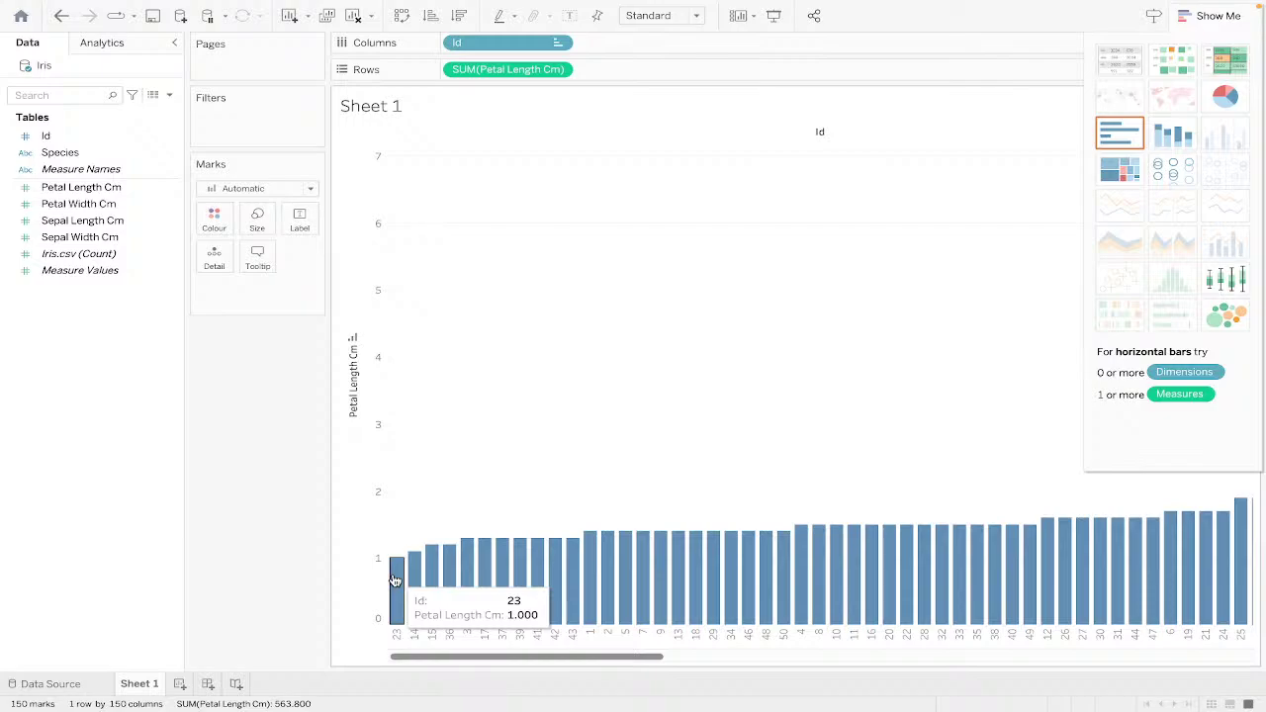
pyautogui.hscroll(10, 913, 579)
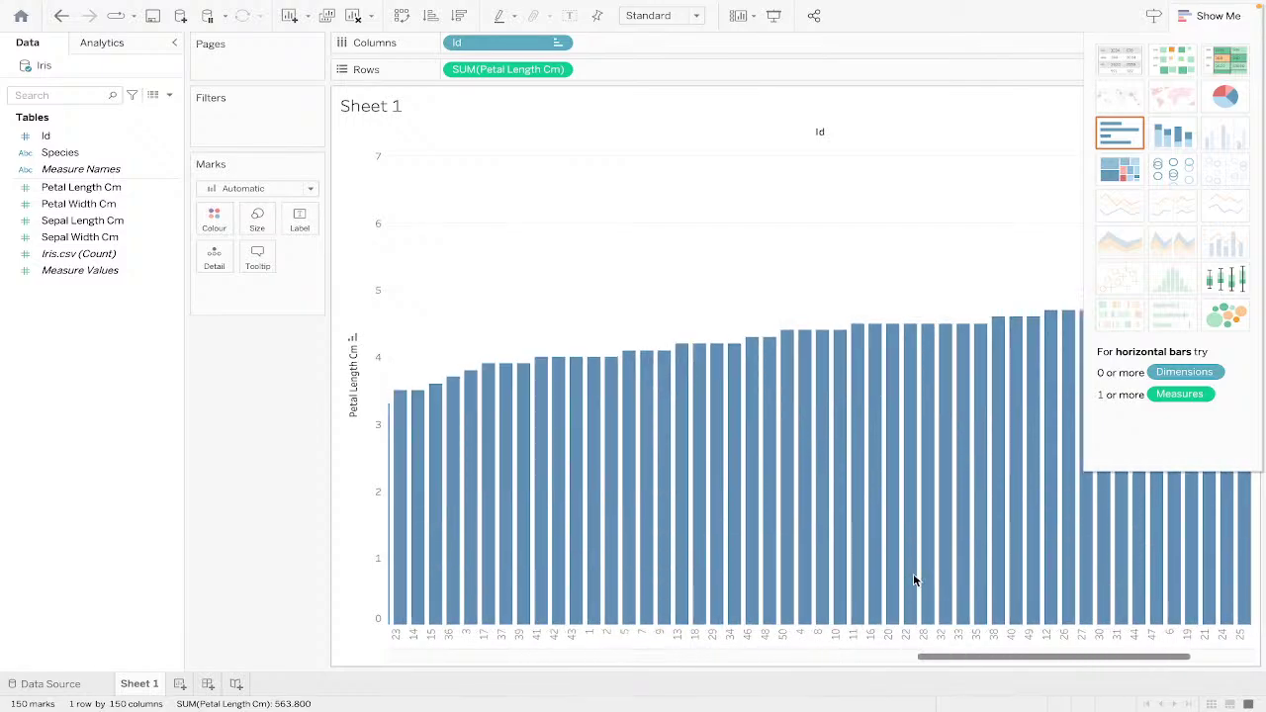
pyautogui.hscroll(5, 912, 578)
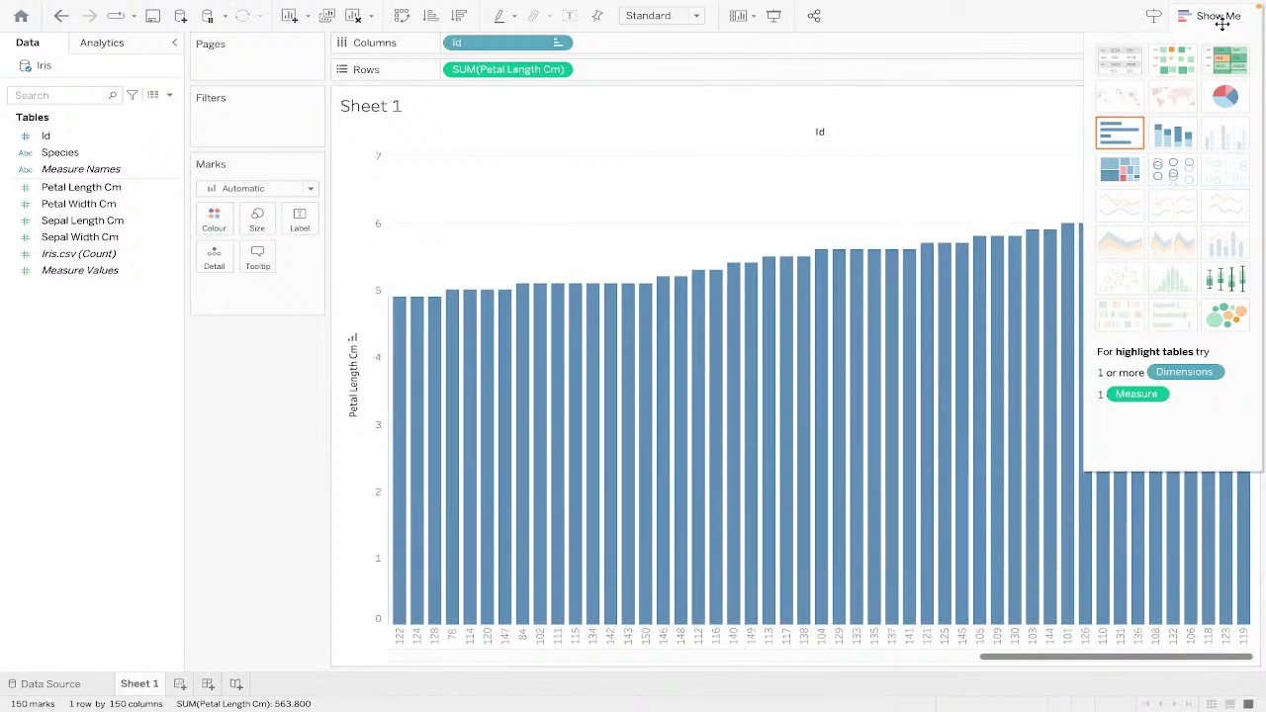
# Add the sum of Petal Width Cm to Rows after Petal Length Cm, charting both measures by Id.
pyautogui.click(1204, 18)
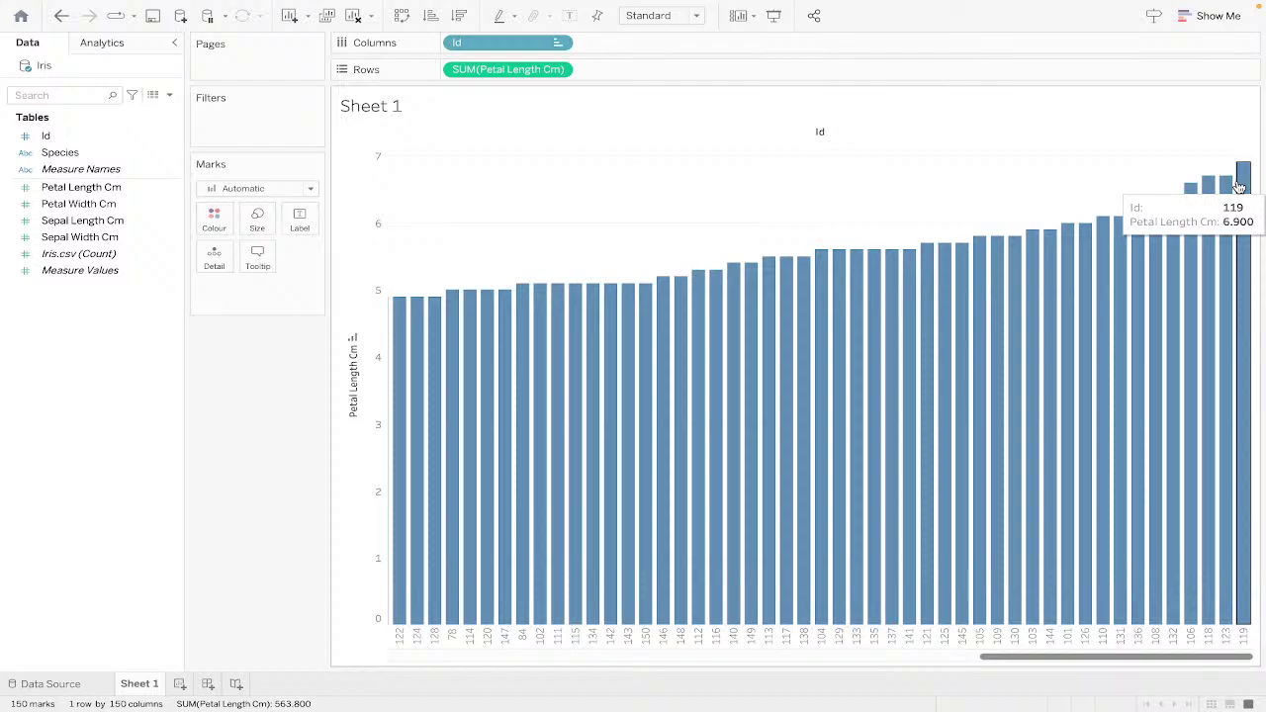
pyautogui.hscroll(-5, 896, 367)
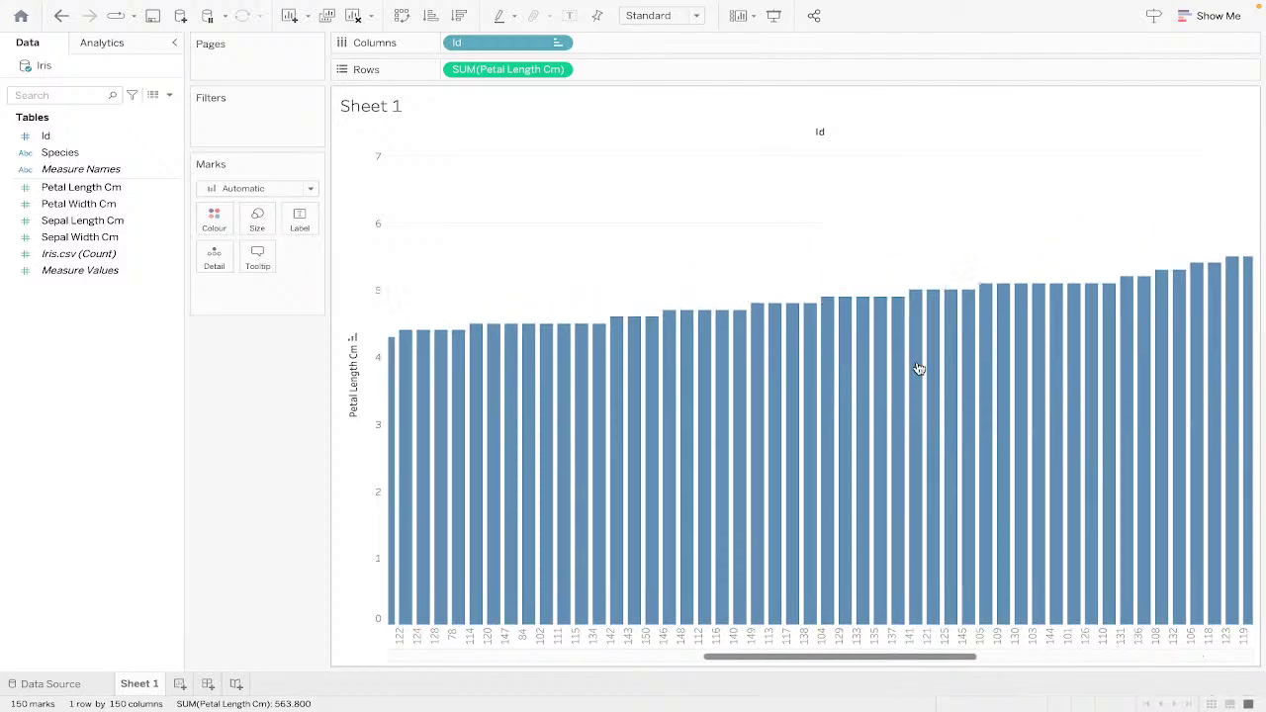
pyautogui.hscroll(-8, 920, 367)
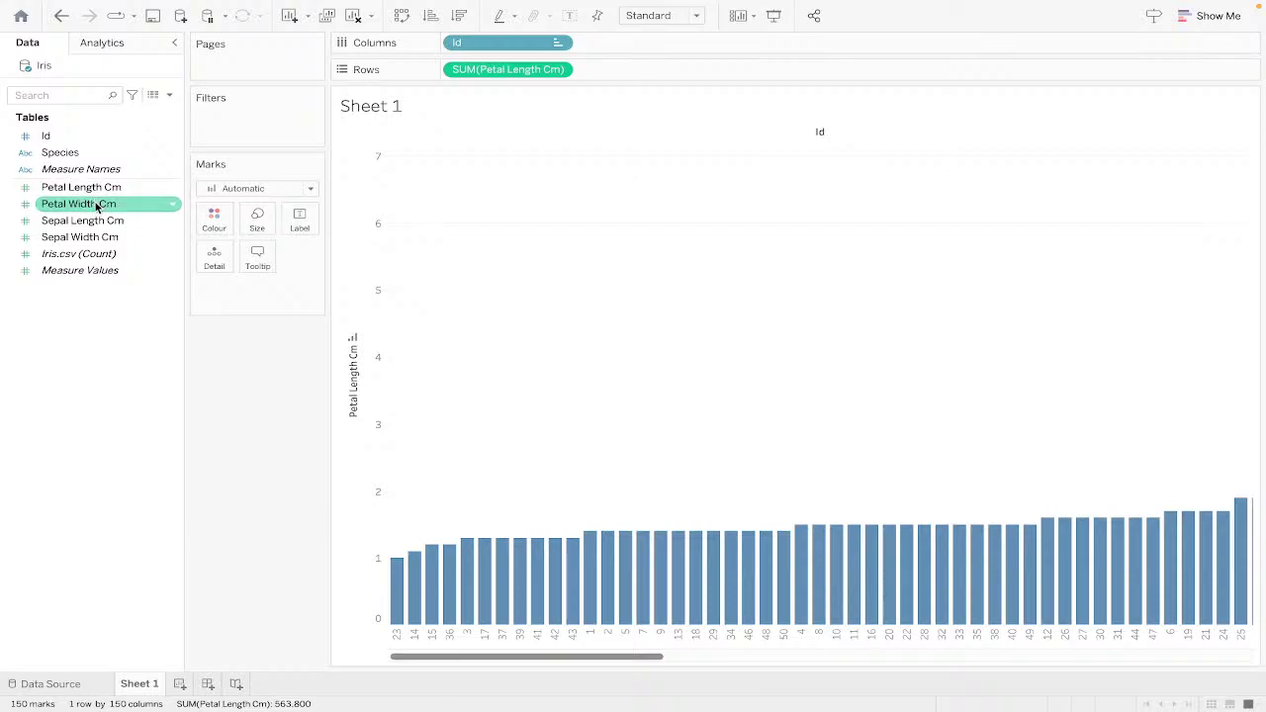
pyautogui.moveTo(97, 205); pyautogui.dragTo(644, 71)
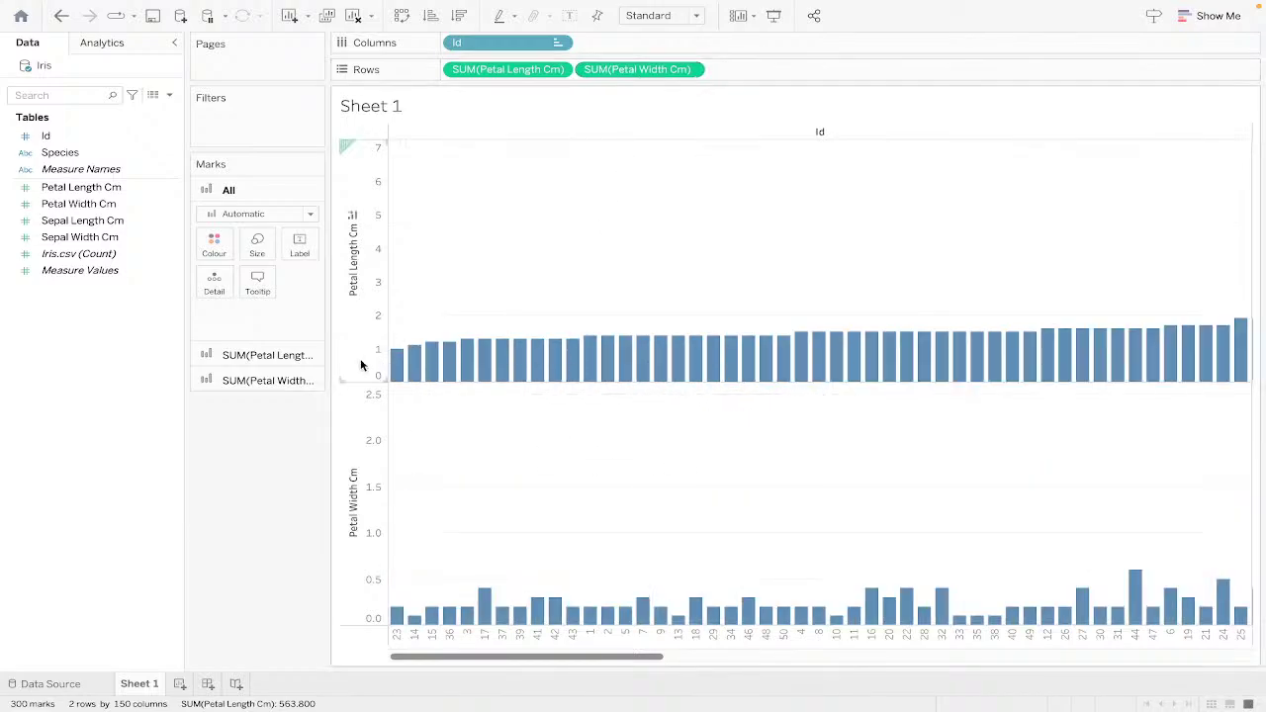
pyautogui.moveTo(536, 363)
# Select a range of Petal Width Cm bars, sort them in ascending order, and clear the selection.
pyautogui.moveTo(428, 552); pyautogui.dragTo(1120, 619)
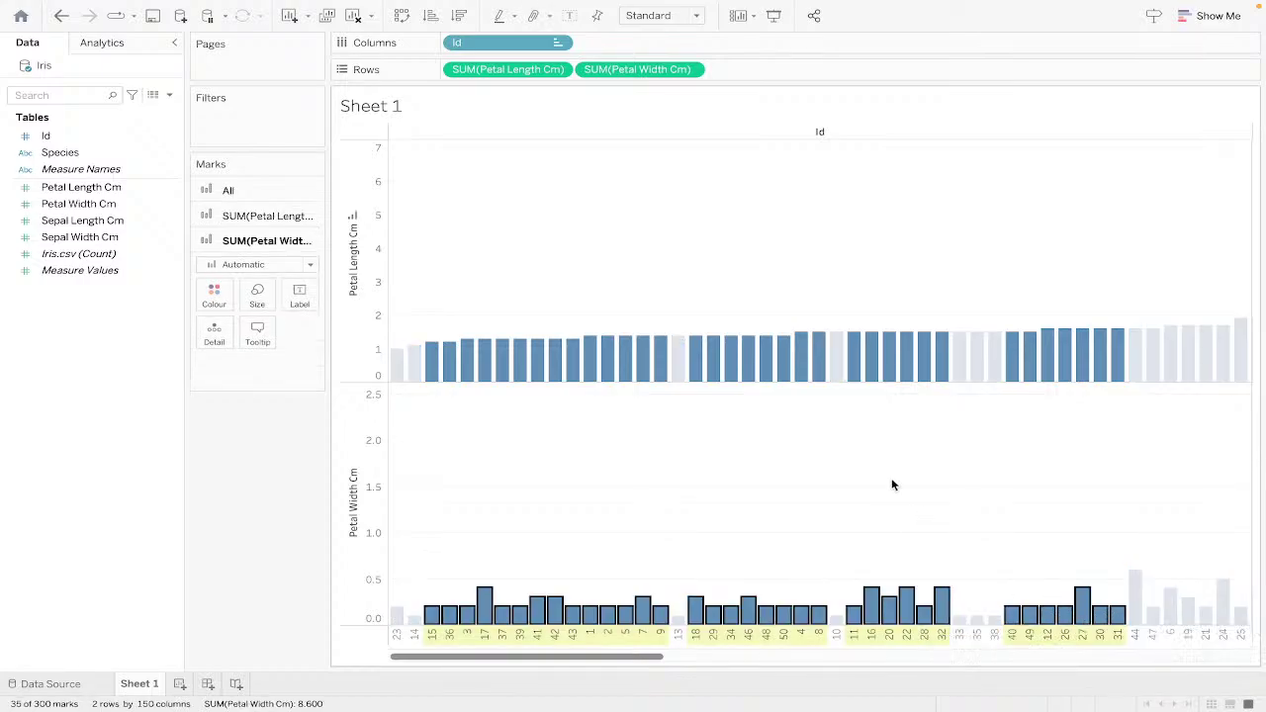
pyautogui.click(431, 14)
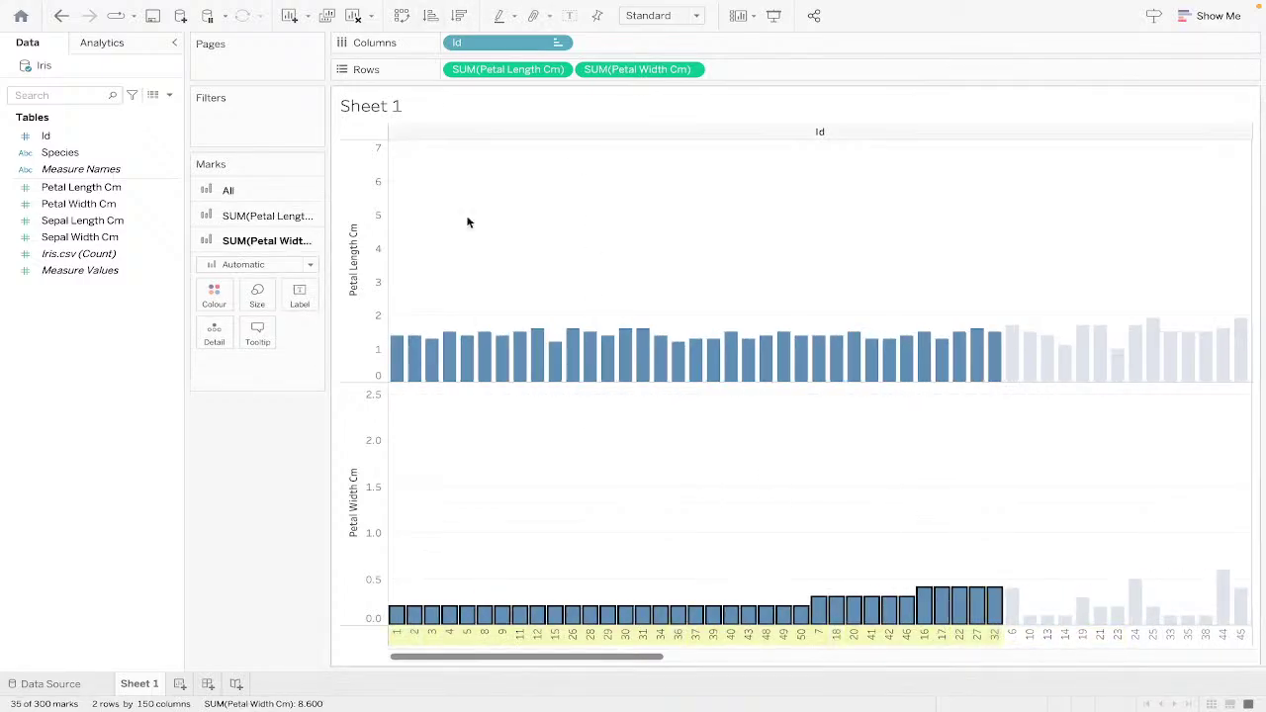
pyautogui.click(764, 571)
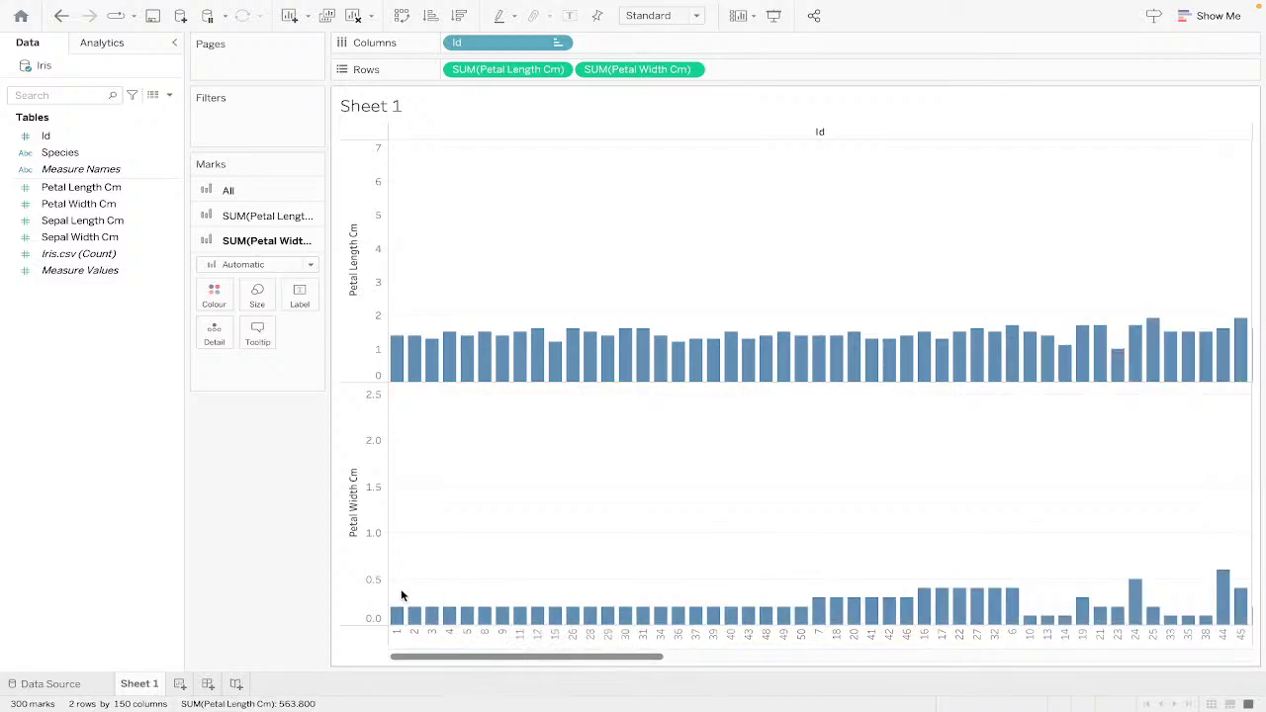
# Try swapping the rows and columns of the two petal charts, and swap them back.
pyautogui.hotkey('ctrl', 'a')
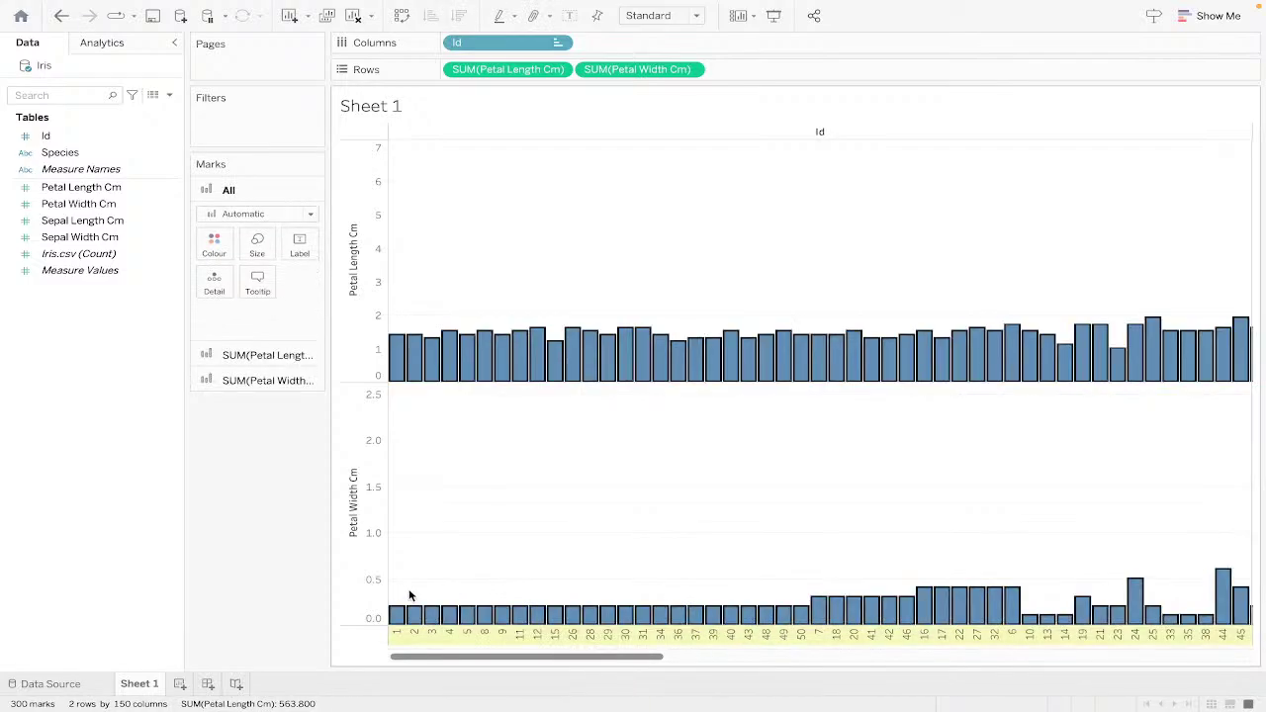
pyautogui.click(402, 16)
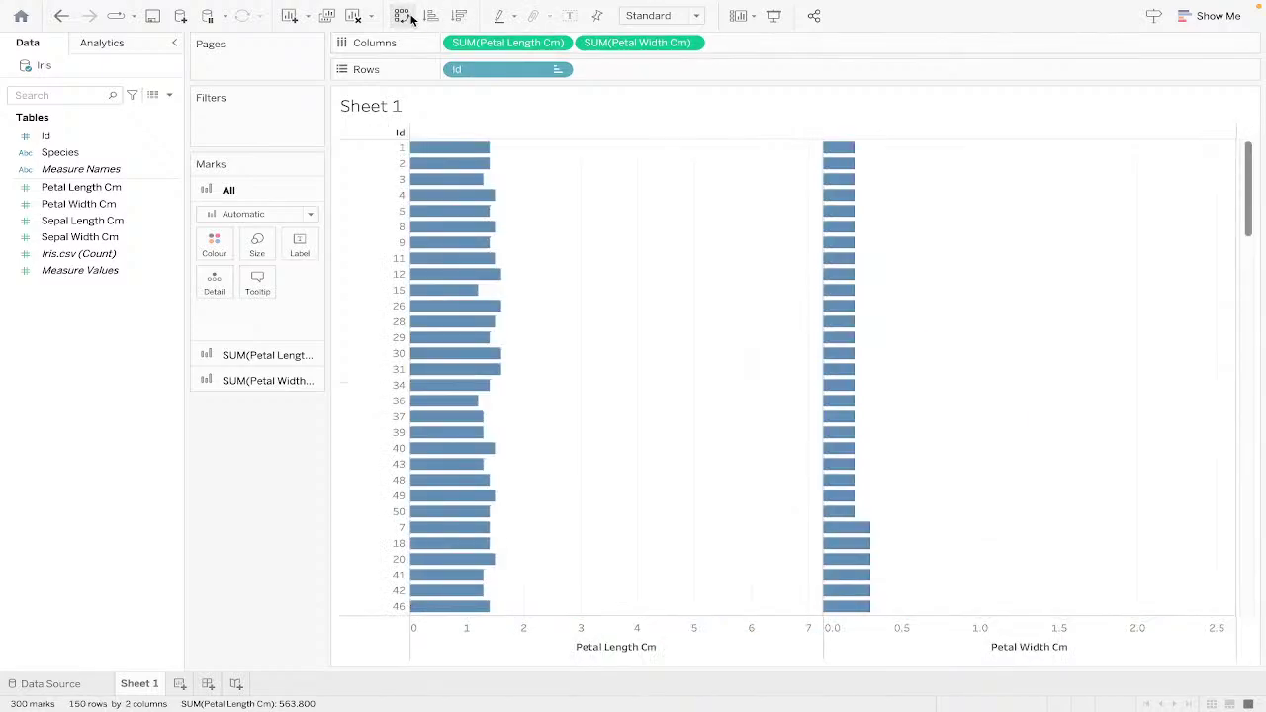
pyautogui.click(403, 16)
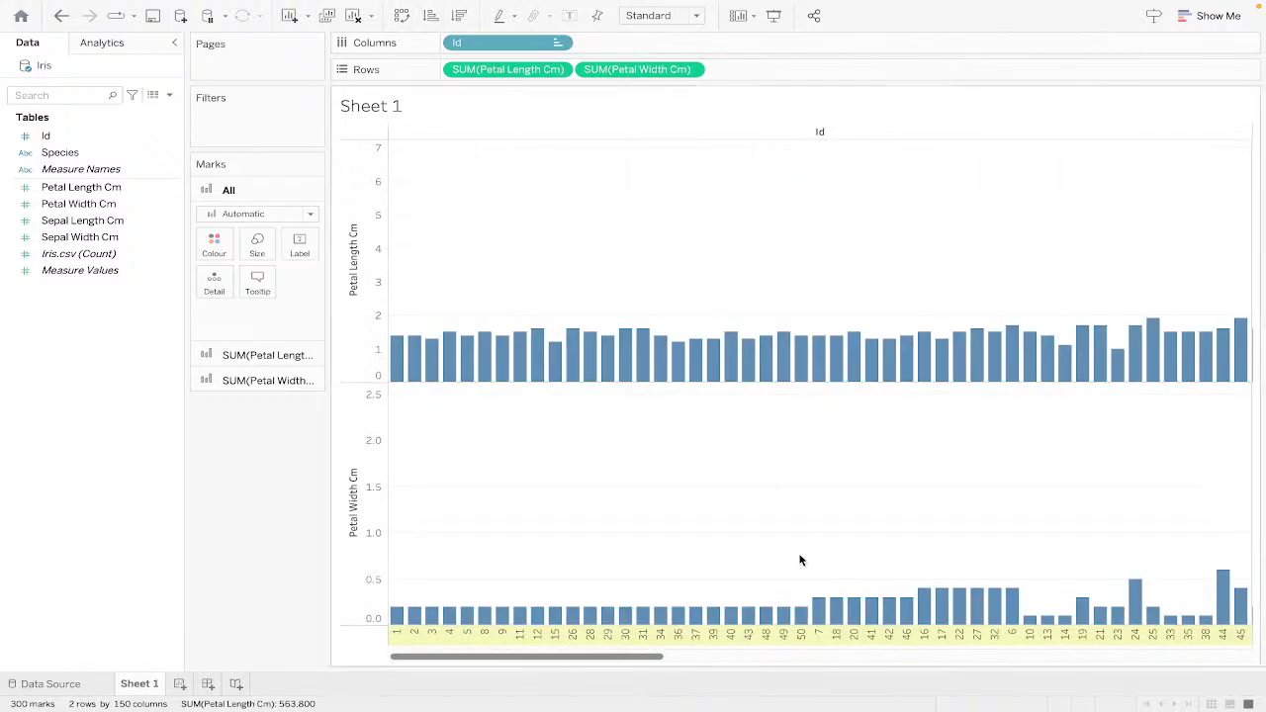
# Inspect the Petal Width Cm bar for Id 39 and a range of Ids across both petal charts.
pyautogui.click(713, 612)
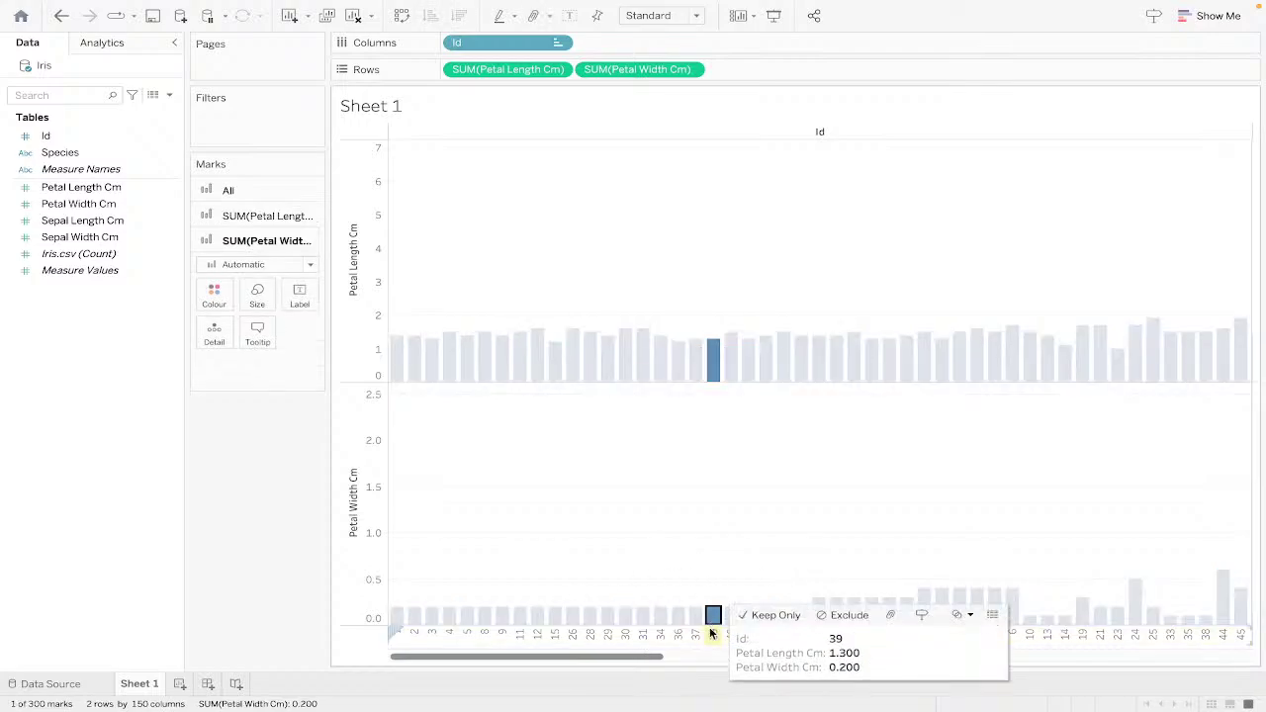
pyautogui.click(694, 552)
pyautogui.moveTo(395, 309); pyautogui.dragTo(862, 631)
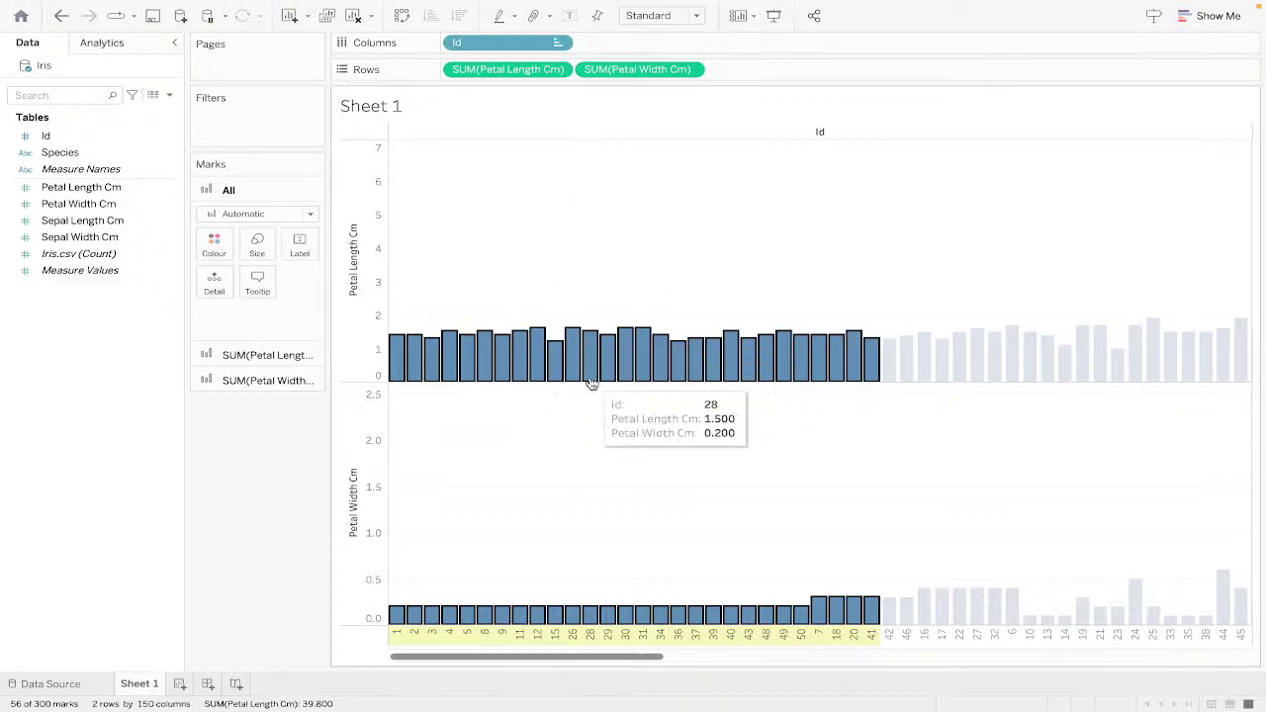
pyautogui.moveTo(593, 384)
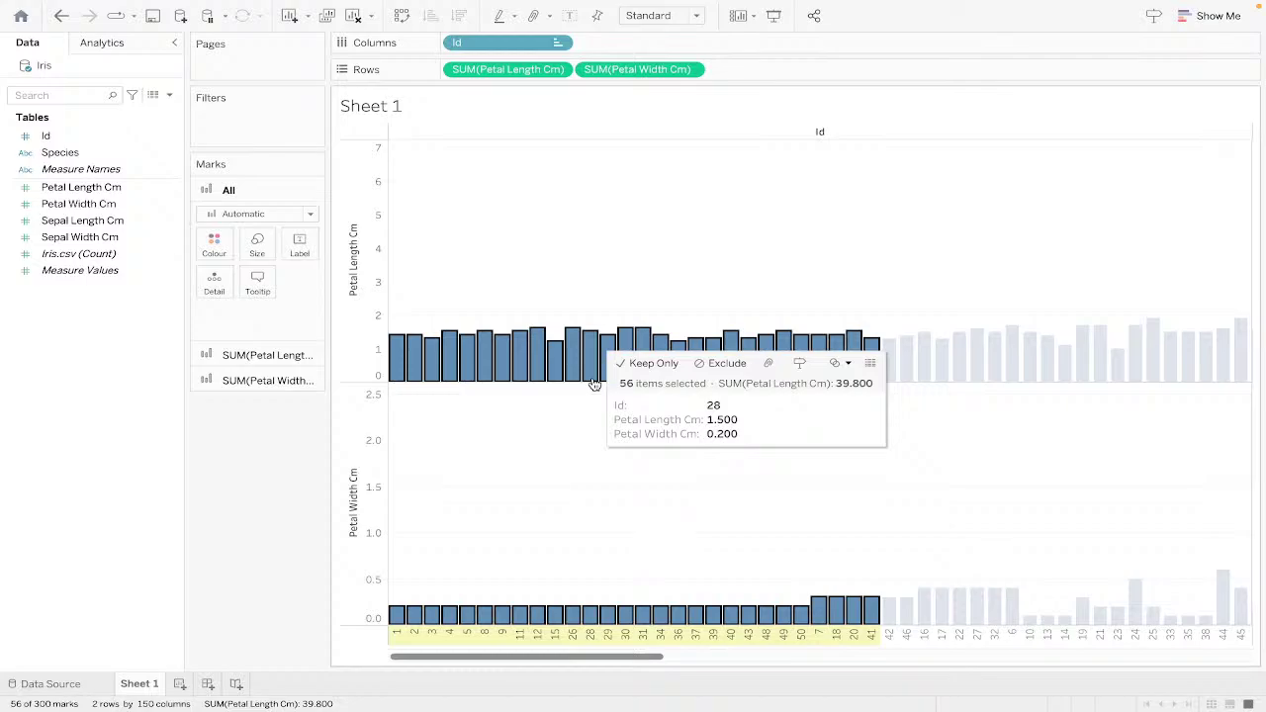
pyautogui.click(763, 229)
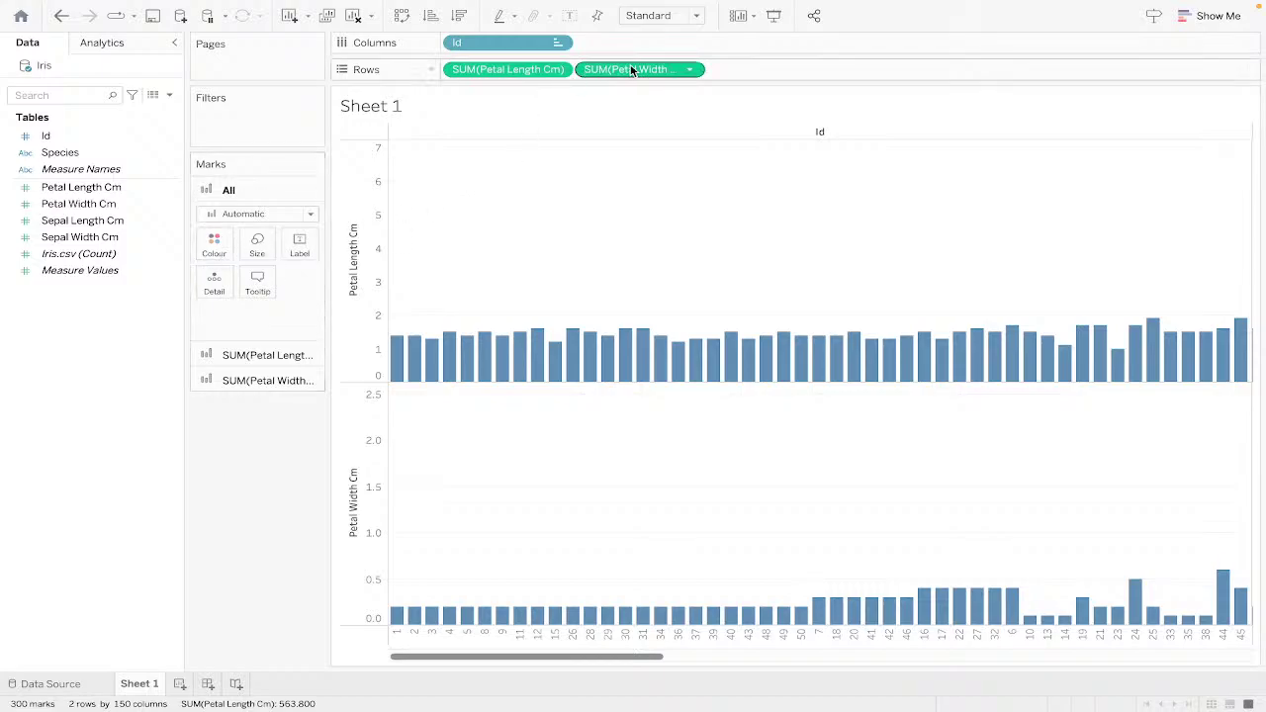
# Try Petal Width Cm and Petal Length Cm as the mark colour, and return Petal Length Cm to Rows.
pyautogui.moveTo(630, 69); pyautogui.dragTo(214, 243)
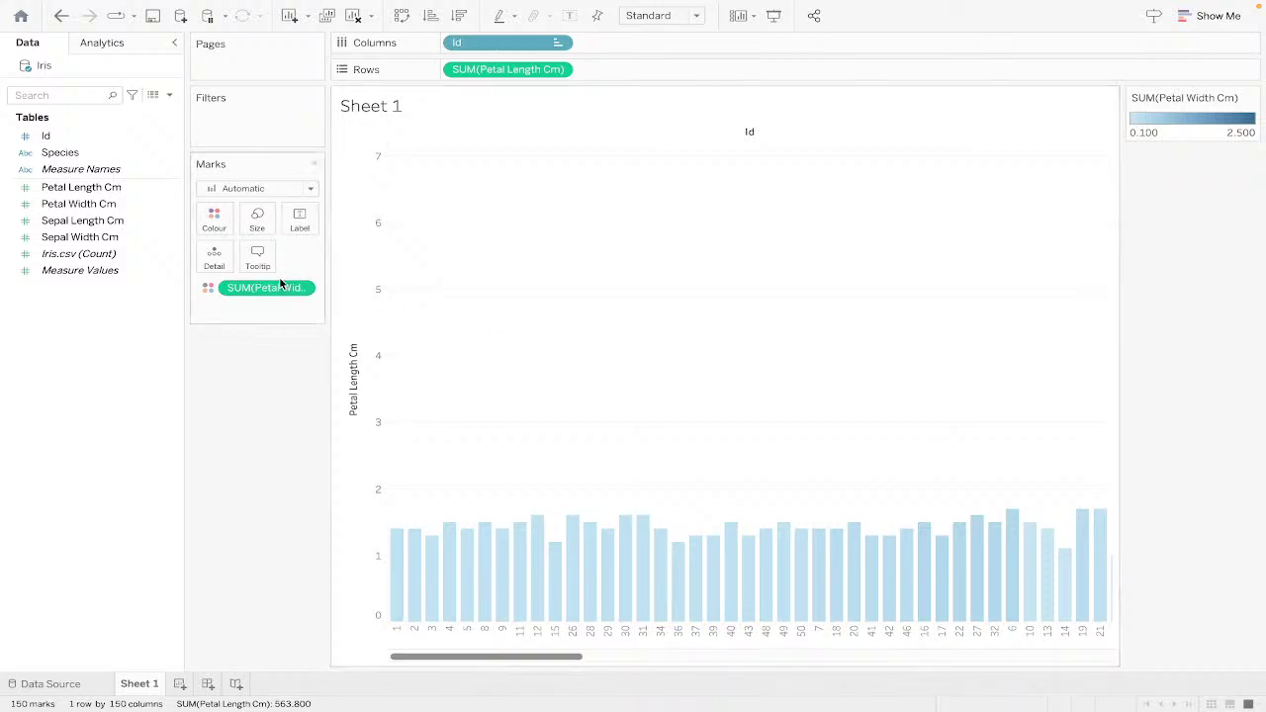
pyautogui.moveTo(488, 70); pyautogui.dragTo(222, 225)
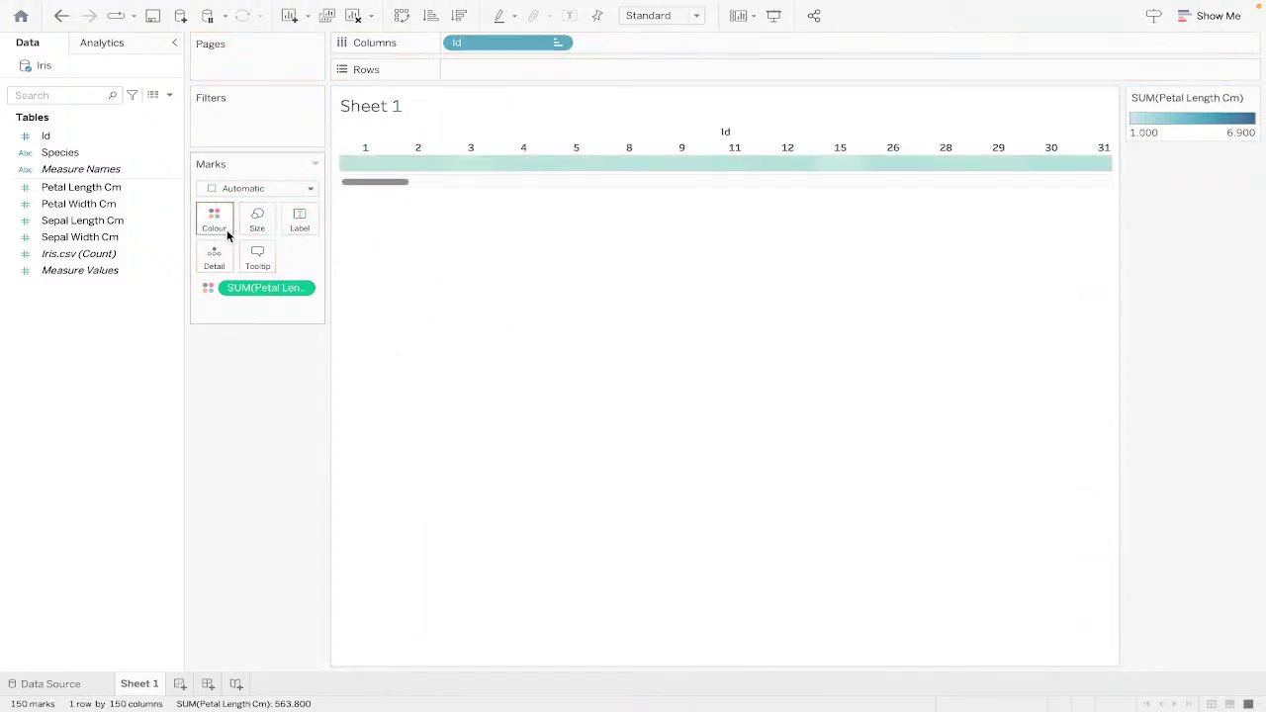
pyautogui.moveTo(265, 287); pyautogui.dragTo(510, 71)
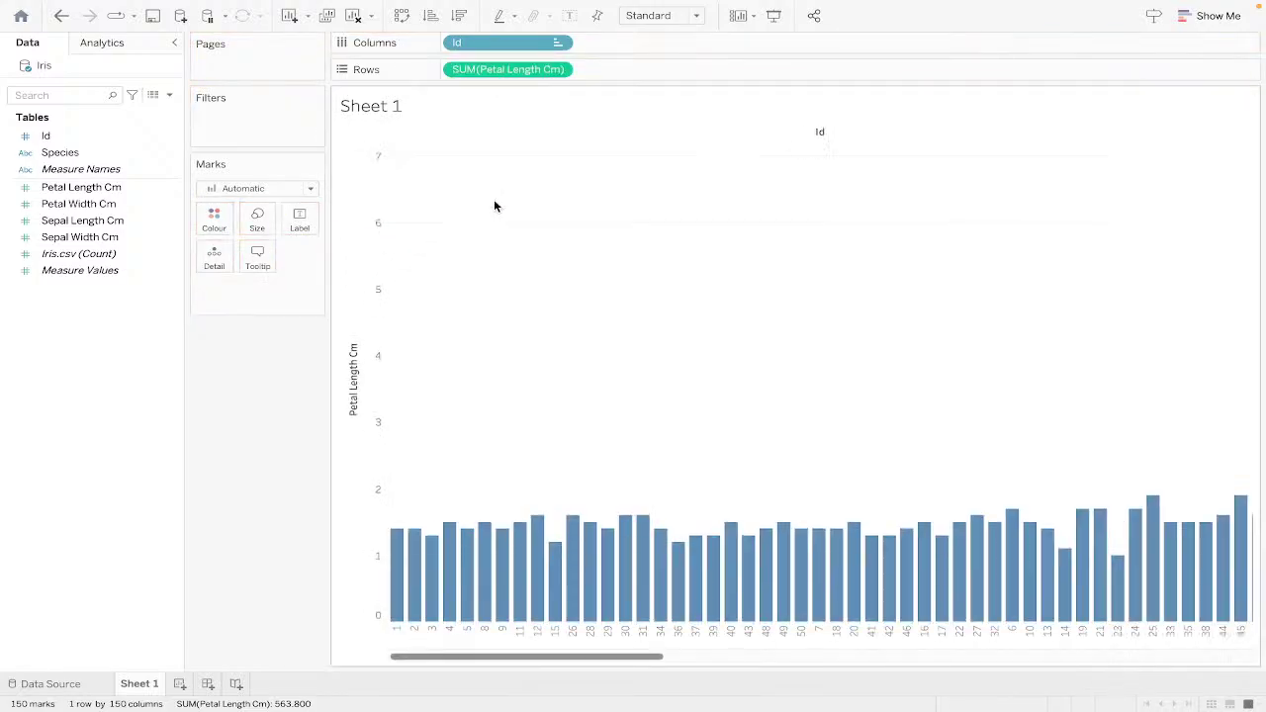
# Change the mark type to Line and add the sum of Petal Width Cm to Rows after Petal Length Cm.
pyautogui.click(287, 189)
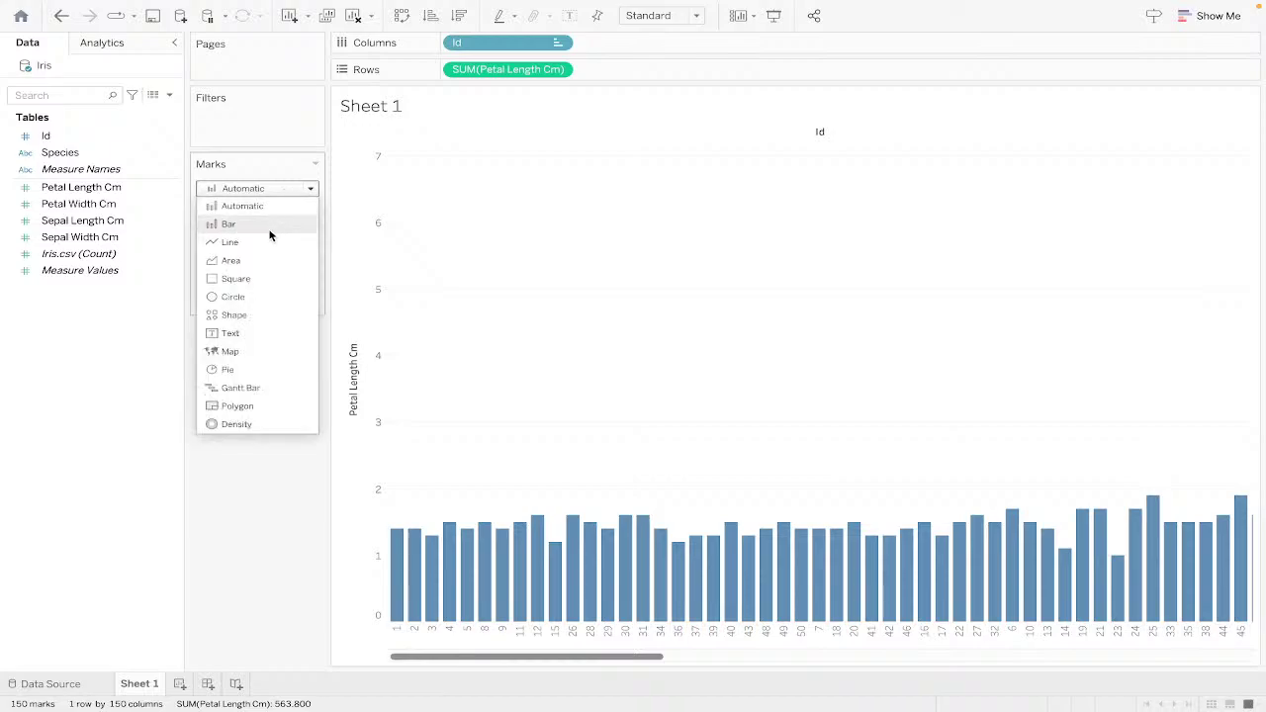
pyautogui.click(270, 242)
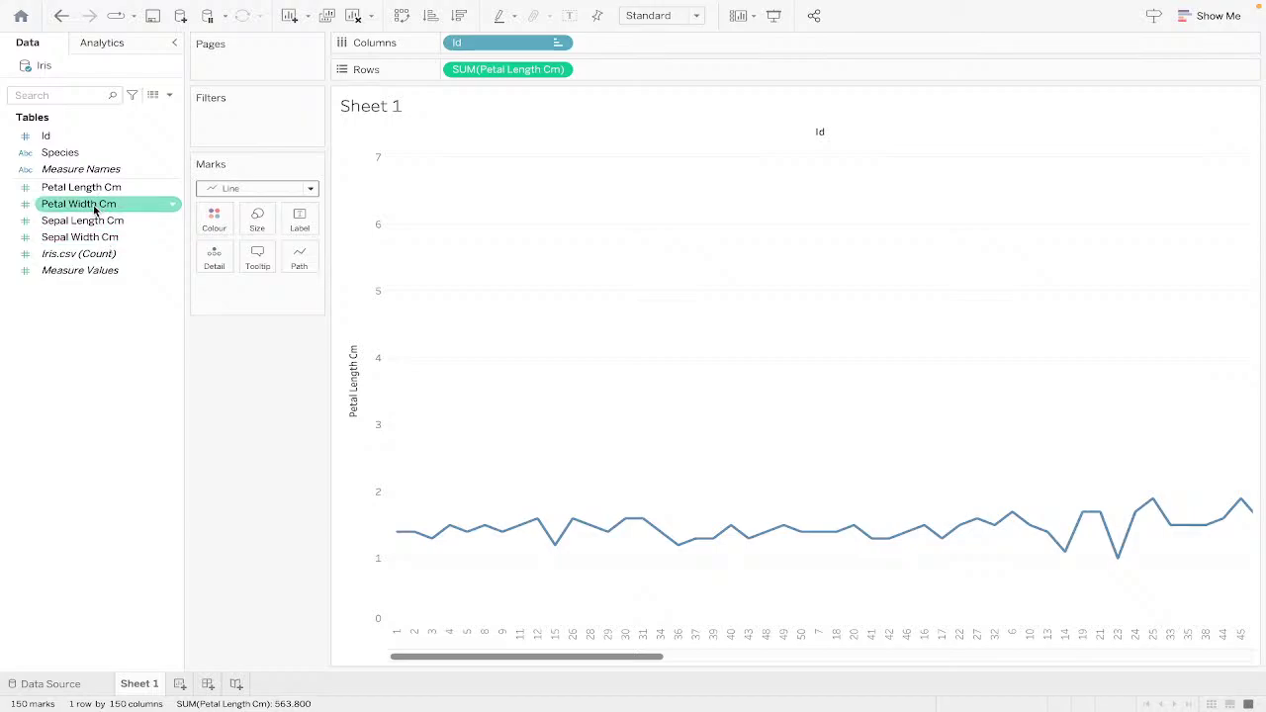
pyautogui.moveTo(97, 203); pyautogui.dragTo(636, 72)
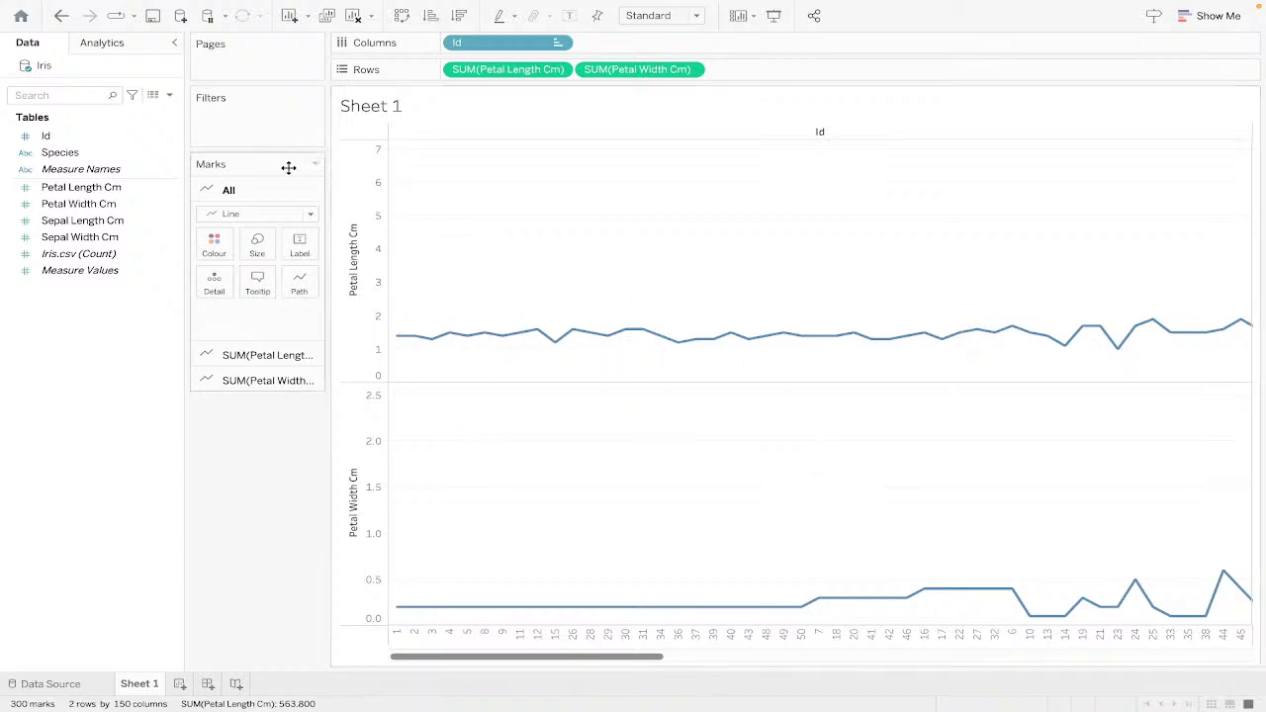
# Try the Line, Bar and Area mark types on both petal charts.
pyautogui.click(296, 212)
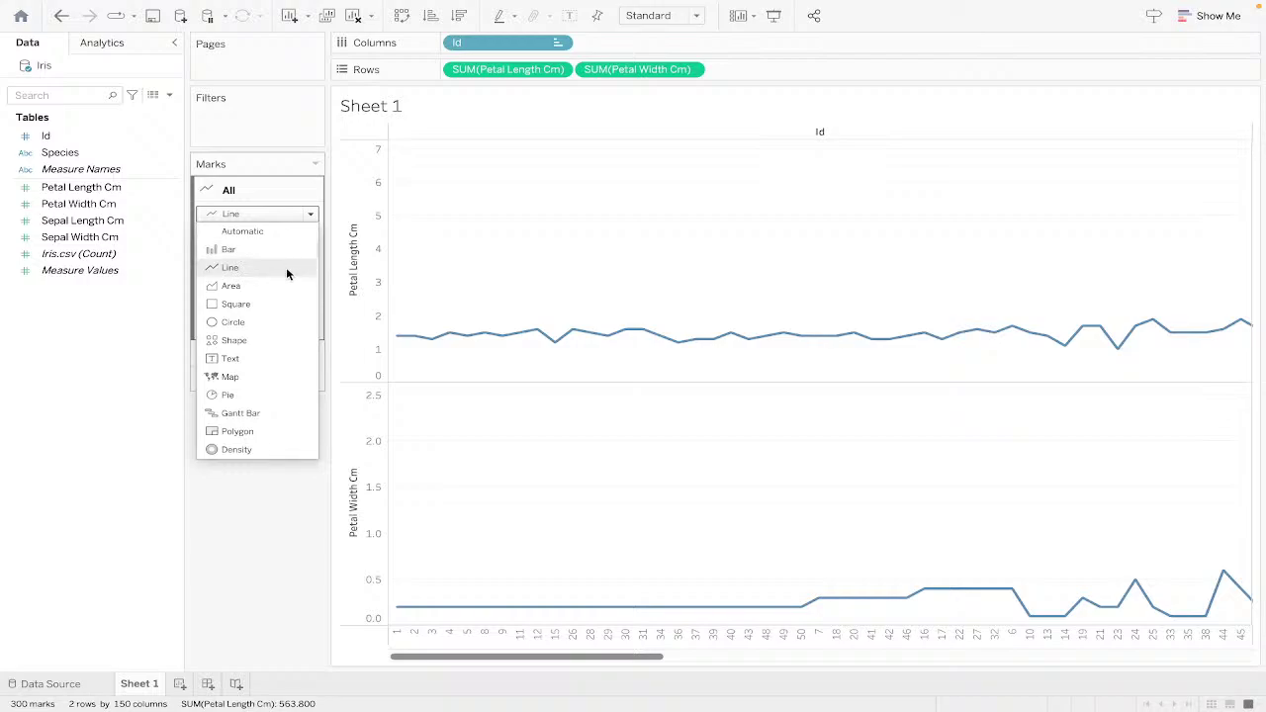
pyautogui.click(287, 274)
pyautogui.click(288, 217)
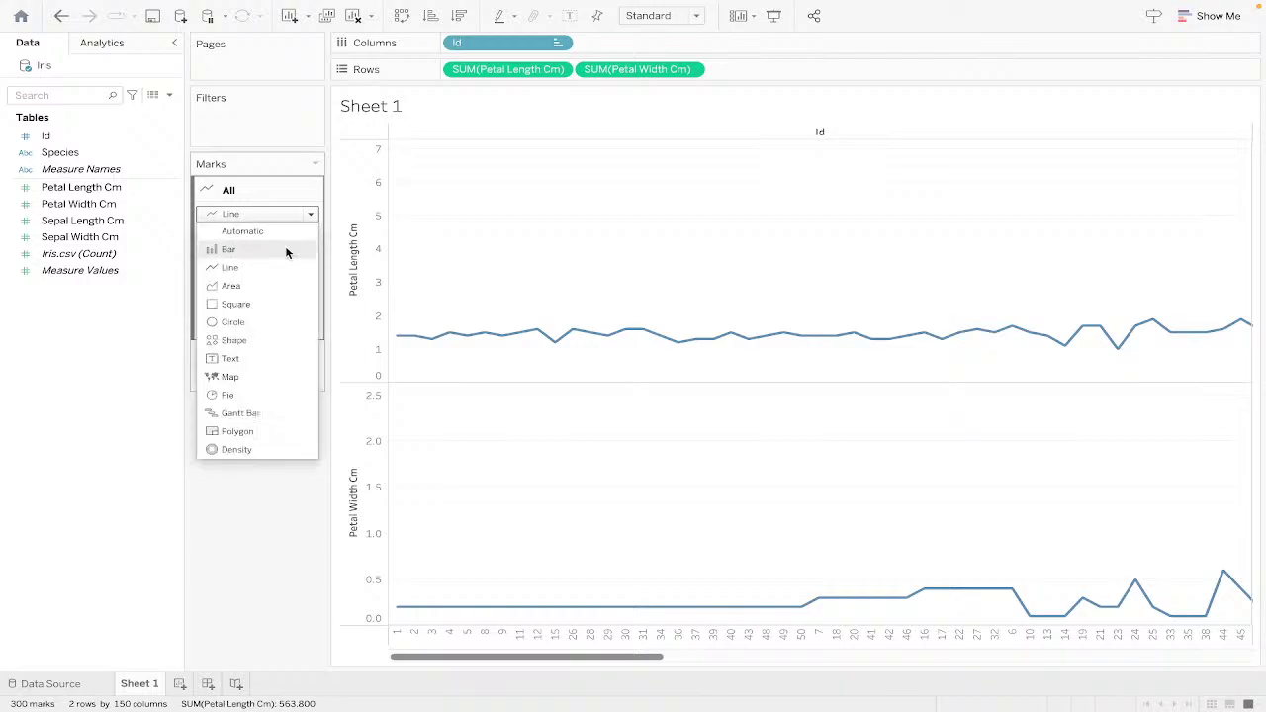
pyautogui.click(287, 250)
pyautogui.click(286, 212)
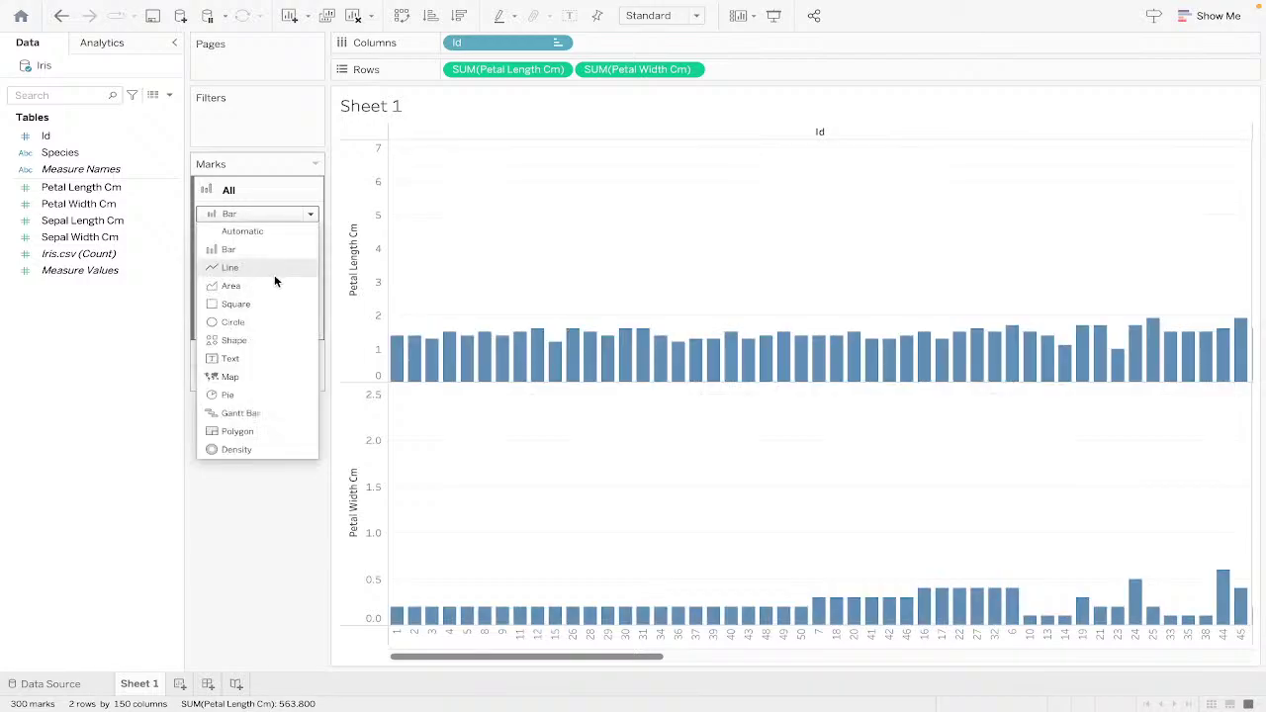
pyautogui.click(273, 284)
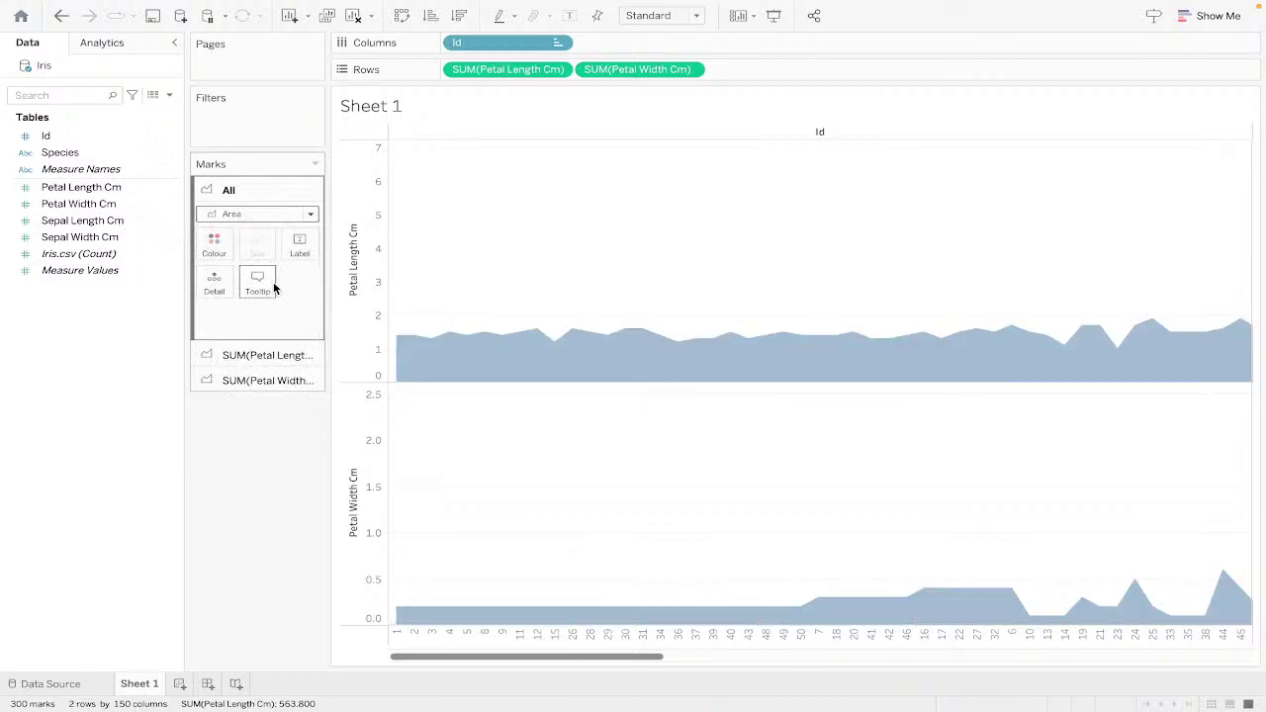
# Try the Map, Pie and Circle mark types on both petal charts, and settle on Bar.
pyautogui.click(283, 220)
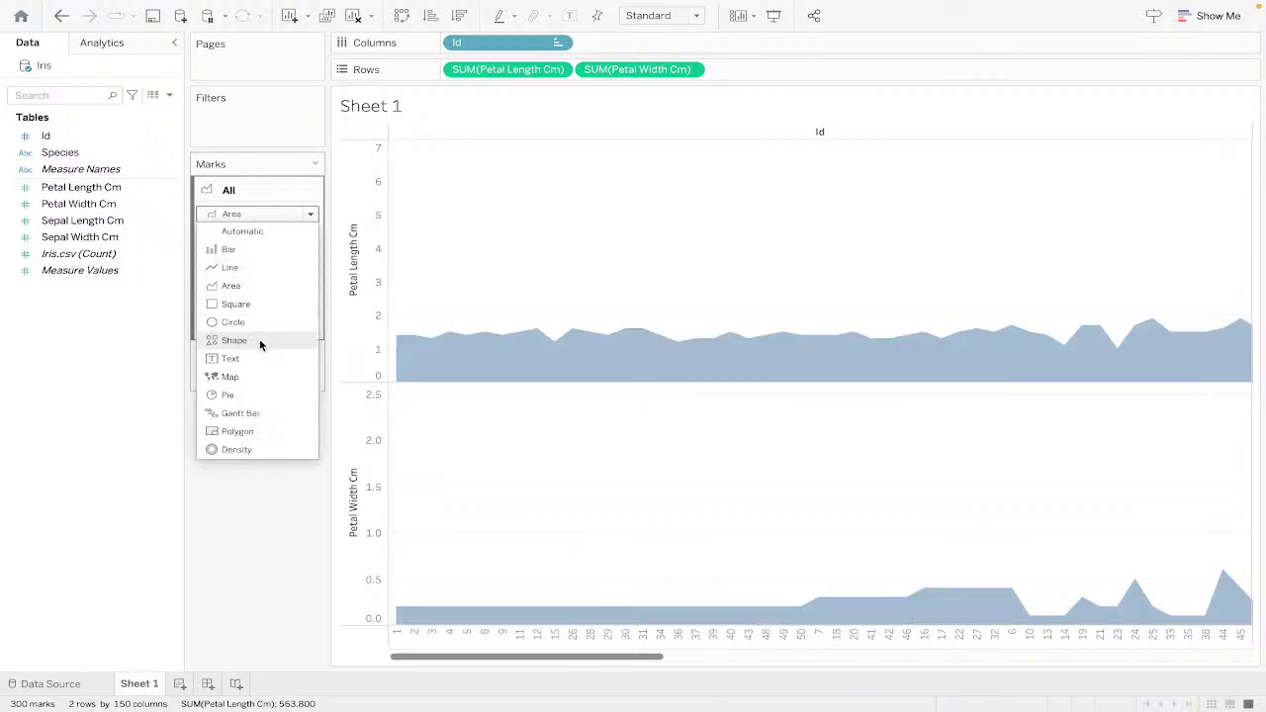
pyautogui.click(247, 377)
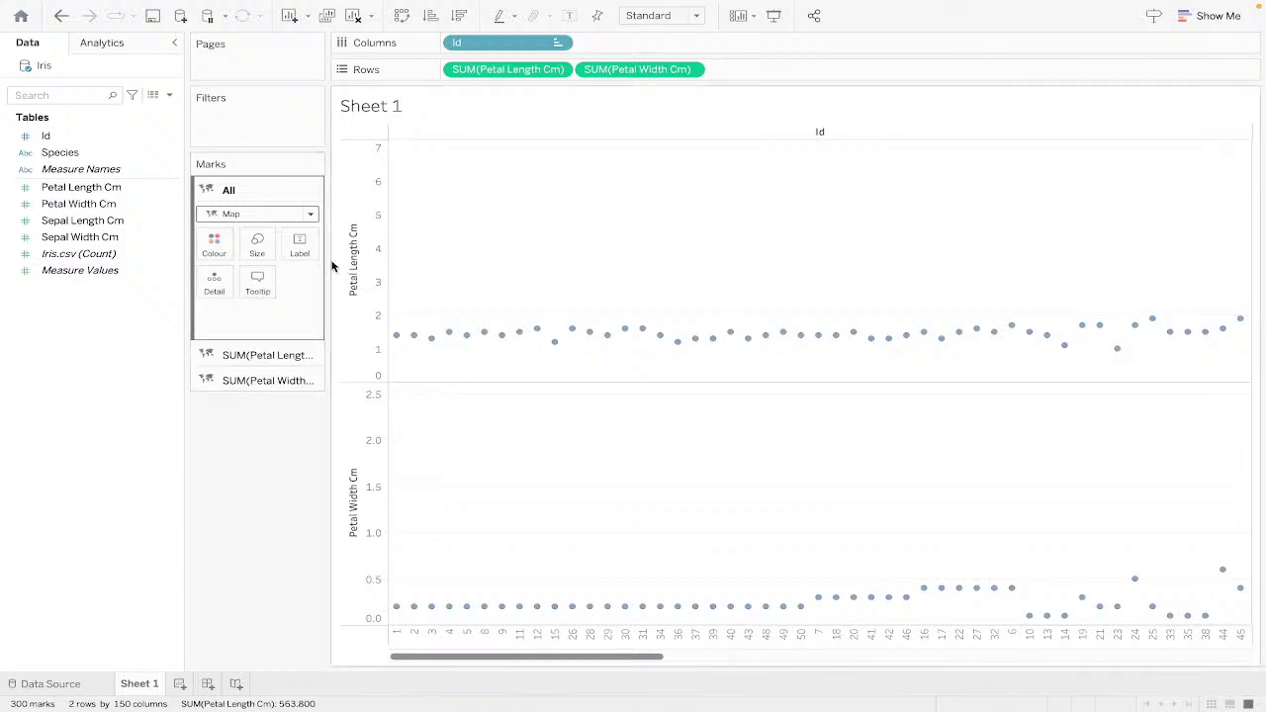
pyautogui.click(311, 216)
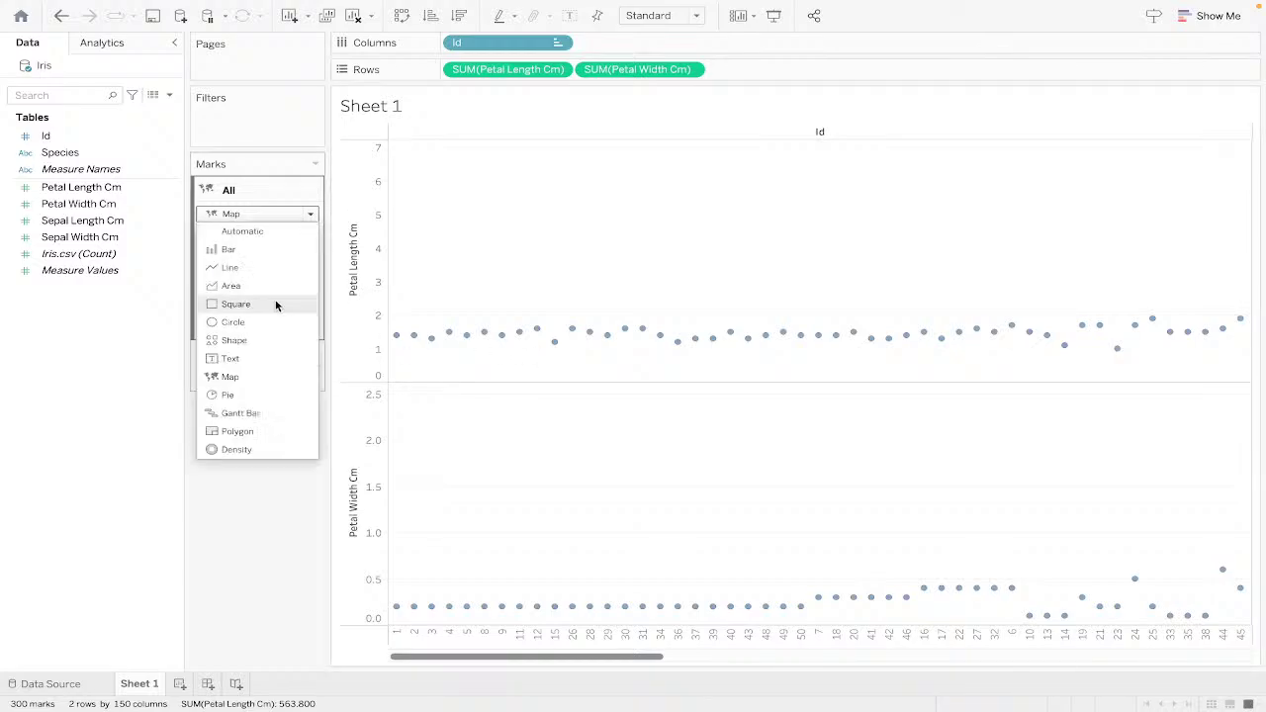
pyautogui.click(263, 394)
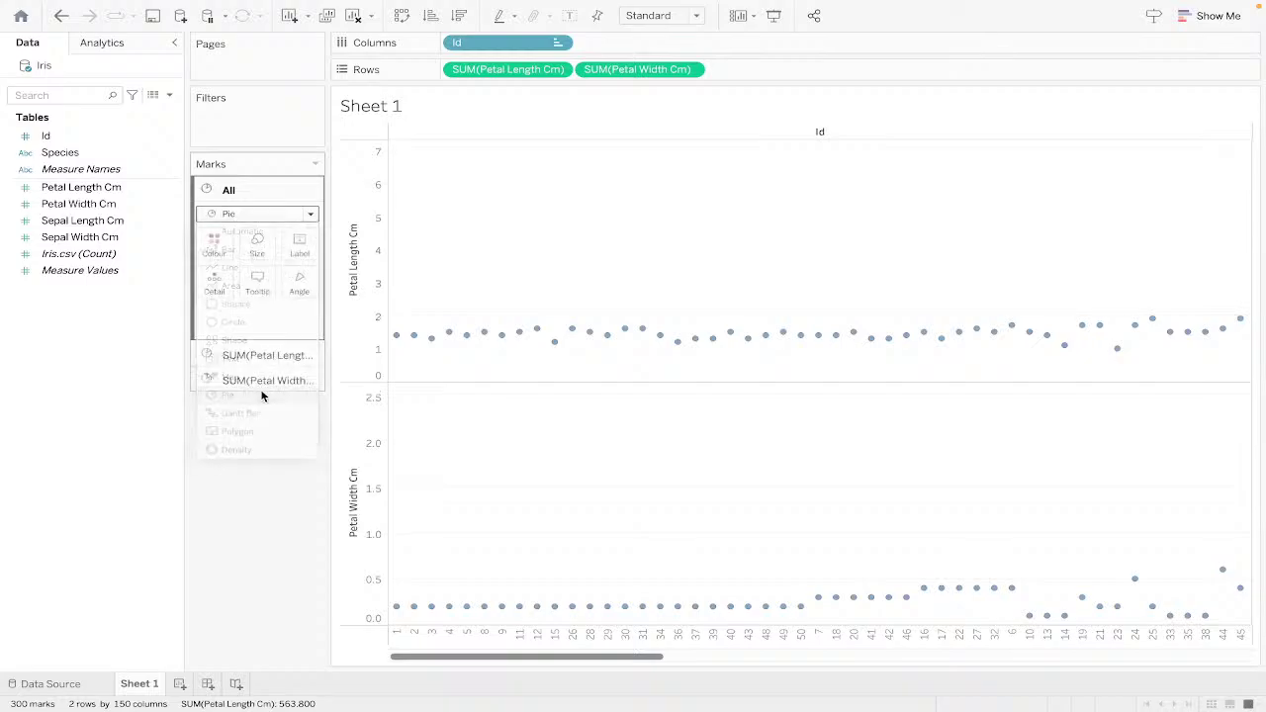
pyautogui.click(273, 215)
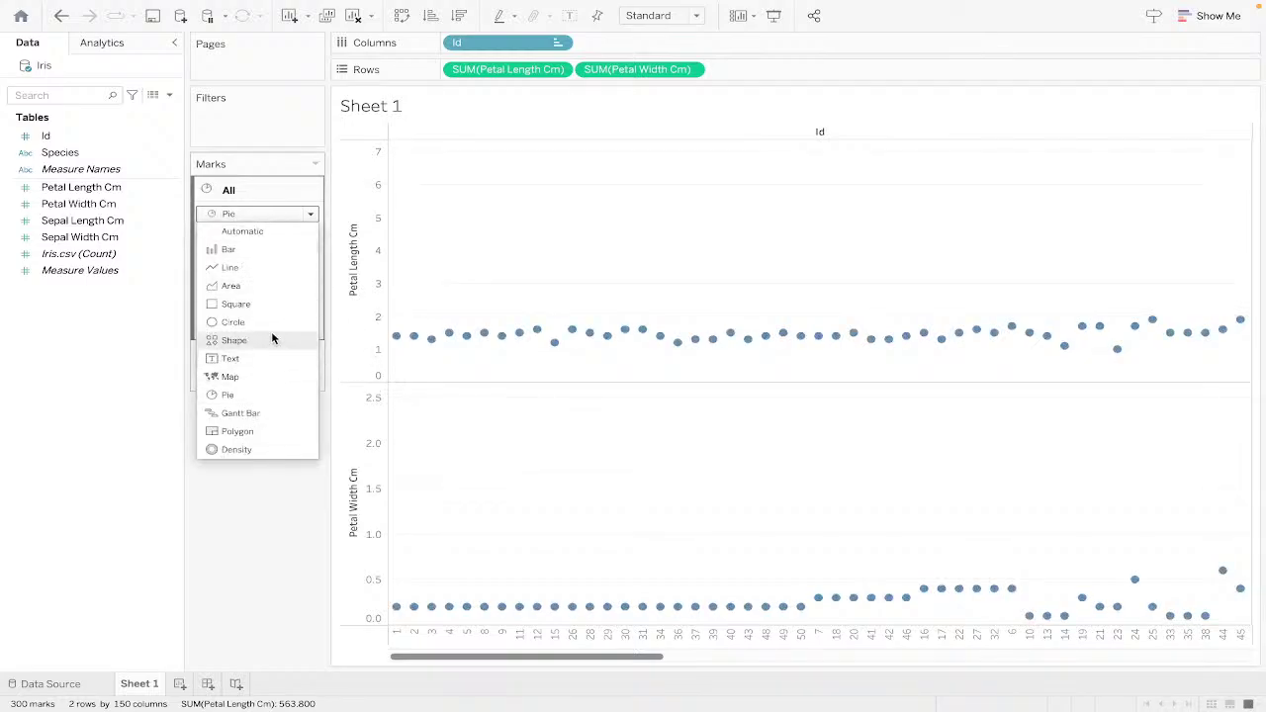
pyautogui.click(281, 323)
pyautogui.click(283, 213)
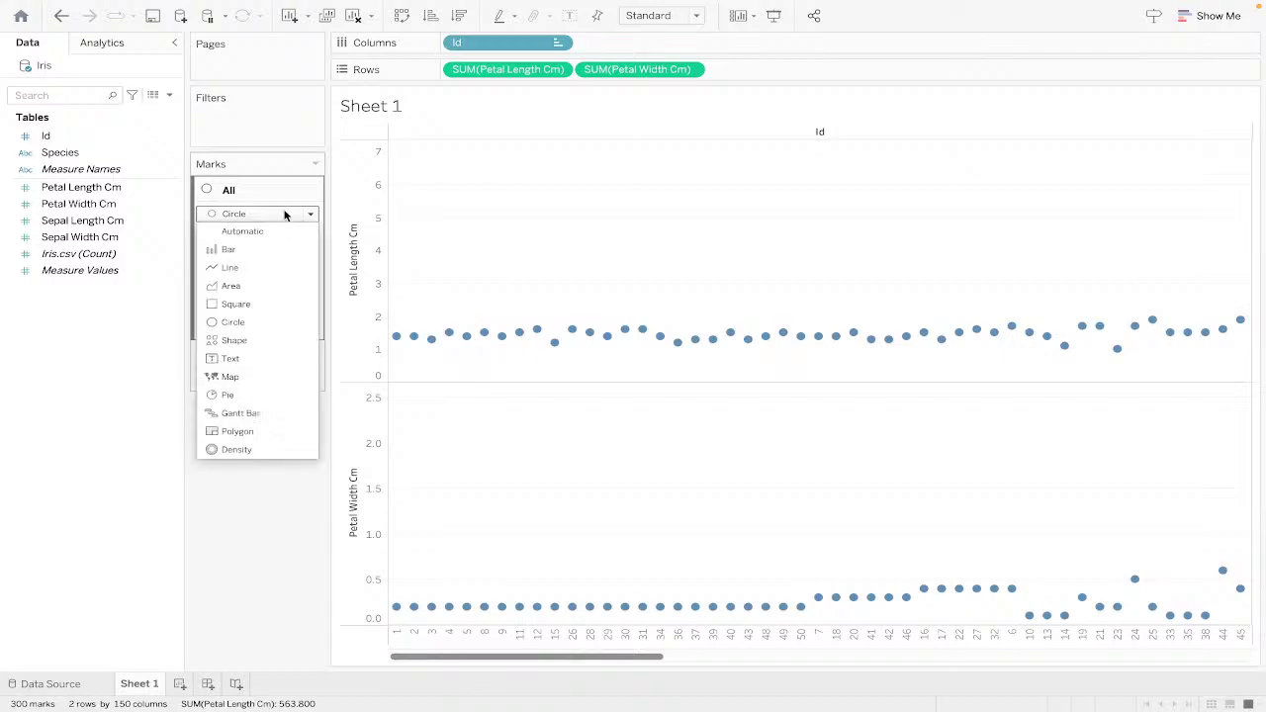
pyautogui.click(262, 244)
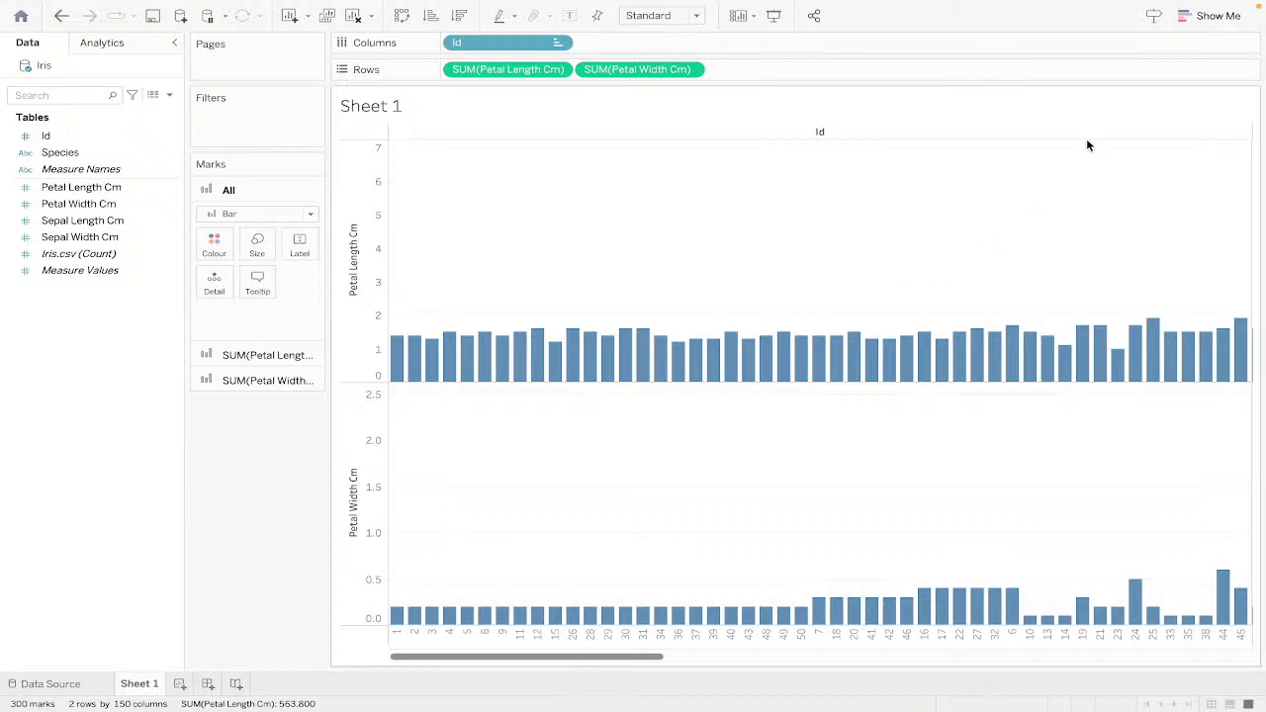
# Try pie chart and scatter plot views of the petal measures by Id, and convert the sheet to a treemap.
pyautogui.click(1206, 16)
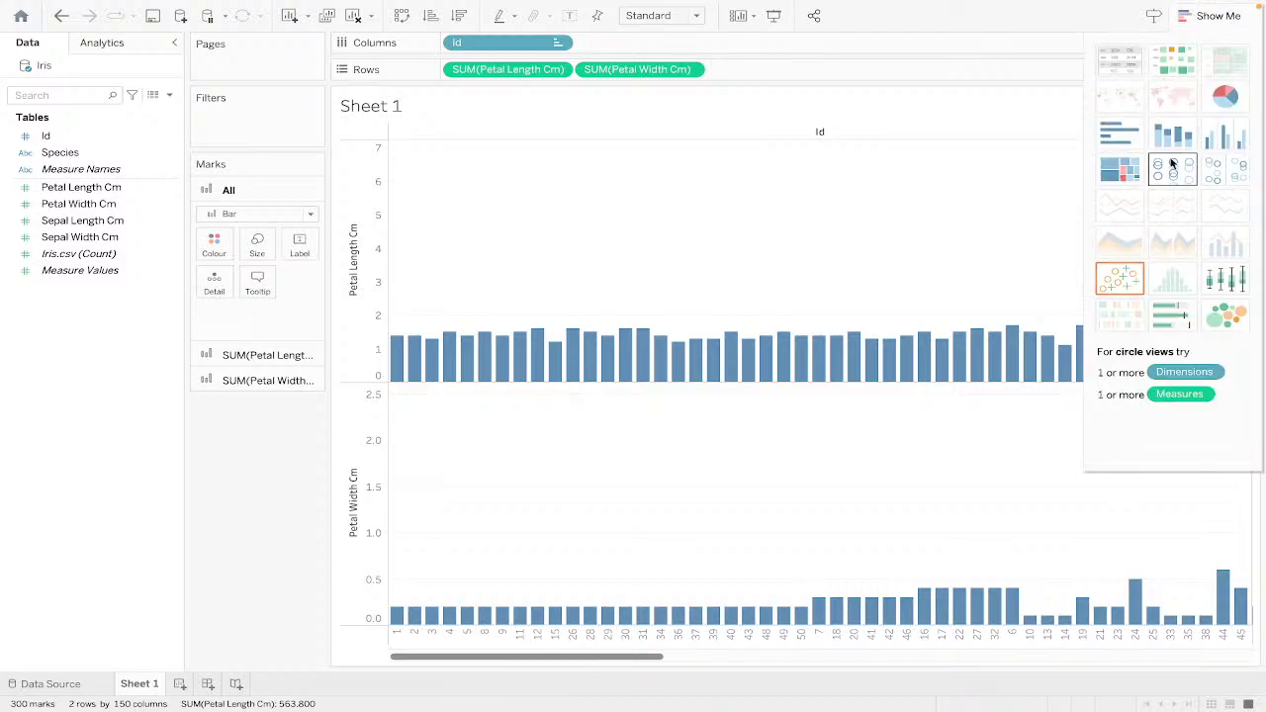
pyautogui.click(1224, 96)
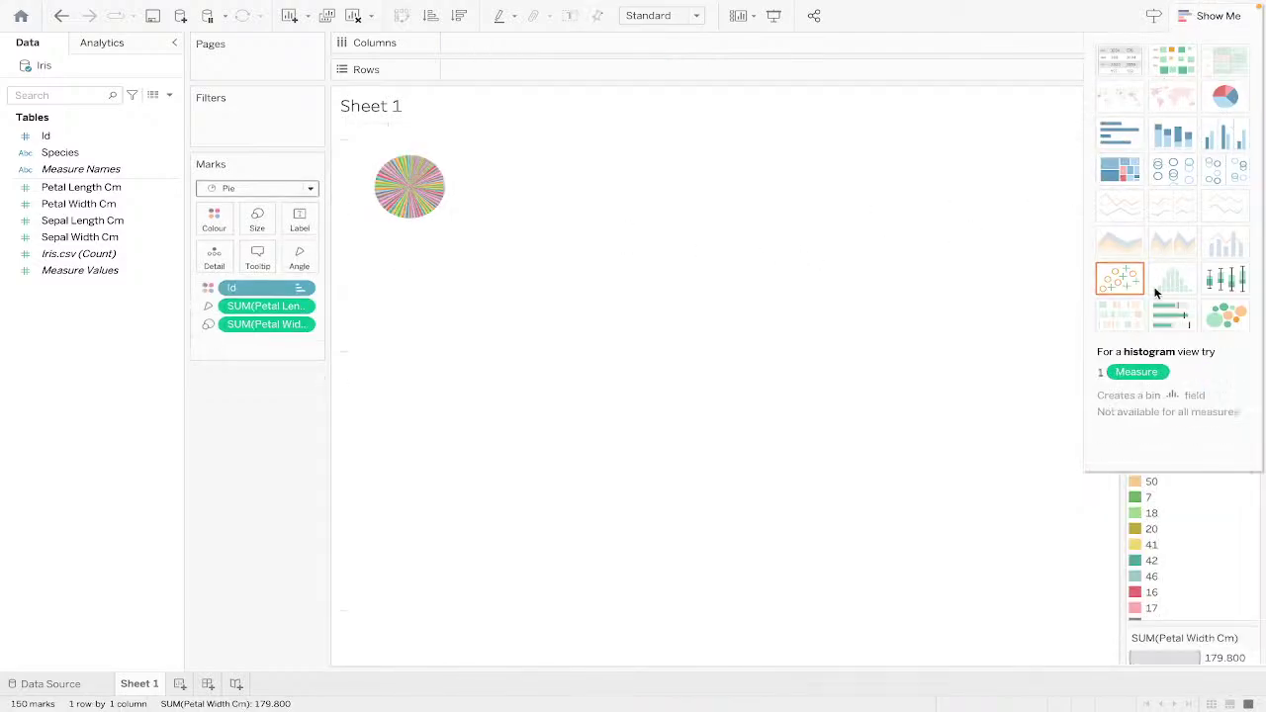
pyautogui.click(1126, 282)
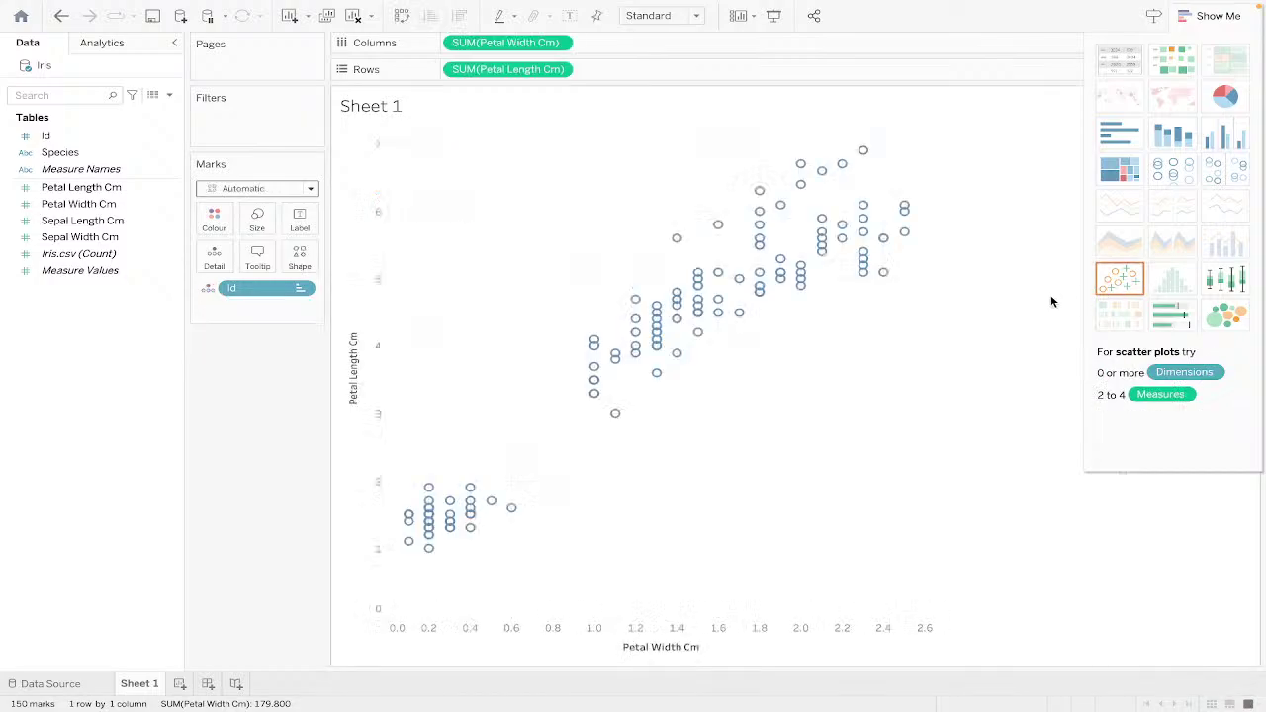
pyautogui.click(1119, 168)
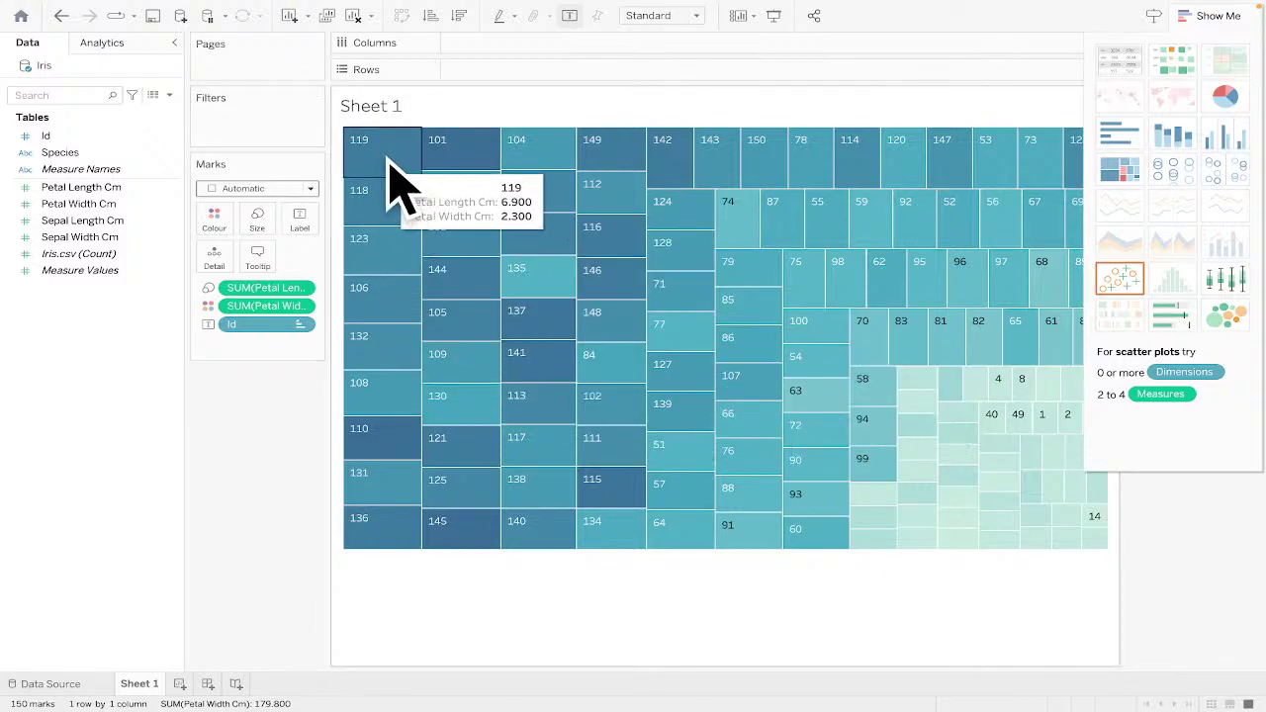
# Try stacked bars, side-by-side bars and a text table for the petal measures by Id, and settle on packed bubbles.
pyautogui.click(1162, 137)
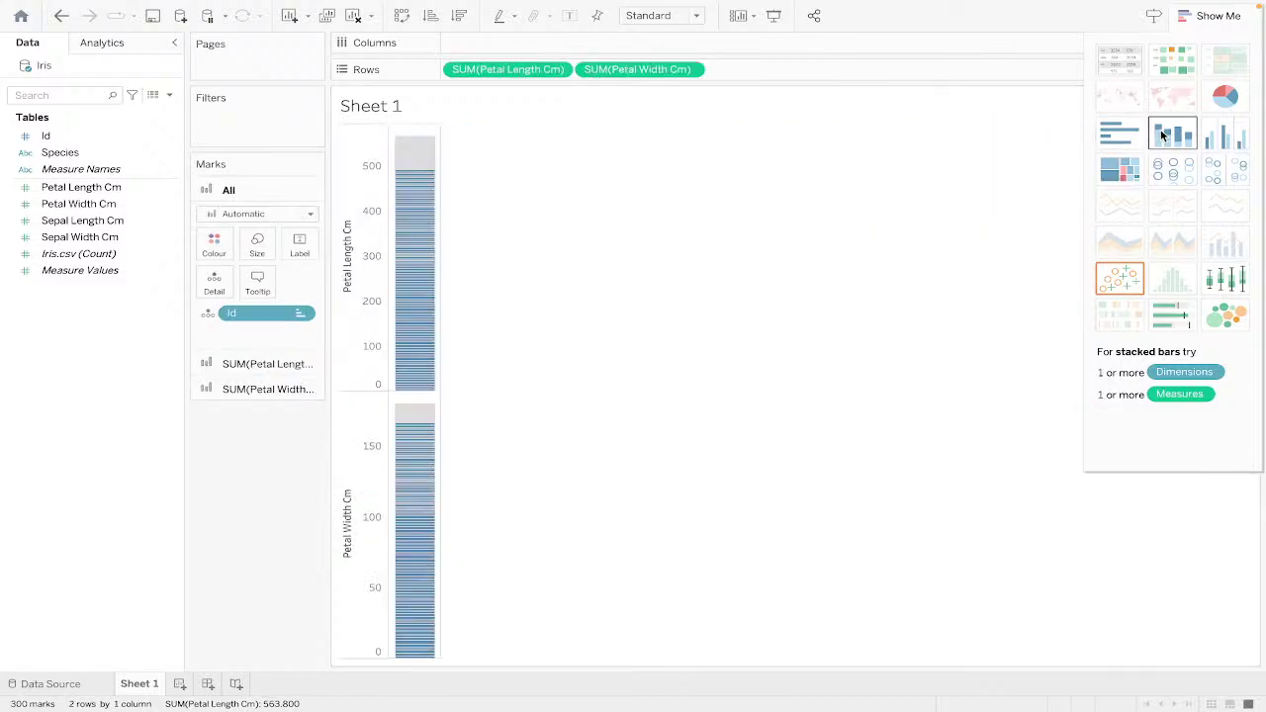
pyautogui.click(1224, 145)
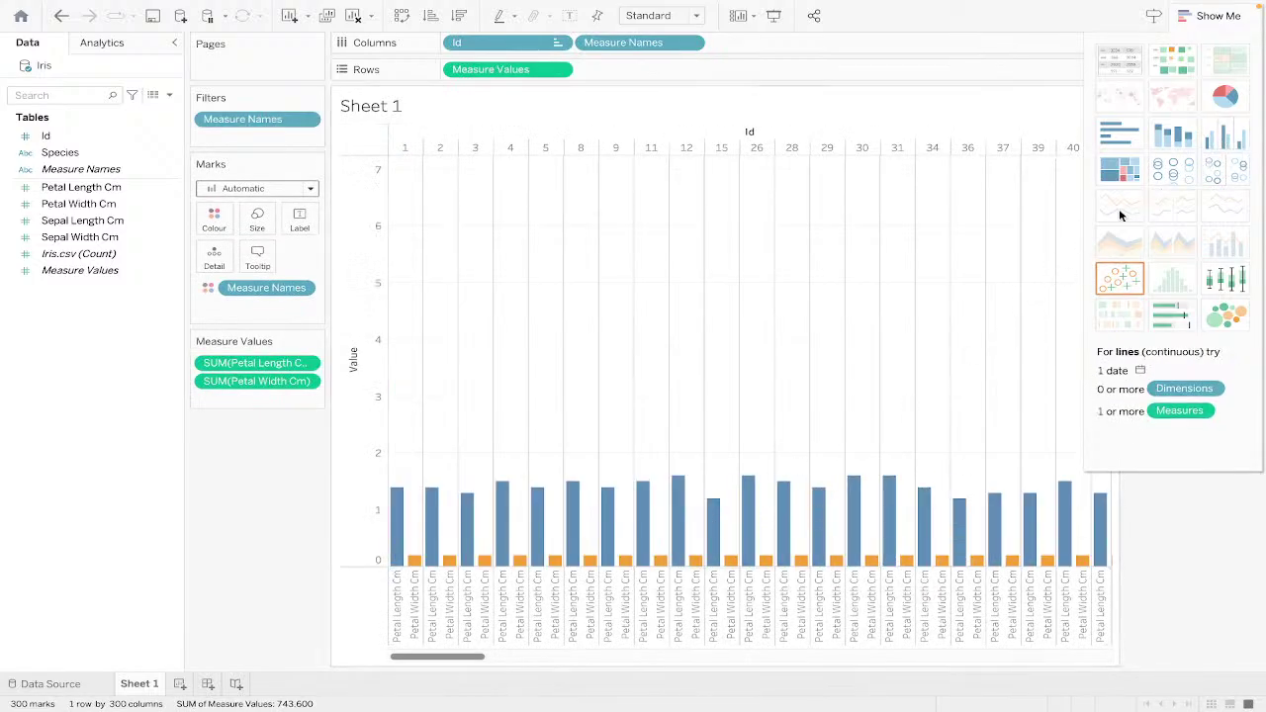
pyautogui.click(1112, 69)
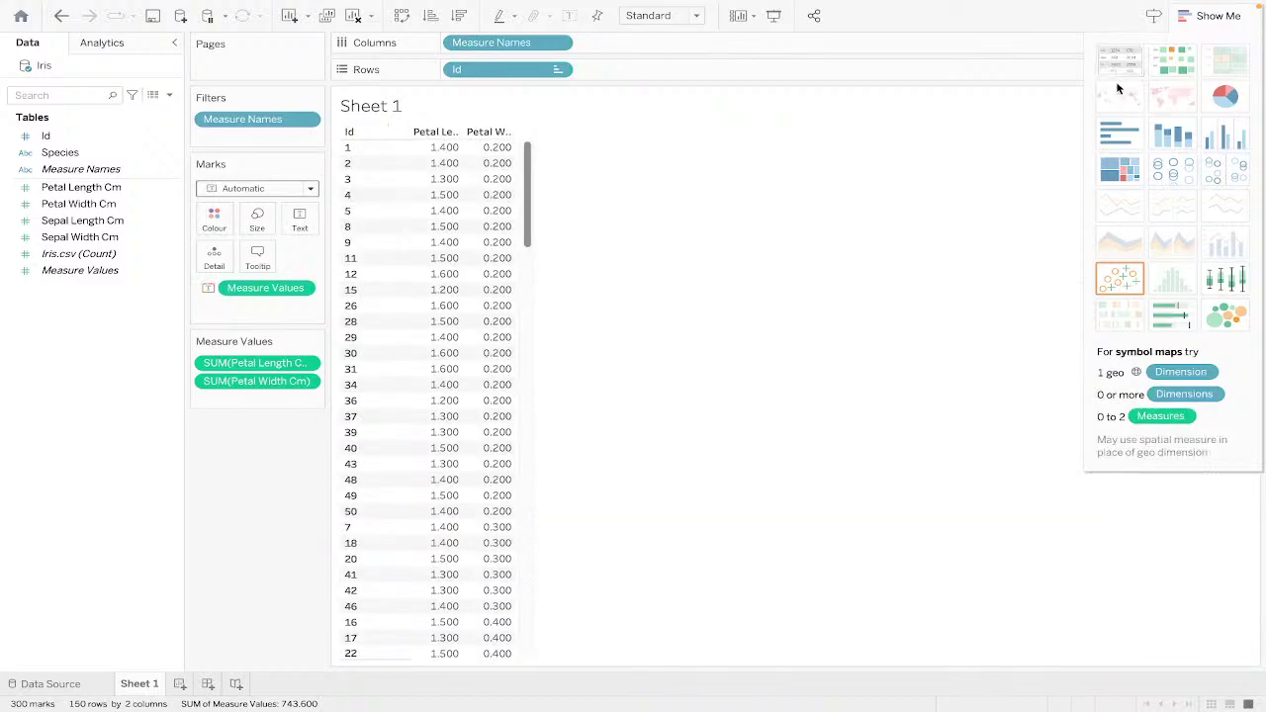
pyautogui.click(1225, 314)
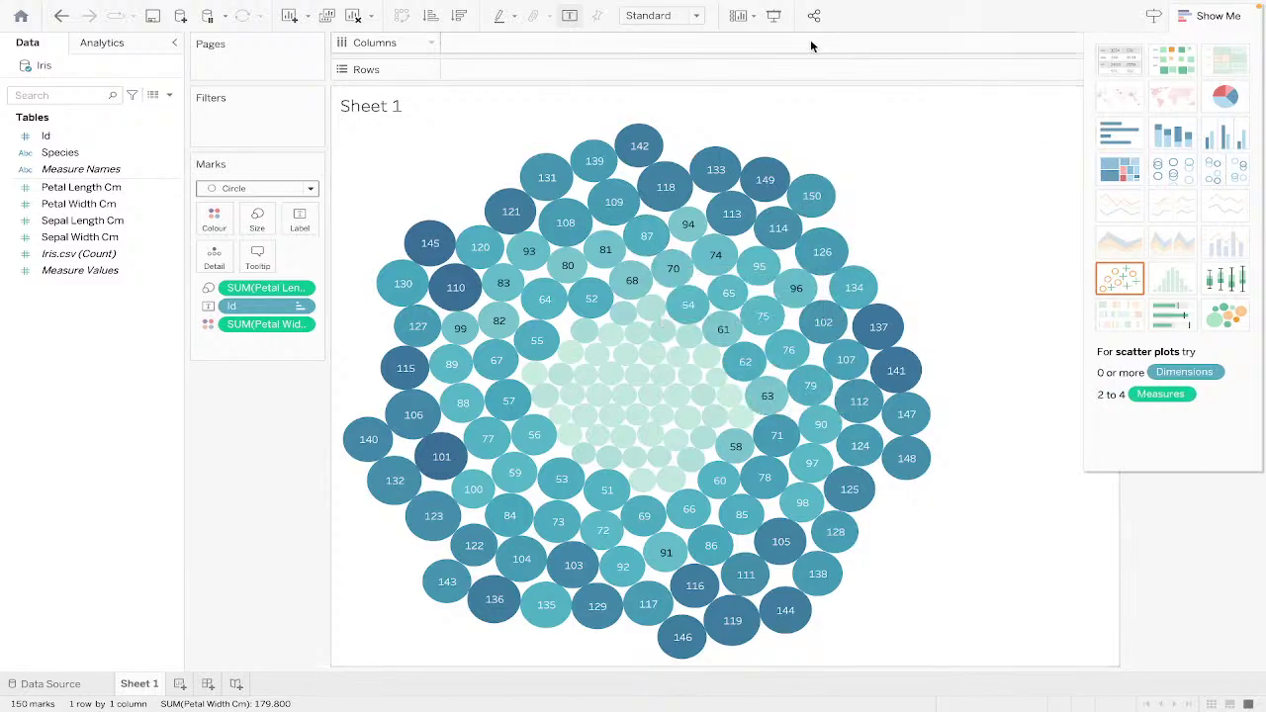
# Look over the available analytics options, and convert the sum of Petal Length Cm that sizes the bubbles to discrete.
pyautogui.moveTo(682, 3)
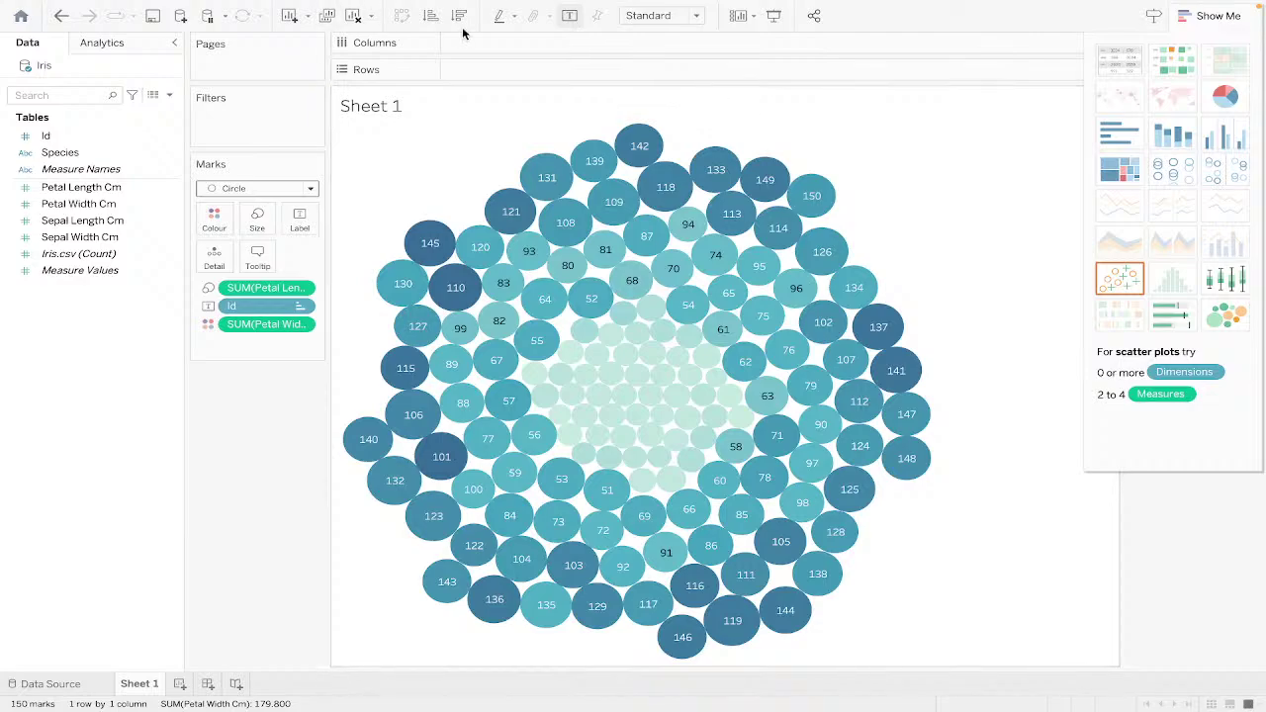
pyautogui.click(126, 48)
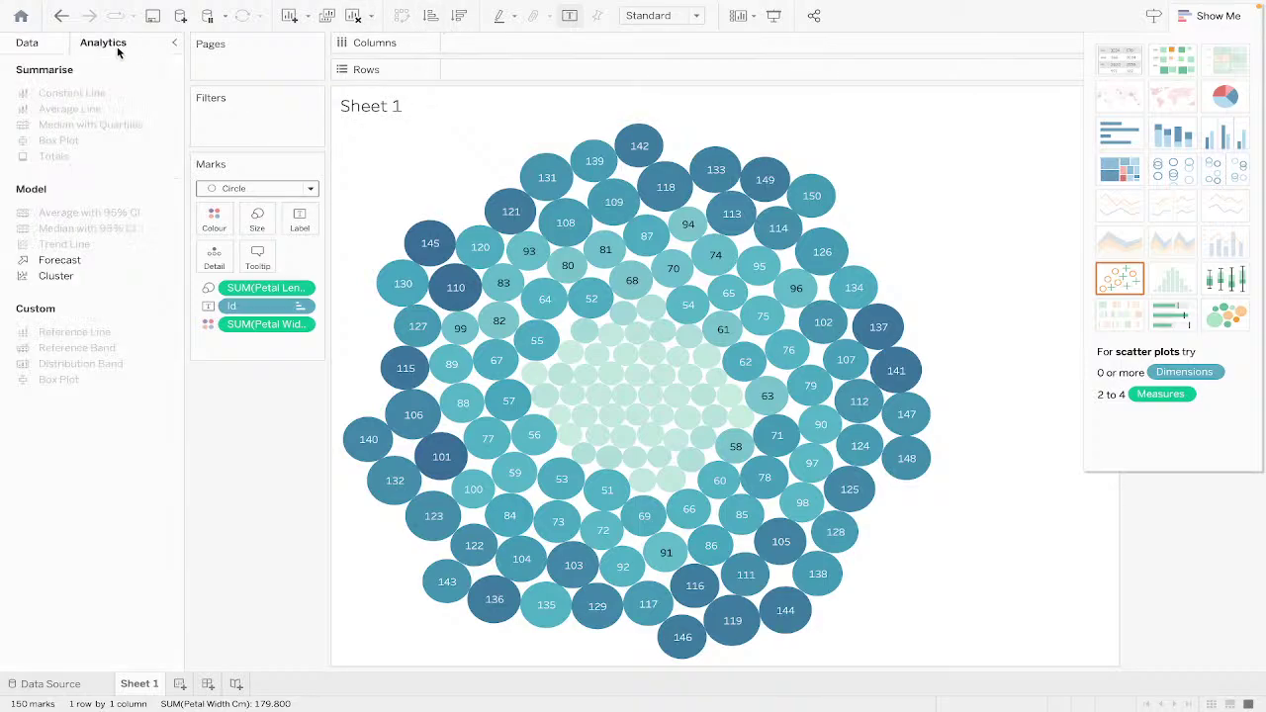
pyautogui.click(40, 46)
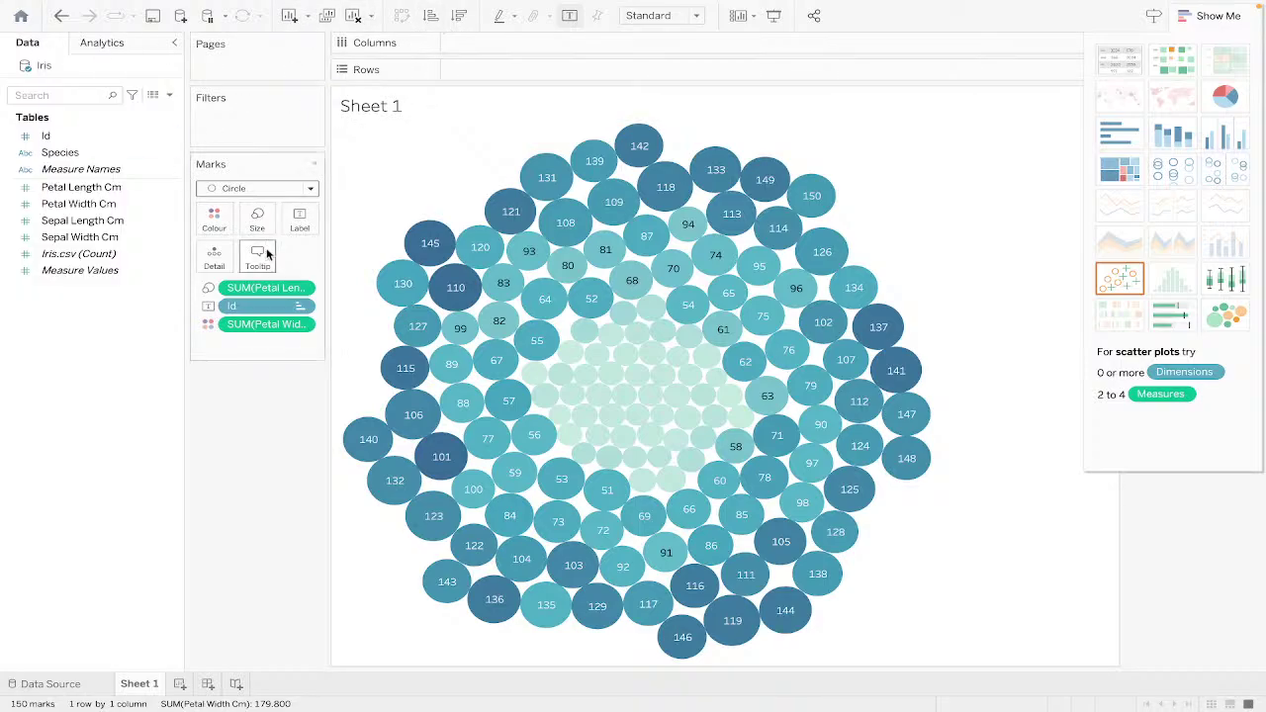
pyautogui.rightClick(261, 292)
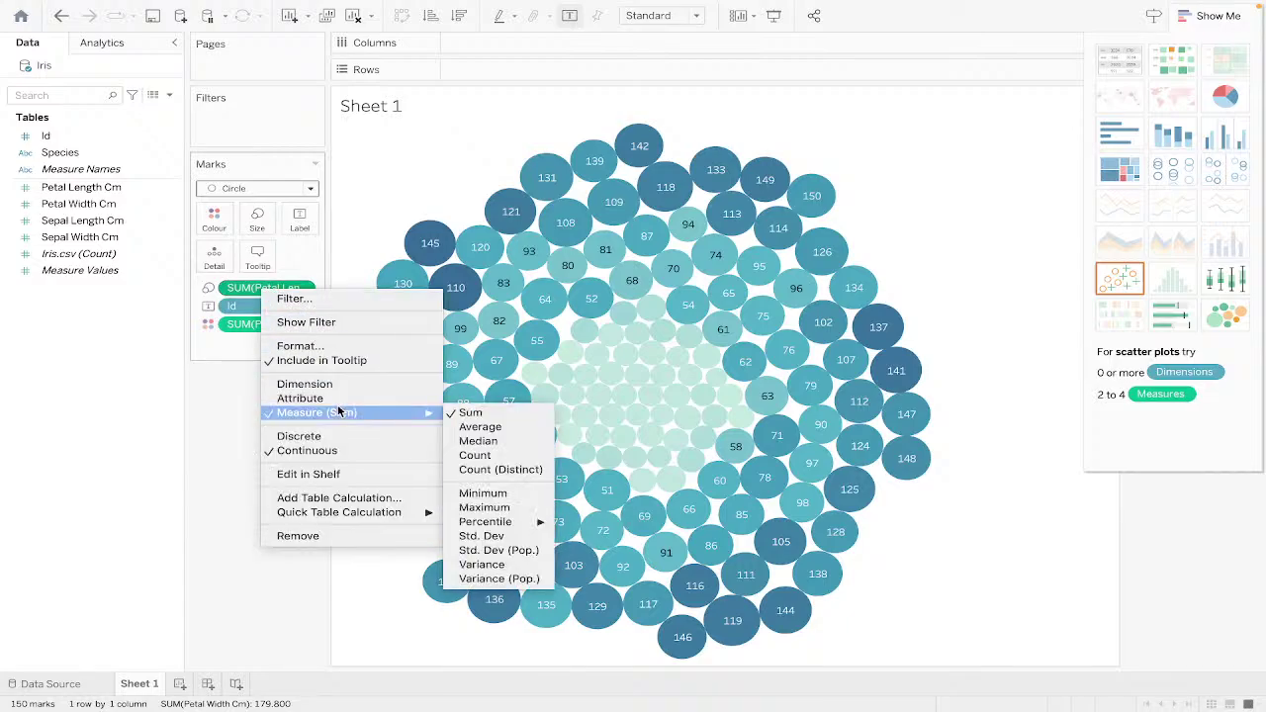
pyautogui.click(340, 437)
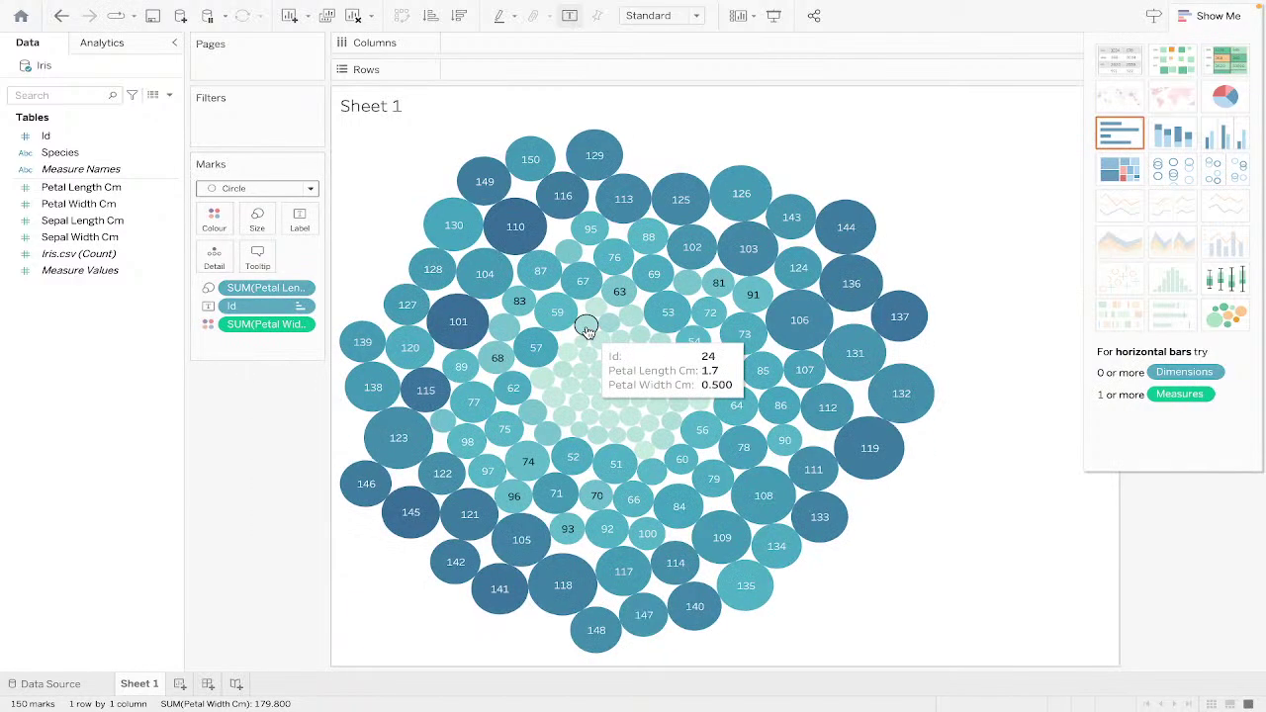
# Review the field options for Id and the sum of Petal Width Cm in the Marks card, and inspect the bubble for Id 130.
pyautogui.click(300, 306)
pyautogui.moveTo(321, 507)
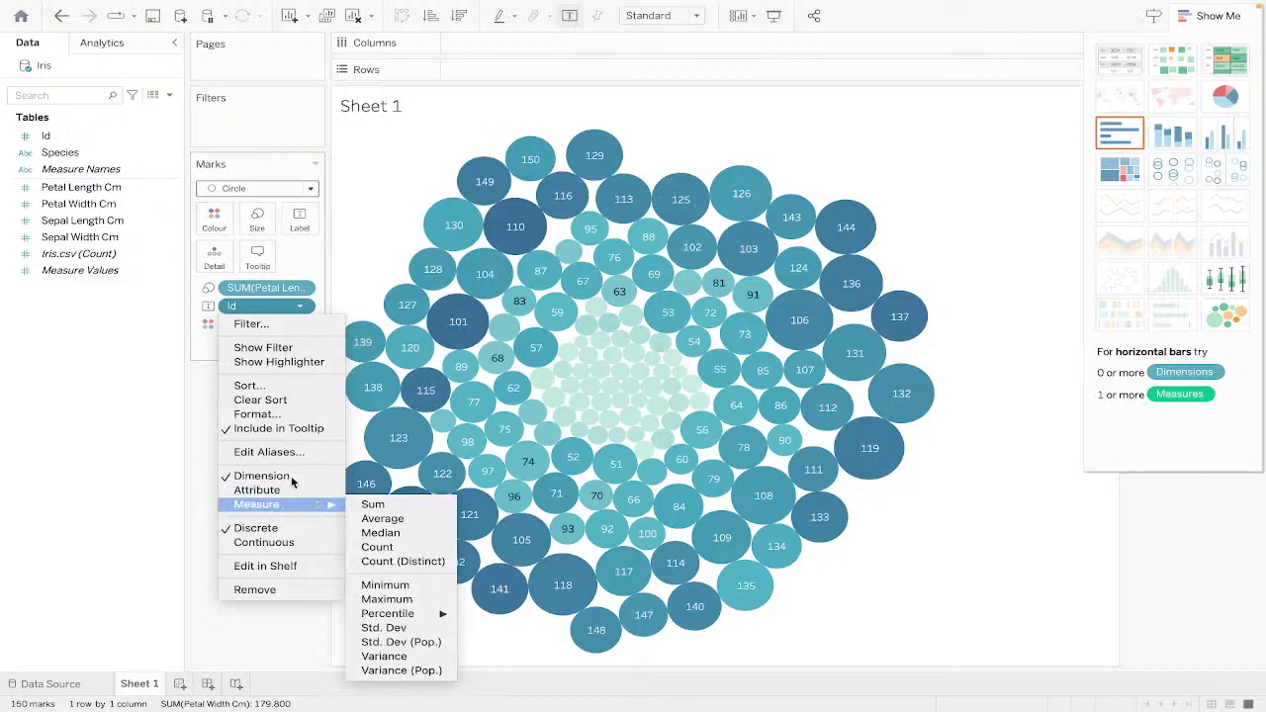
pyautogui.click(302, 329)
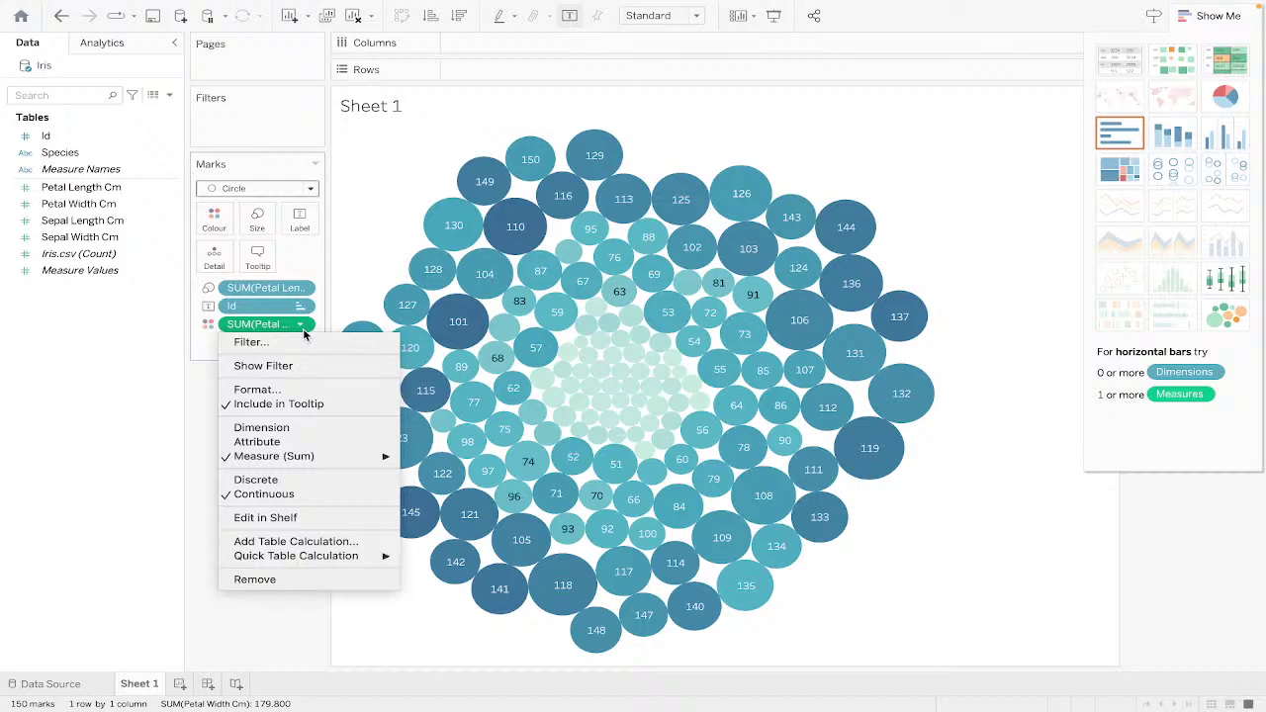
pyautogui.click(362, 204)
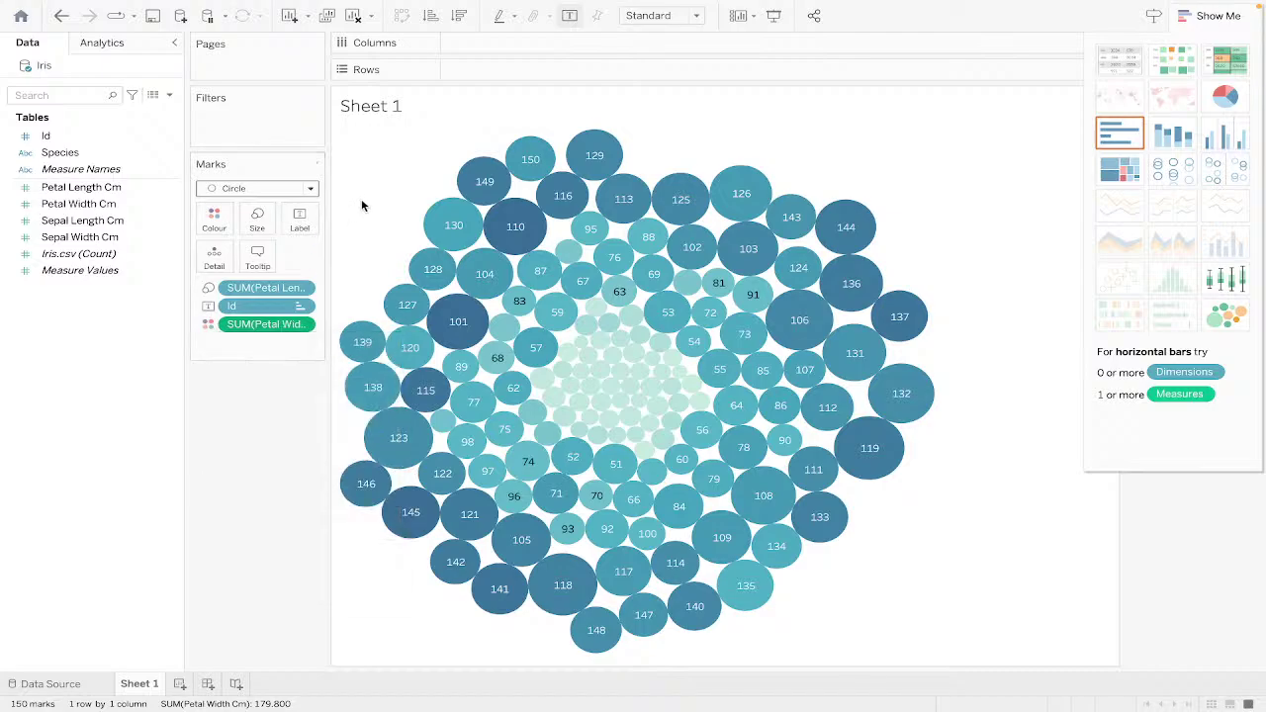
pyautogui.moveTo(432, 214)
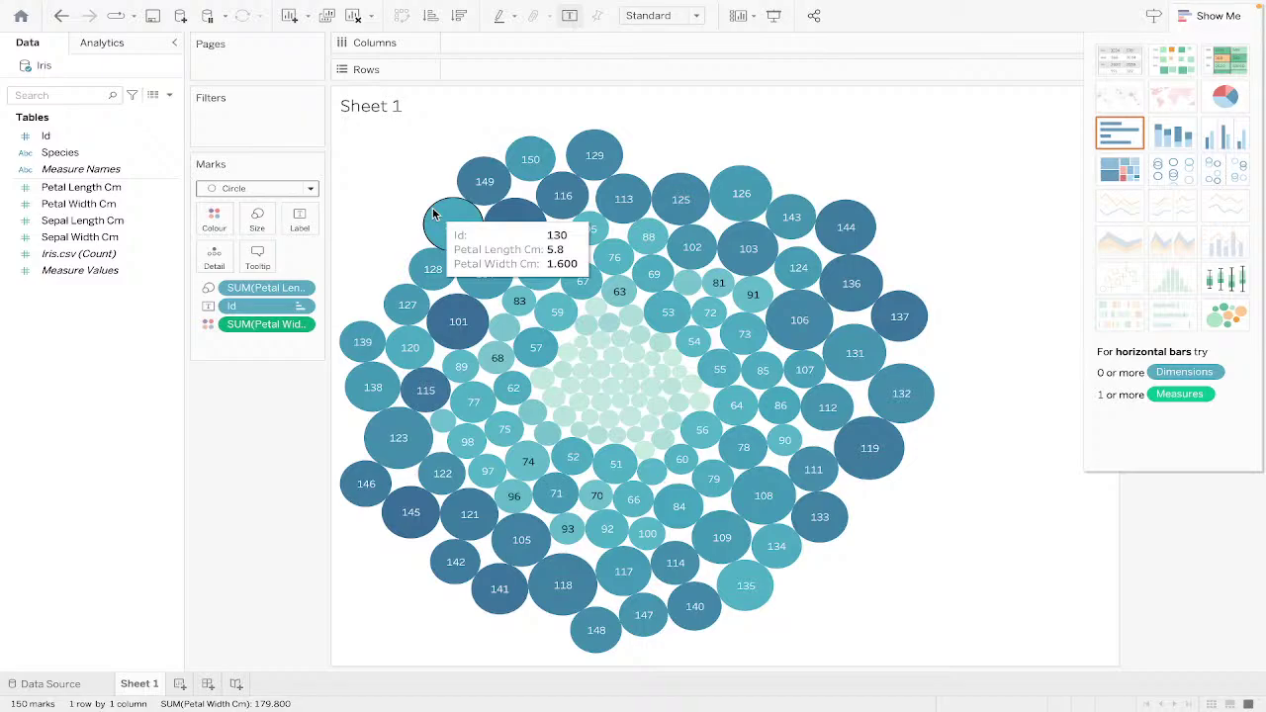